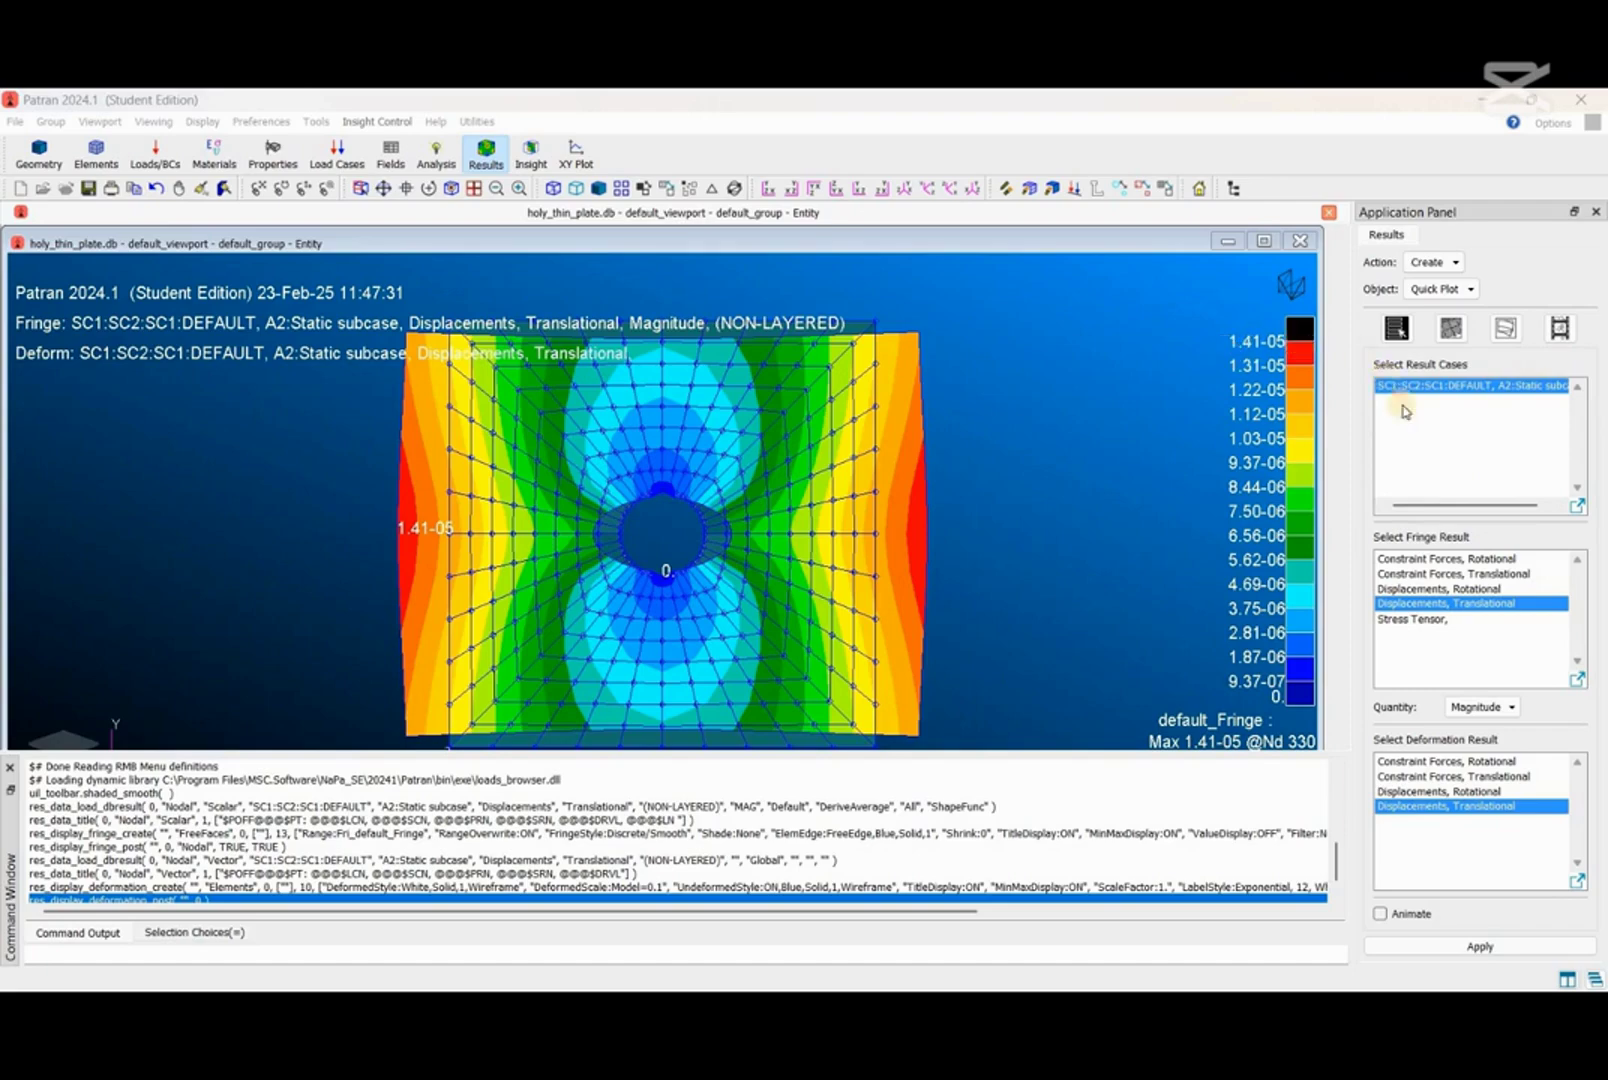
Step: Plot the von Mises stress tensor fringe on the deformed holed plate
left_click(1425, 621)
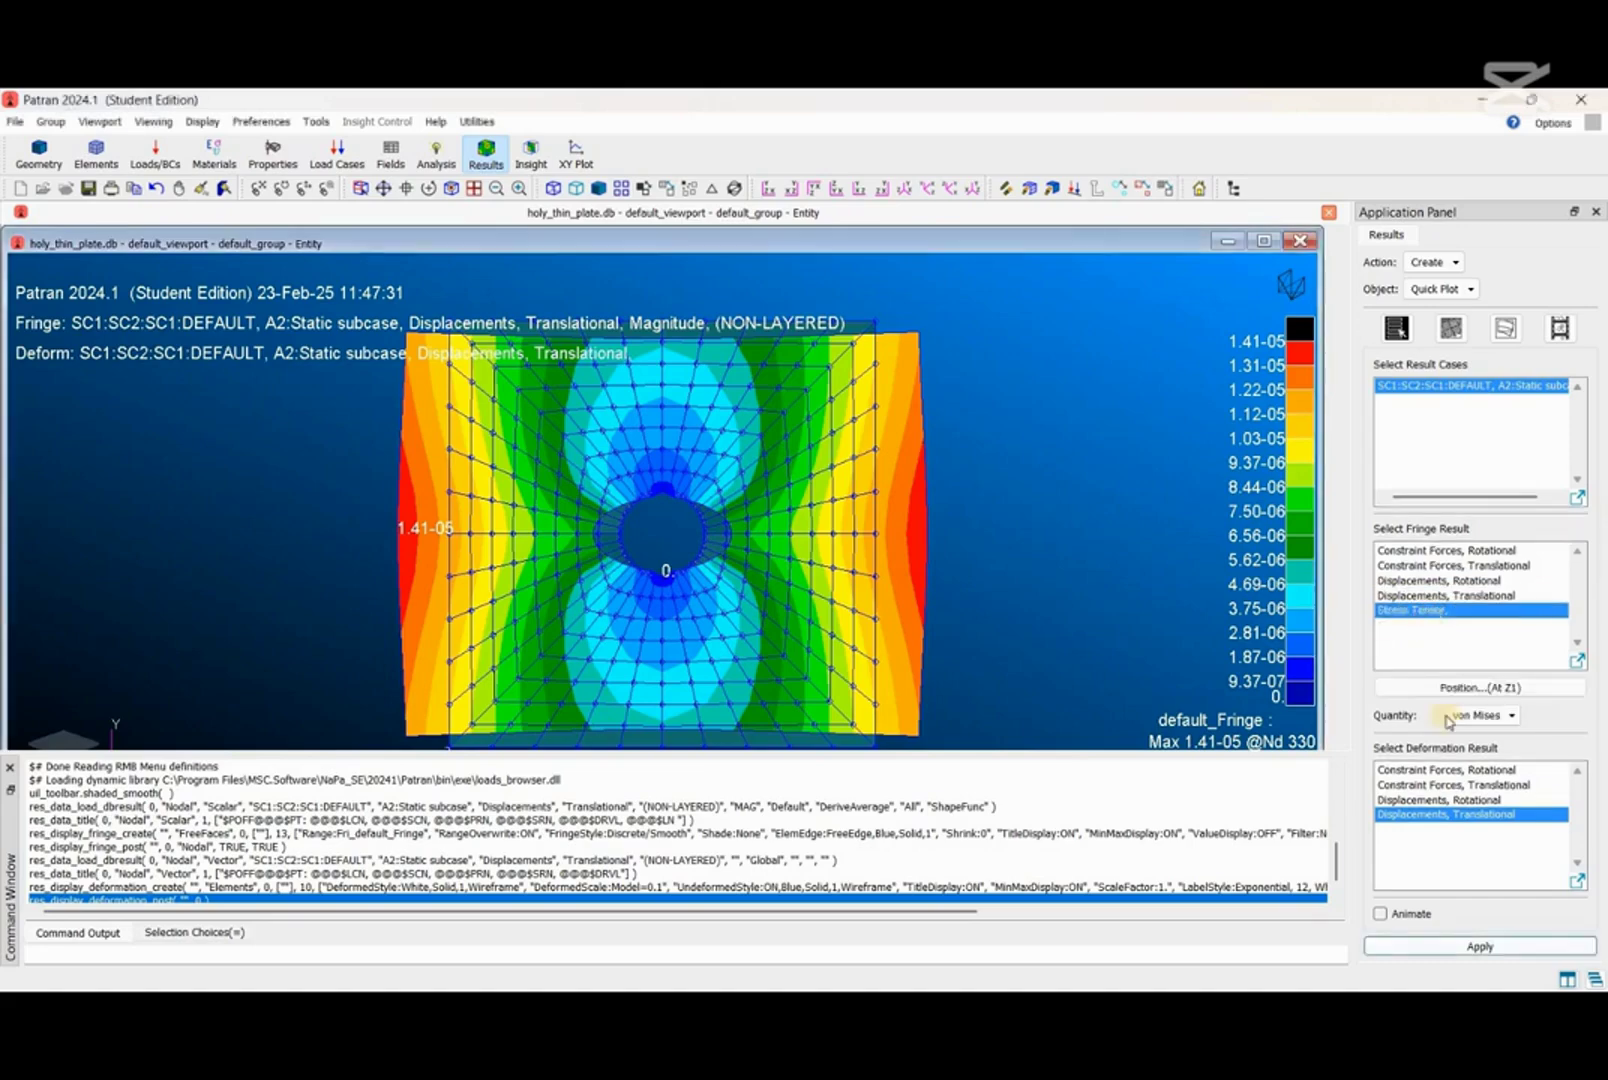
left_click(1472, 945)
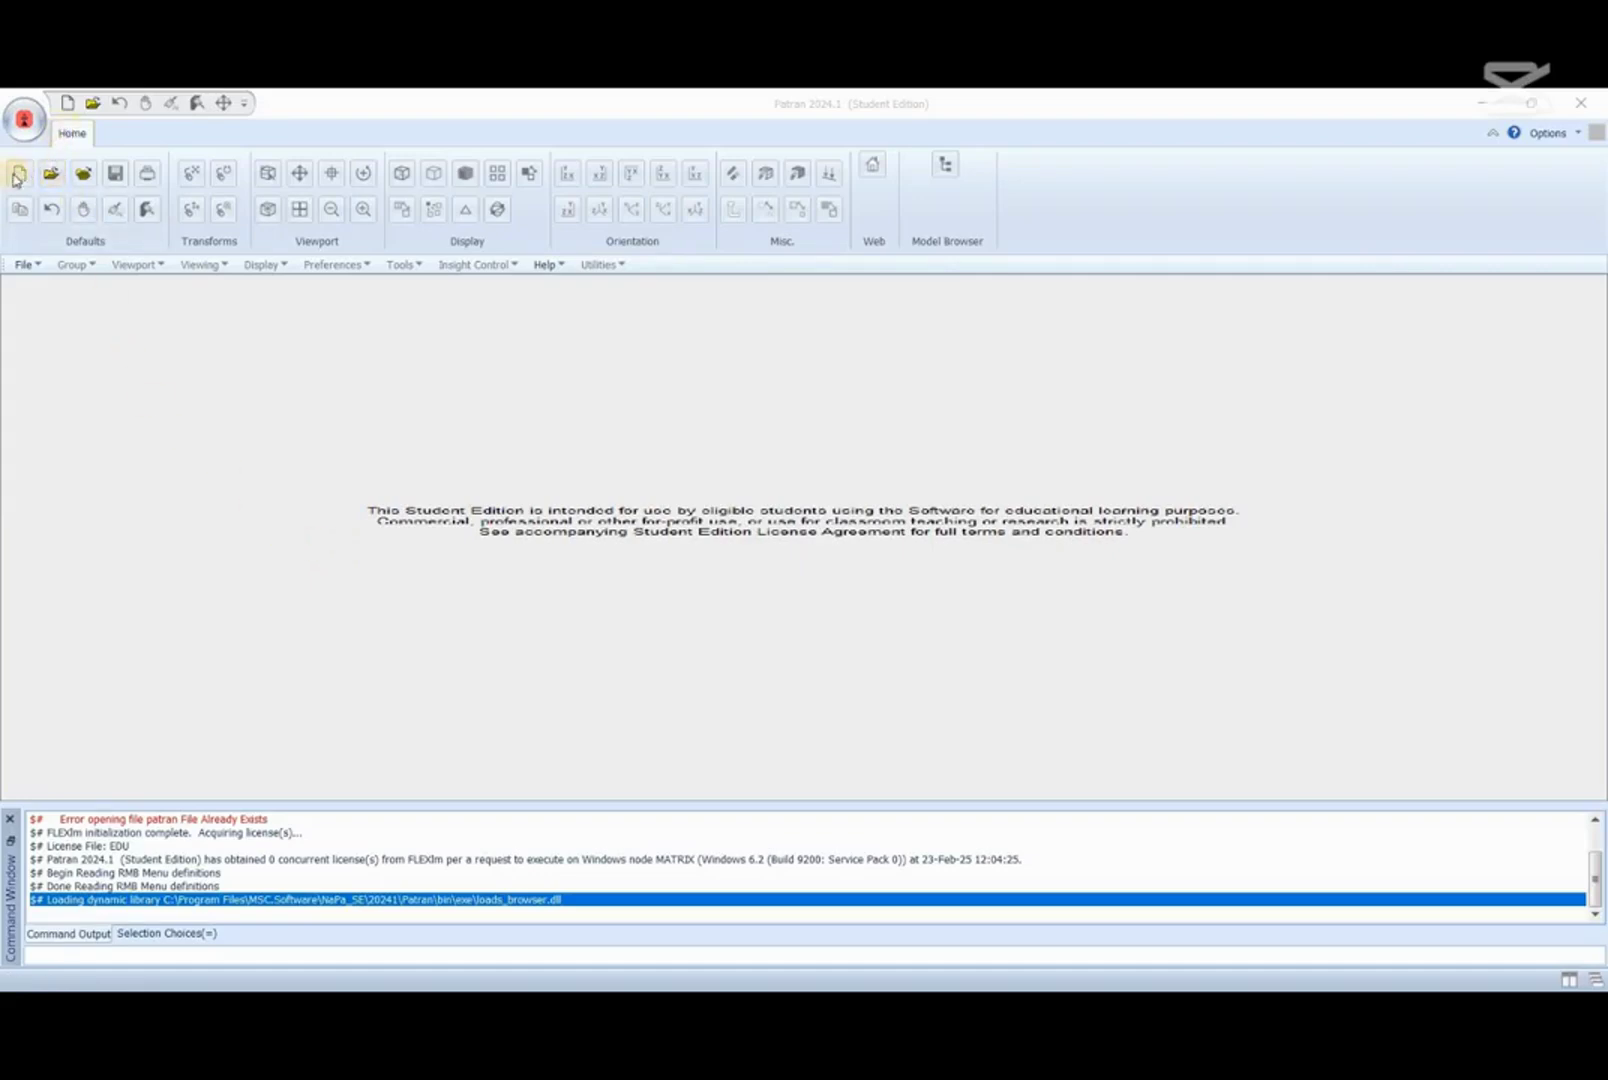
Step: Start opening a database and enter plaque_troué.db as its file name
left_click(47, 175)
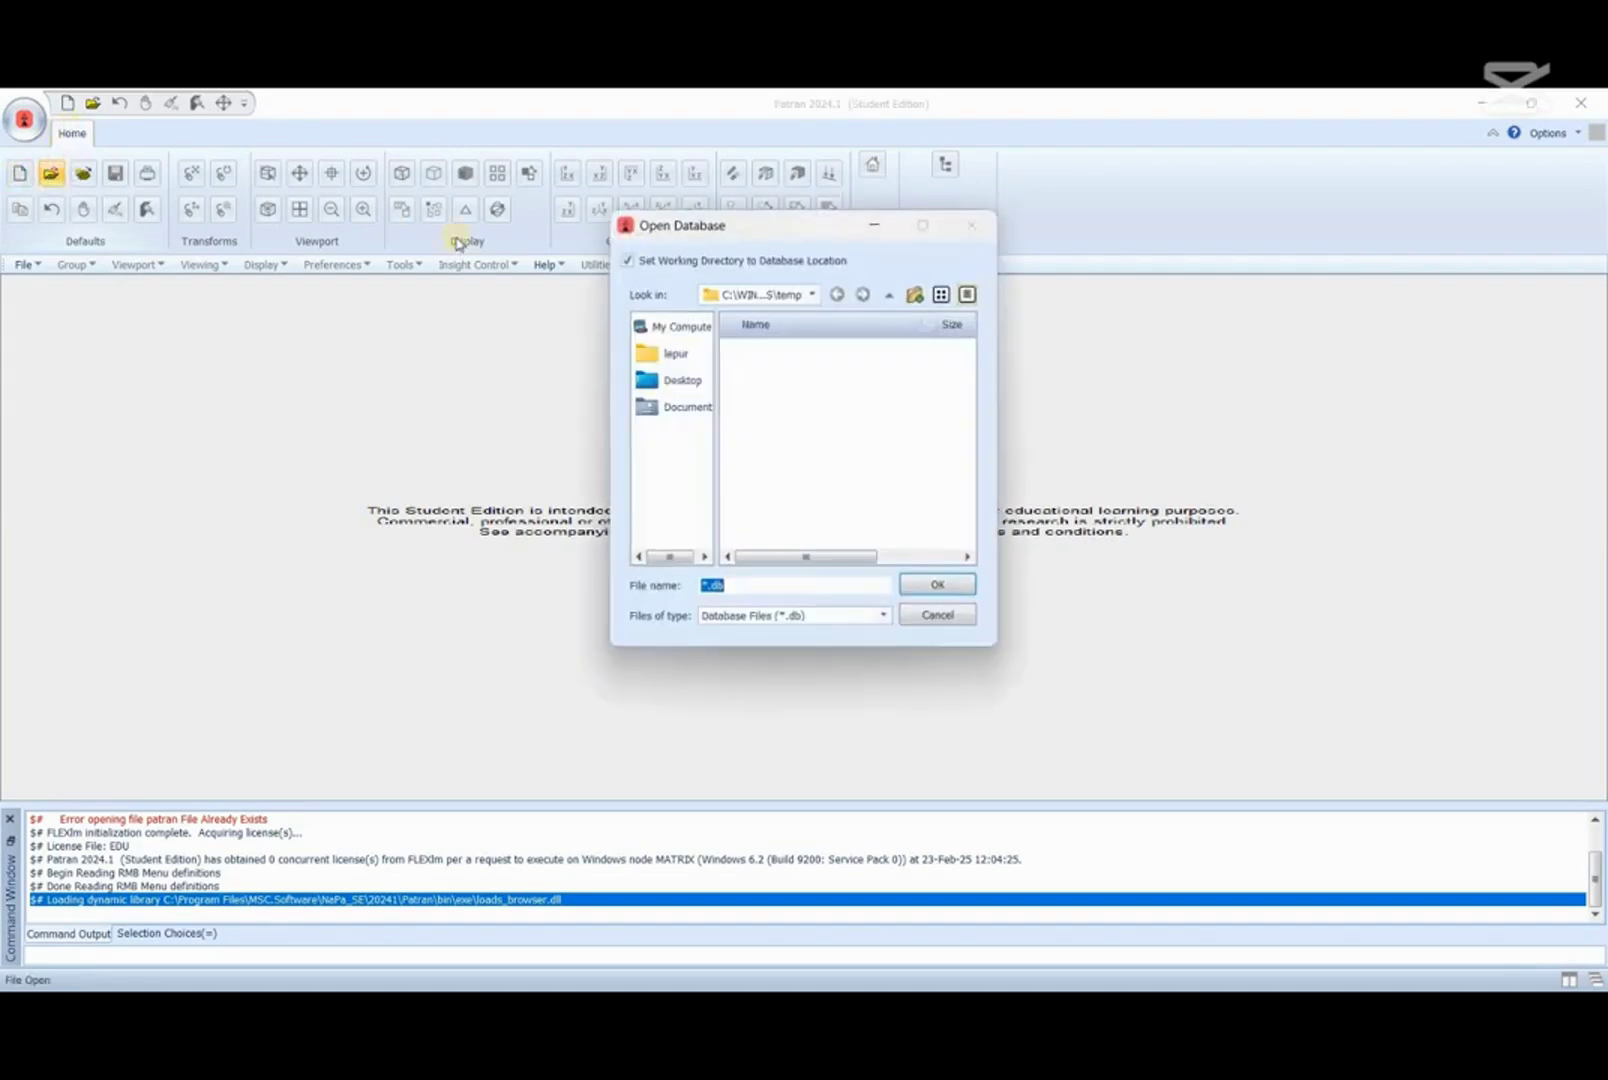
left_click(695, 594)
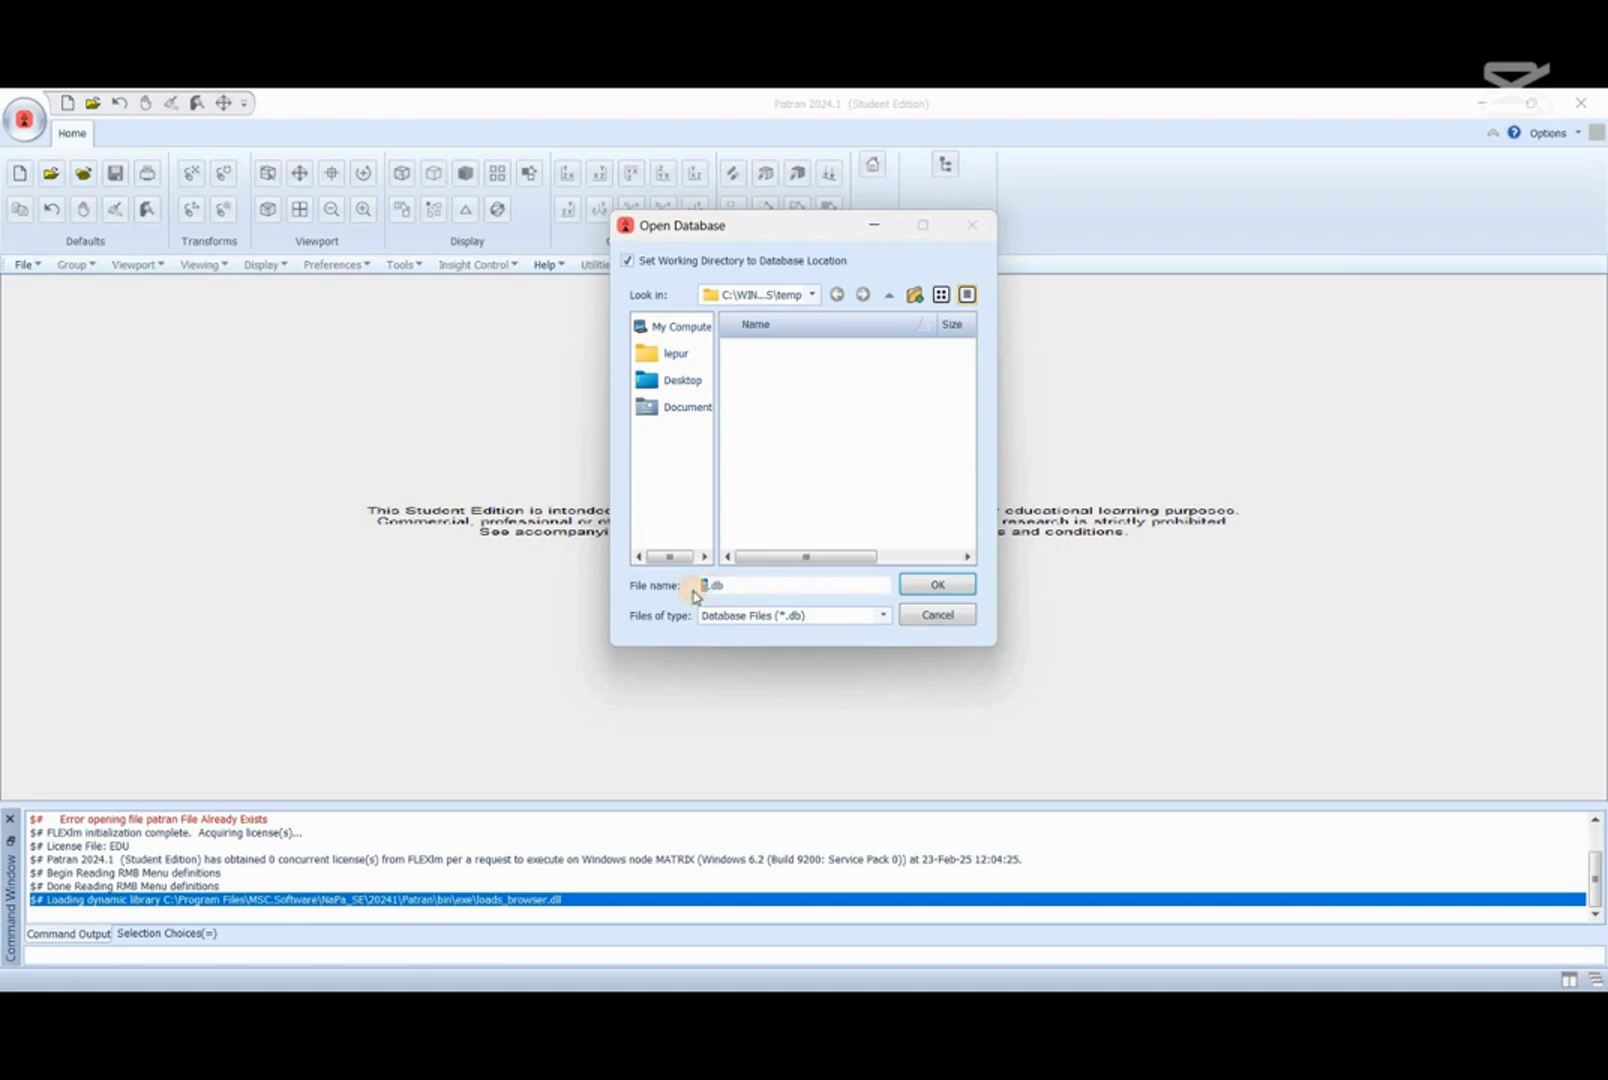
type("plaque trou")
key("BackSpace")
type("_")
Step: Create the new database in the D:\YOutube\Patran folder and accept the default MSC.Nastran structural model preferences
left_click(676, 330)
double_click(754, 362)
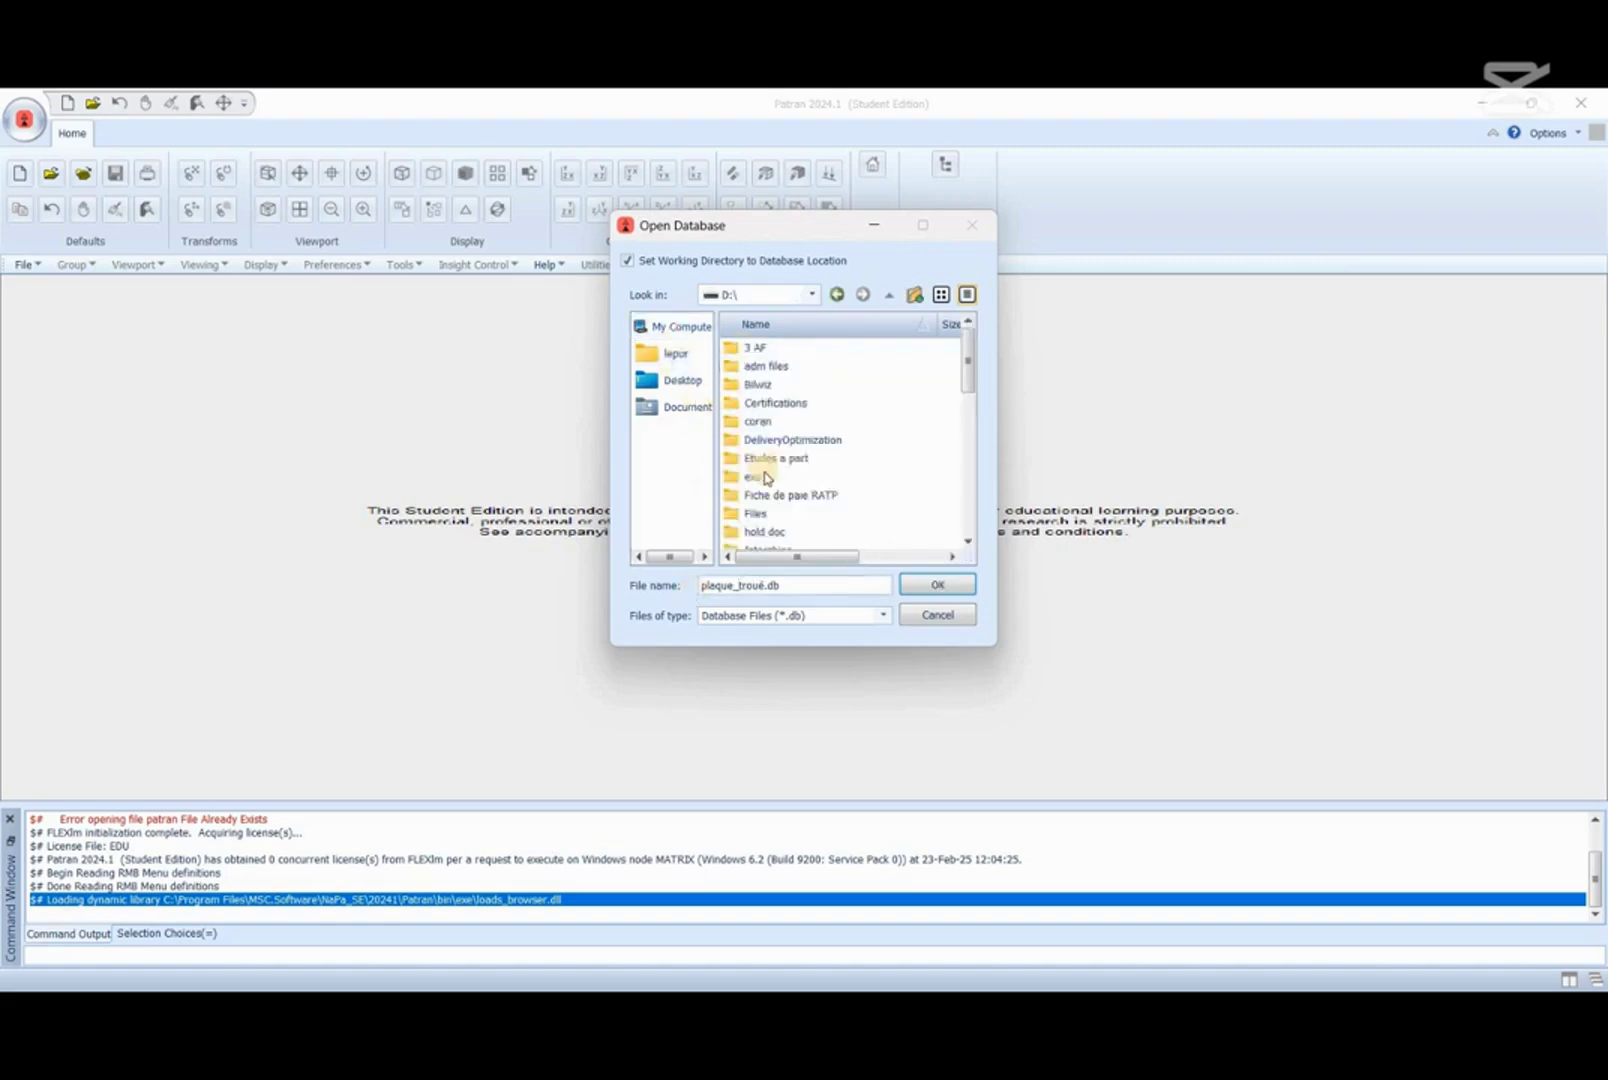
scroll(765, 483, "down", 3)
scroll(766, 485, "down", 5)
double_click(810, 528)
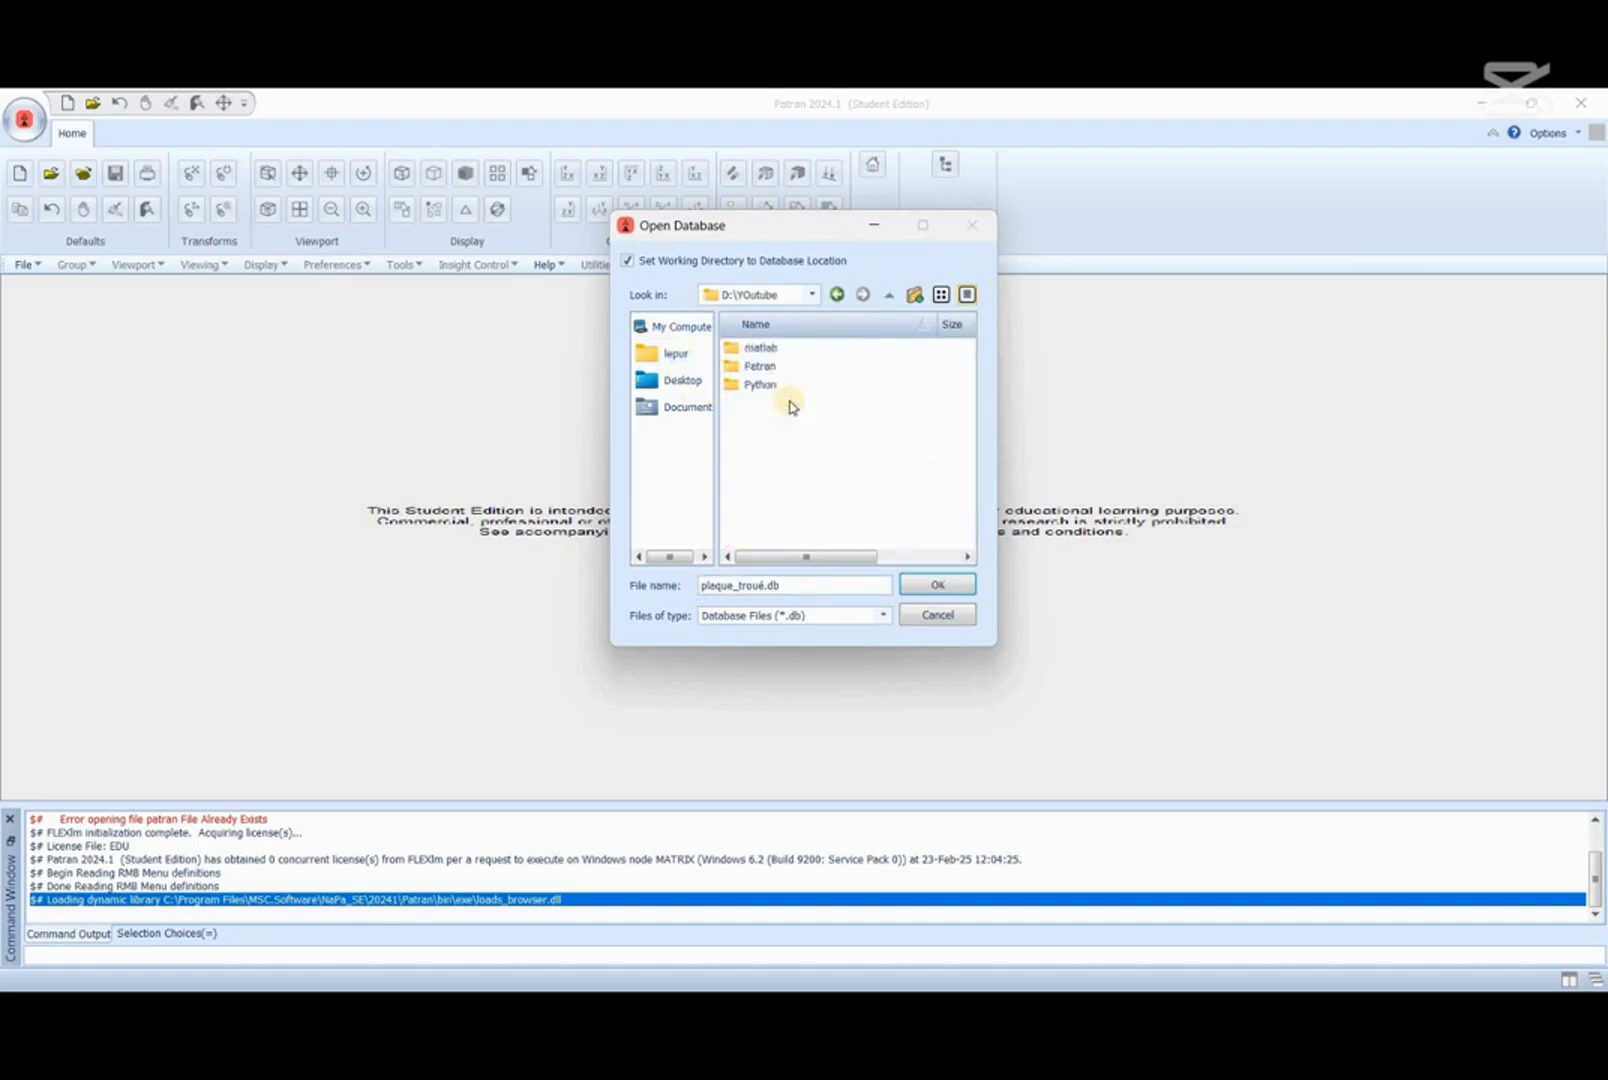
double_click(786, 369)
left_click(935, 585)
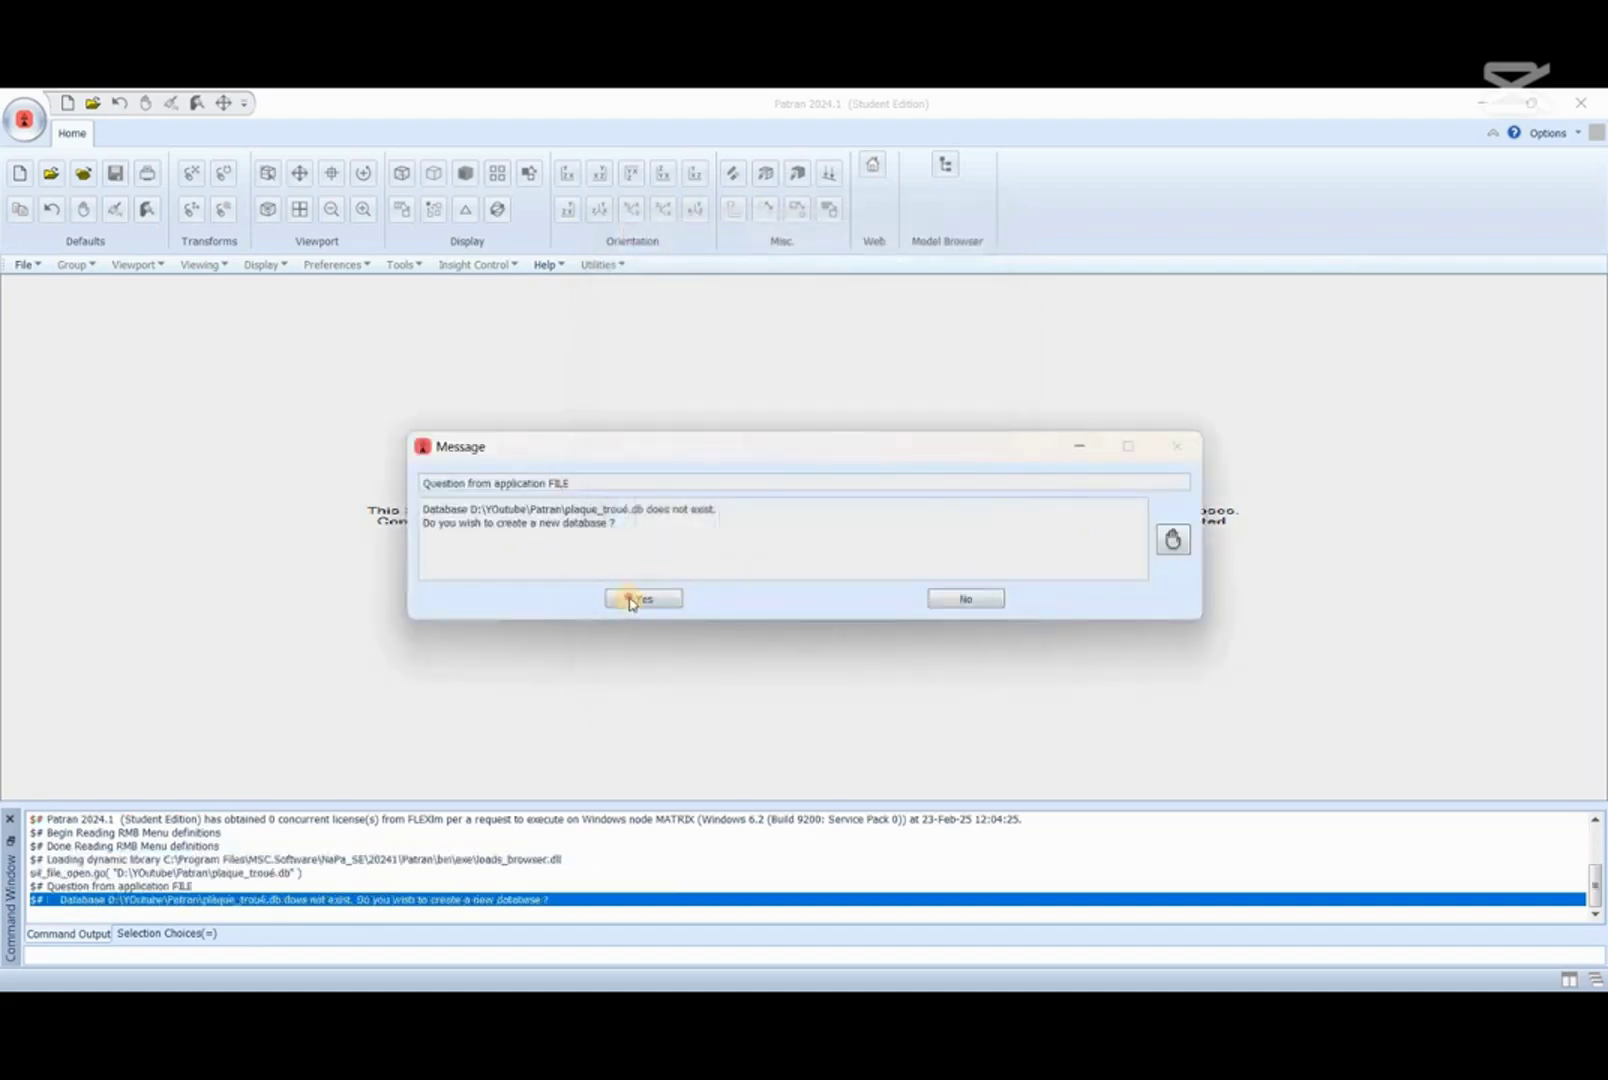
left_click(640, 598)
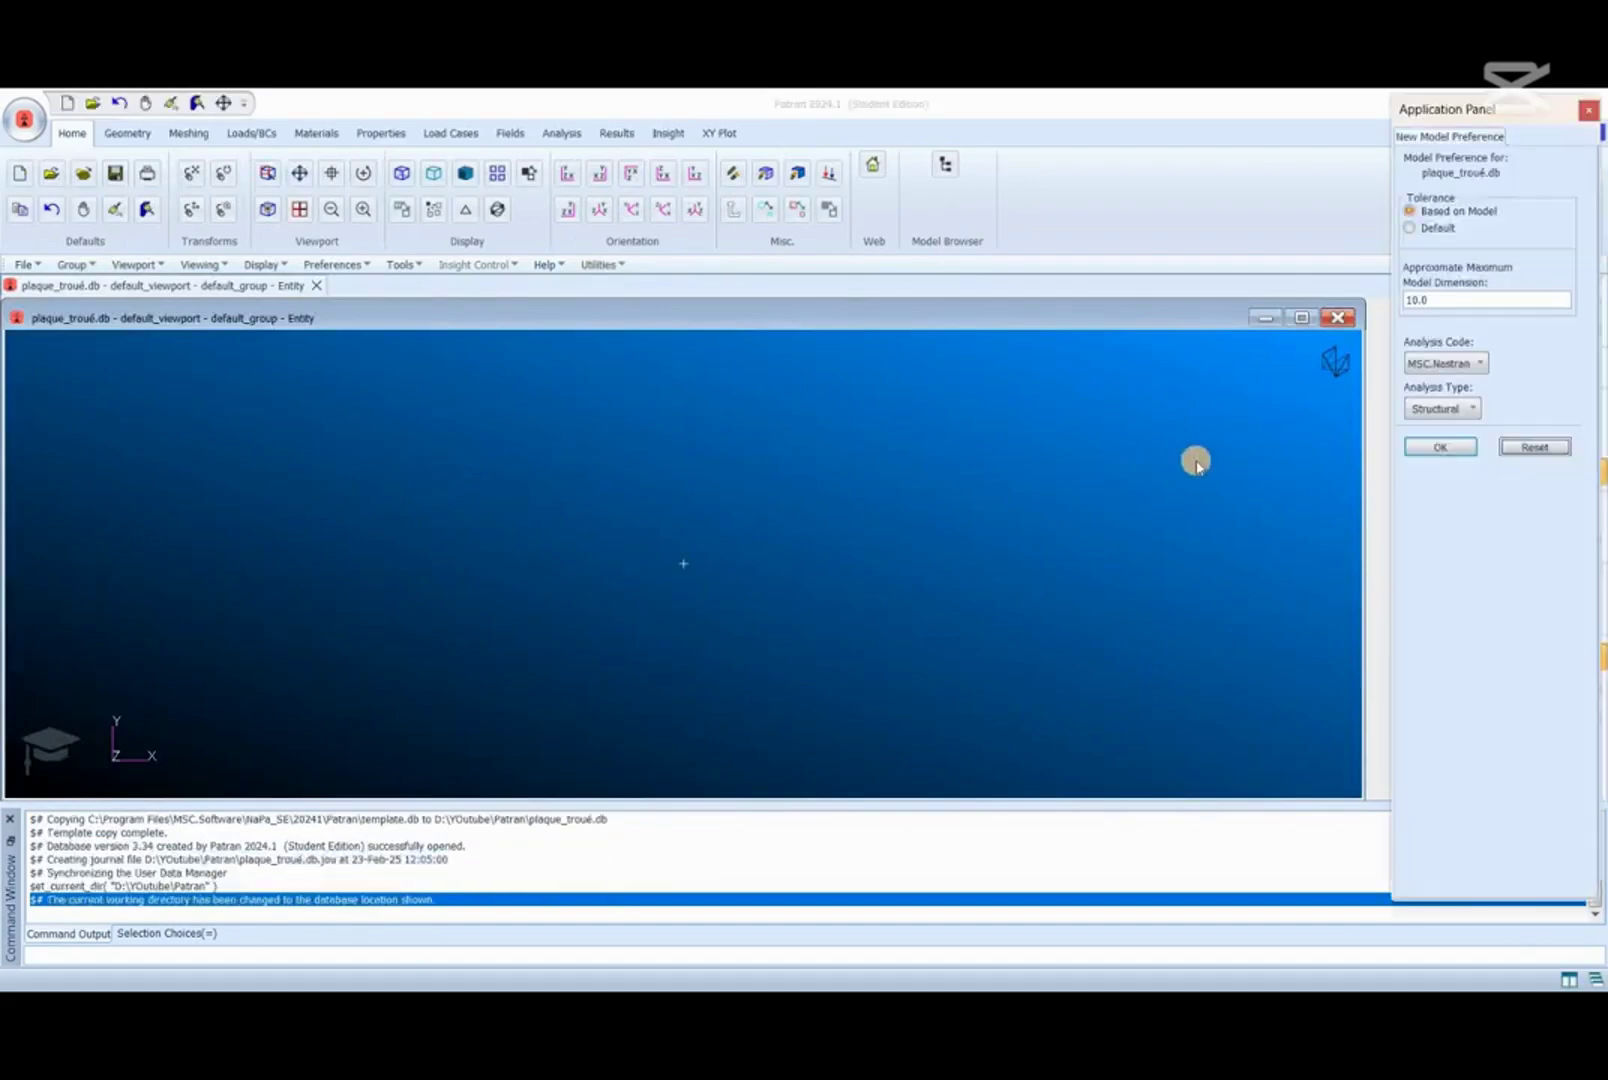
left_click(1462, 447)
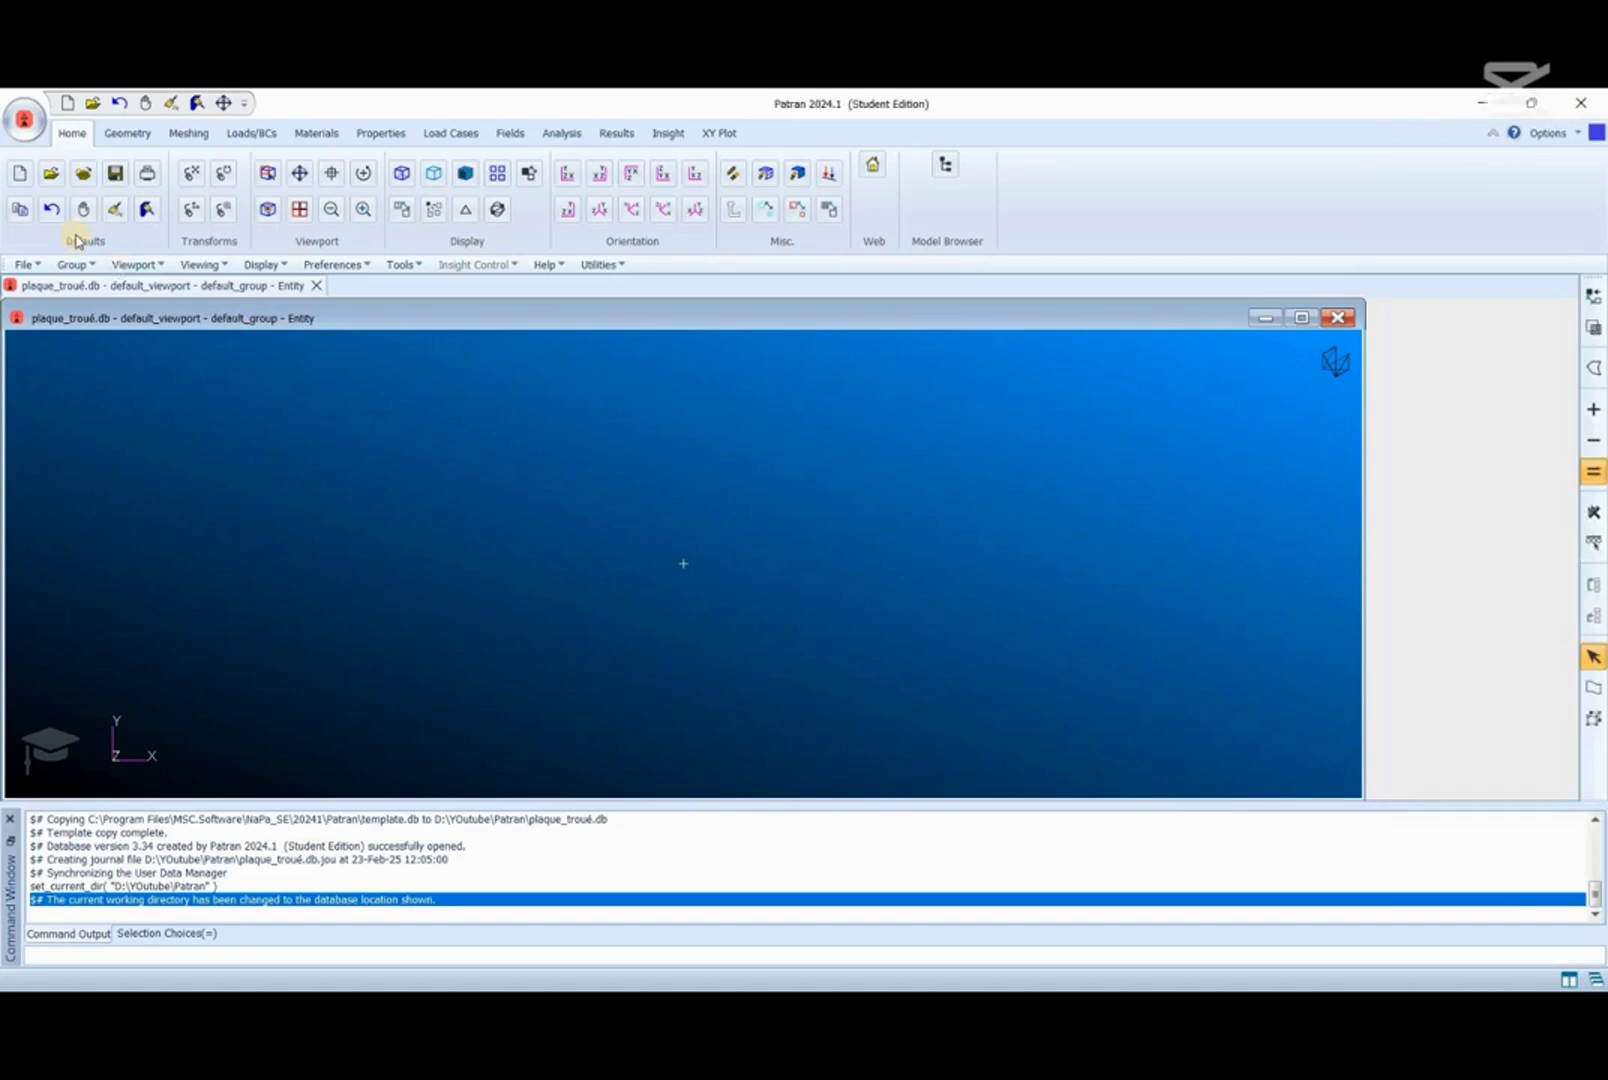
Step: Create XYZ points at [0 0 0] and [0.1 0 0] with automatic execution turned off
left_click(128, 133)
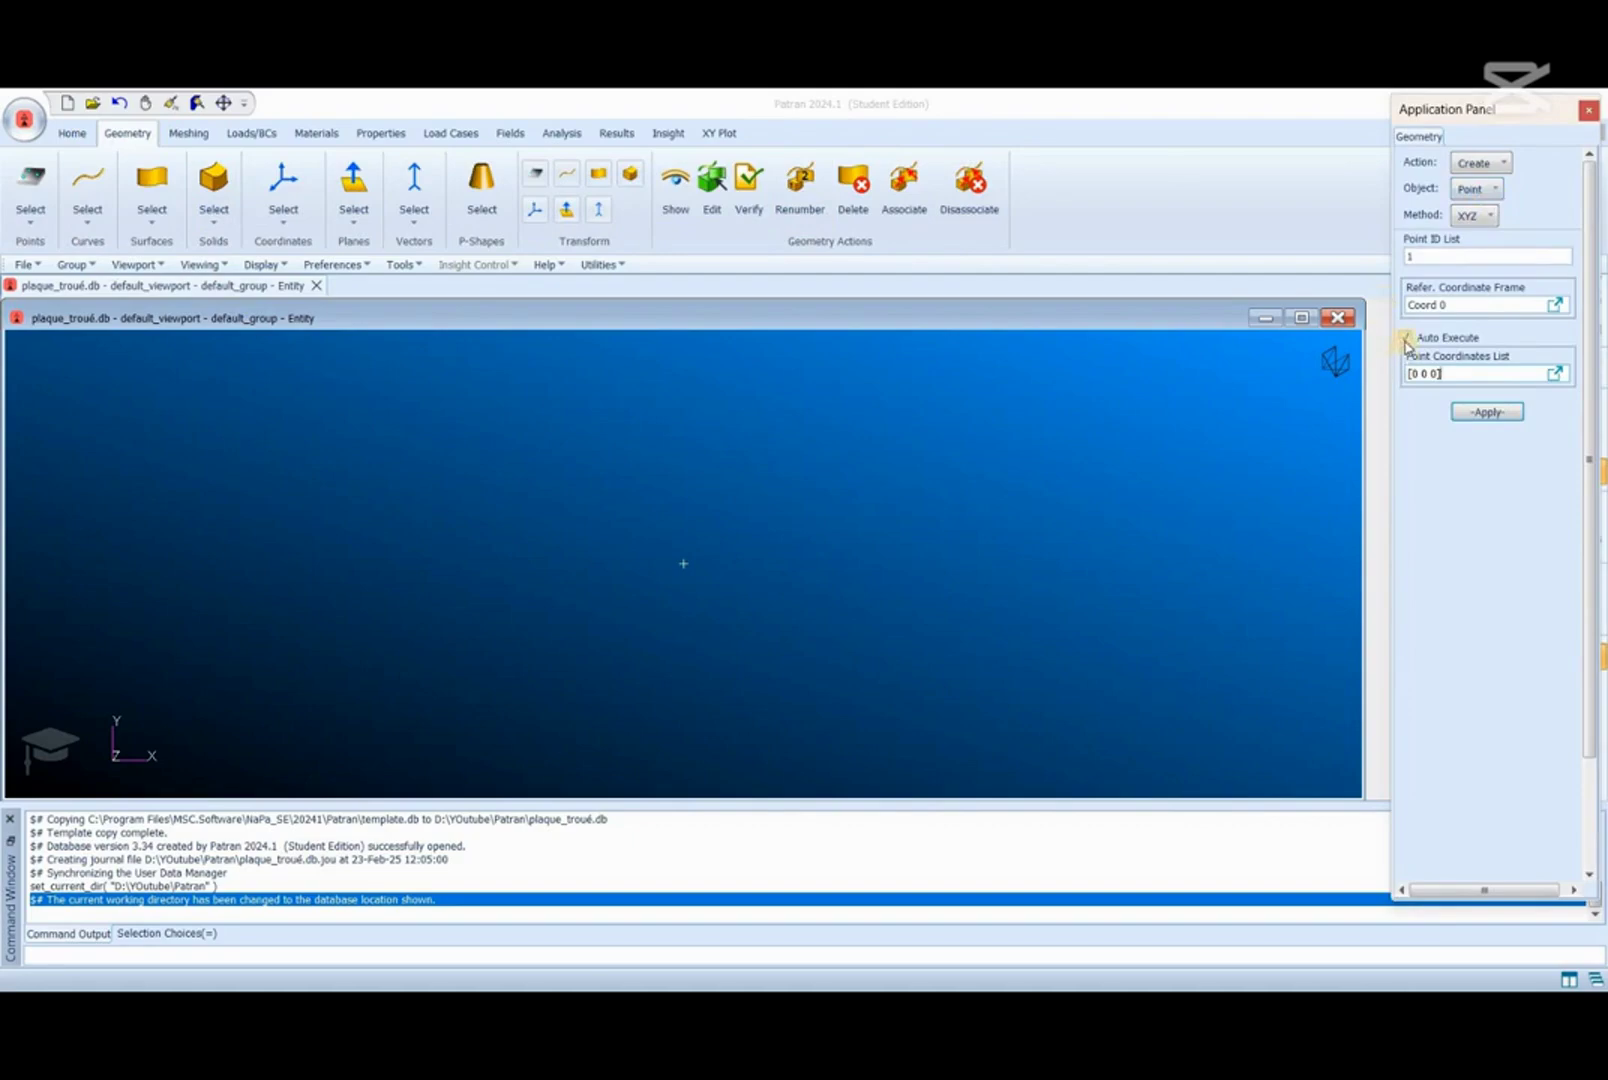
left_click(1406, 338)
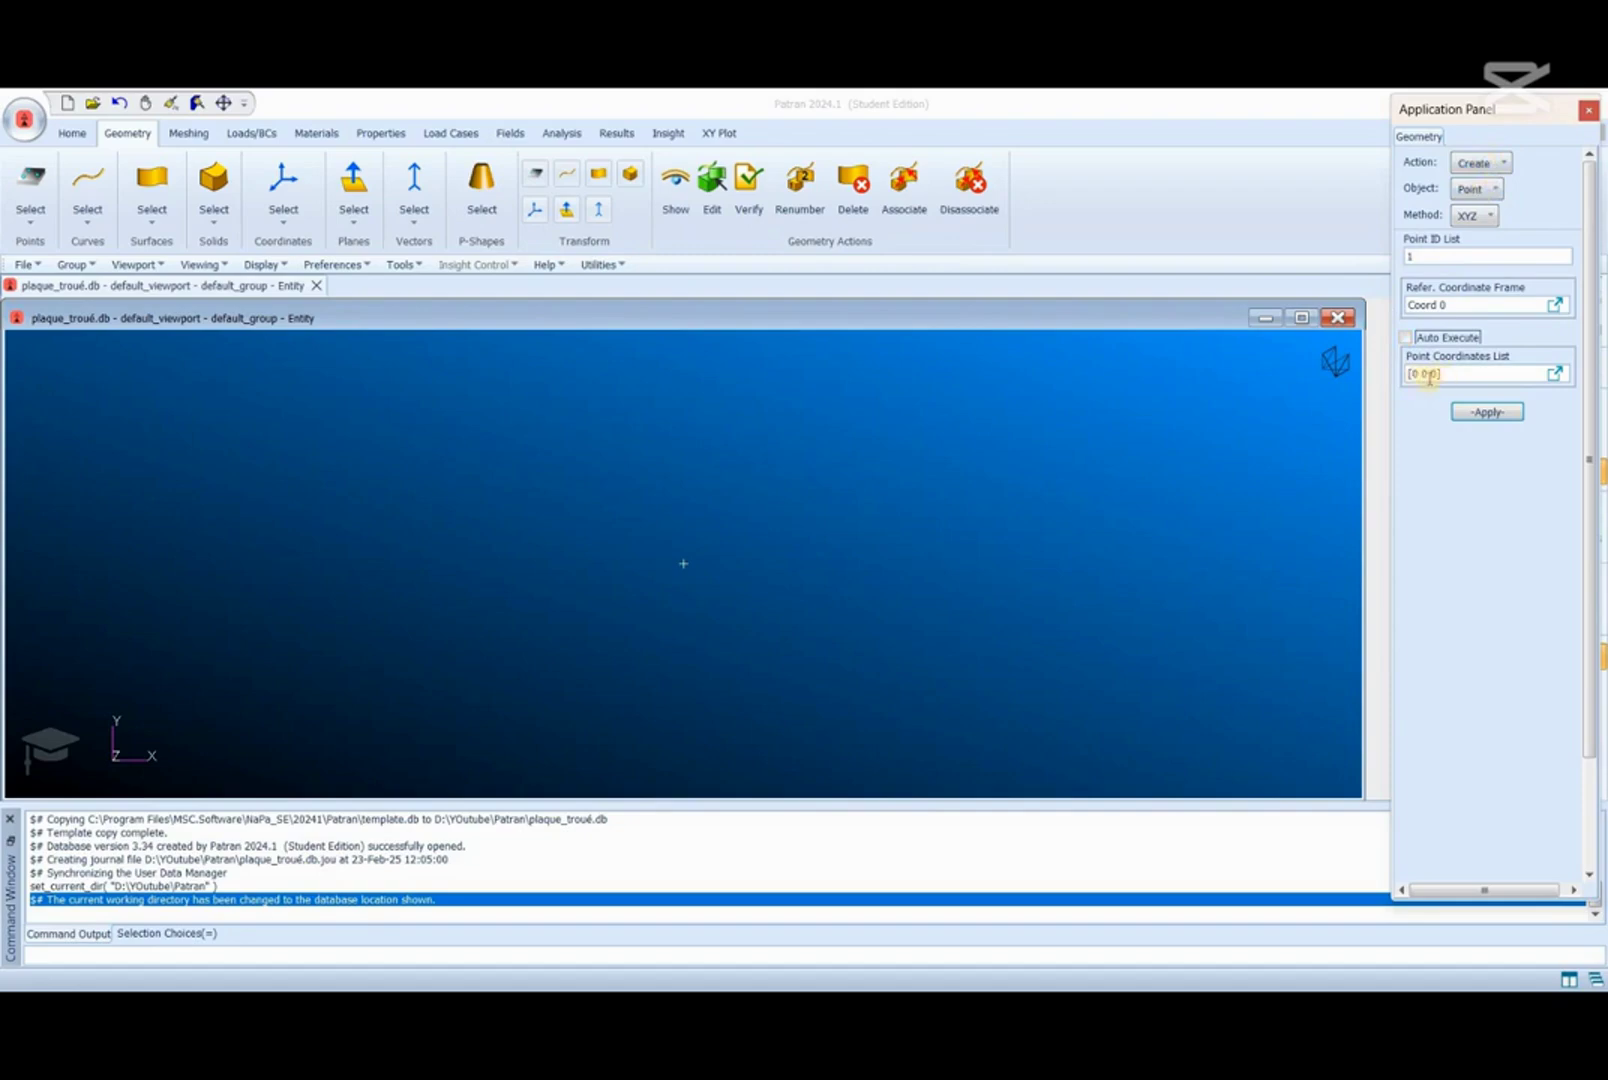
left_click(1465, 410)
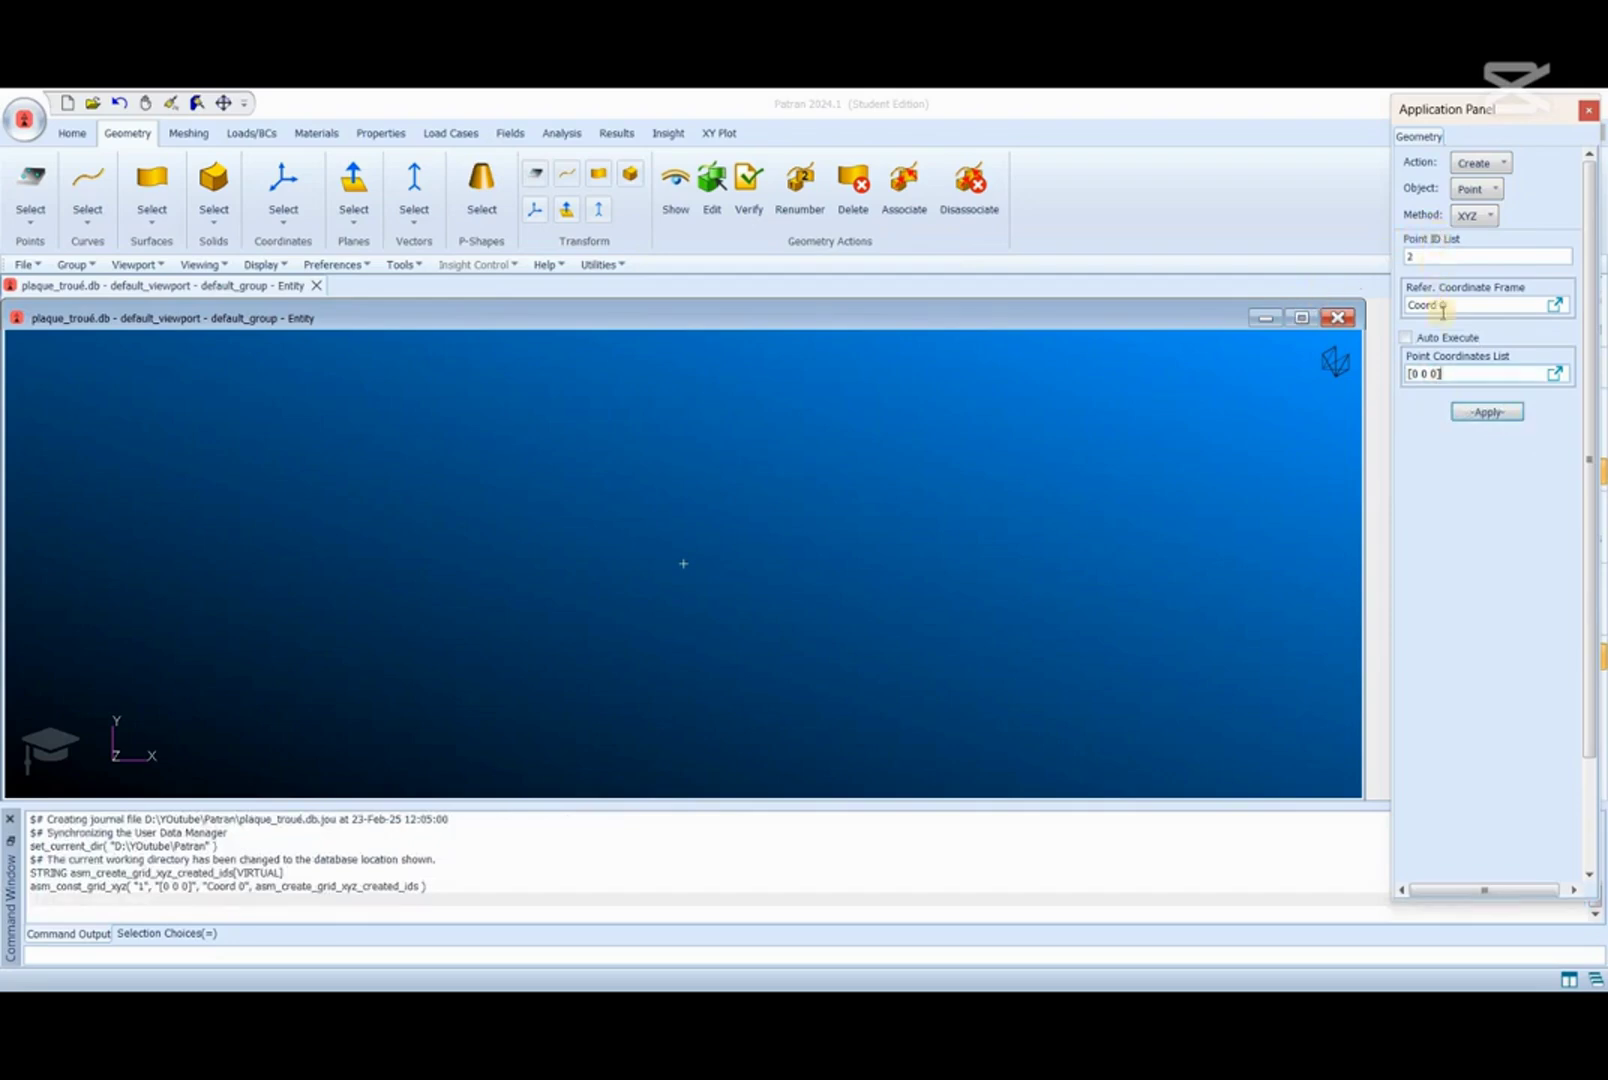
left_click(1416, 376)
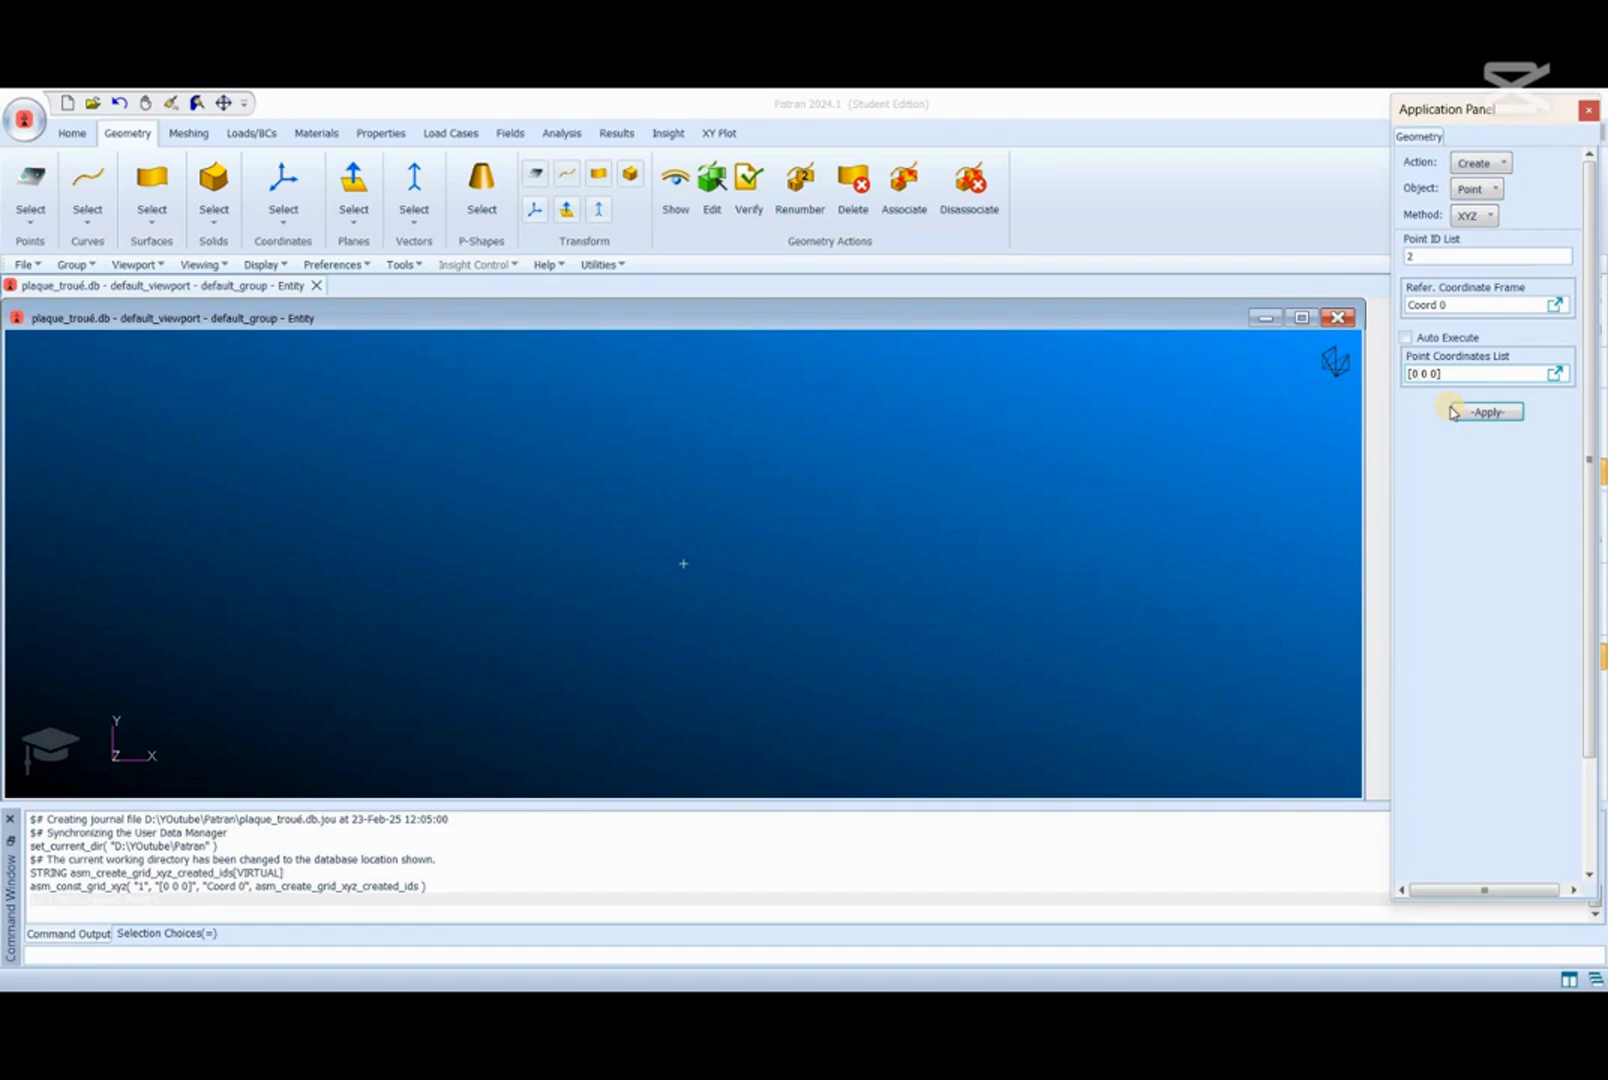
type(".1")
left_click(1468, 412)
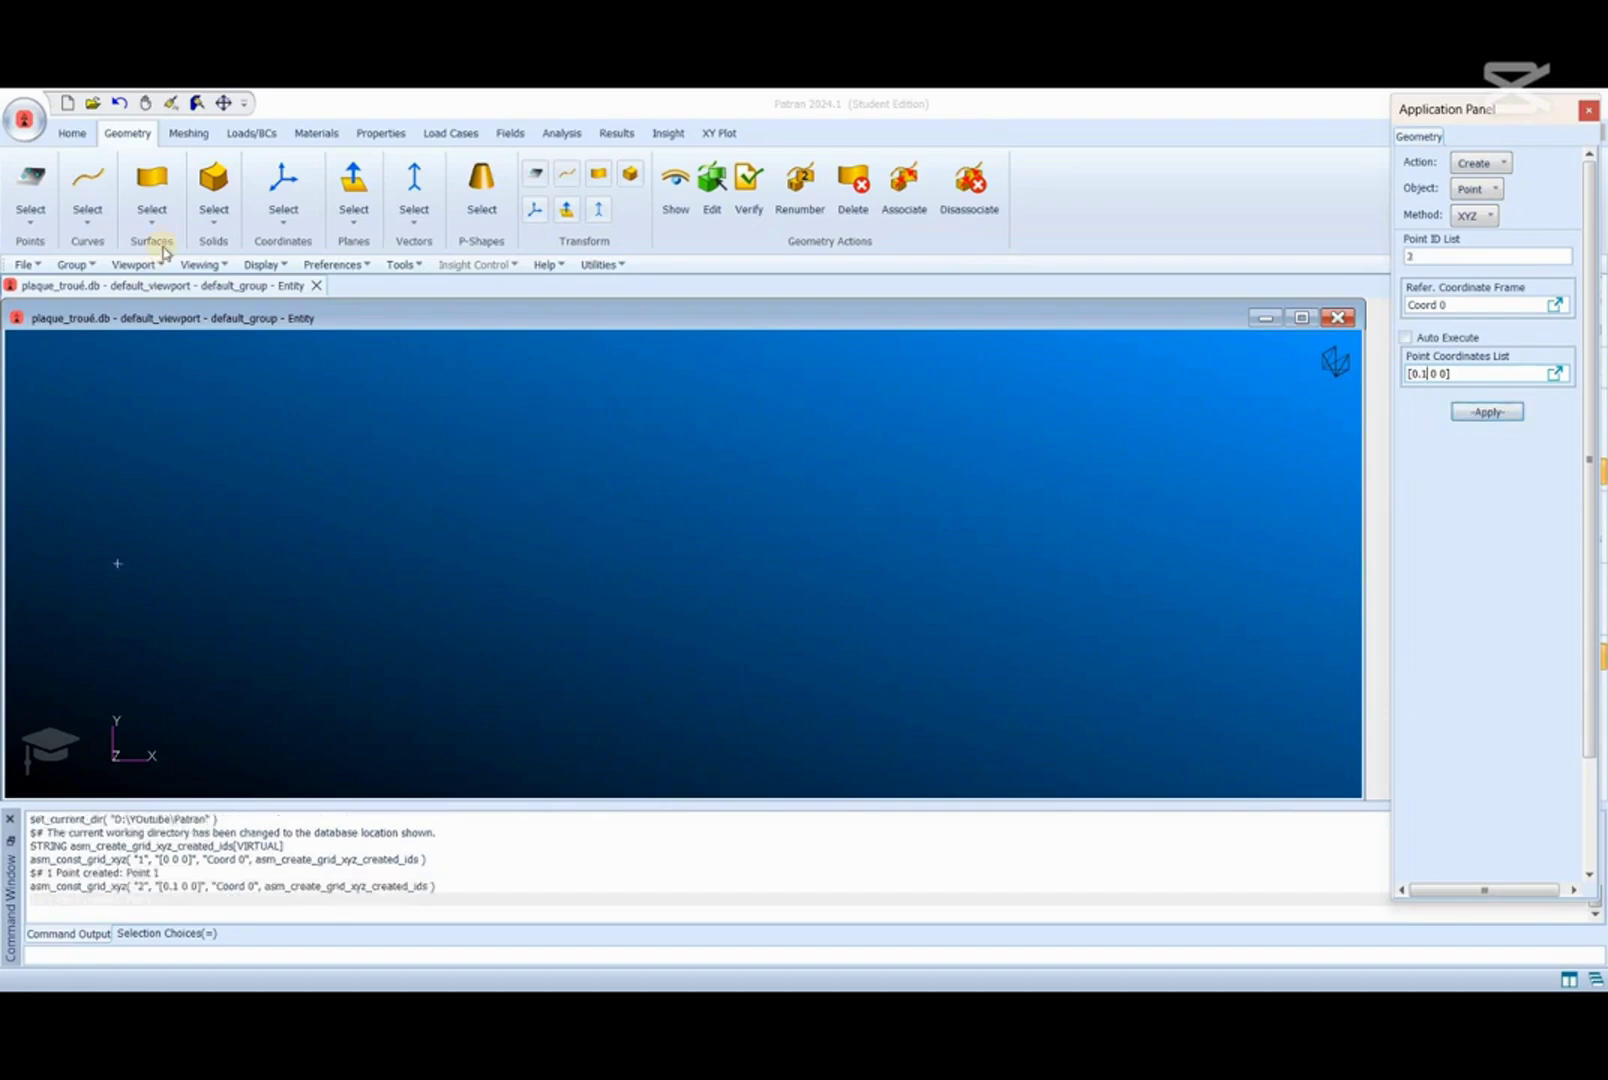
Step: Turn on the display of point labels in the viewport
left_click(72, 133)
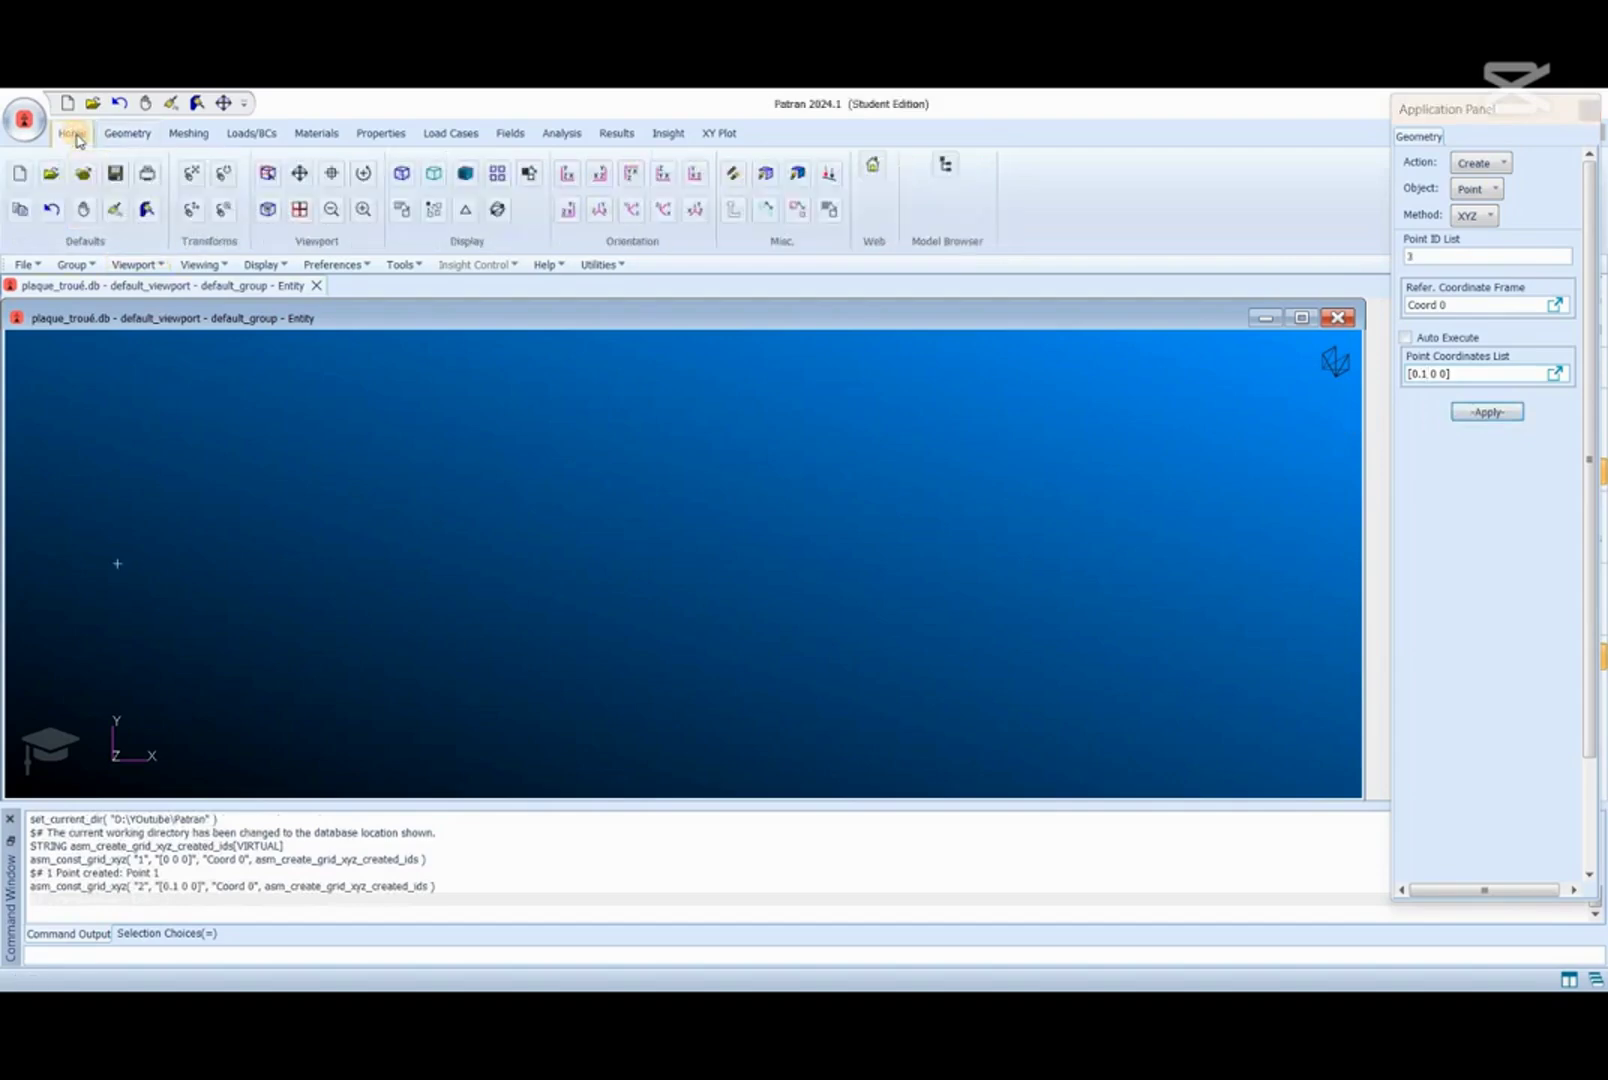
left_click(739, 216)
left_click(725, 268)
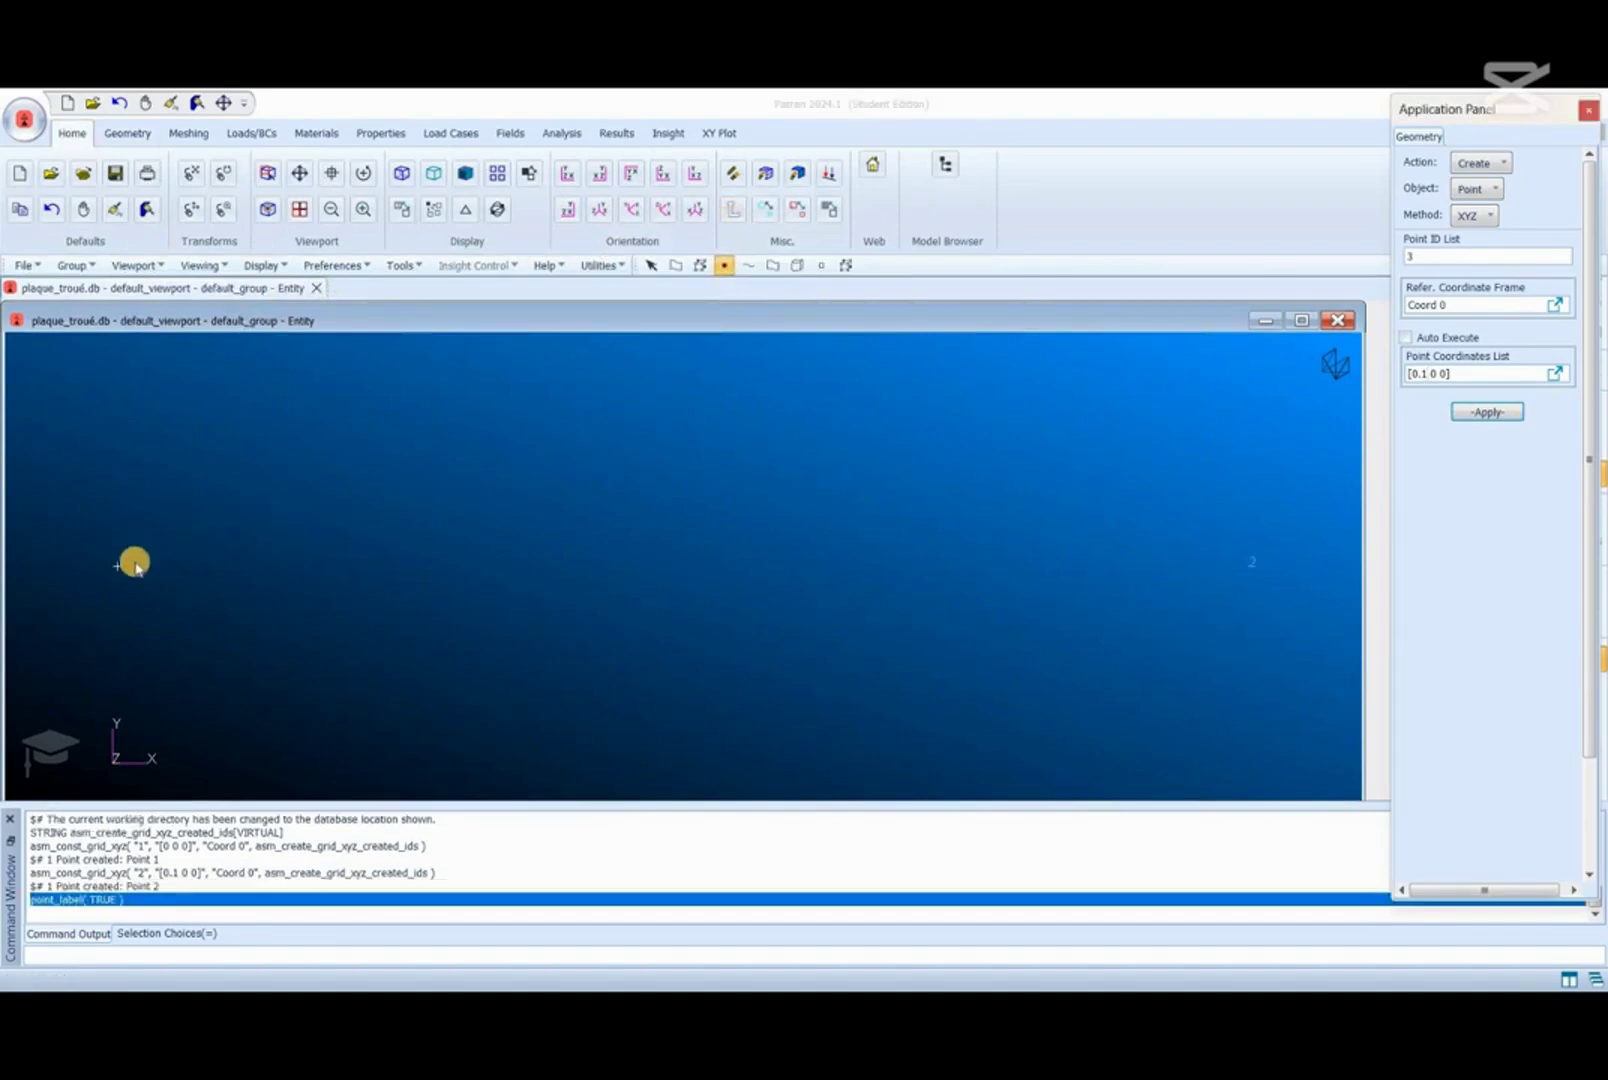
Step: Create the two upper corner points of the plate at [0.1 0.1 0] and [0 0.1 0]
left_click(1436, 373)
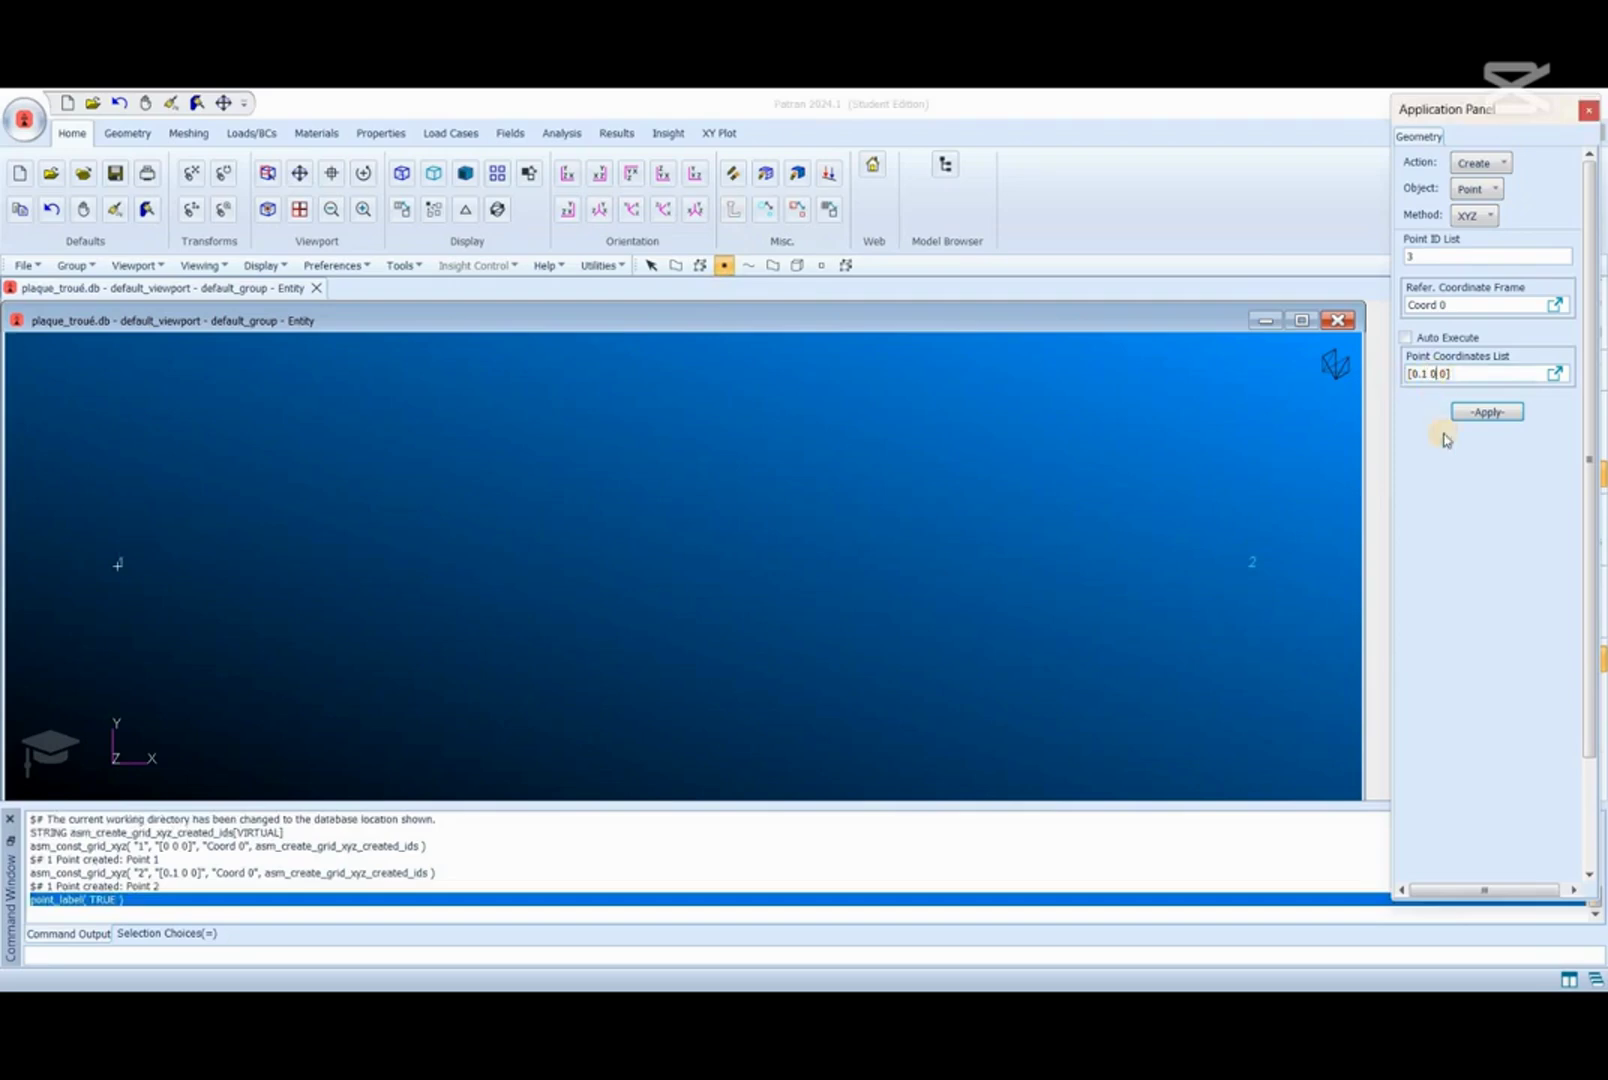
type(".1")
left_click(1457, 412)
left_click(1427, 373)
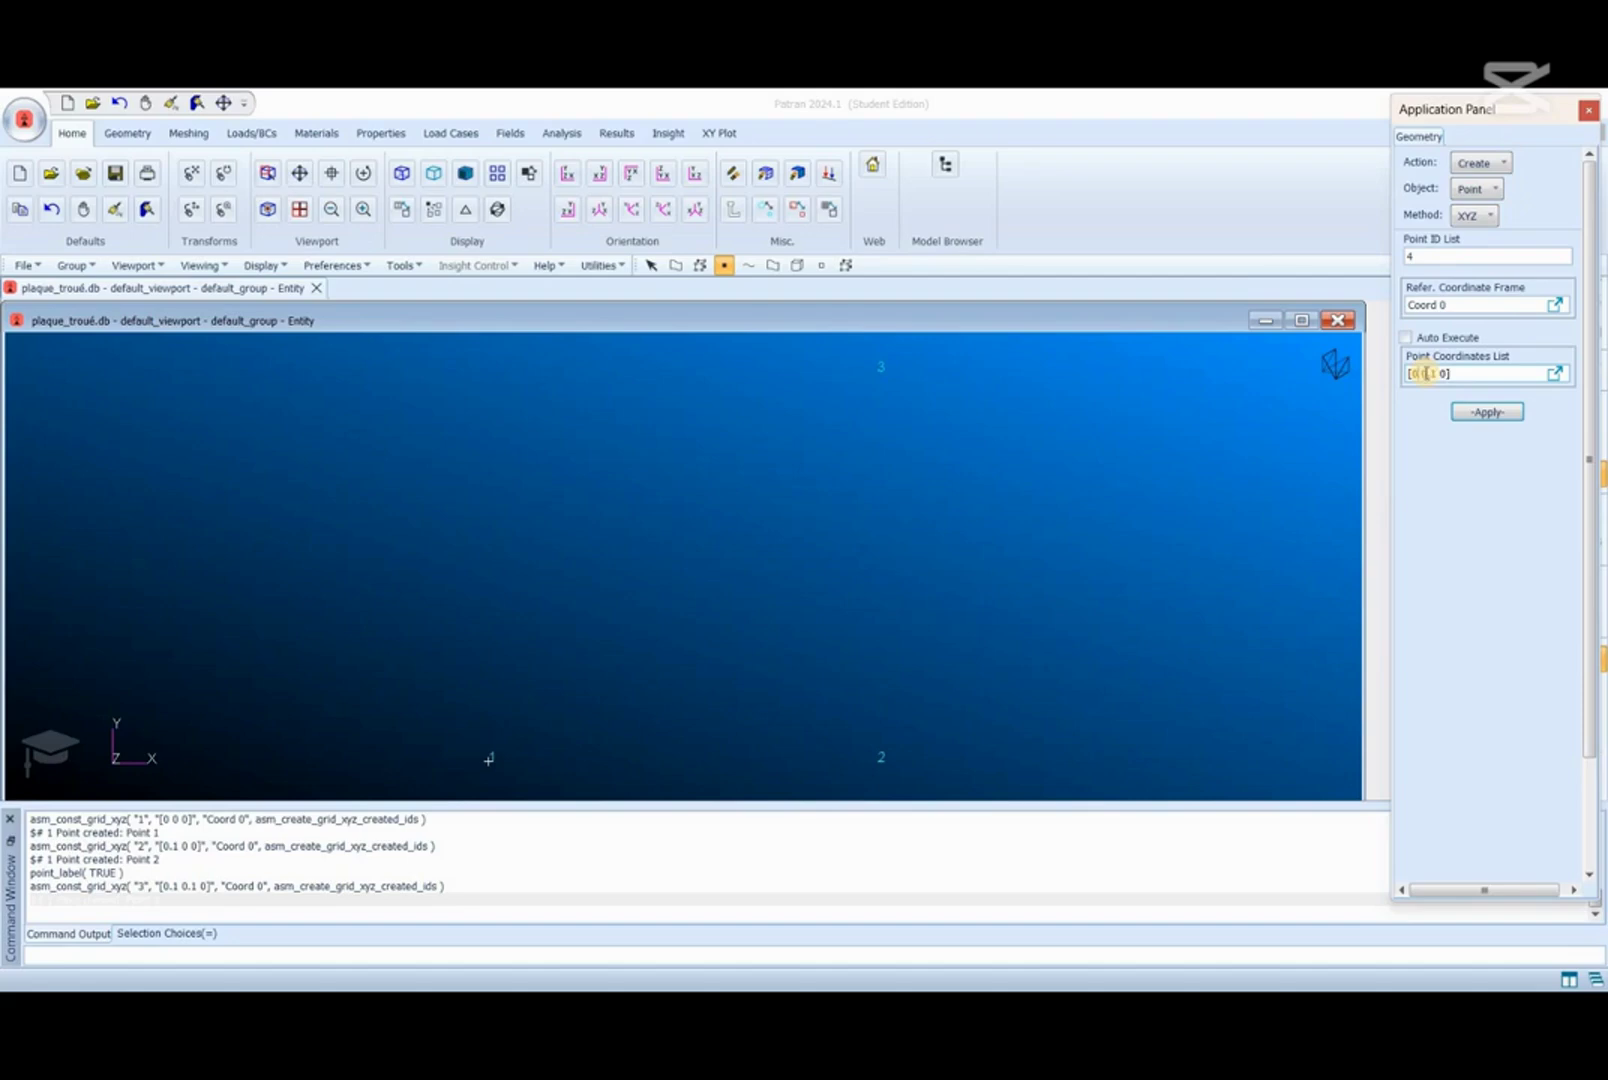
left_click(1486, 413)
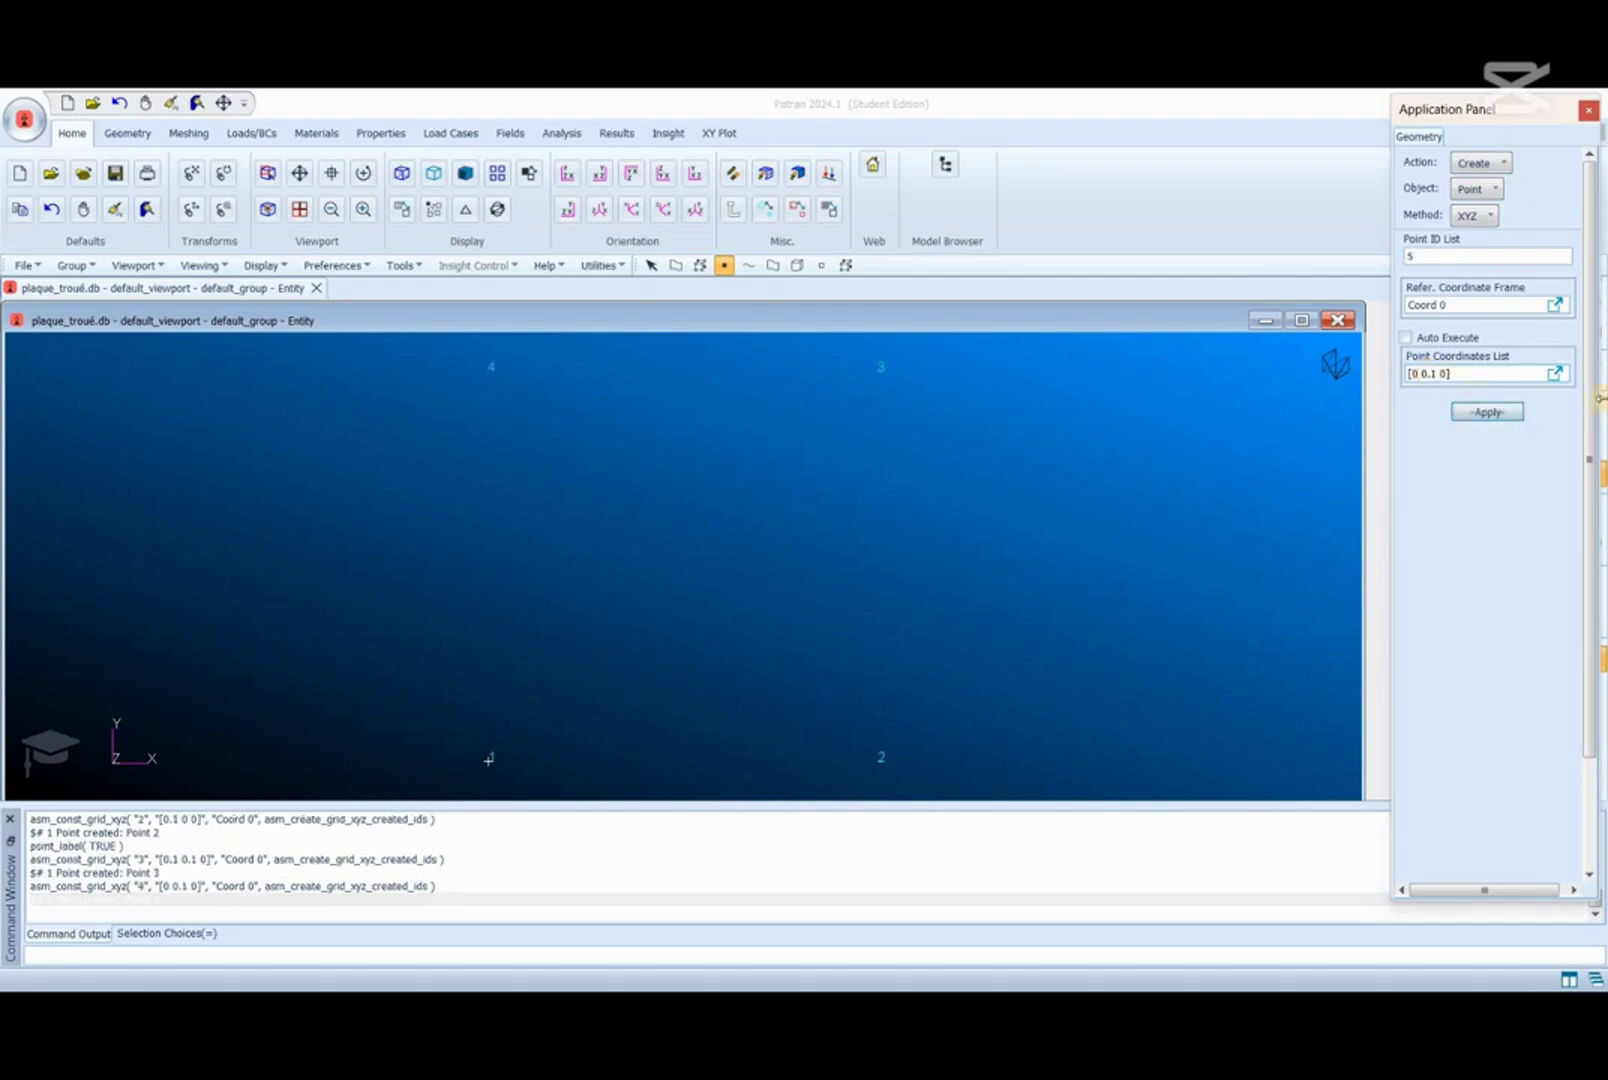
Step: Create the upper edge's midpoint at [0.05 0.1 0] and the plate's centre point at [0.05 0.05 0]
left_click(1421, 374)
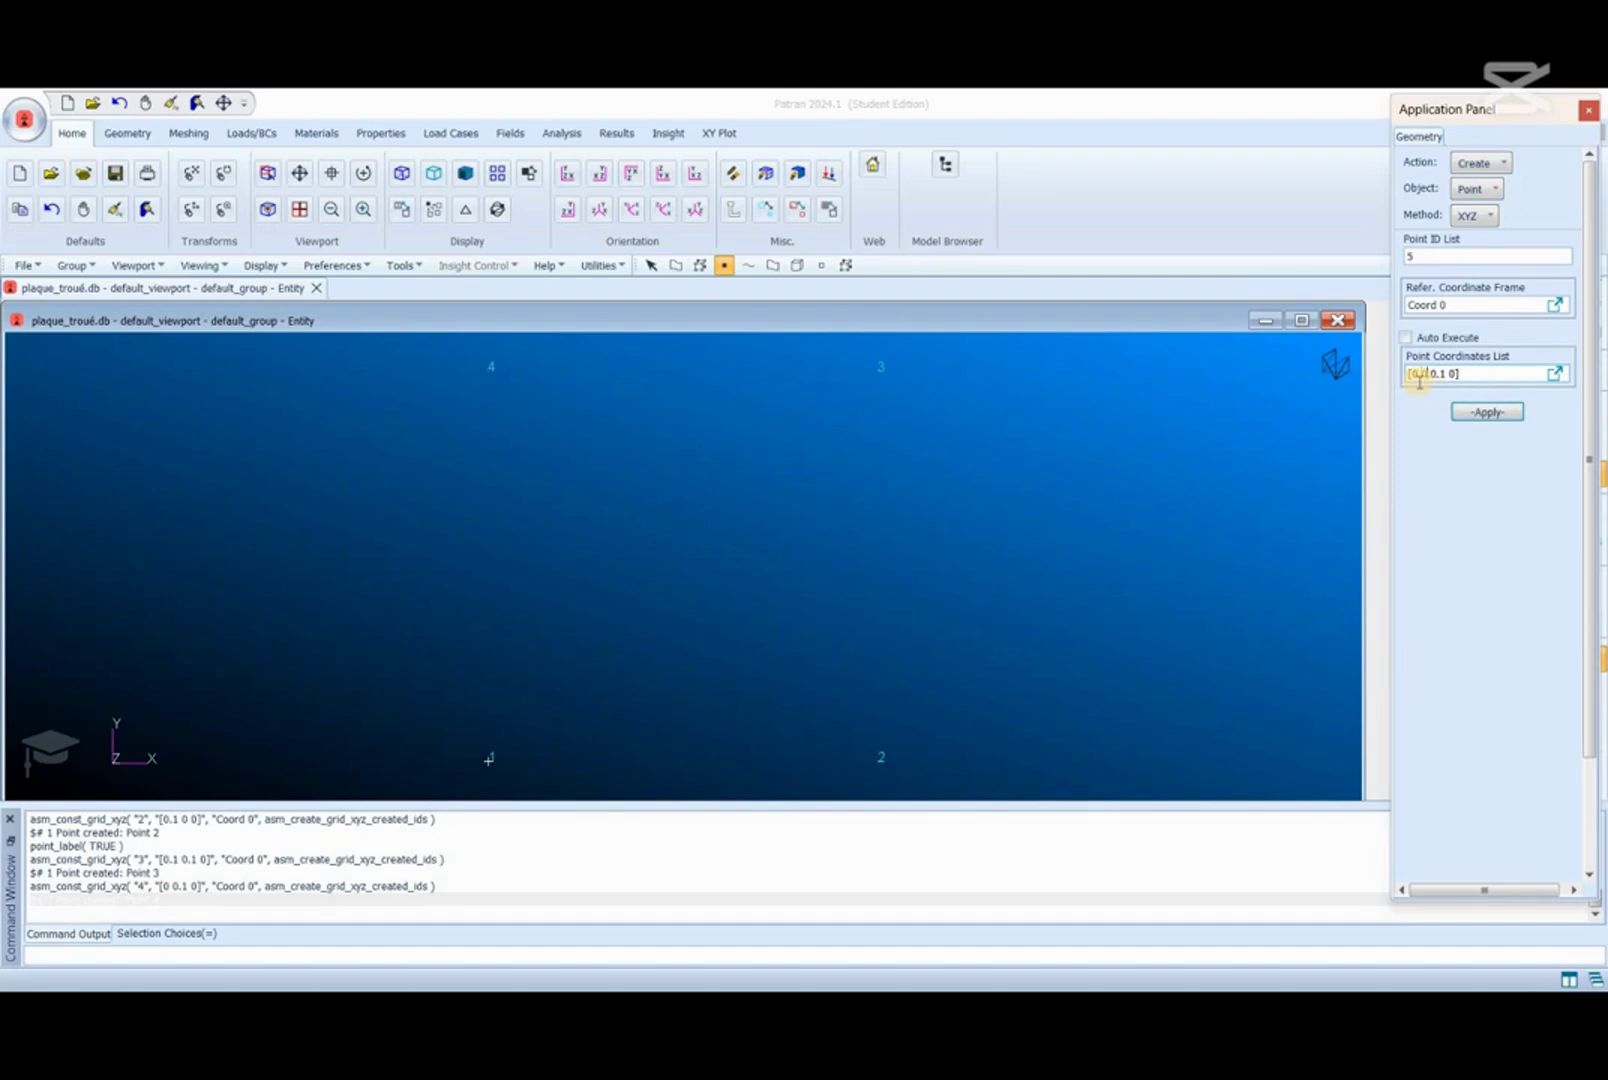
type(".05")
left_click(1486, 412)
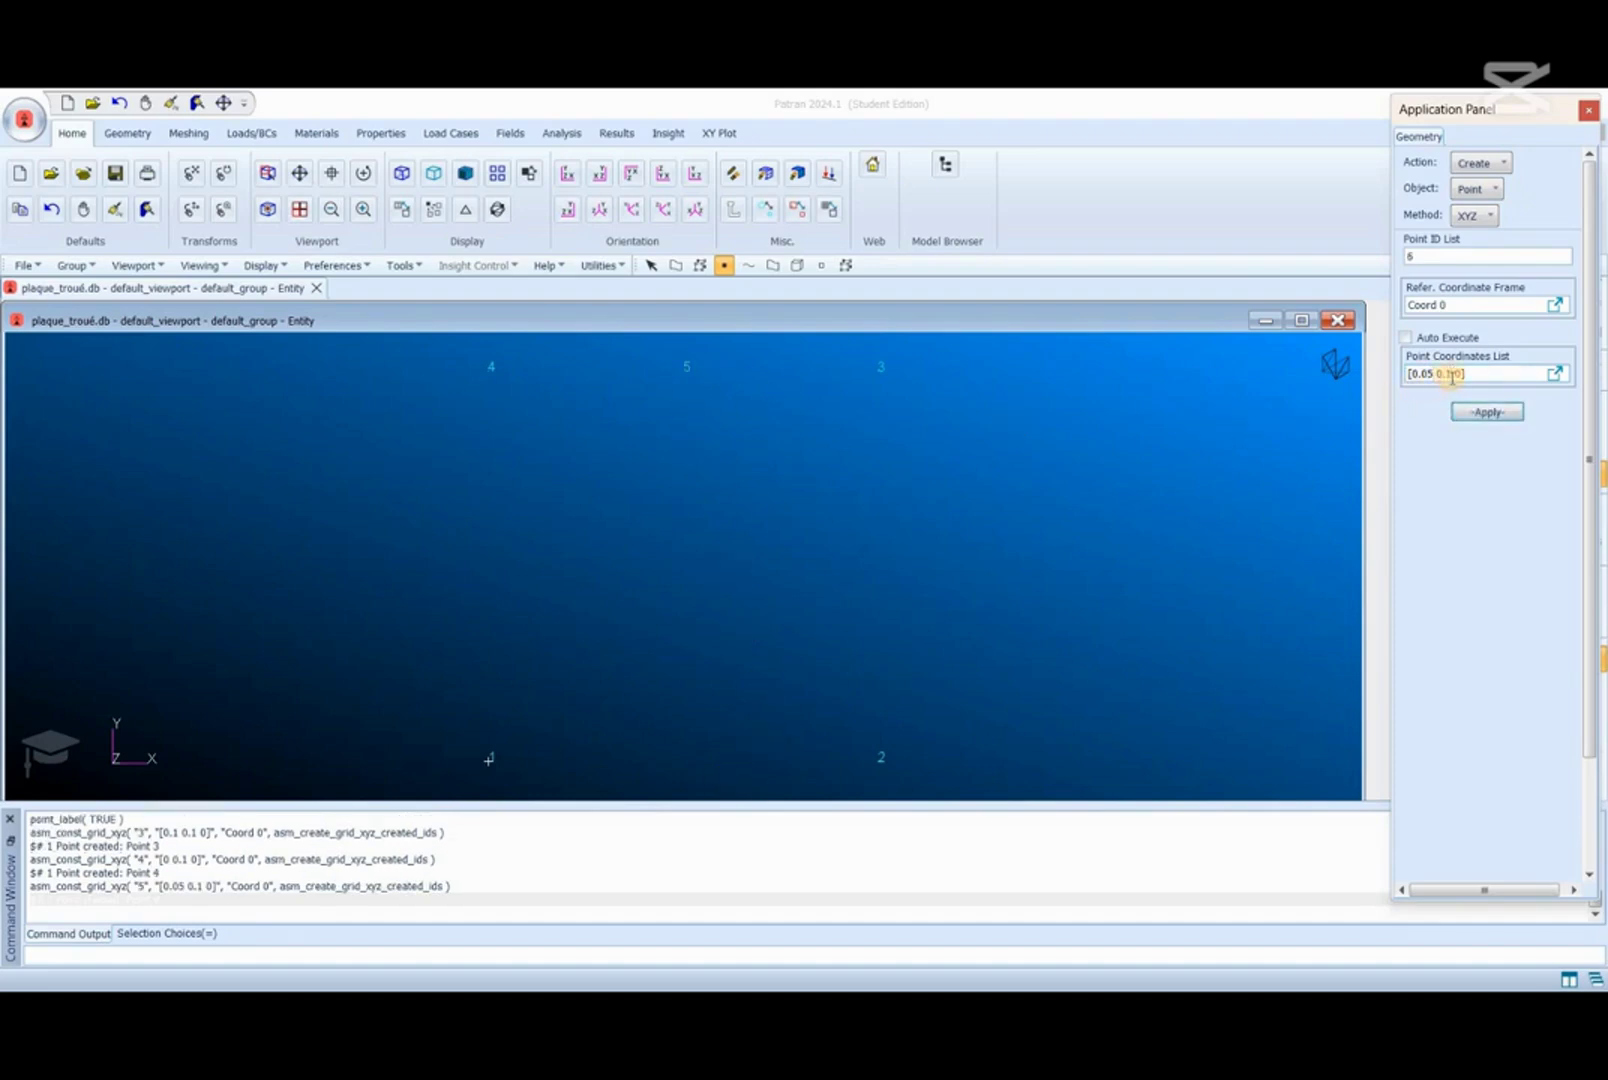
type("0.05")
left_click(1486, 412)
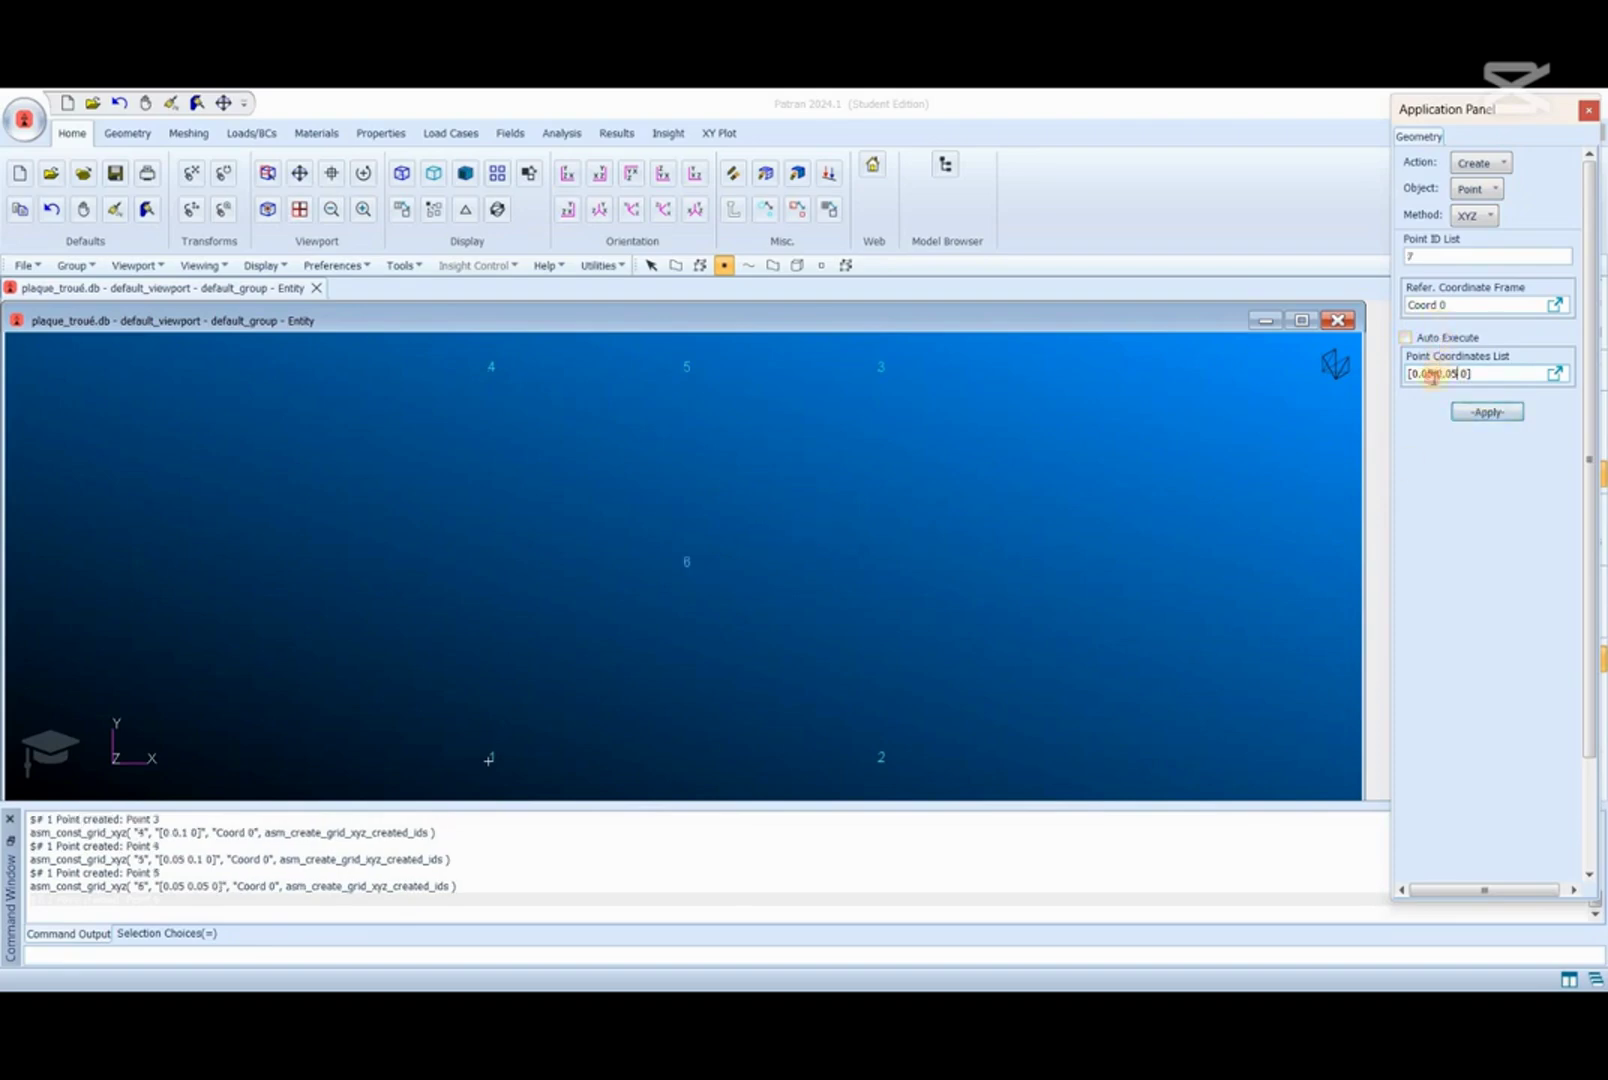
Step: Create midpoints of the plate's lower and left edges at [0.05 0 0] and [0 0.05 0]
left_click(1461, 373)
key("BackSpace")
key("BackSpace")
left_click(1482, 412)
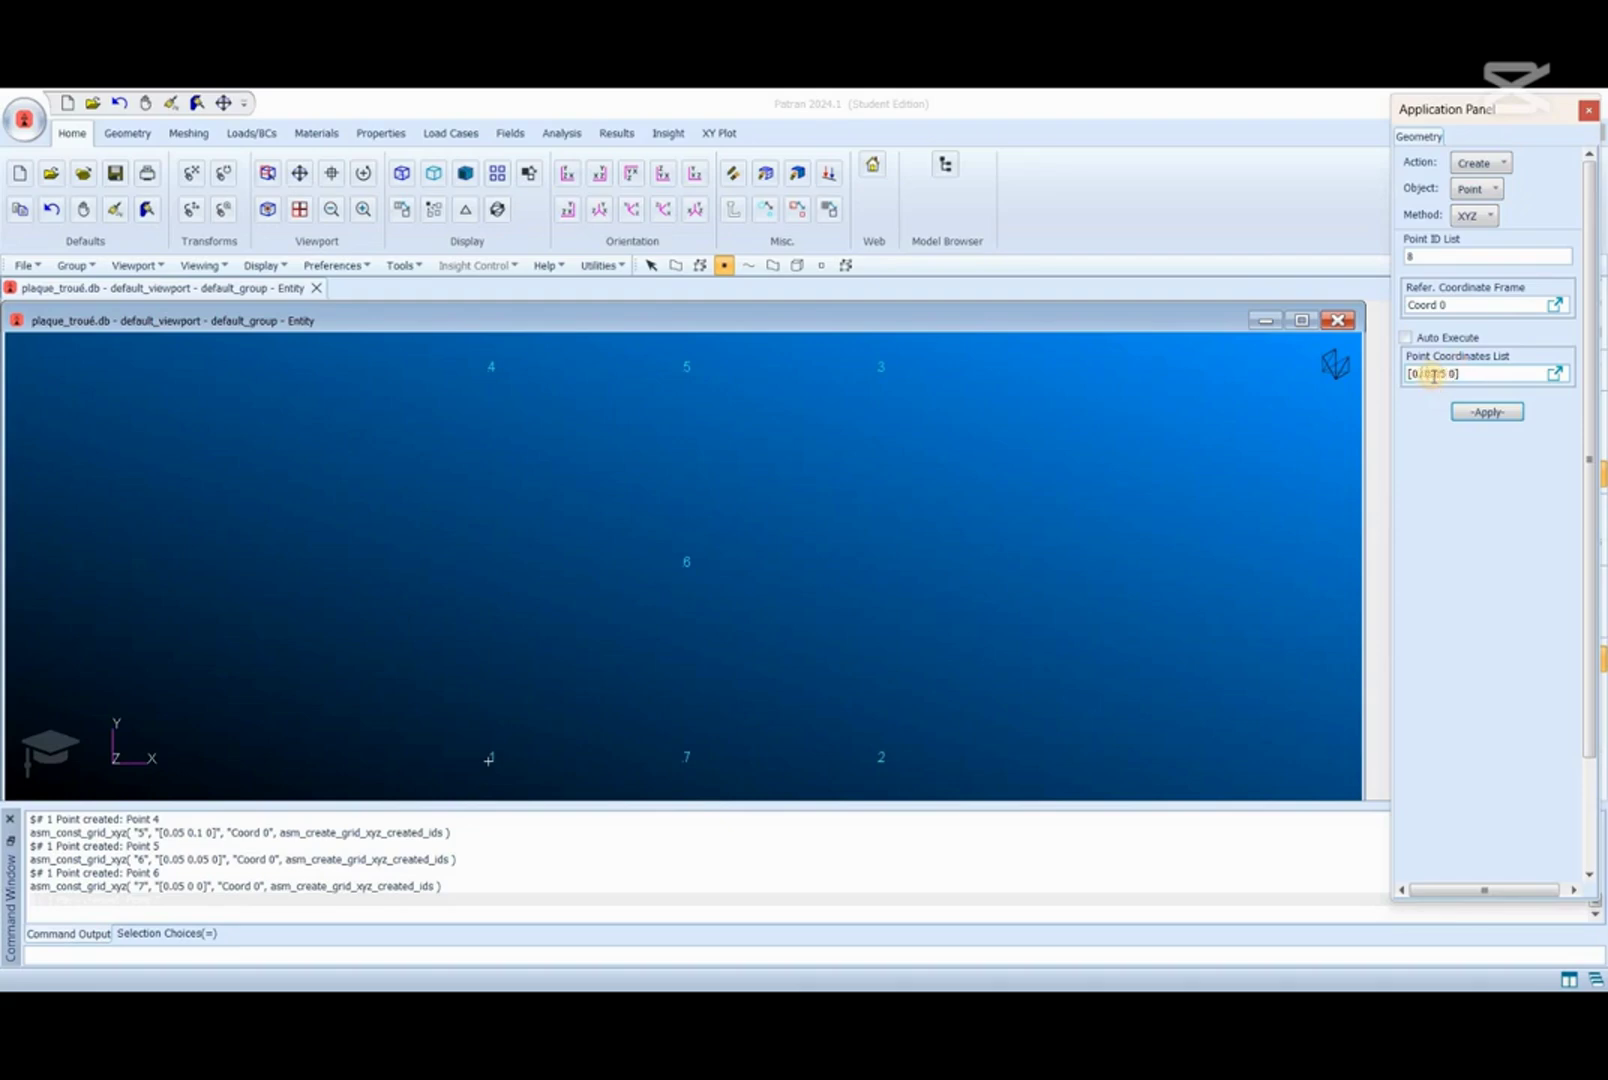
left_click(1483, 412)
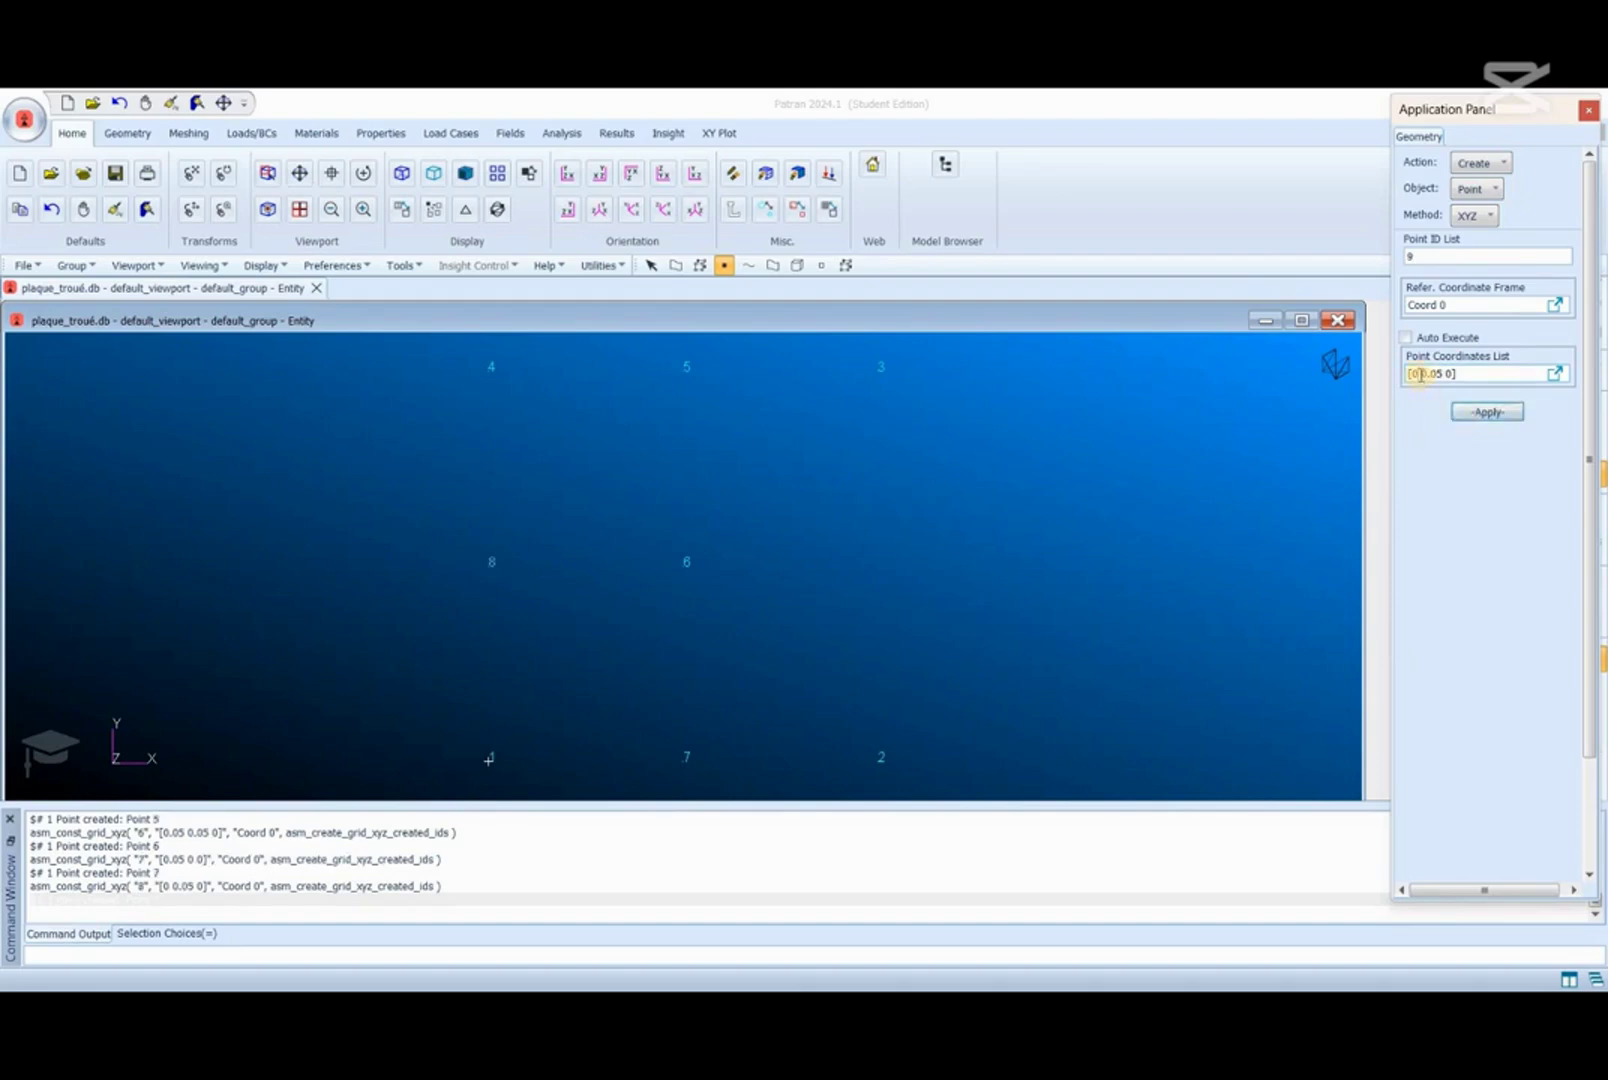
Step: Create the midpoint of the plate's right edge at [0.1 0.05 0]
type(".05")
key("BackSpace")
type("1")
left_click(1487, 411)
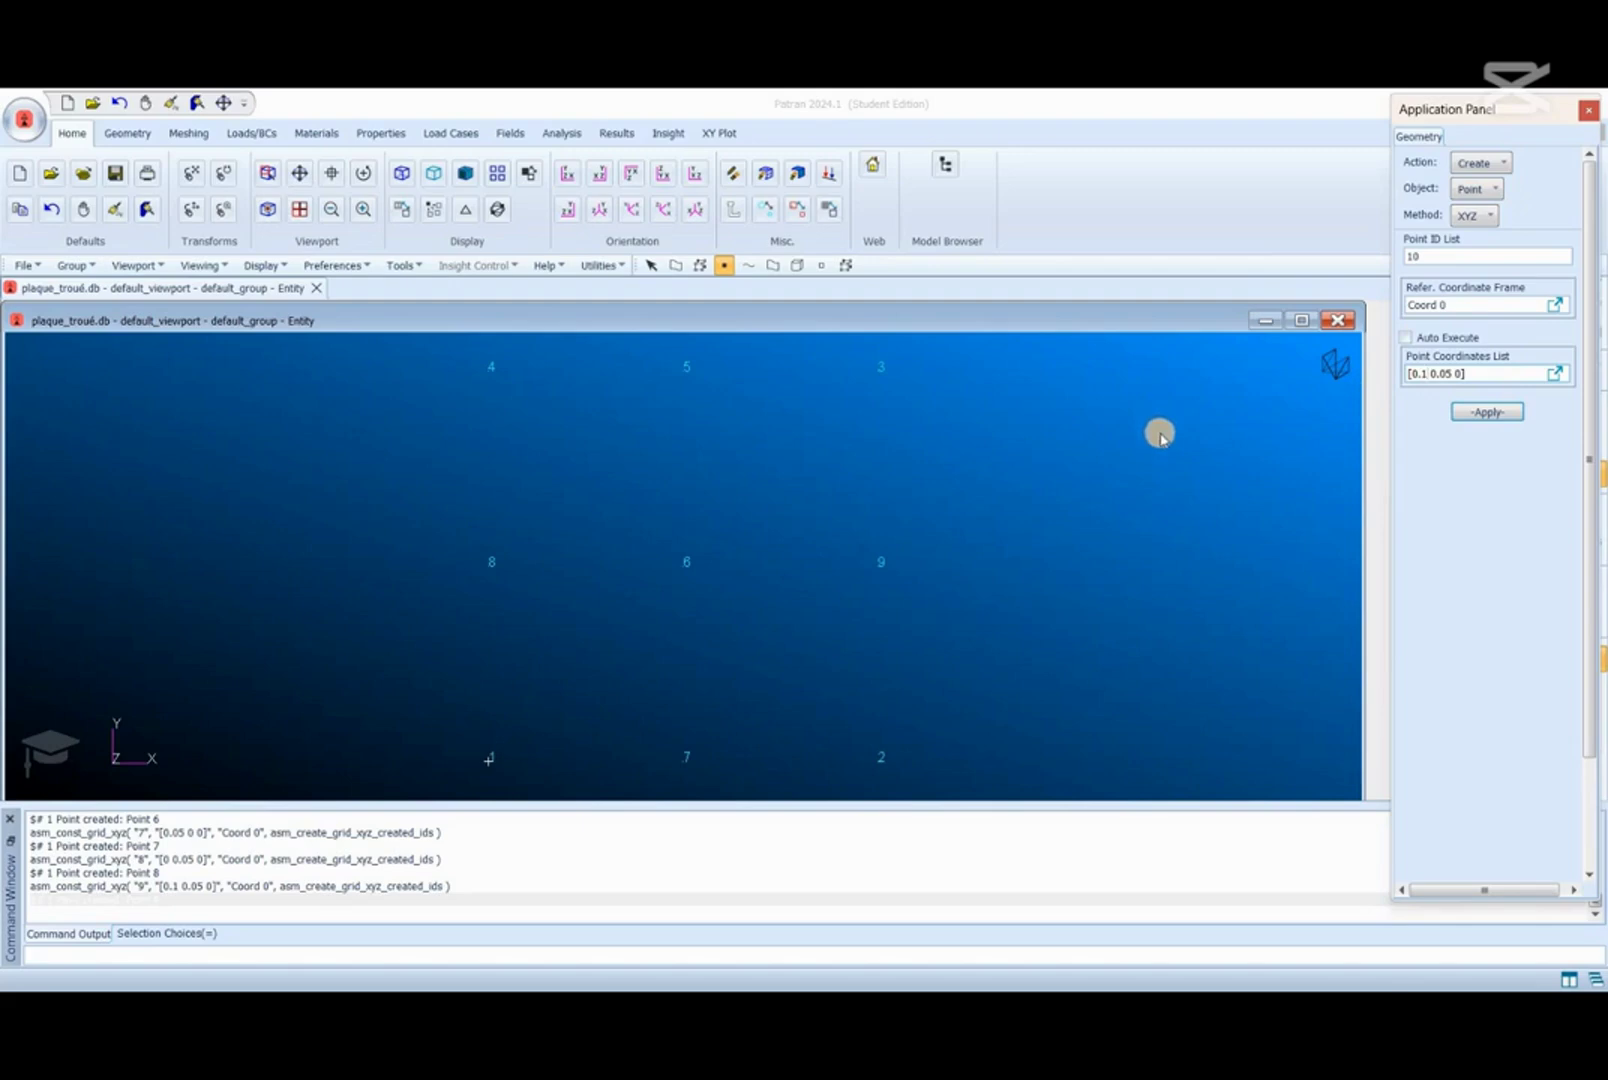
Step: Create two hole points on either side of the centre at [0.04 0.05 0] and [0.06 0.05 0]
left_click(1411, 377)
type("4")
left_click(1487, 412)
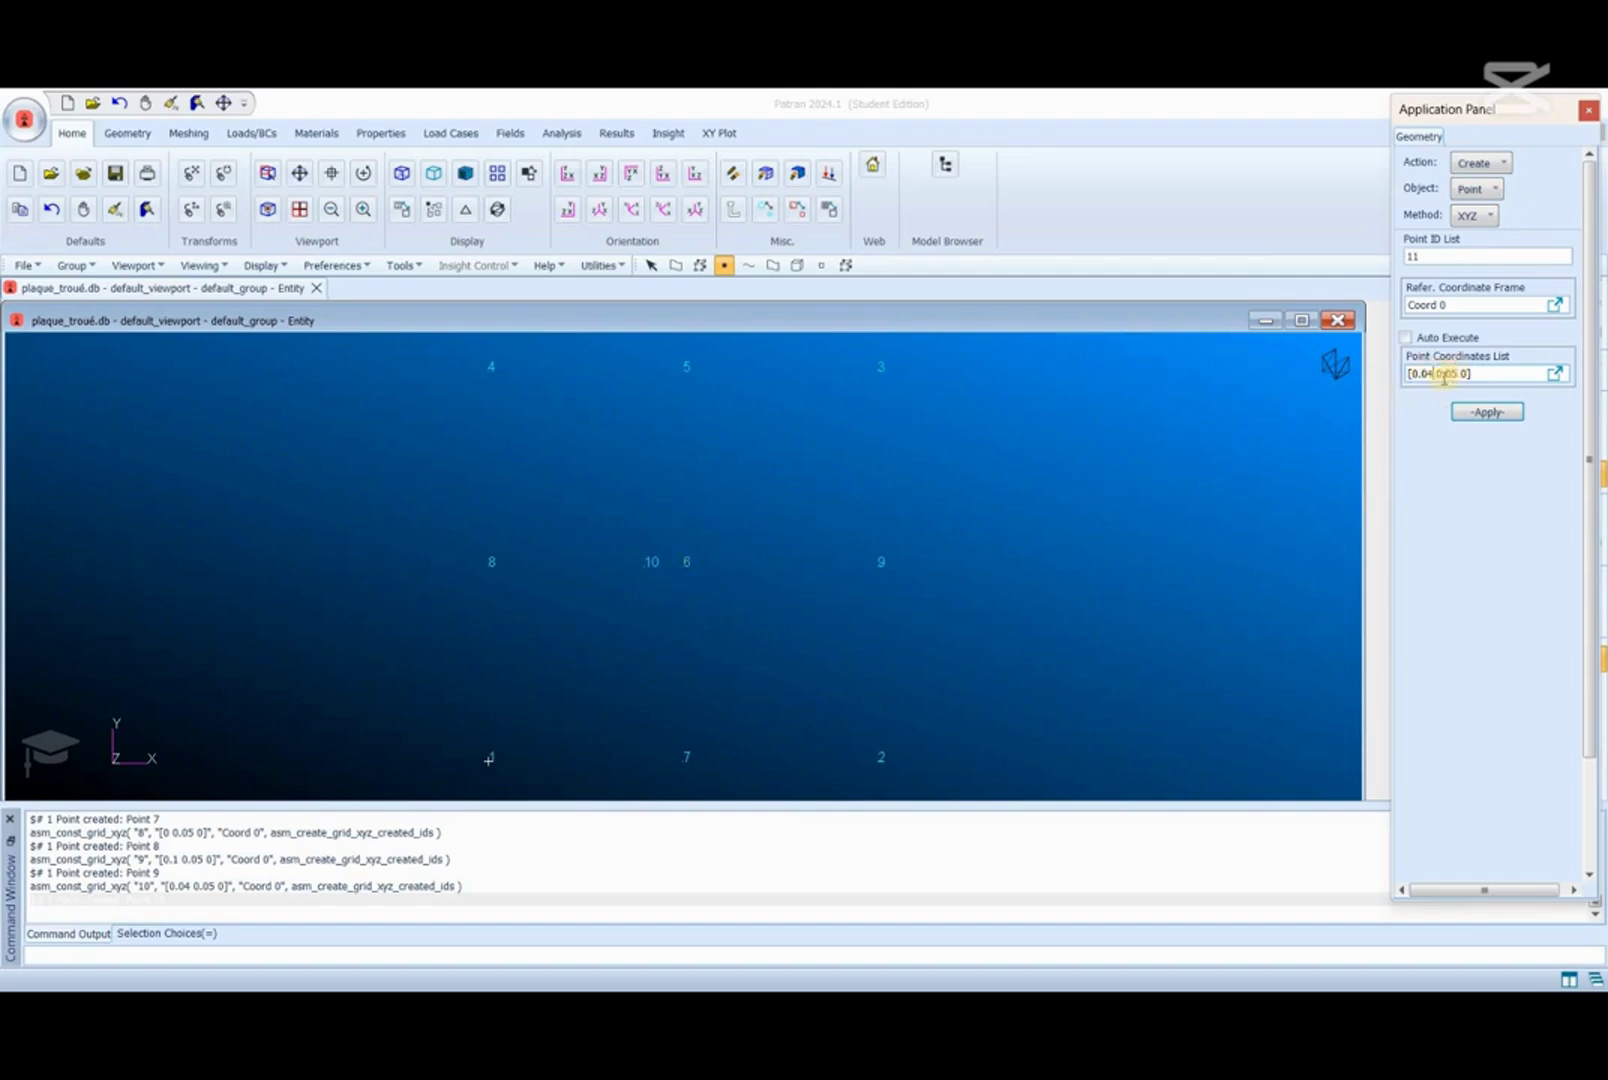
key("BackSpace")
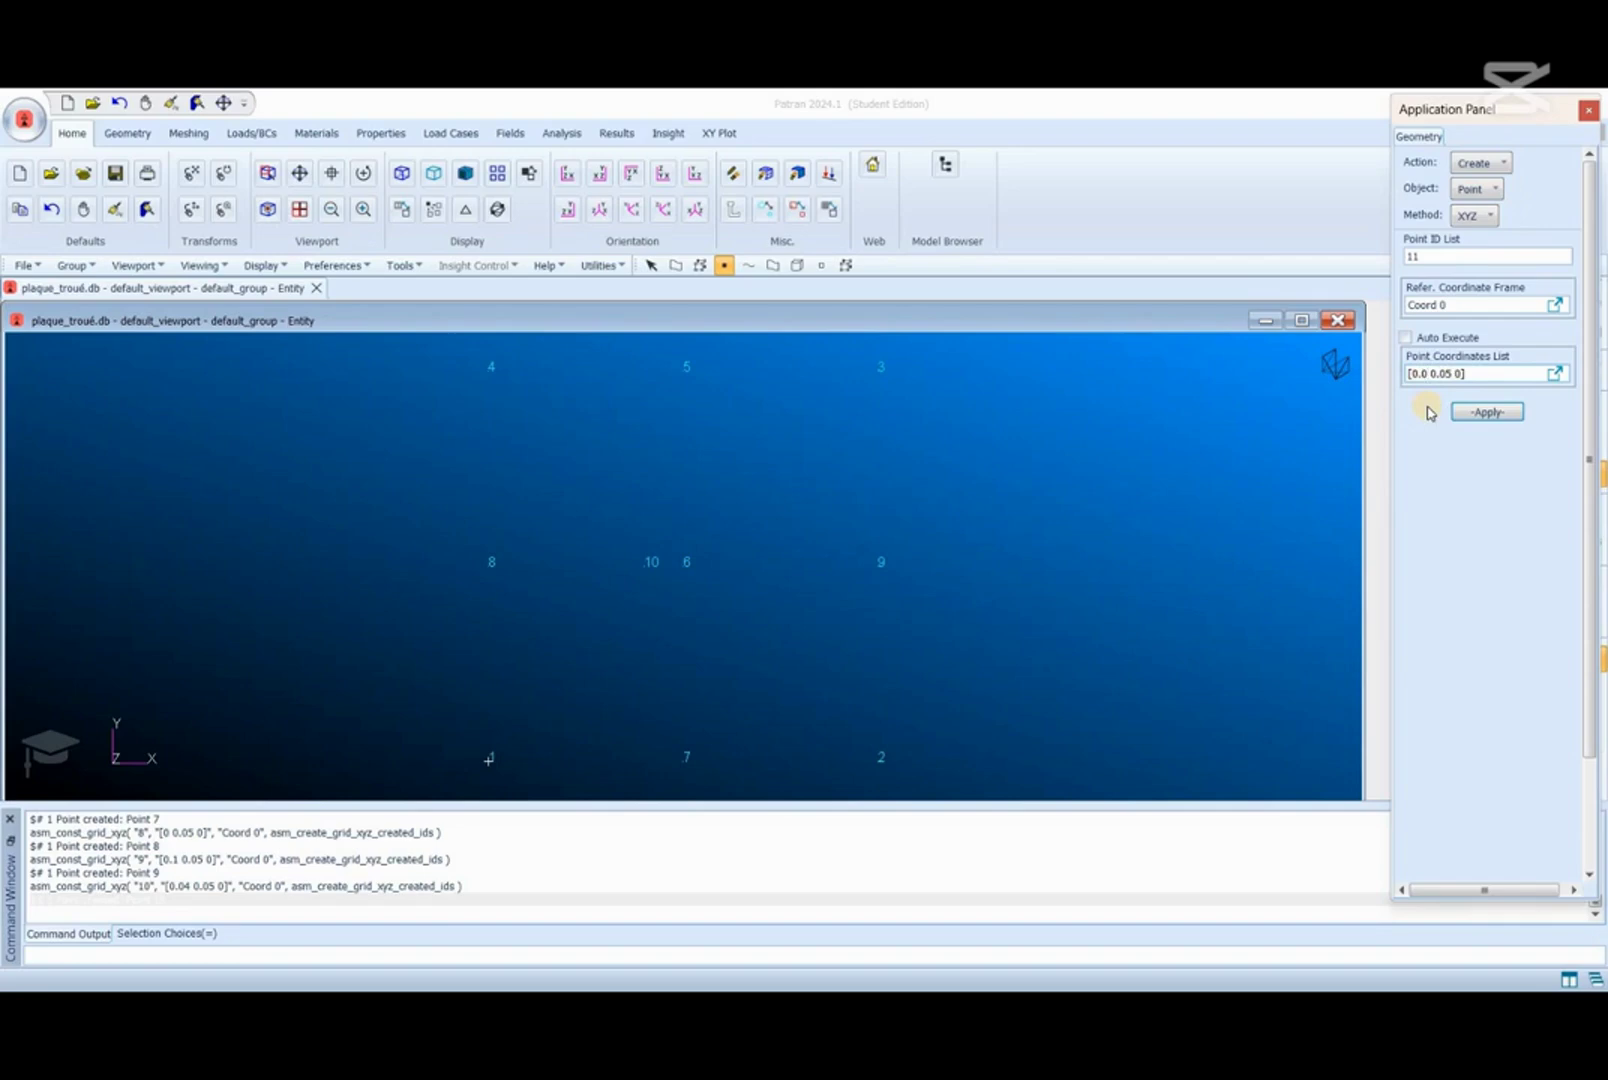
type("6")
left_click(1480, 412)
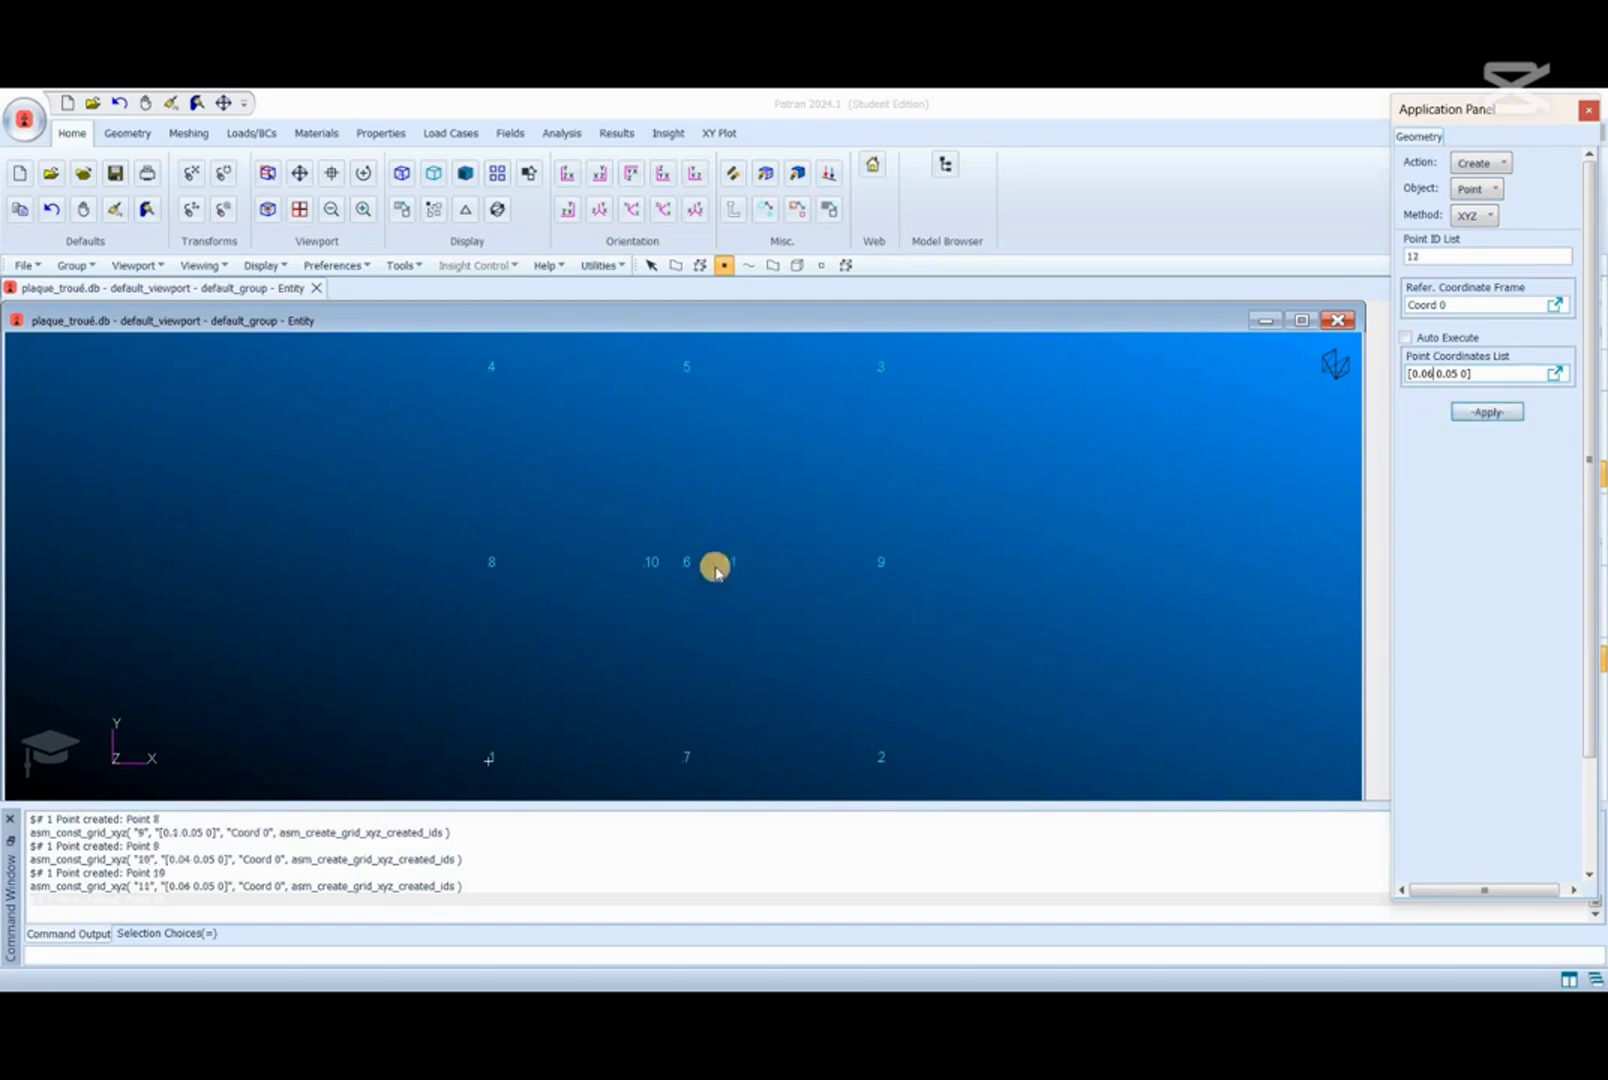
Step: Create two hole points below and above the centre at [0.05 0.04 0] and [0.05 0.06 0]
left_click(1447, 373)
key("BackSpace")
type("5")
left_click(1458, 374)
key("BackSpace")
type("4 0")
left_click(1460, 410)
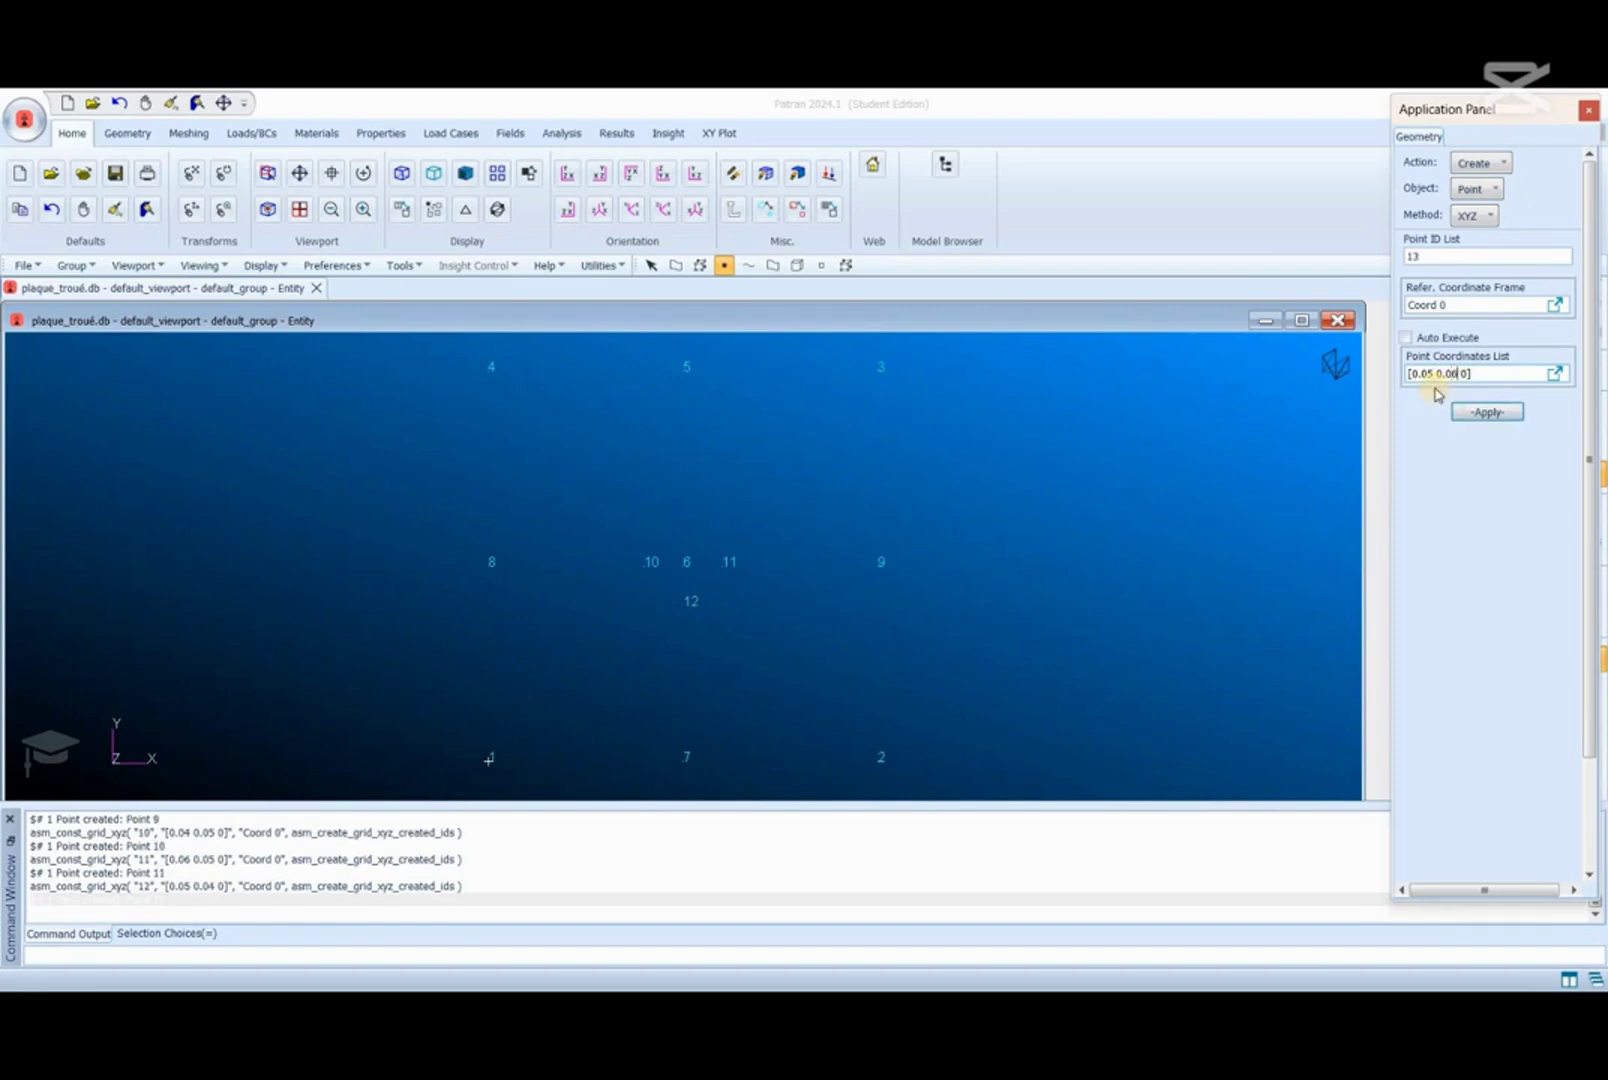
left_click(1470, 411)
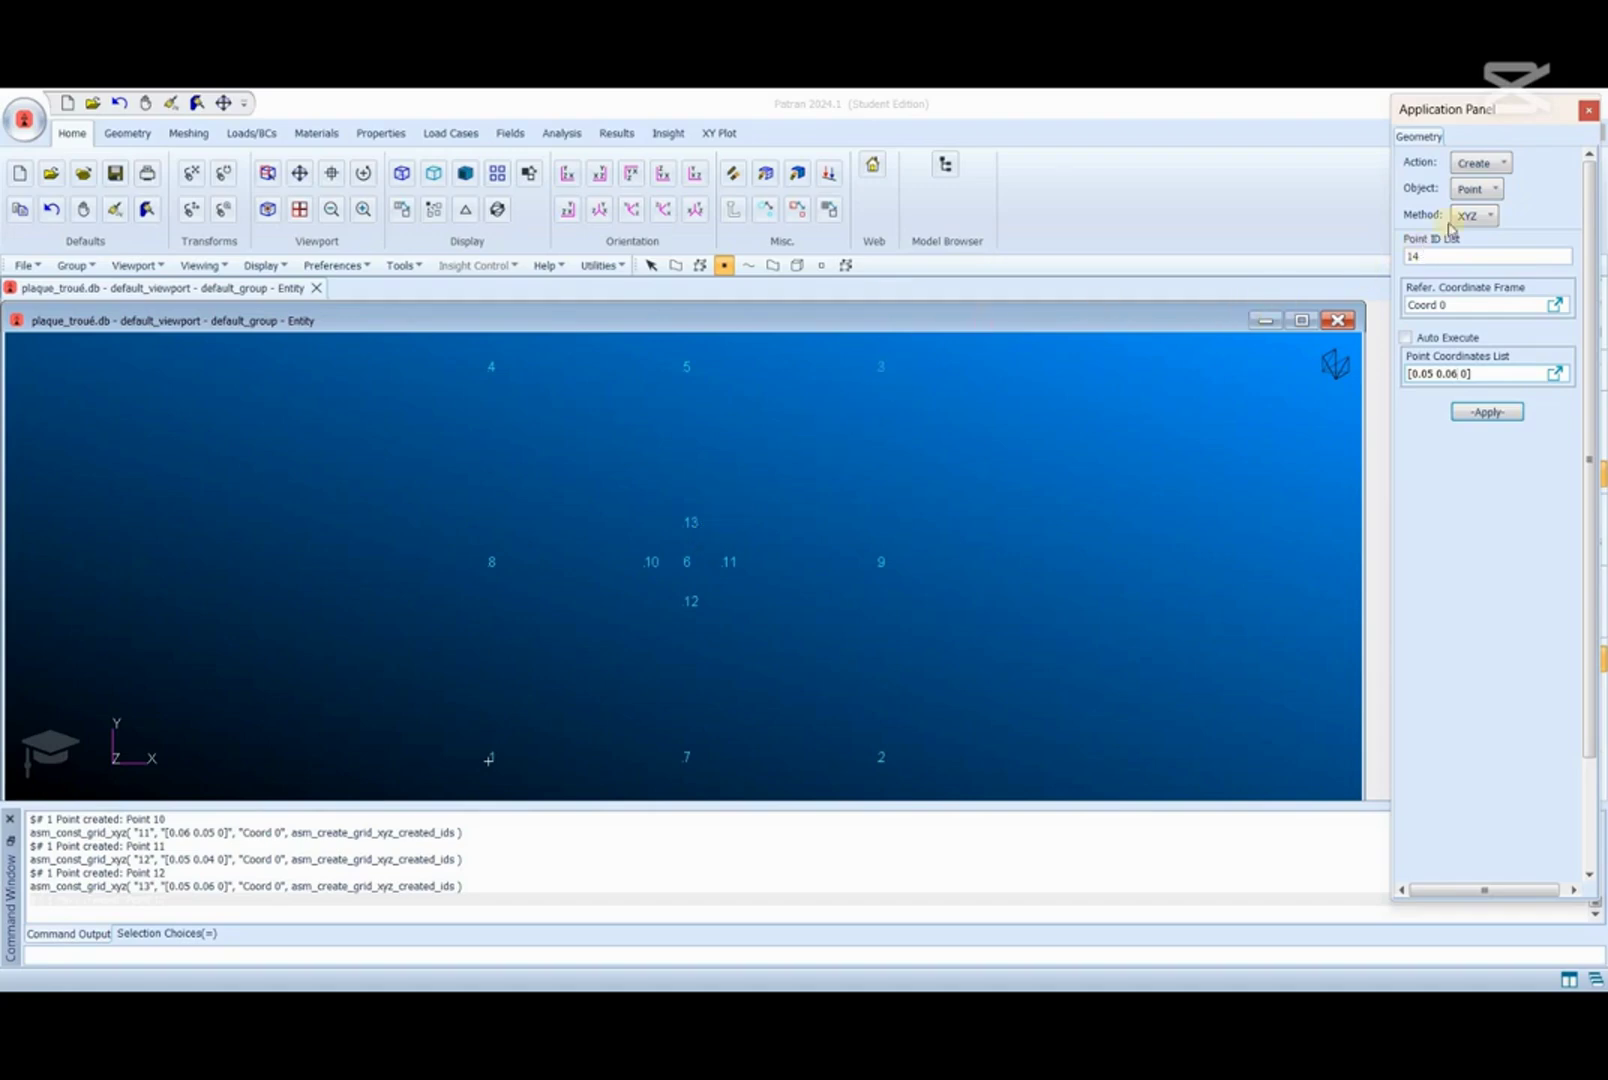
Step: Create a 2 Point curve diagonally across the plate from Point 4 to Point 2, with automatic execution off
left_click(1493, 197)
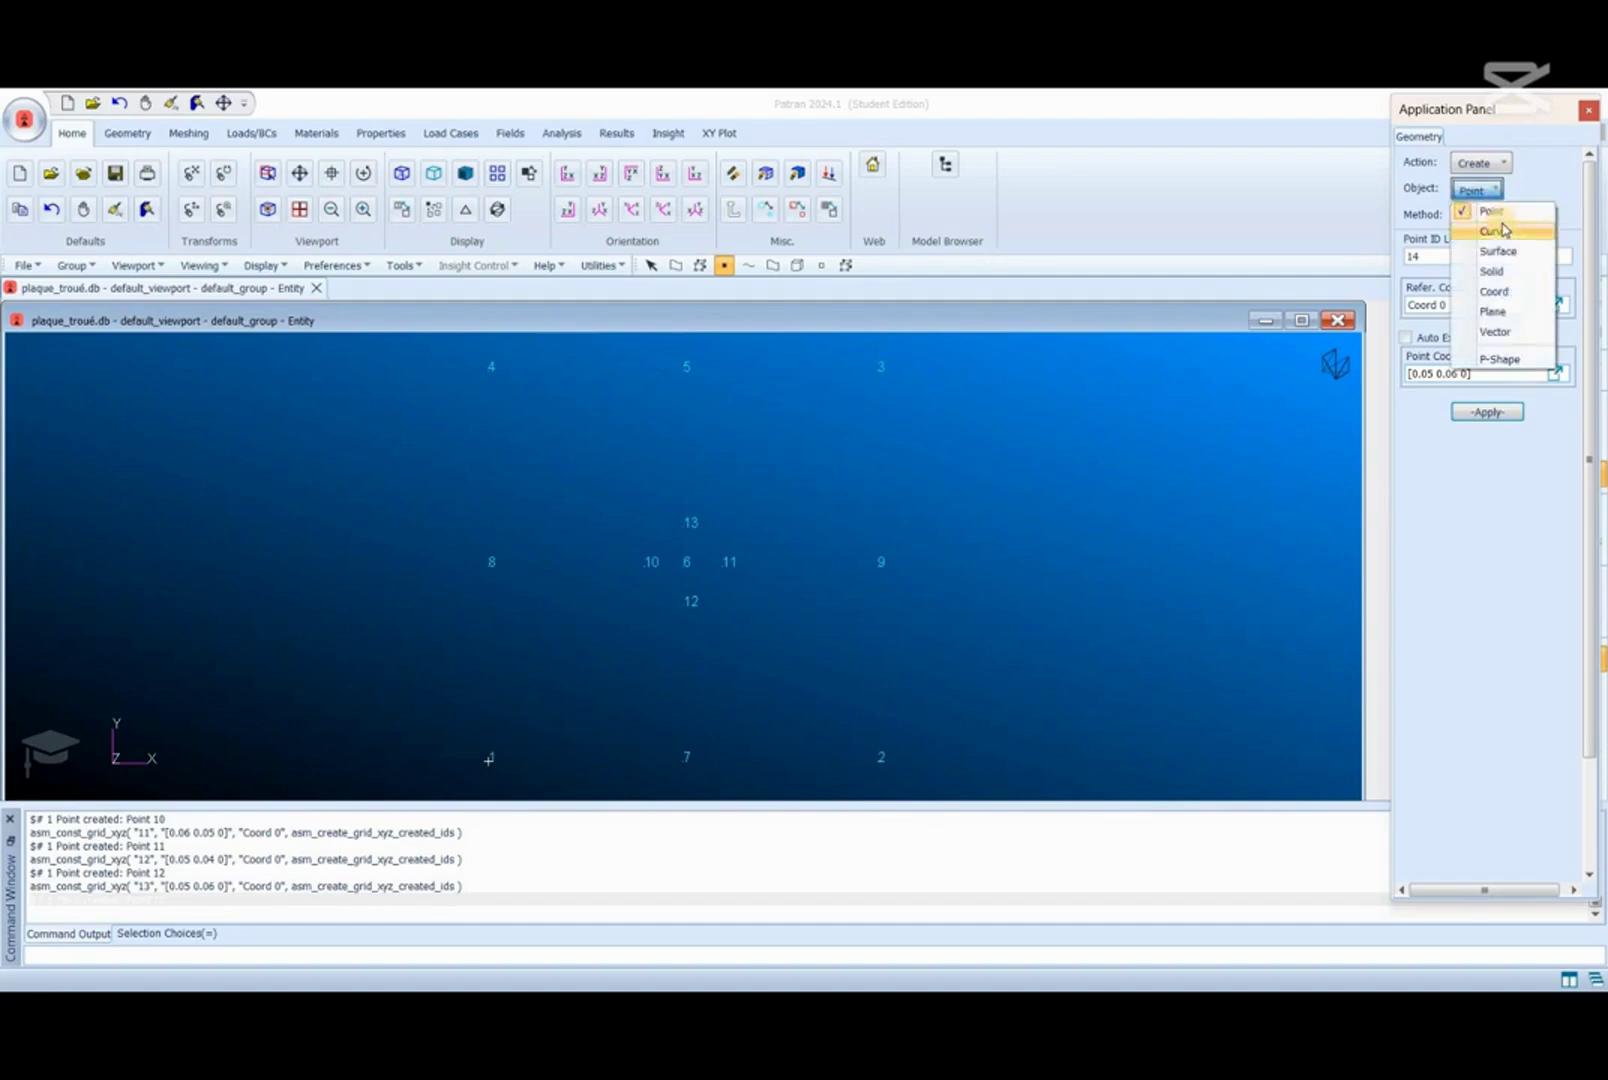
left_click(1506, 231)
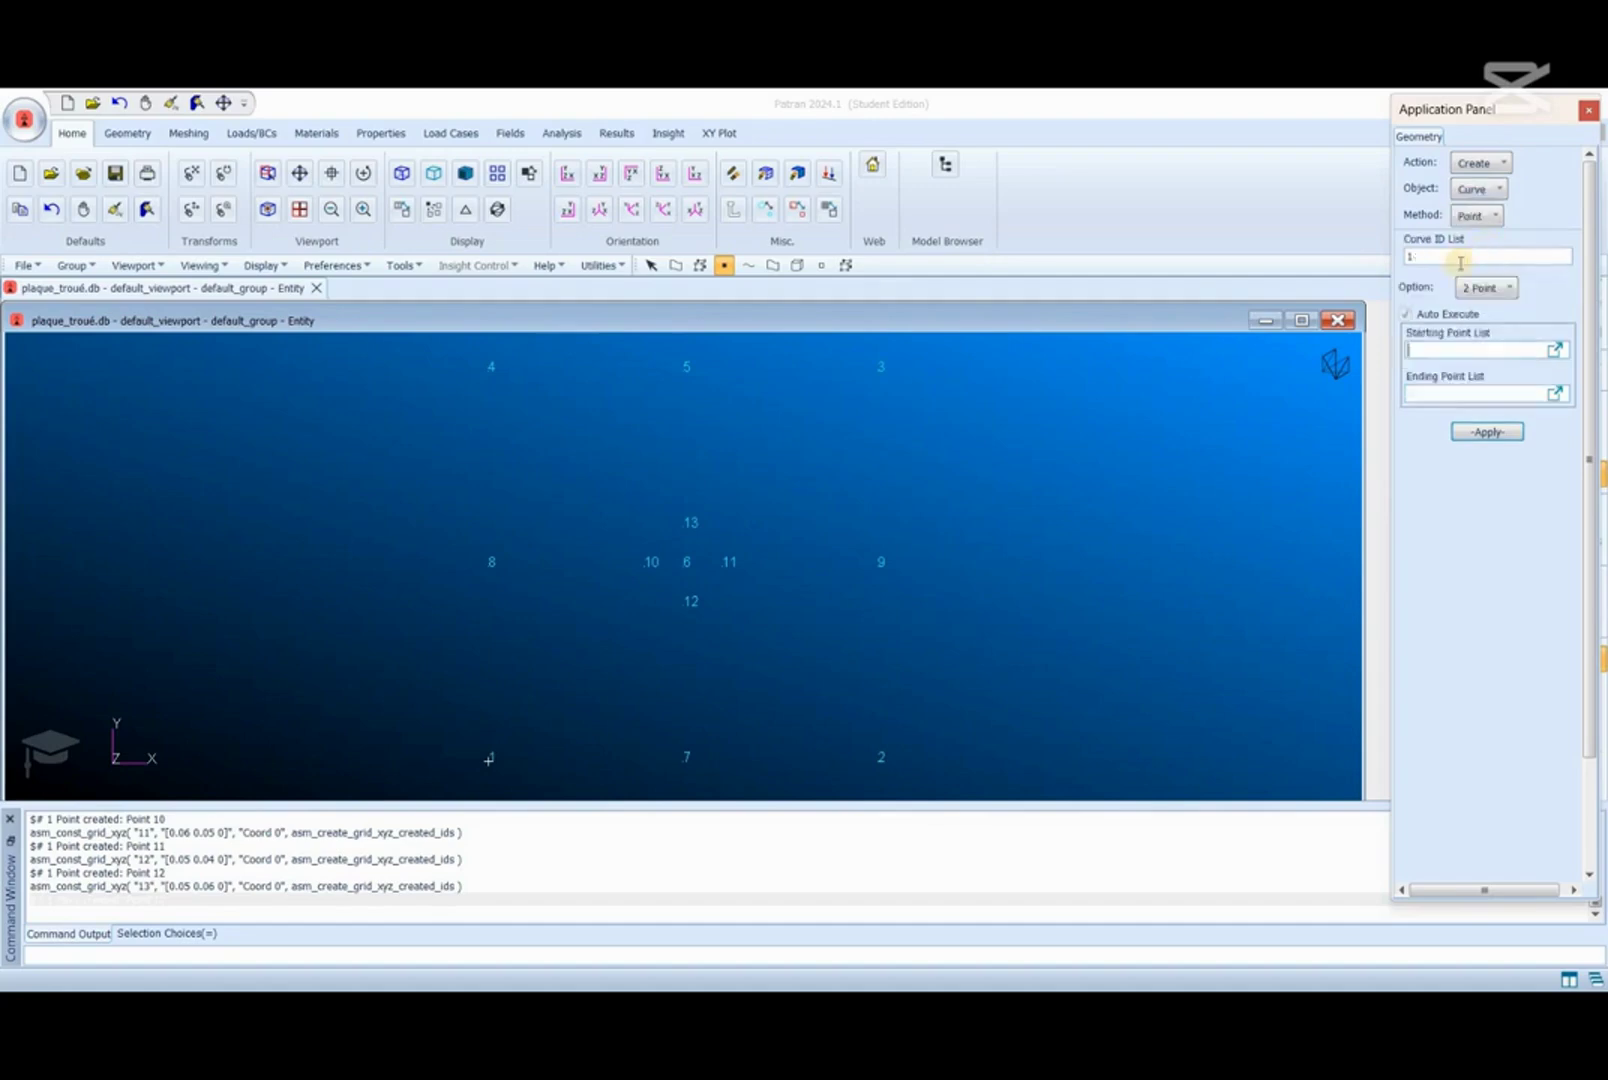
left_click(1416, 349)
left_click(490, 371)
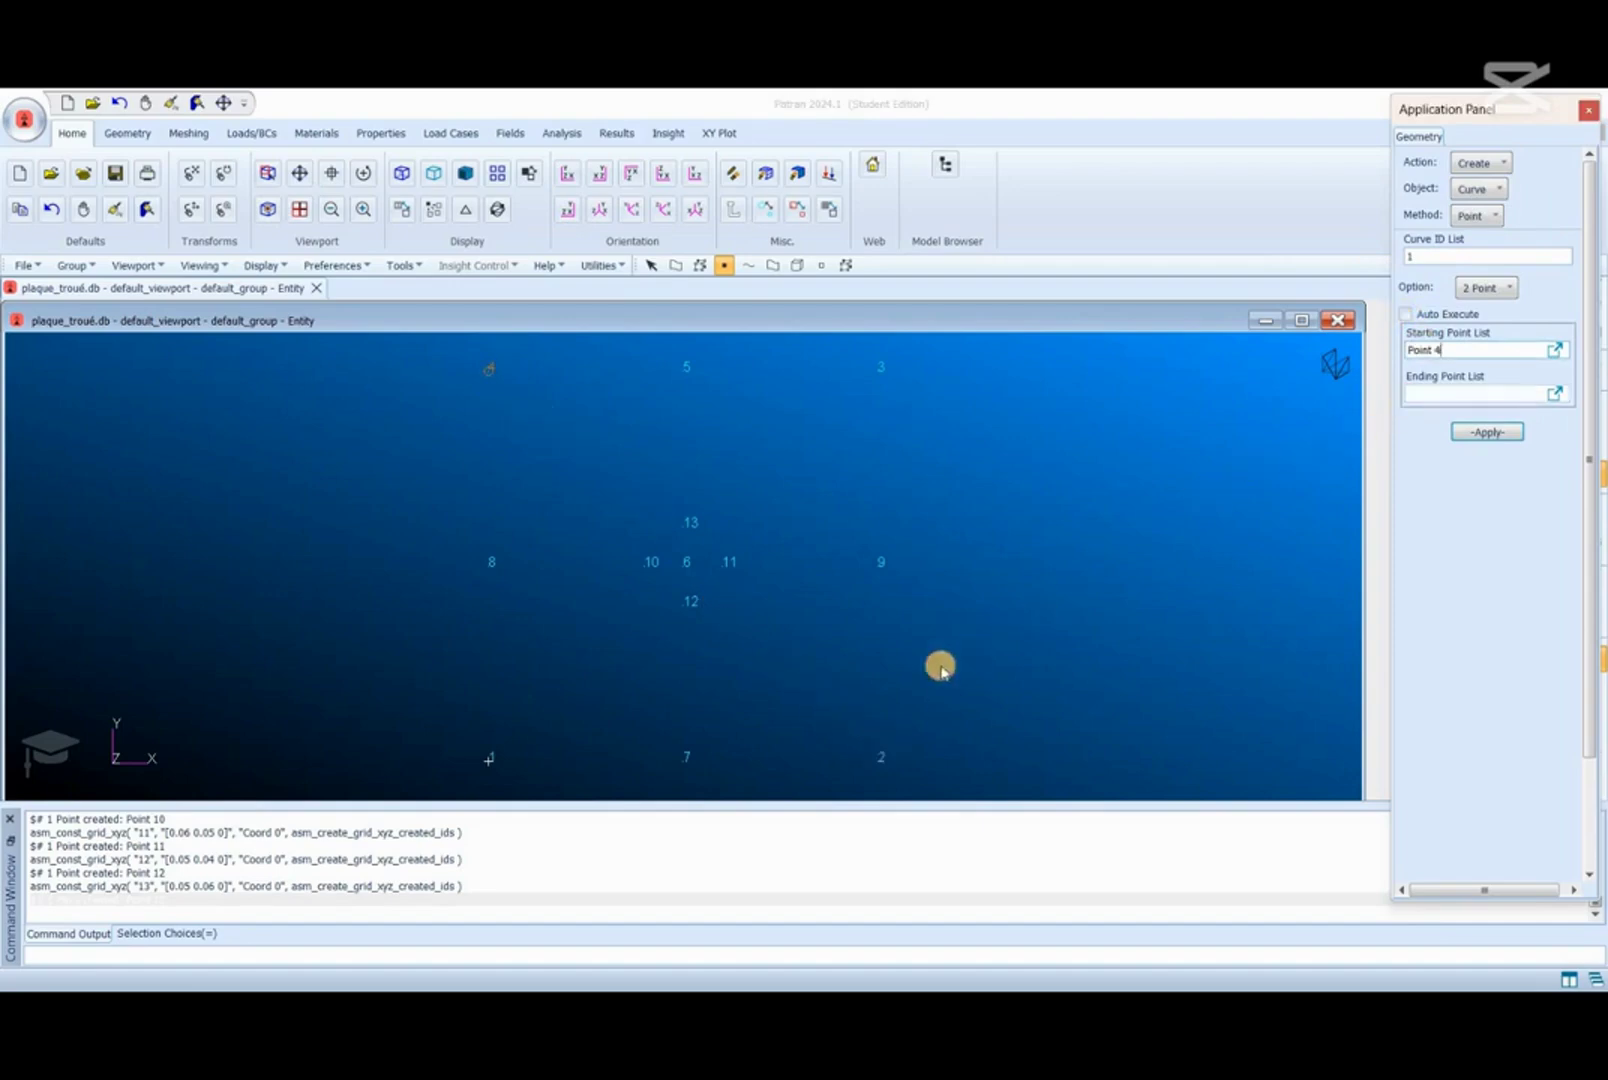
left_click(876, 760)
left_click(1472, 432)
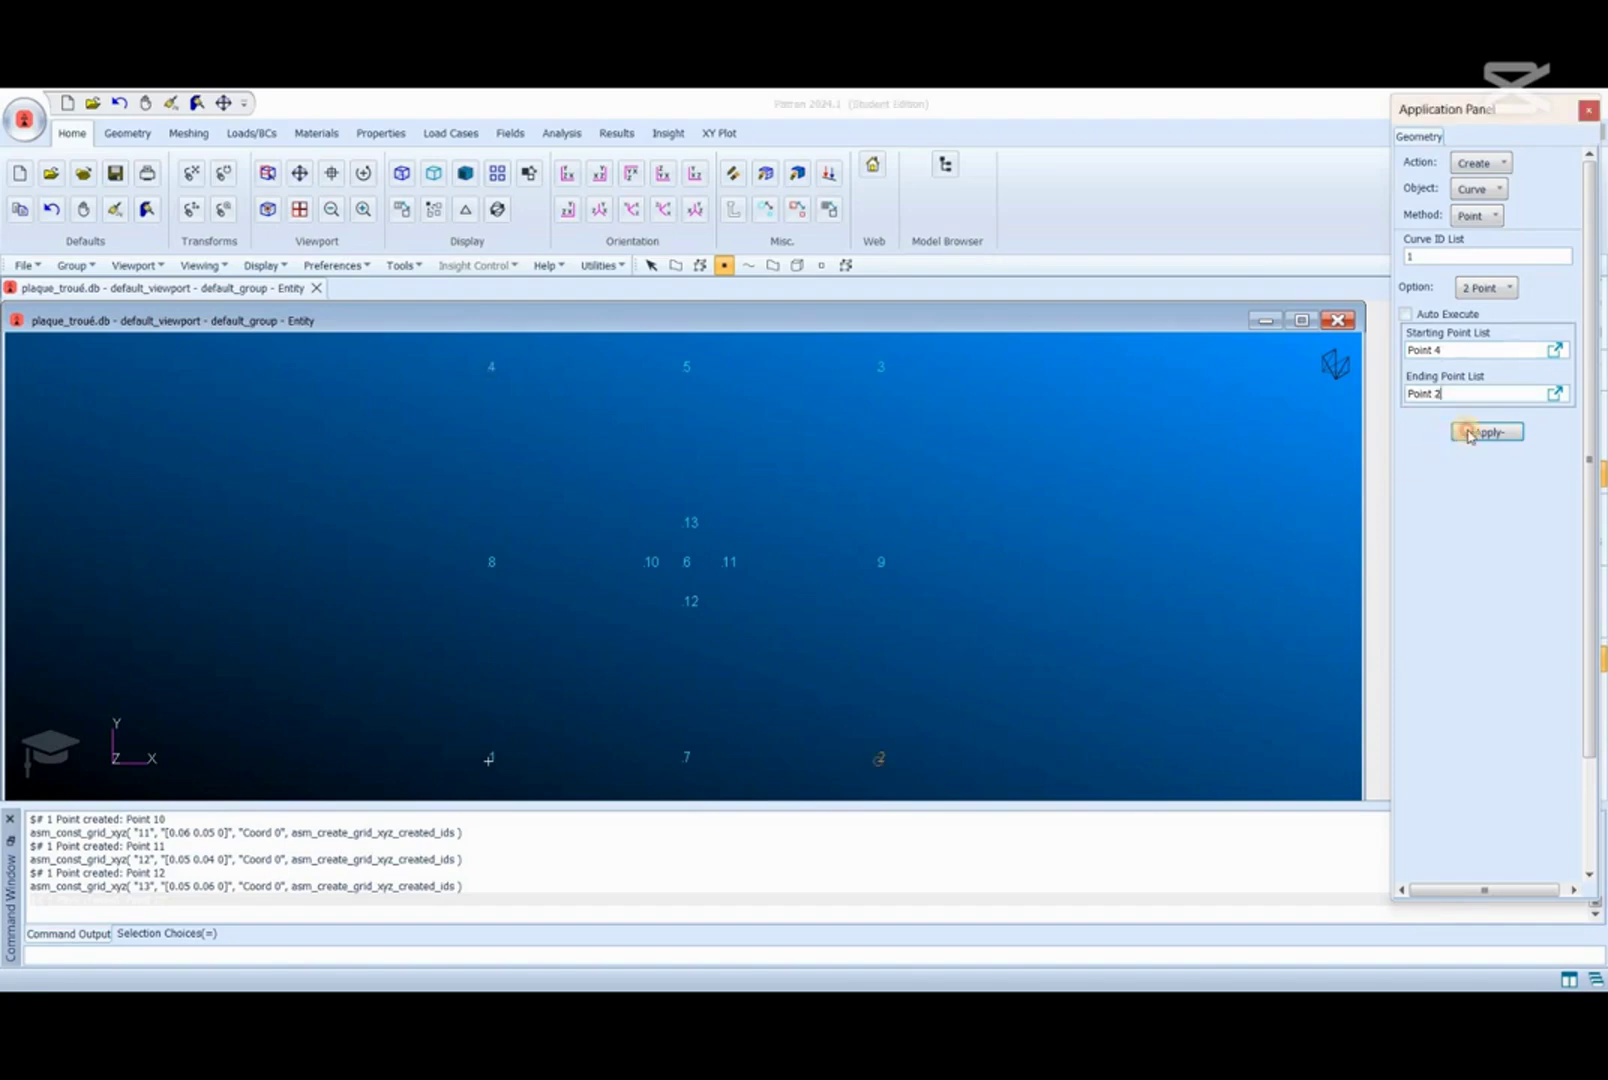
Step: Create the second diagonal 2 Point curve across the plate from Point 1 to Point 3
left_click(490, 760)
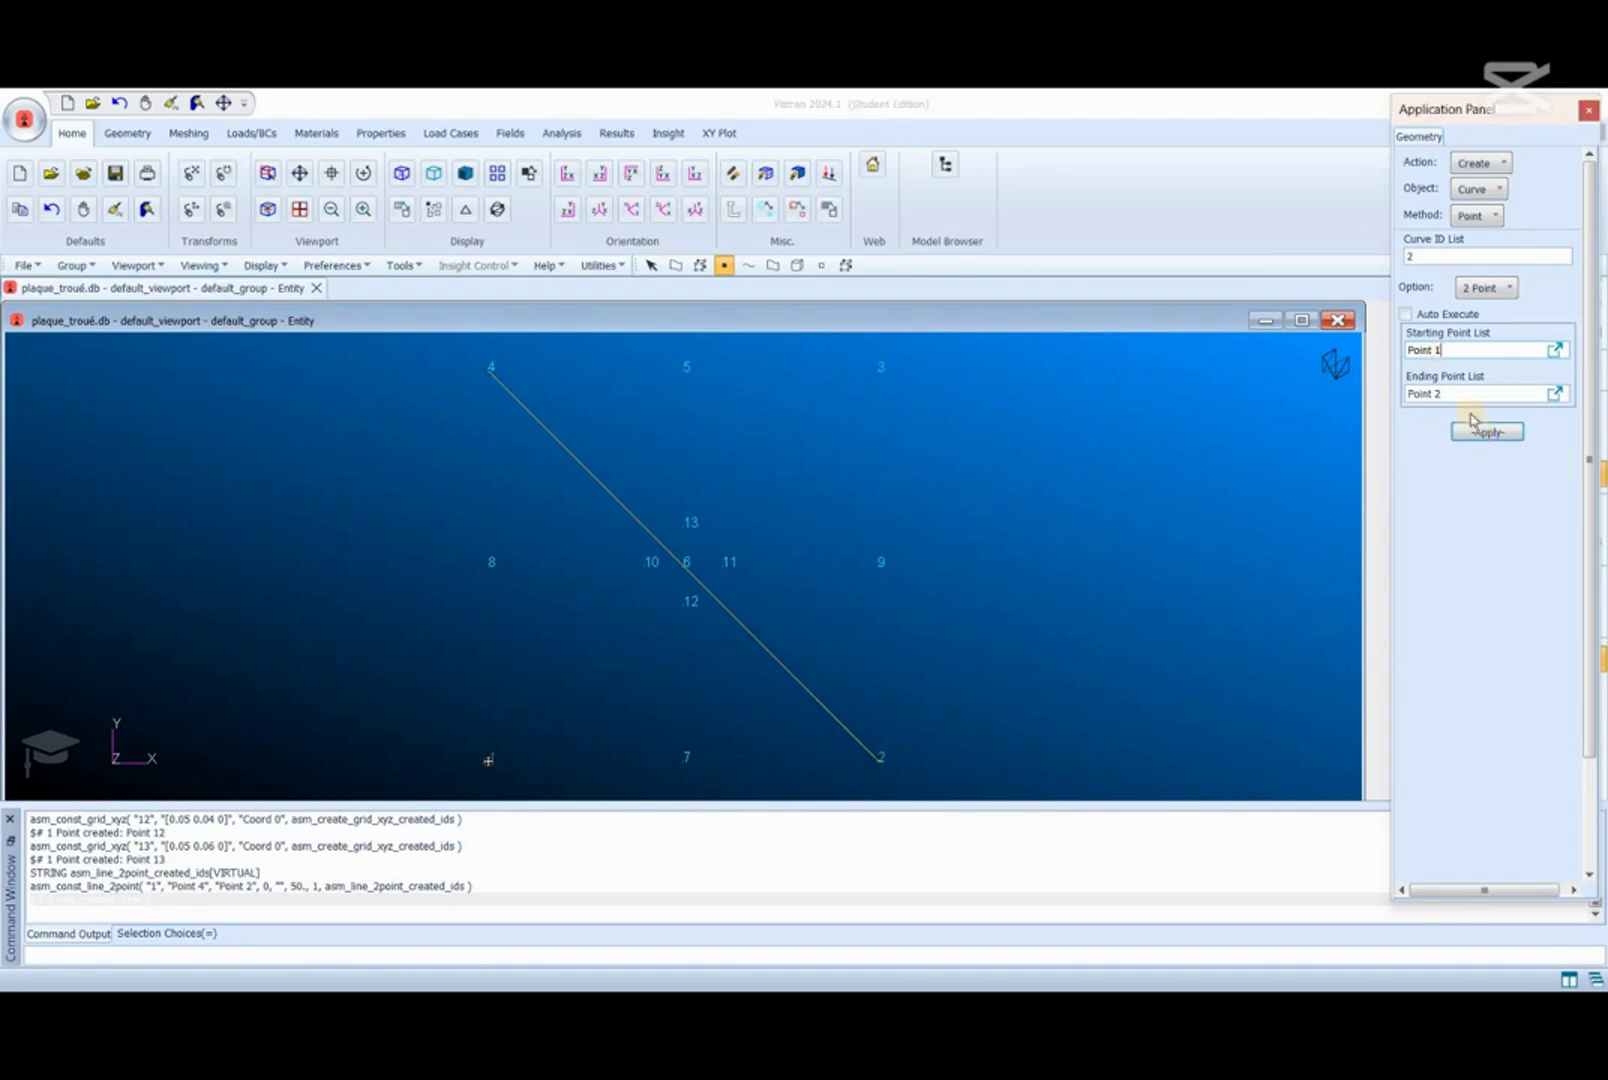
left_click(878, 368)
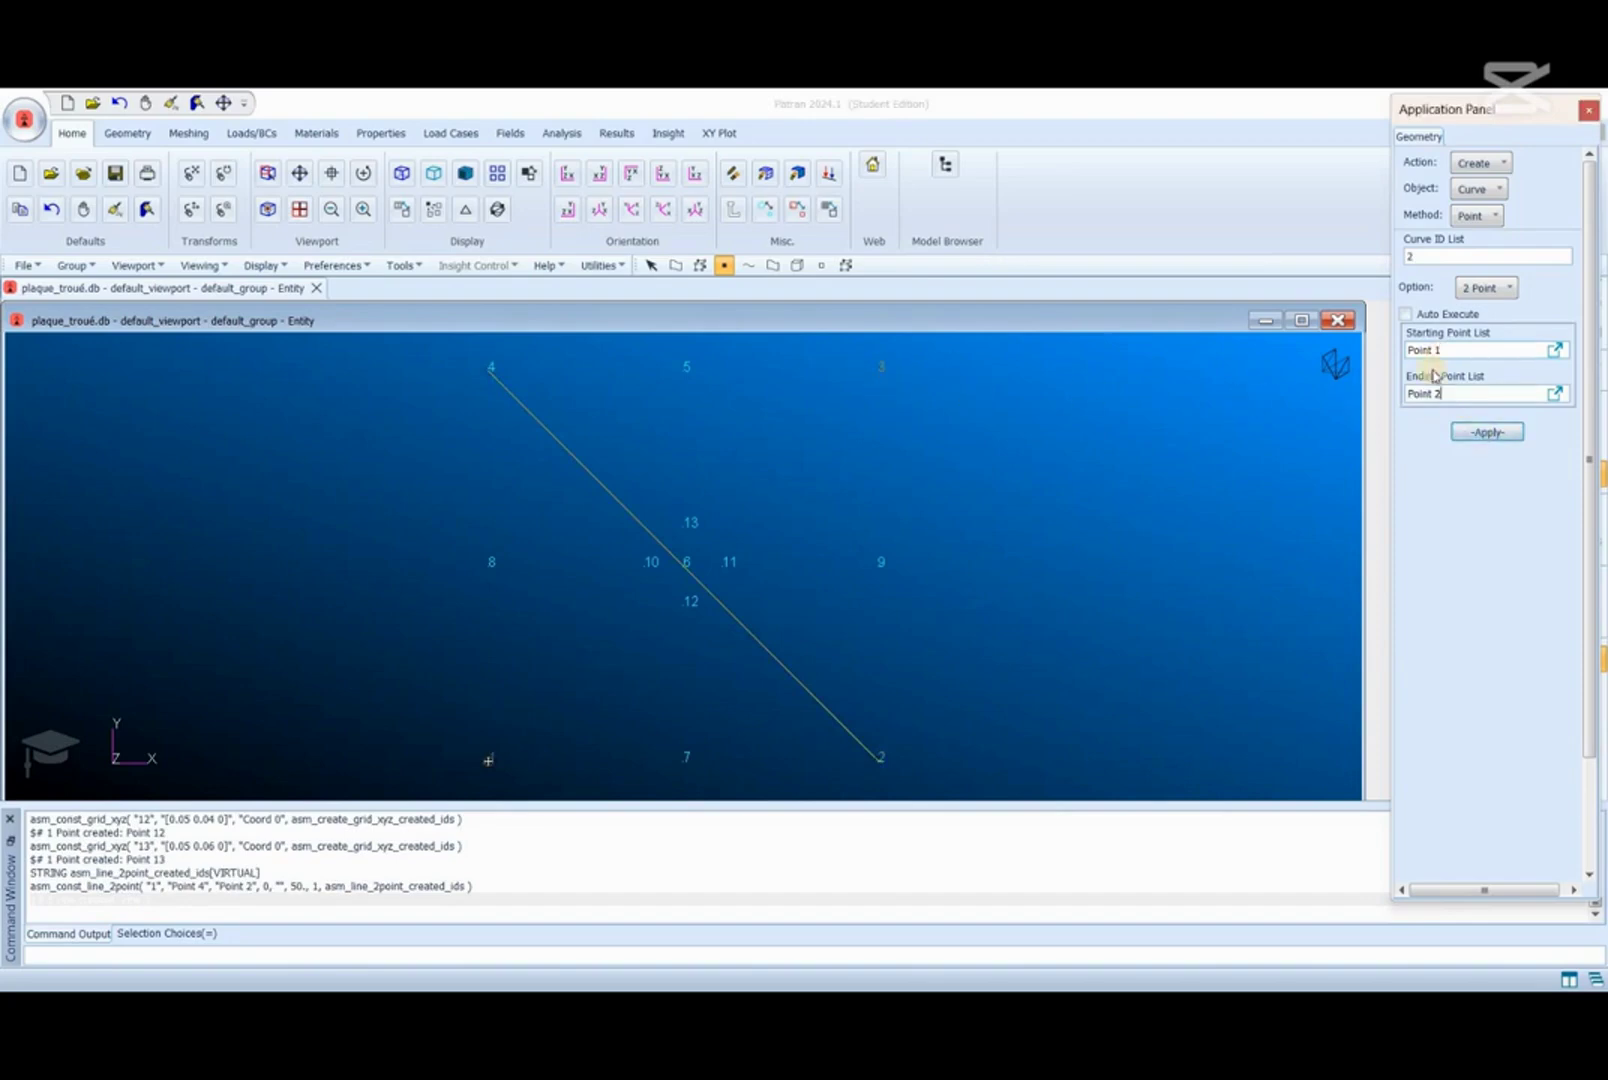
left_click(1485, 431)
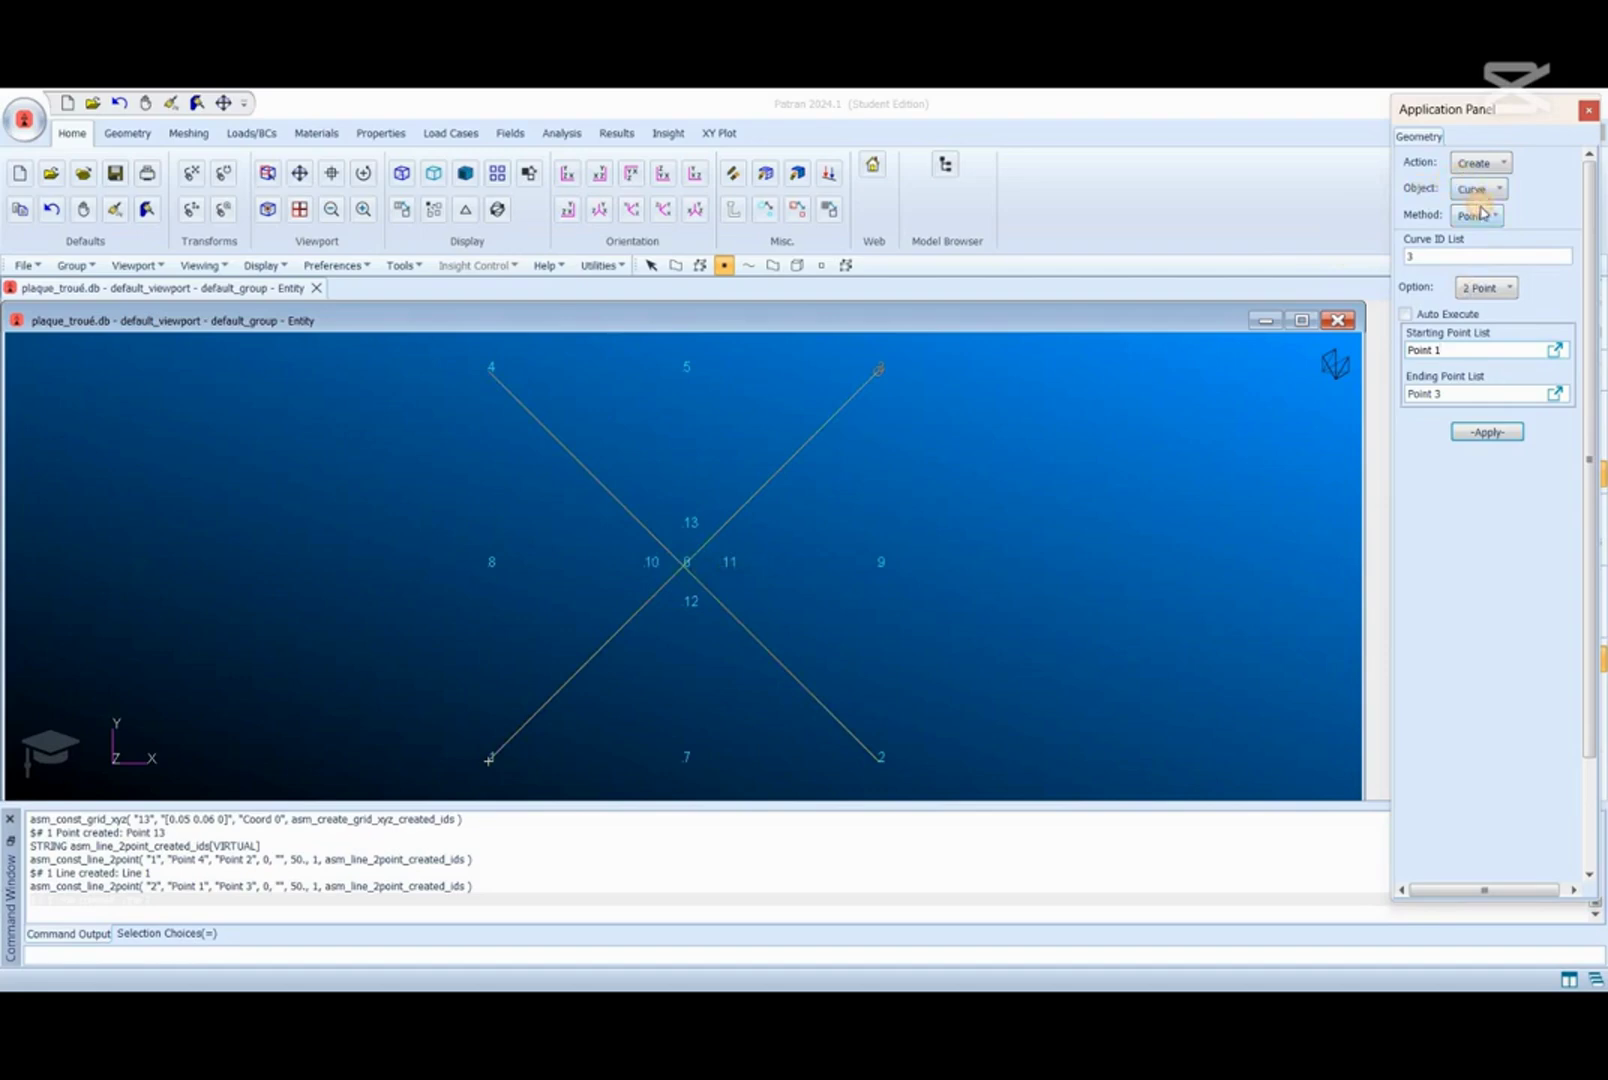
Step: Create a 2D circle of radius 0.01 centred on Point 6, with automatic execution off
left_click(1478, 214)
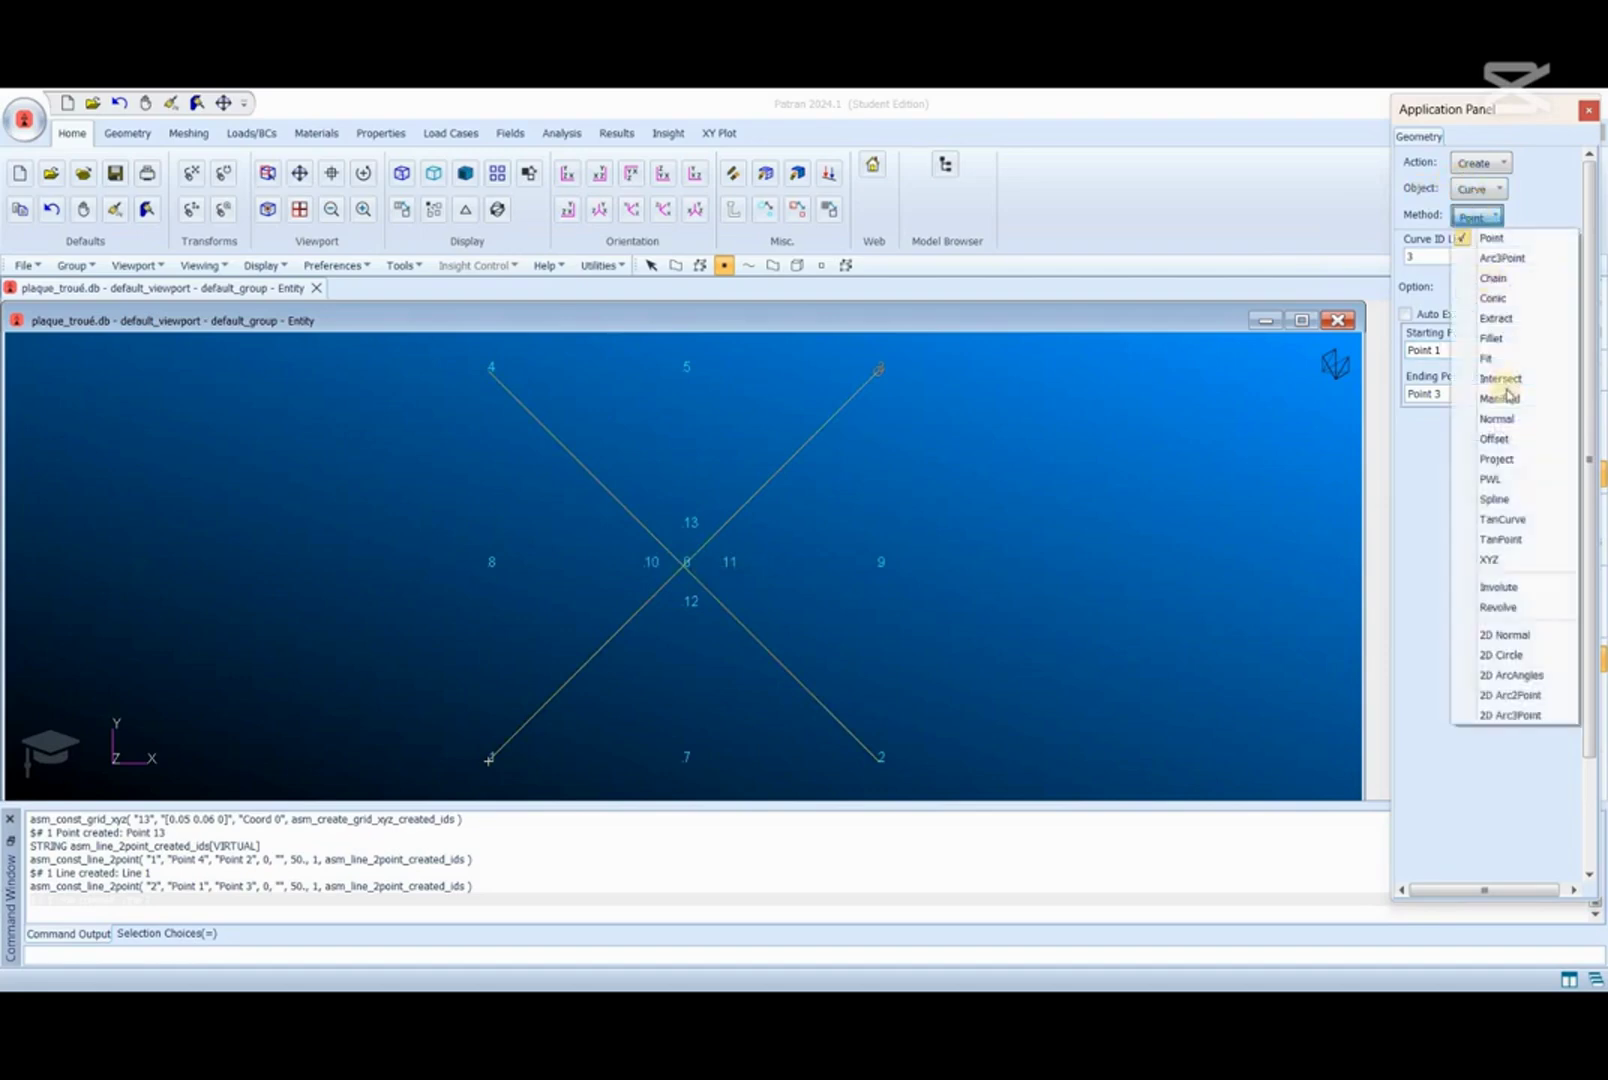
left_click(1500, 655)
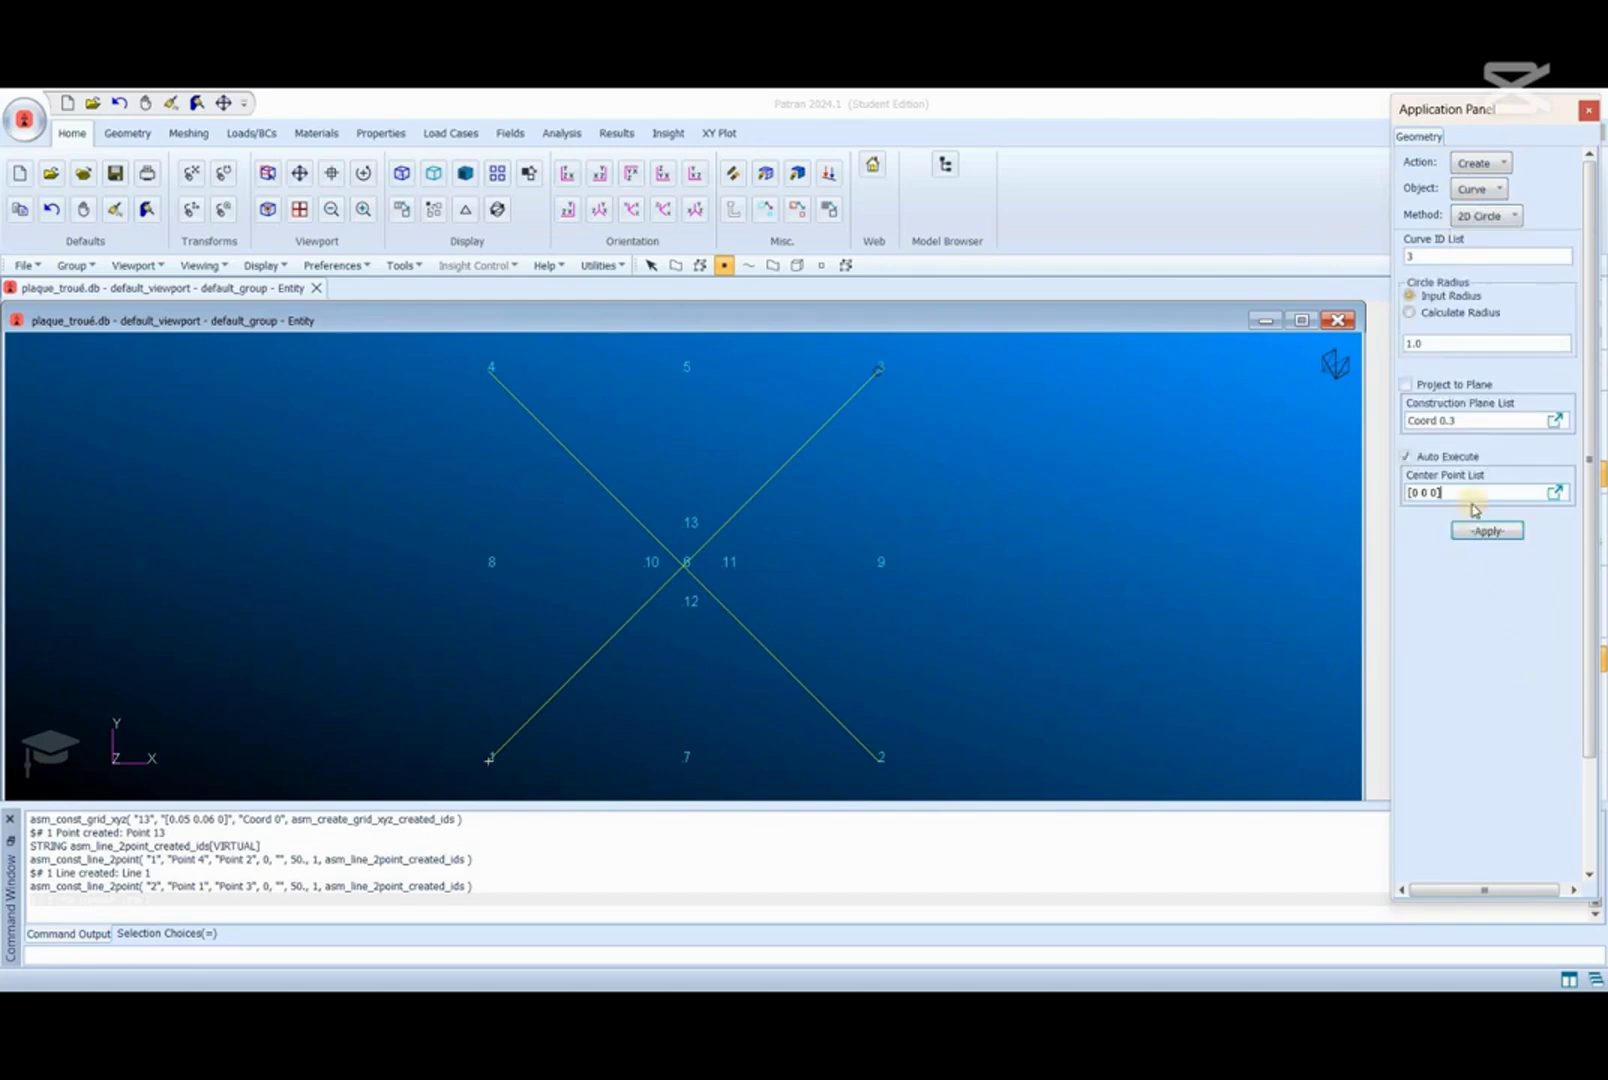
left_click(1406, 459)
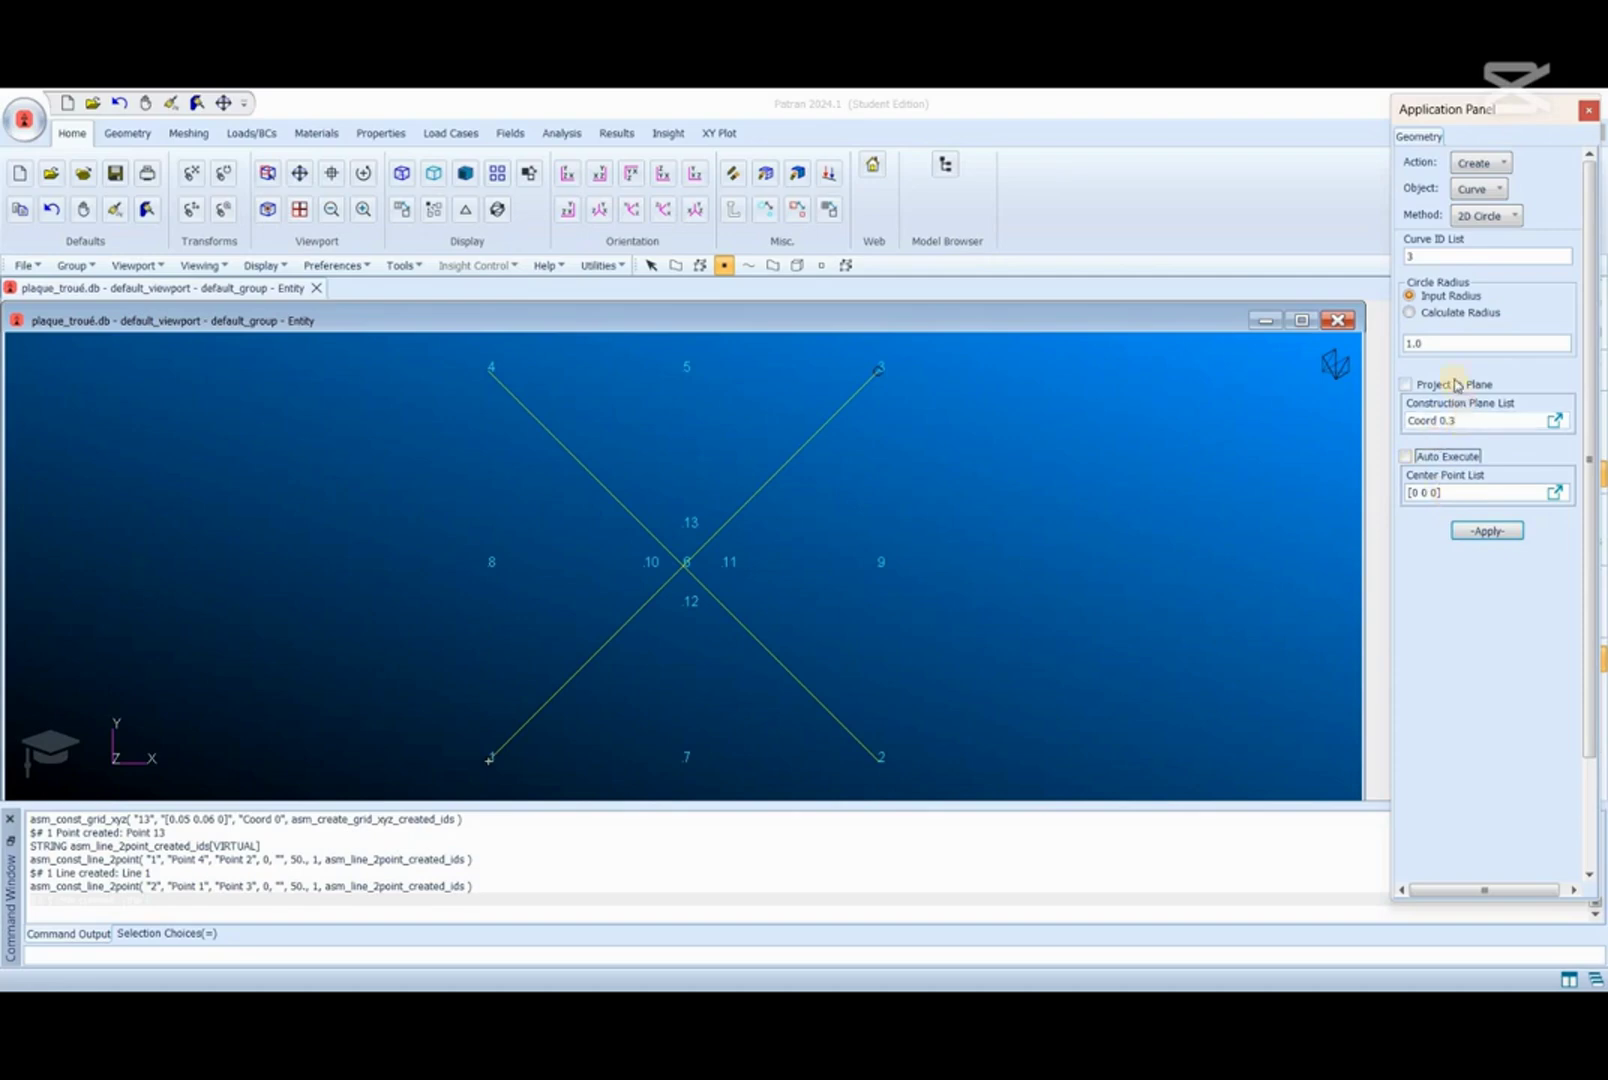
left_click(1437, 342)
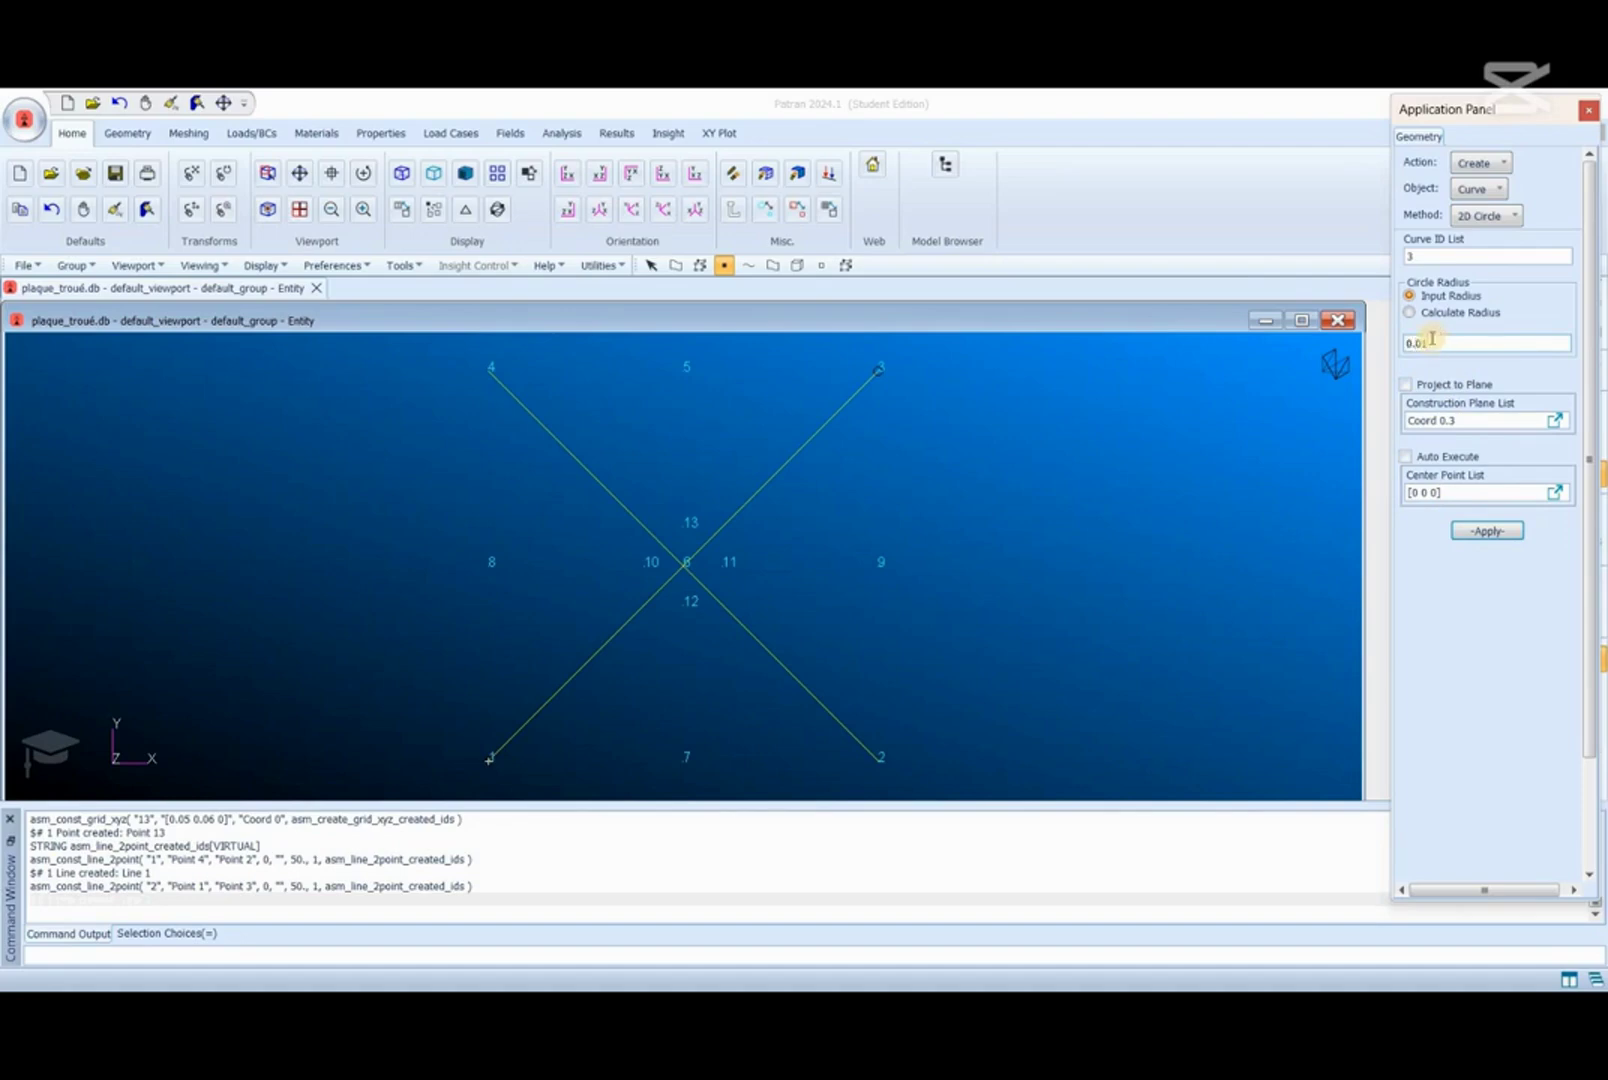
left_click(1449, 493)
left_click(683, 566)
left_click(1482, 530)
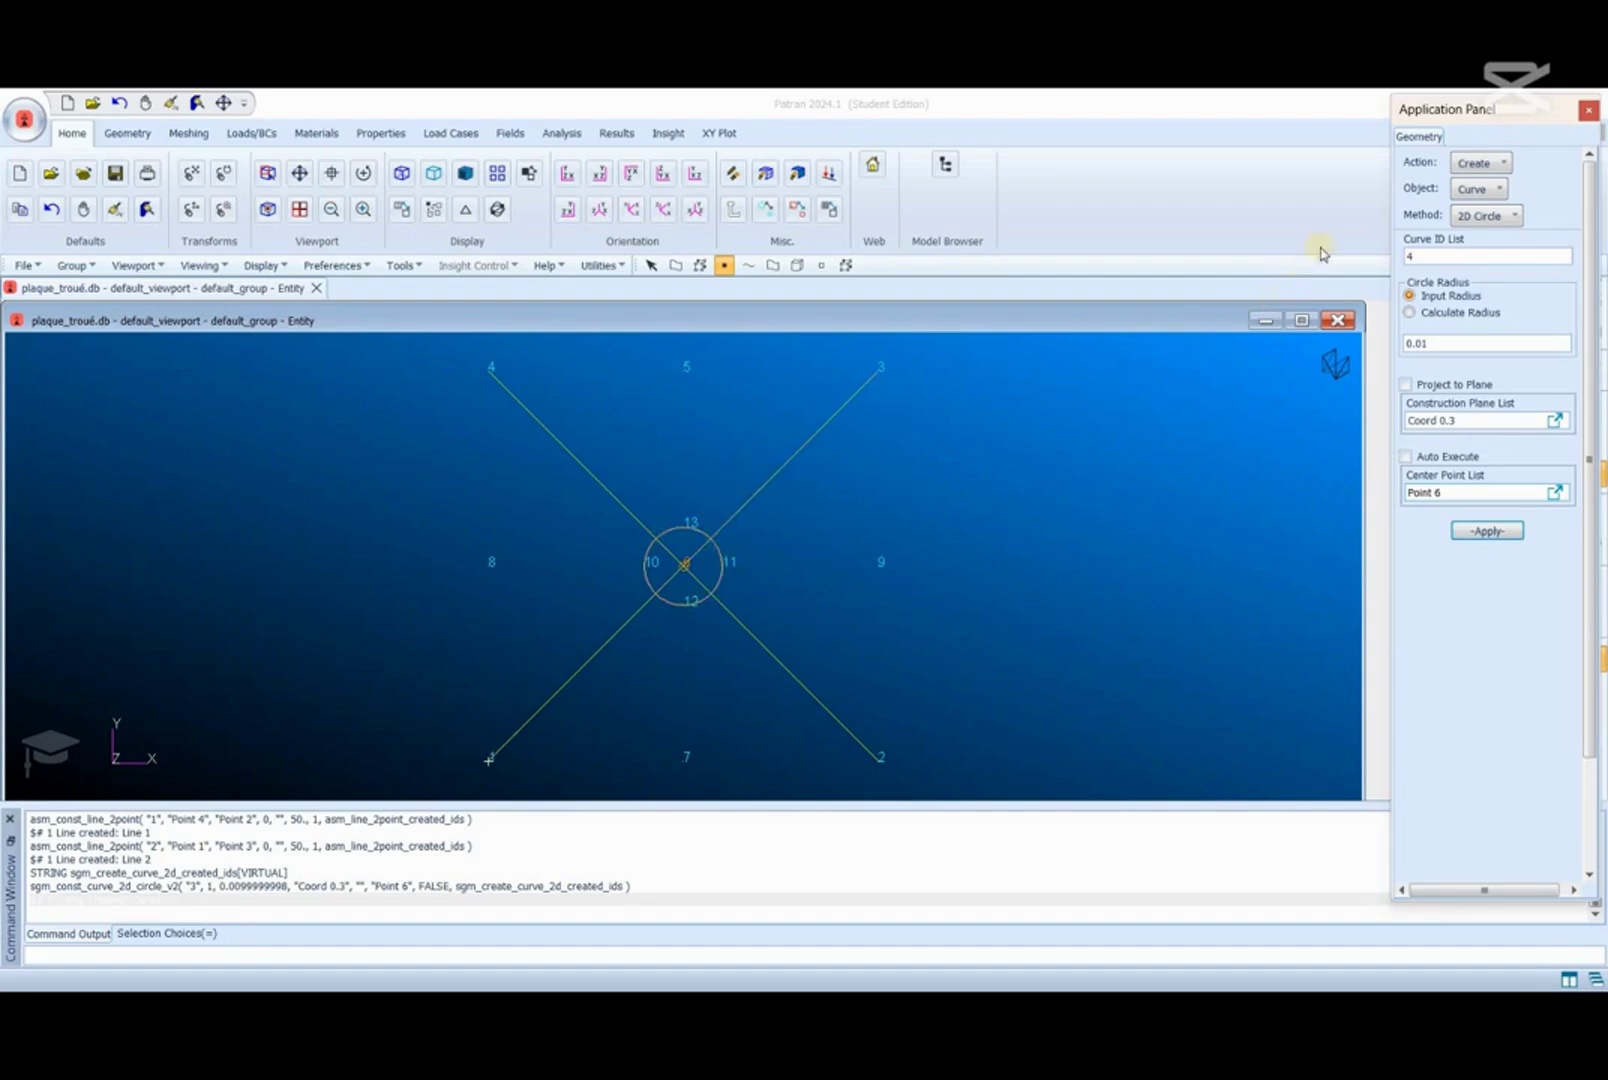
Step: Create the intersection points of diagonal Curve 2 with the circle, Curve 3, with automatic execution off
left_click(1493, 203)
left_click(1490, 208)
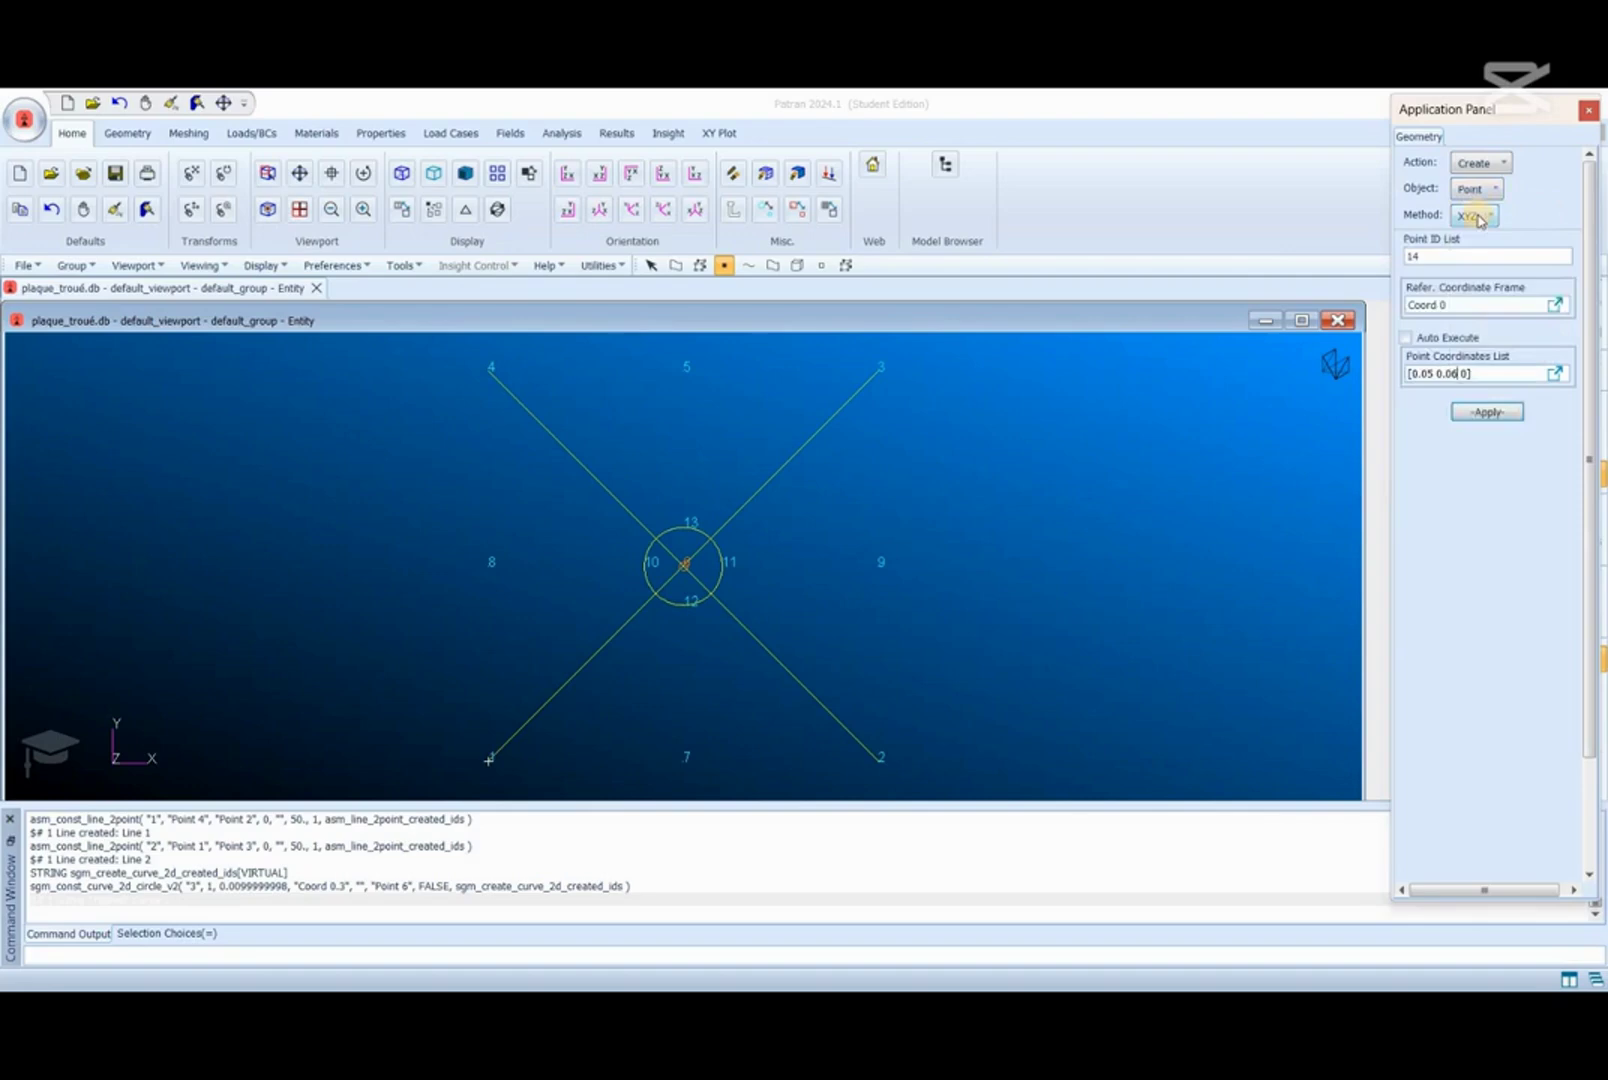
left_click(1478, 216)
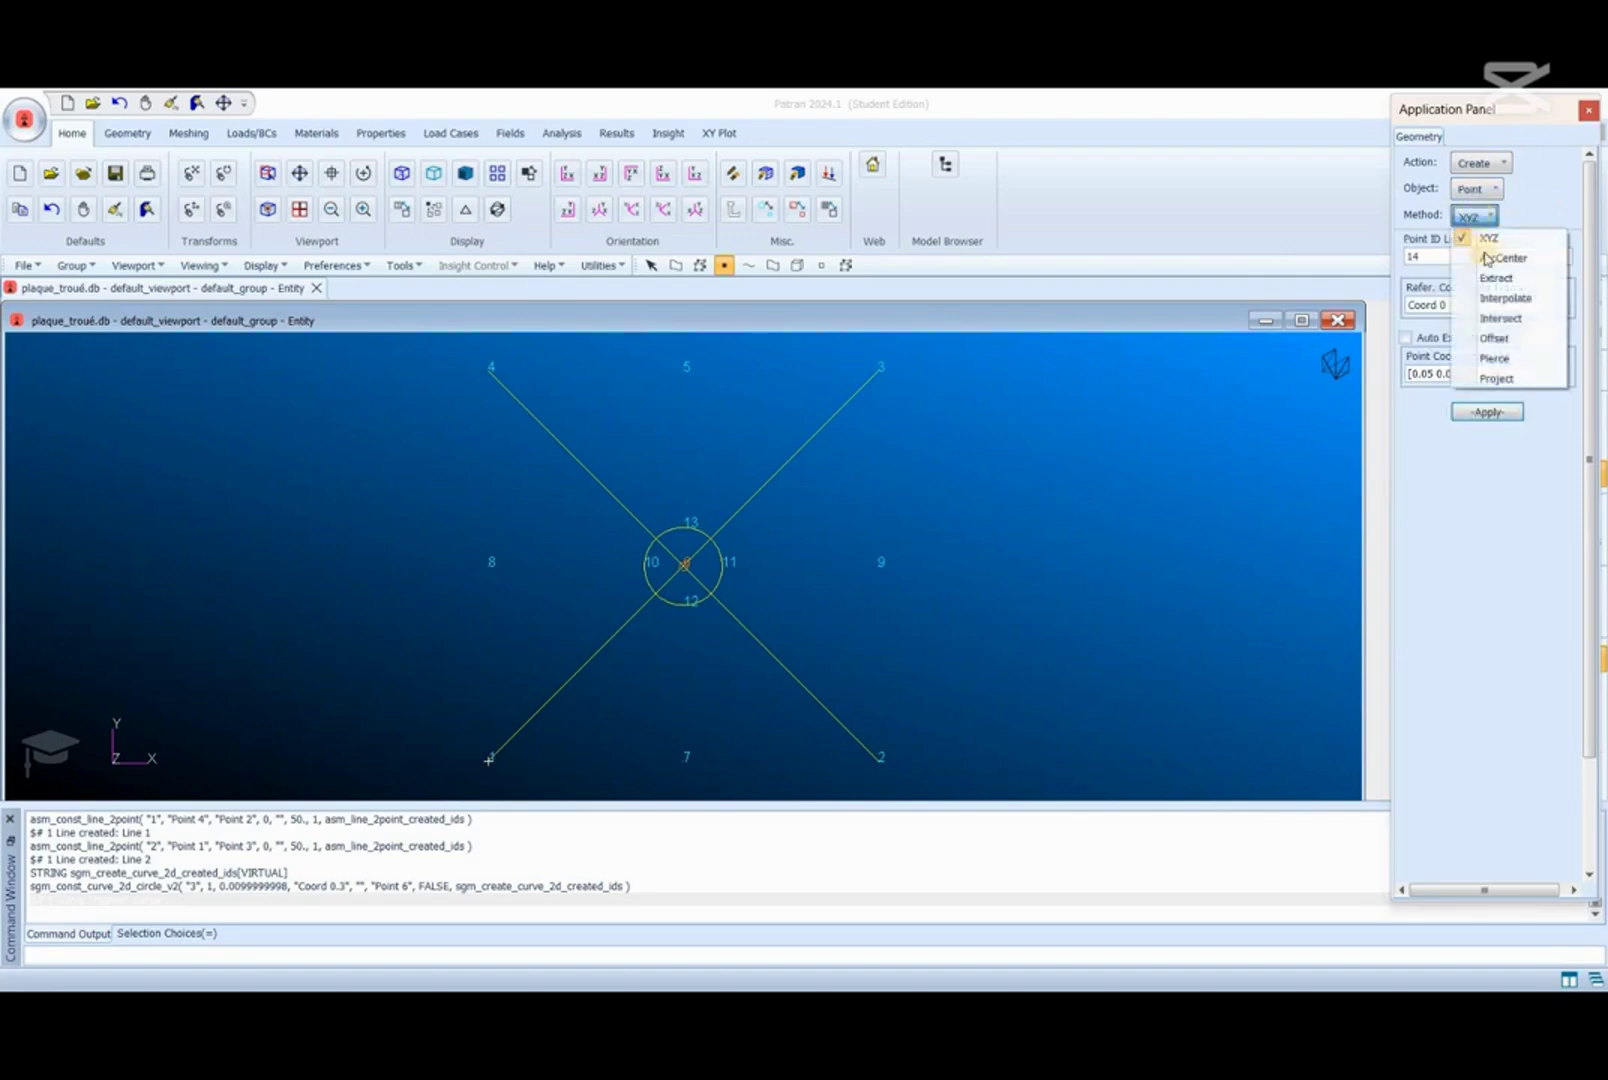
left_click(1498, 319)
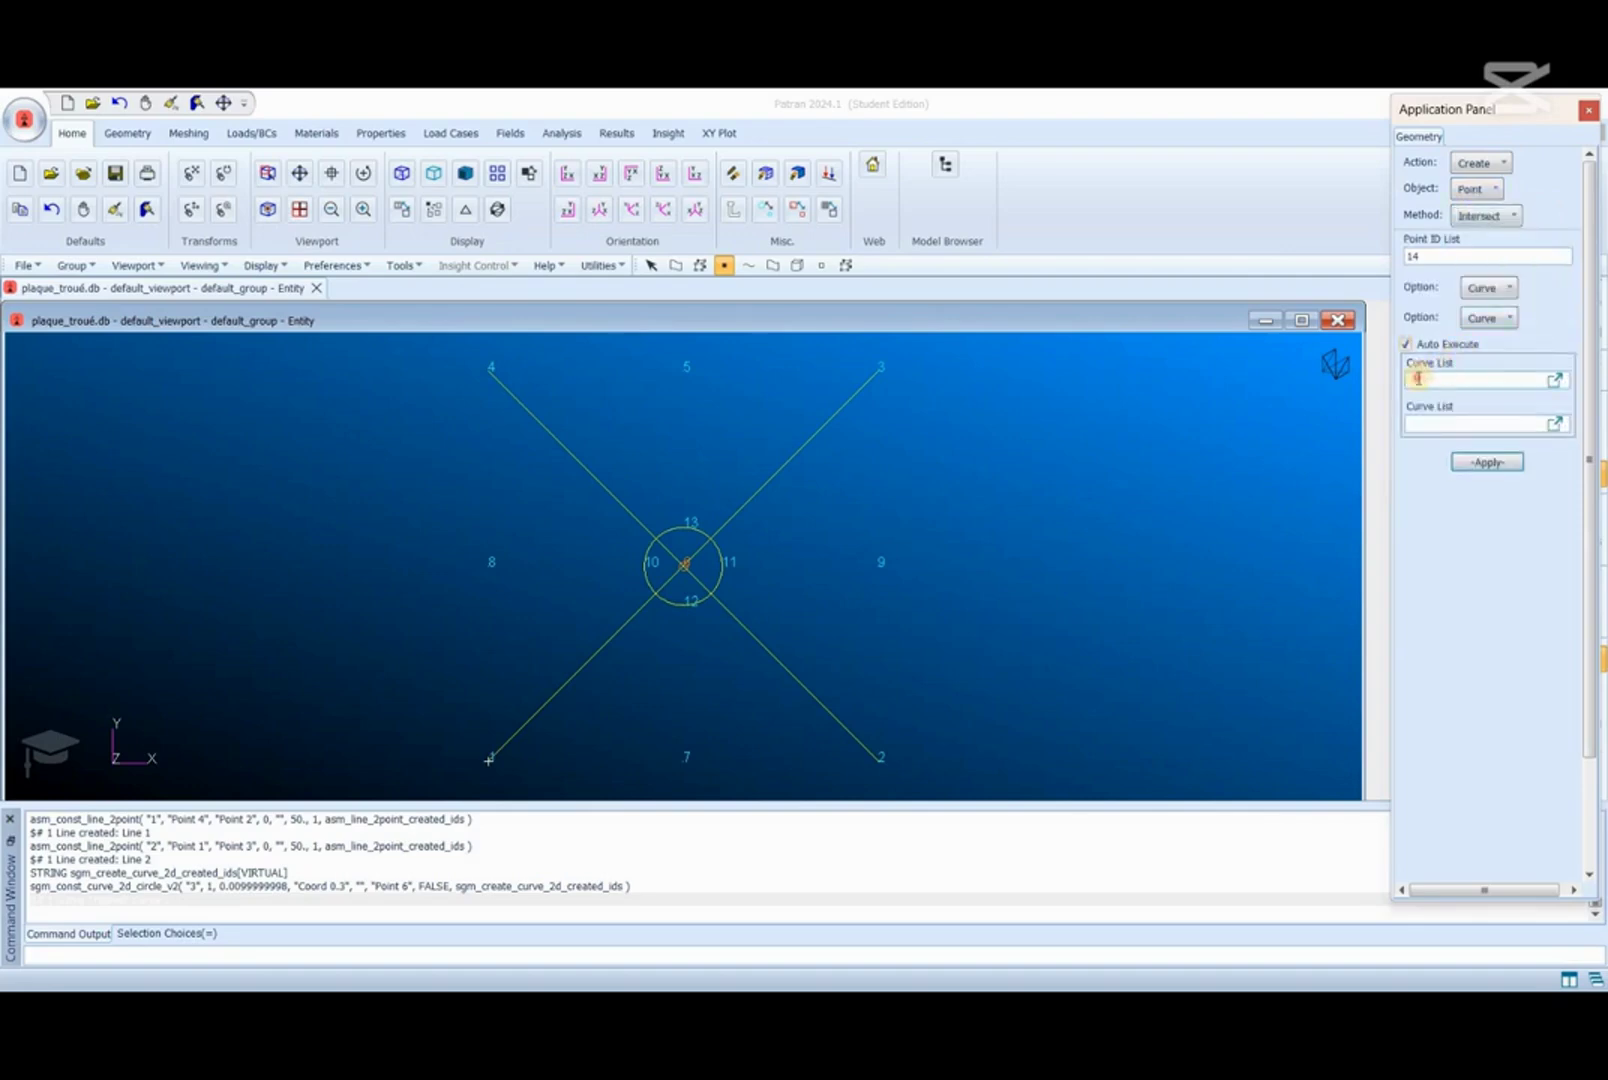
left_click(1406, 345)
left_click(1413, 372)
left_click(838, 407)
left_click(1472, 424)
left_click(692, 528)
left_click(1484, 461)
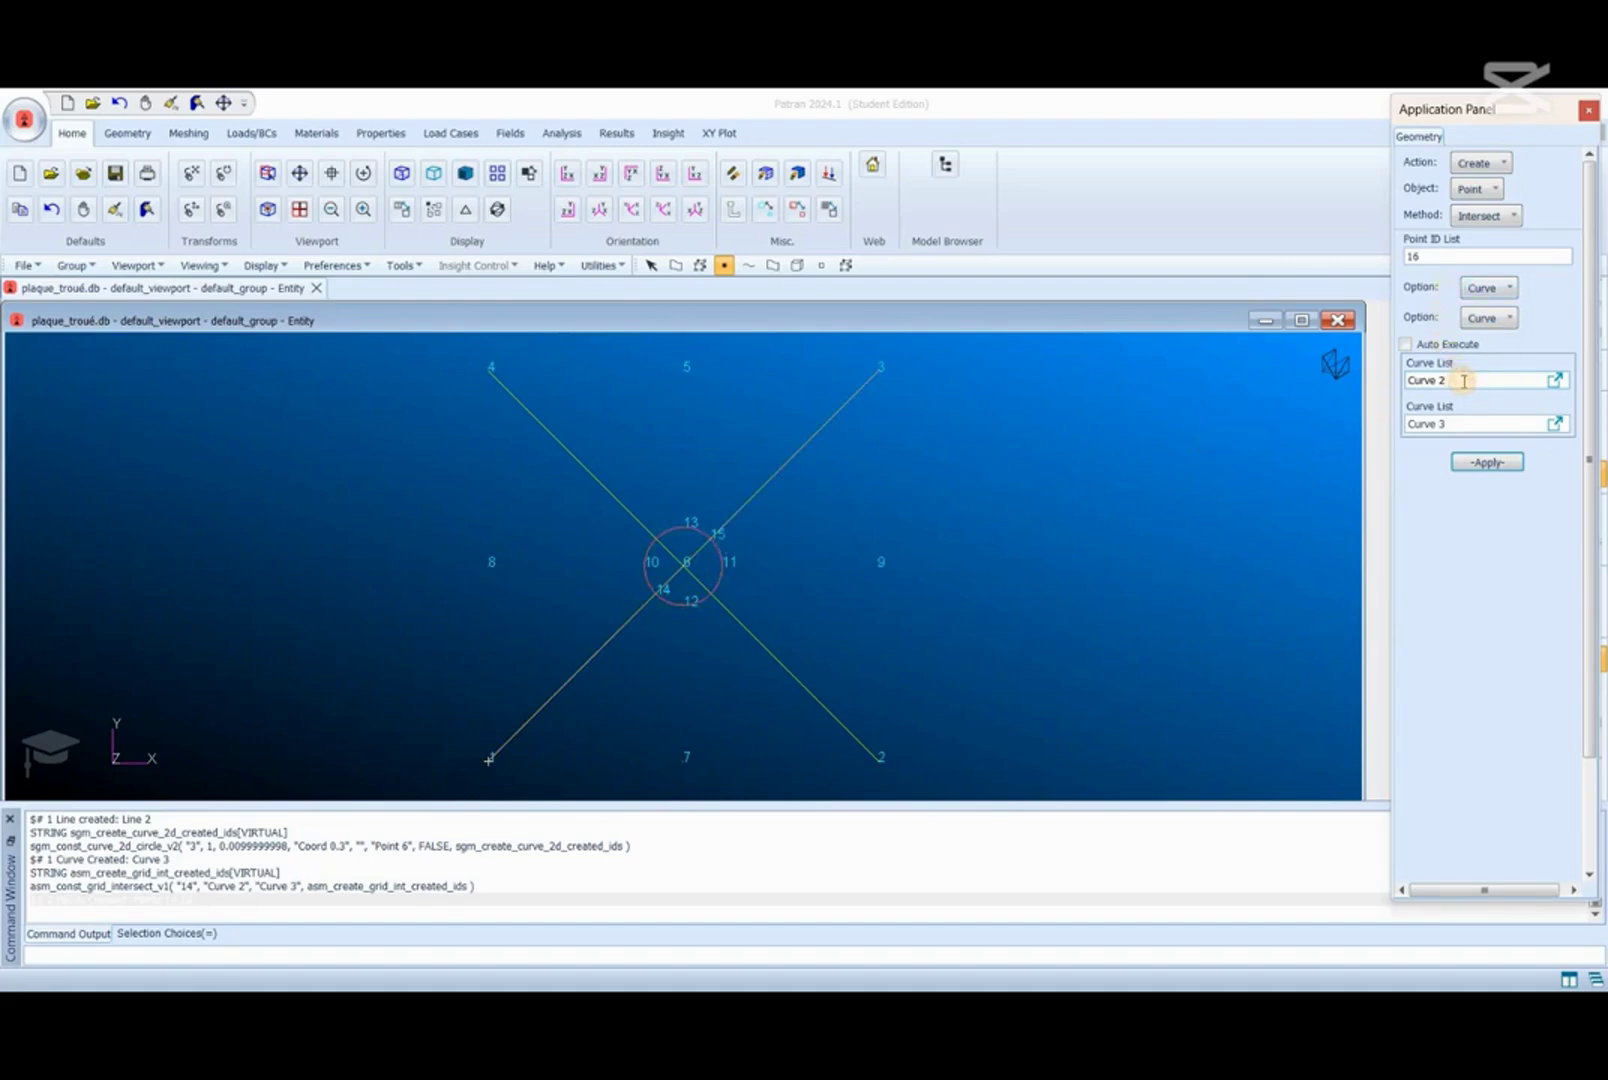
Step: Create the intersection points of the other diagonal, Curve 1, with the circle, Curve 3
left_click(570, 458)
left_click(722, 568)
left_click(1480, 462)
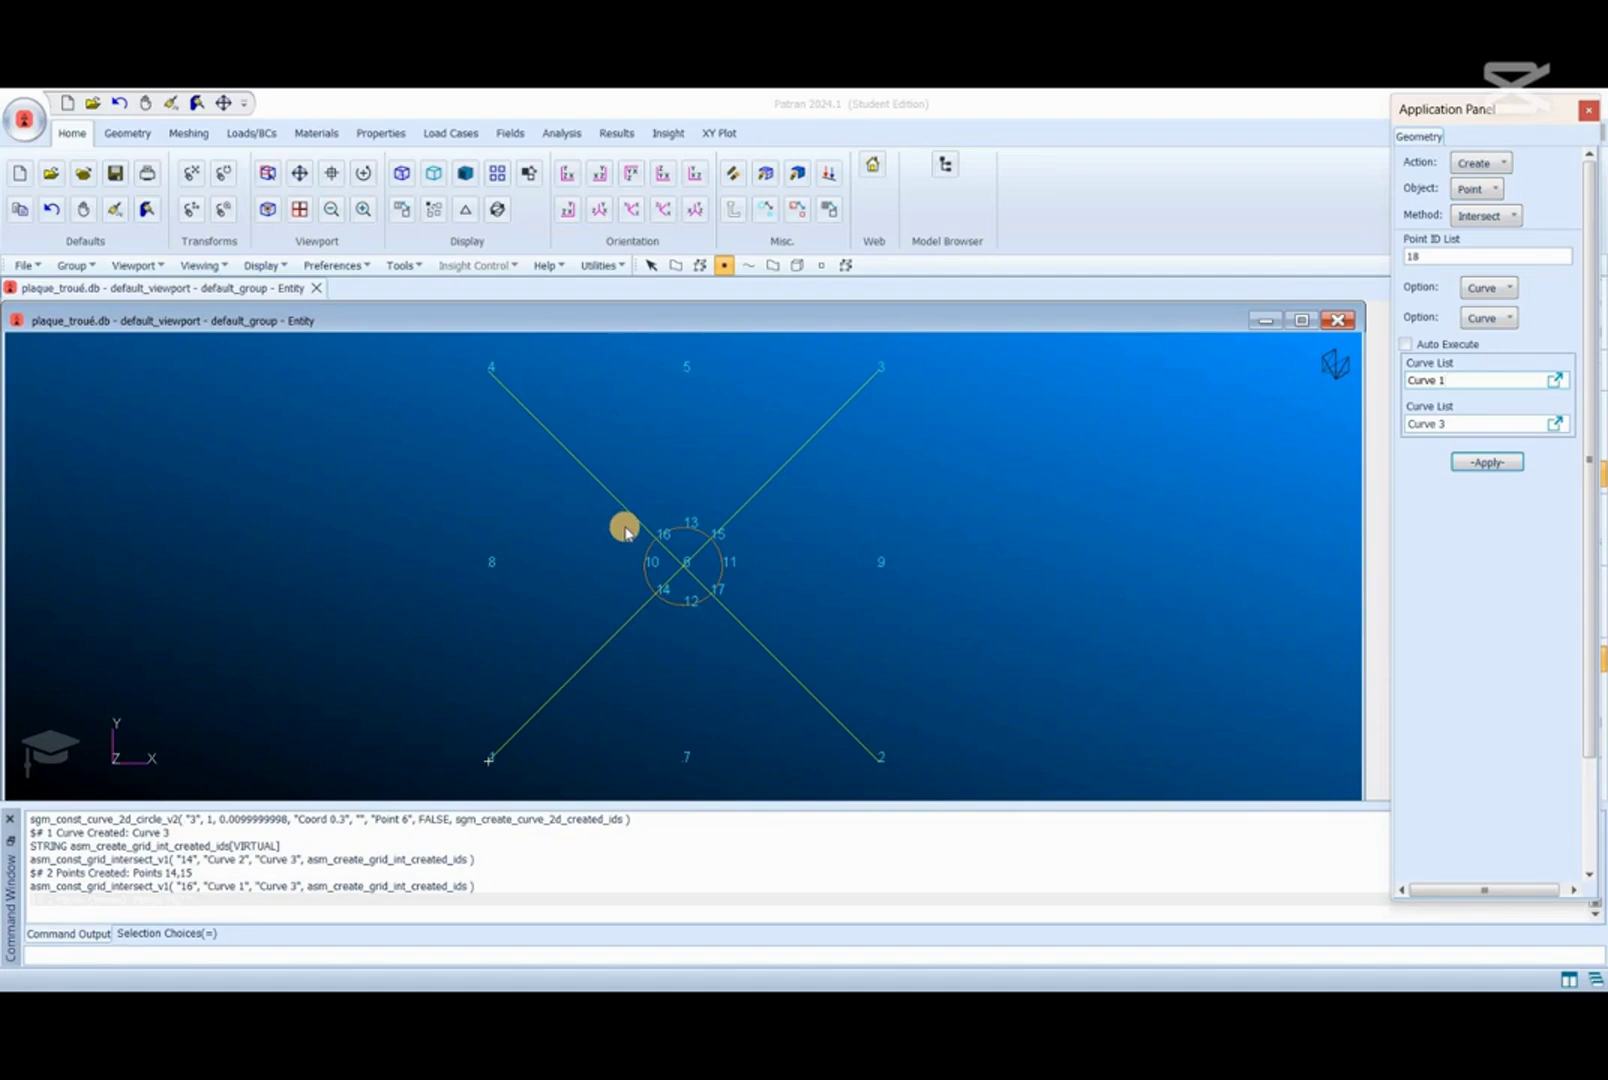
Step: Delete both diagonals and the circle (Curve 1:3), excluding points from the deletion
left_click(1488, 168)
left_click(1467, 191)
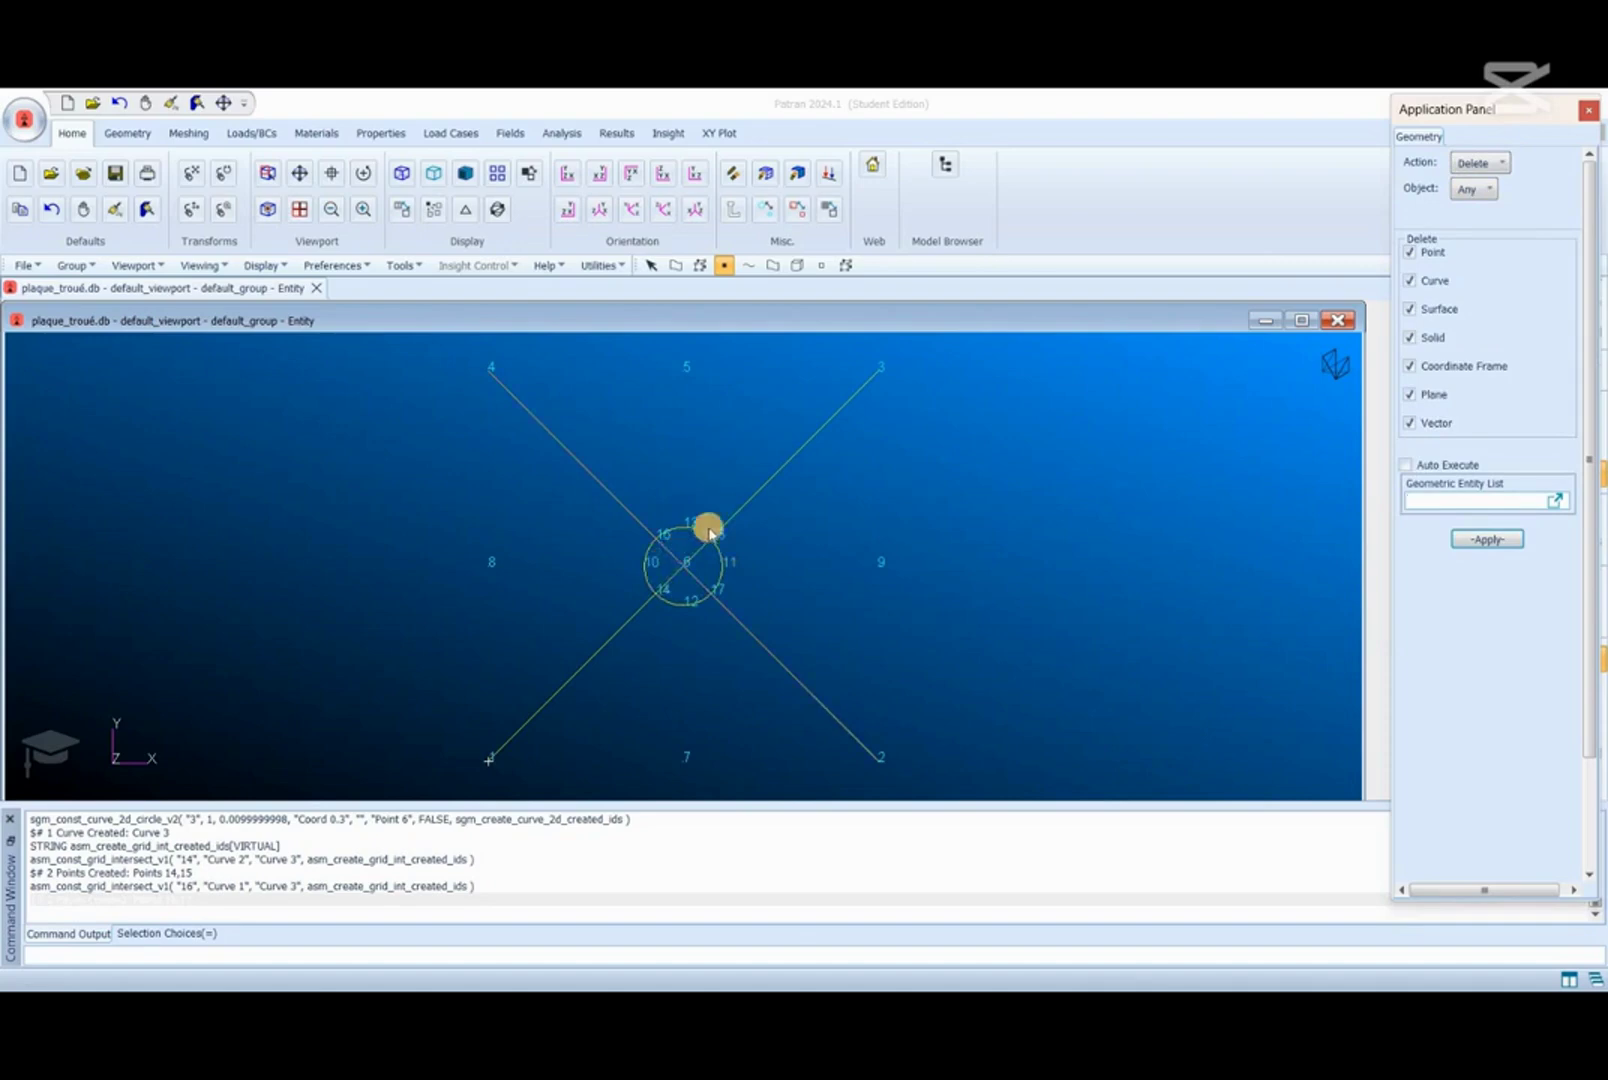
left_click(1416, 254)
left_click(686, 455)
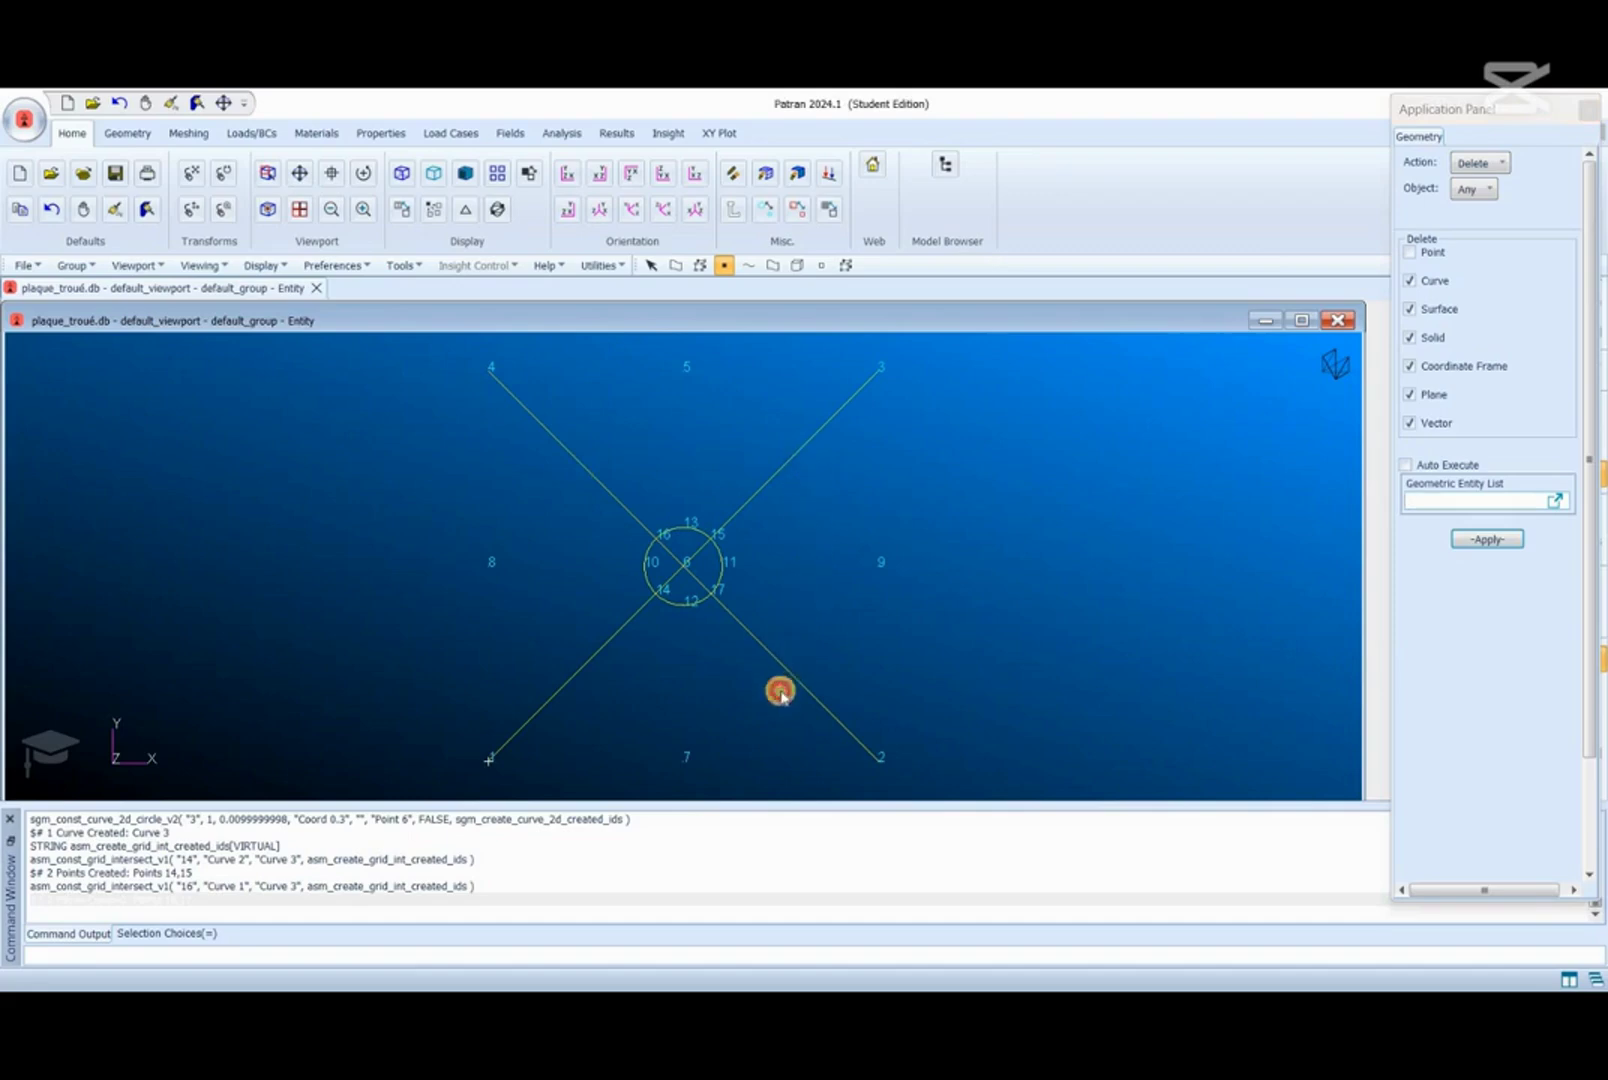
type("Point 6 10:17 Curve 1:3")
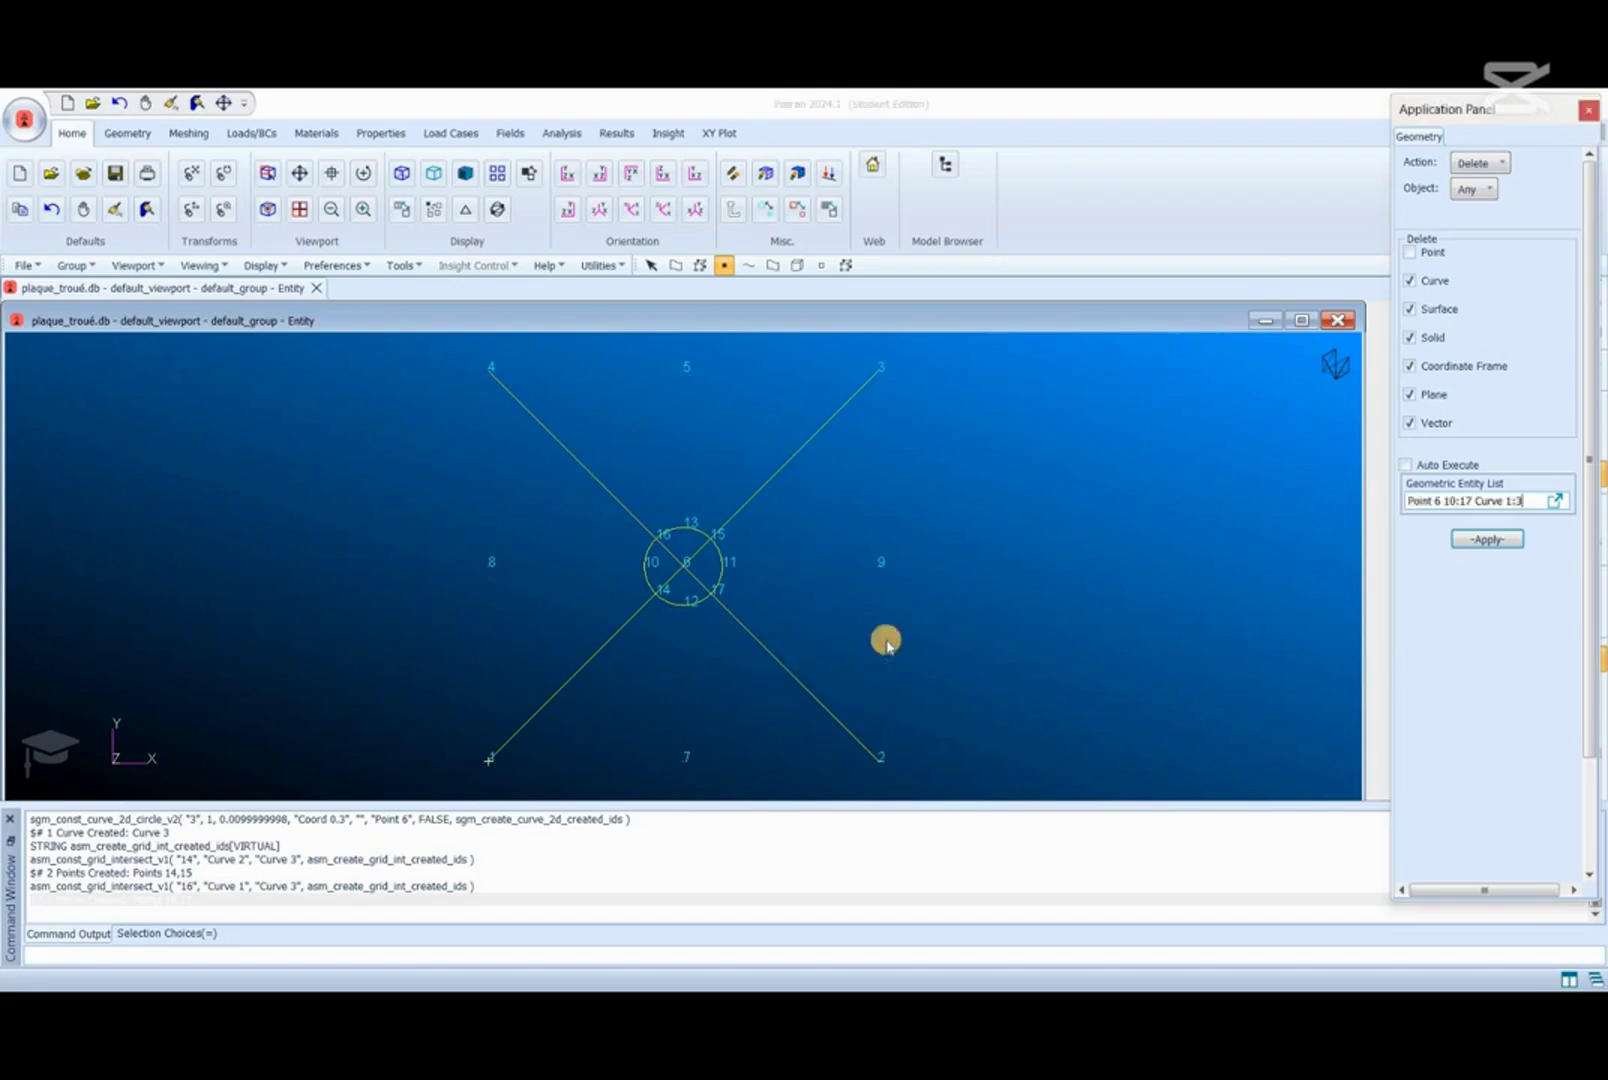
left_click(1488, 540)
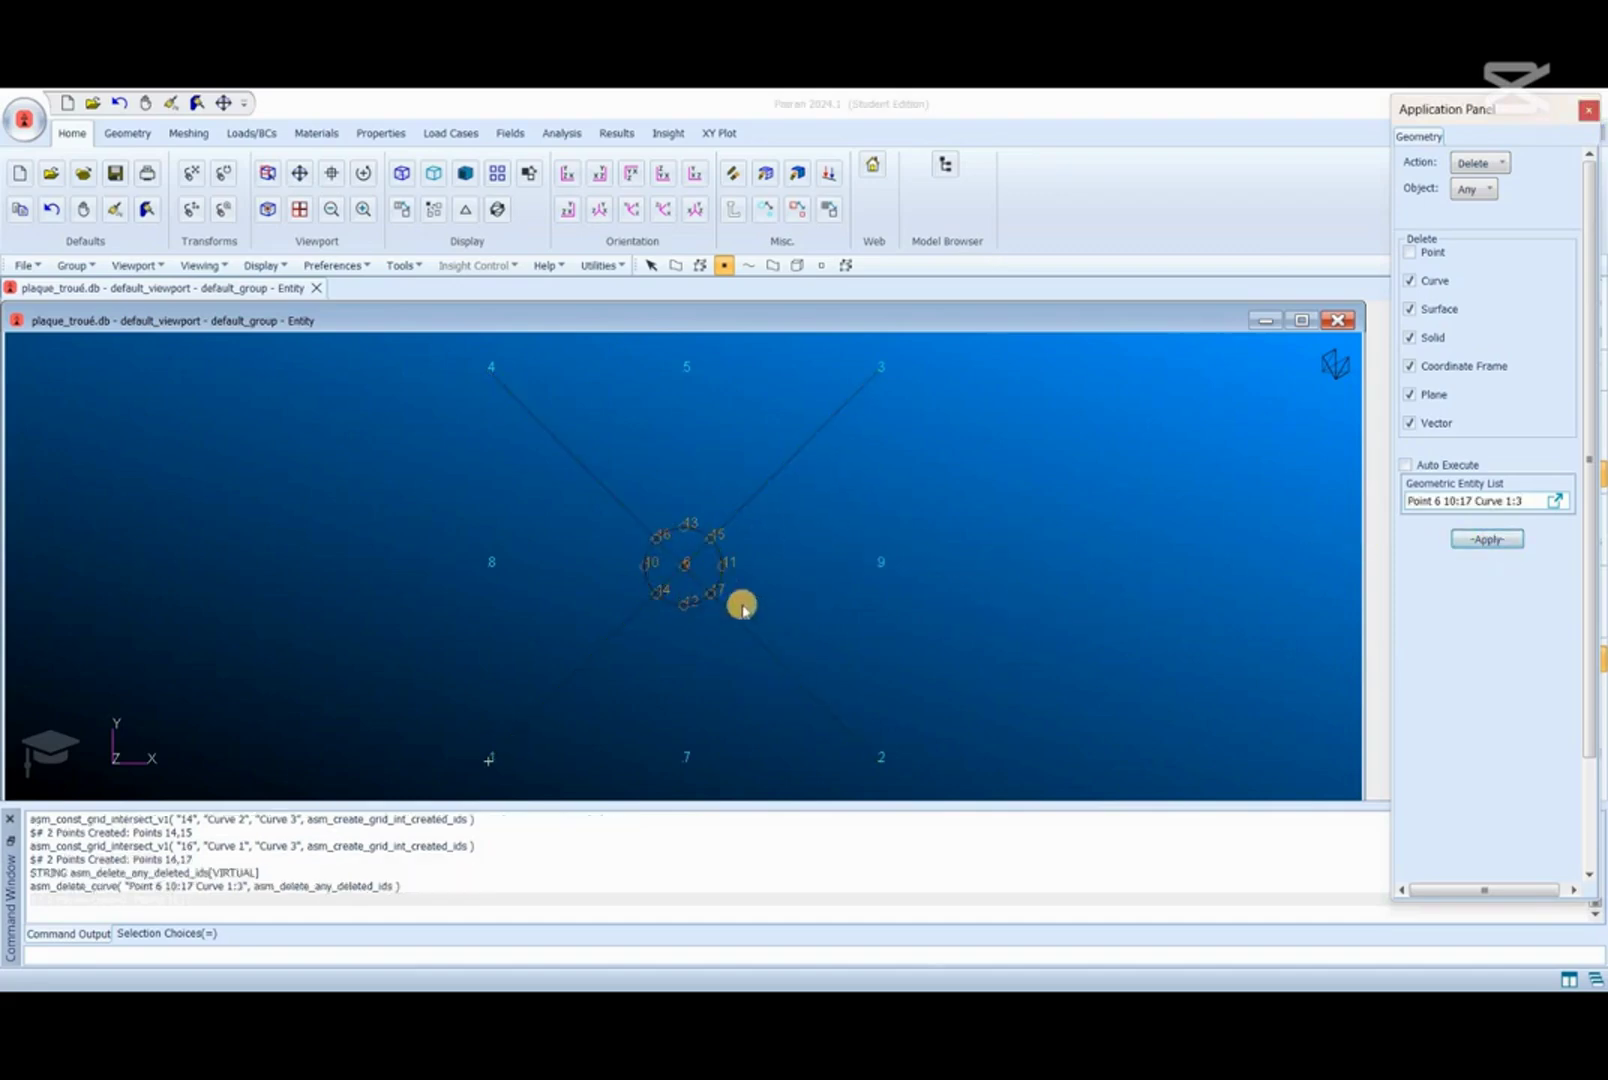
left_click(713, 560)
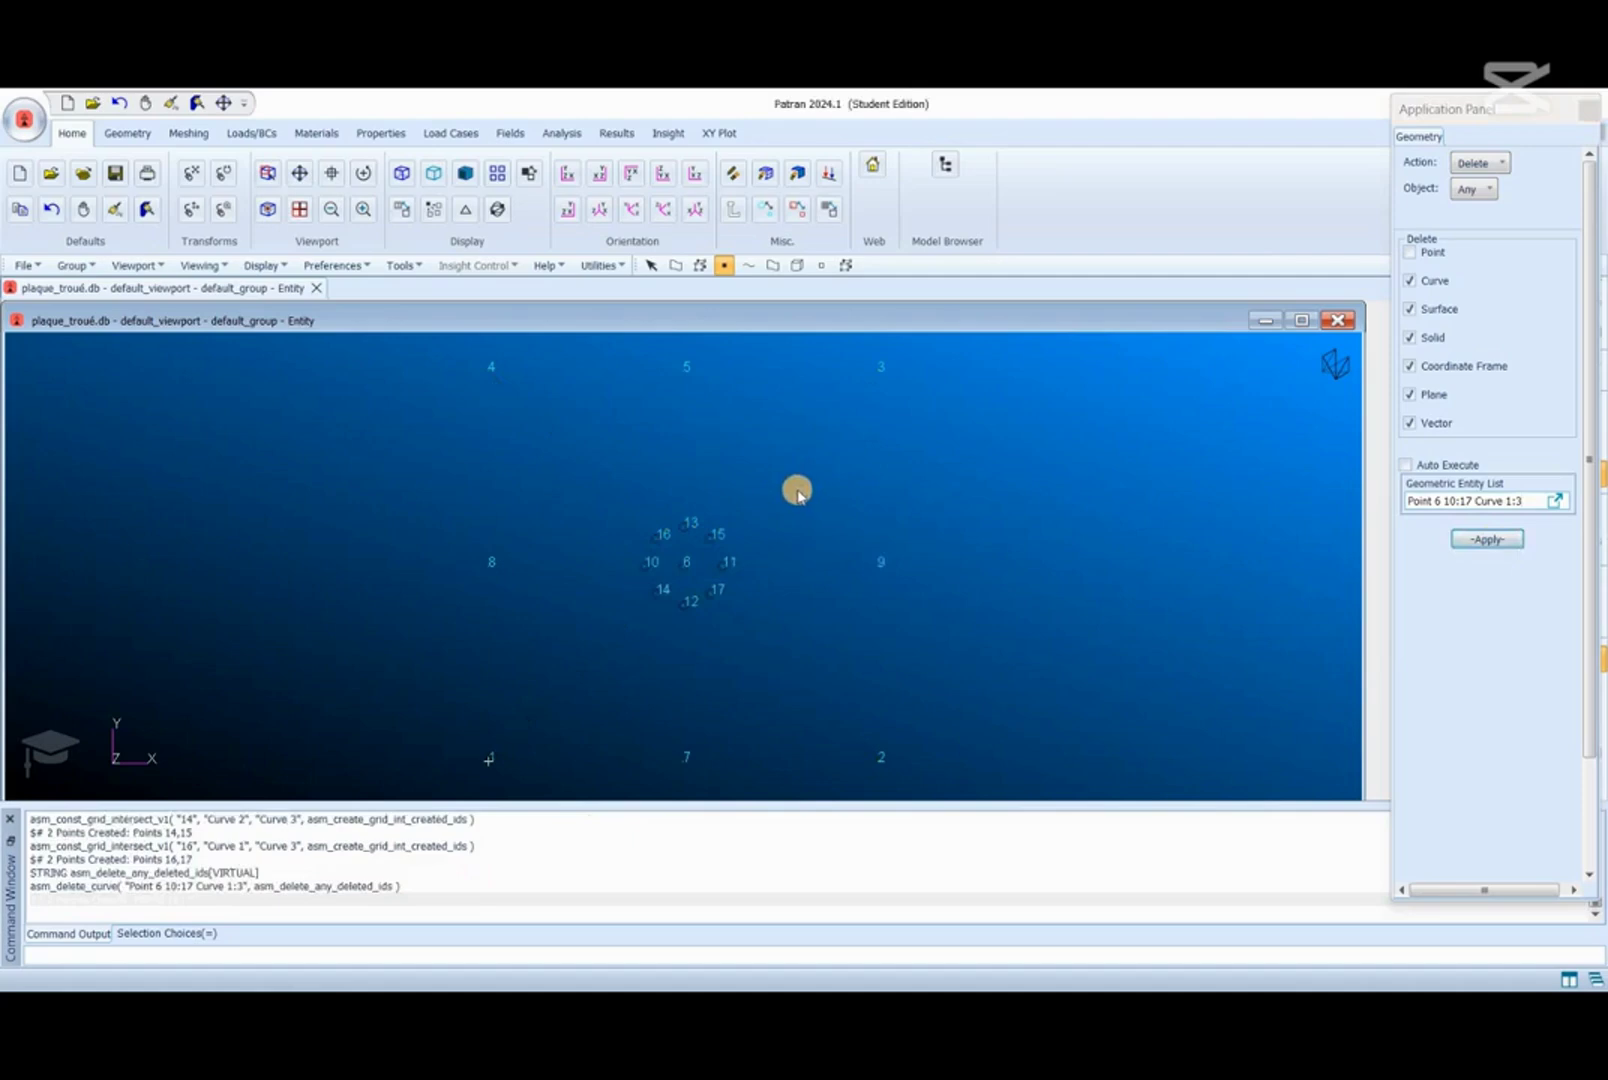
Step: Create a 2 Point curve along the plate's lower edge from Point 1 to Point 7, with automatic execution on
left_click(1486, 164)
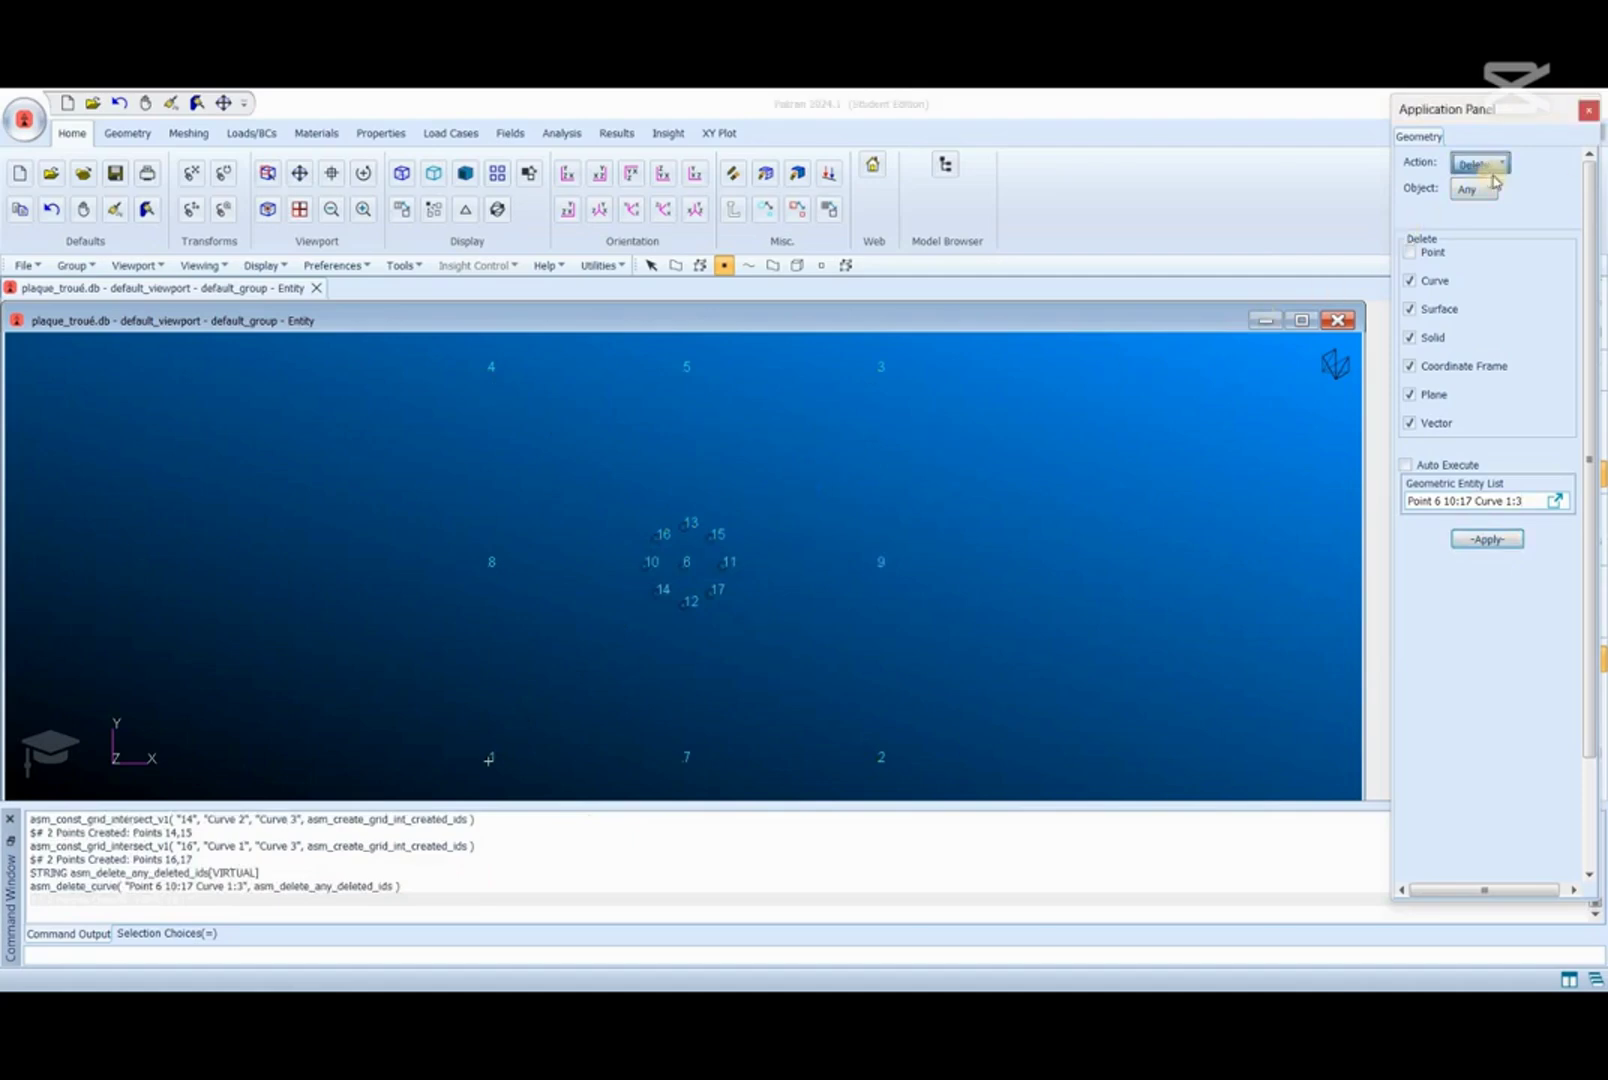
left_click(1478, 184)
left_click(1475, 190)
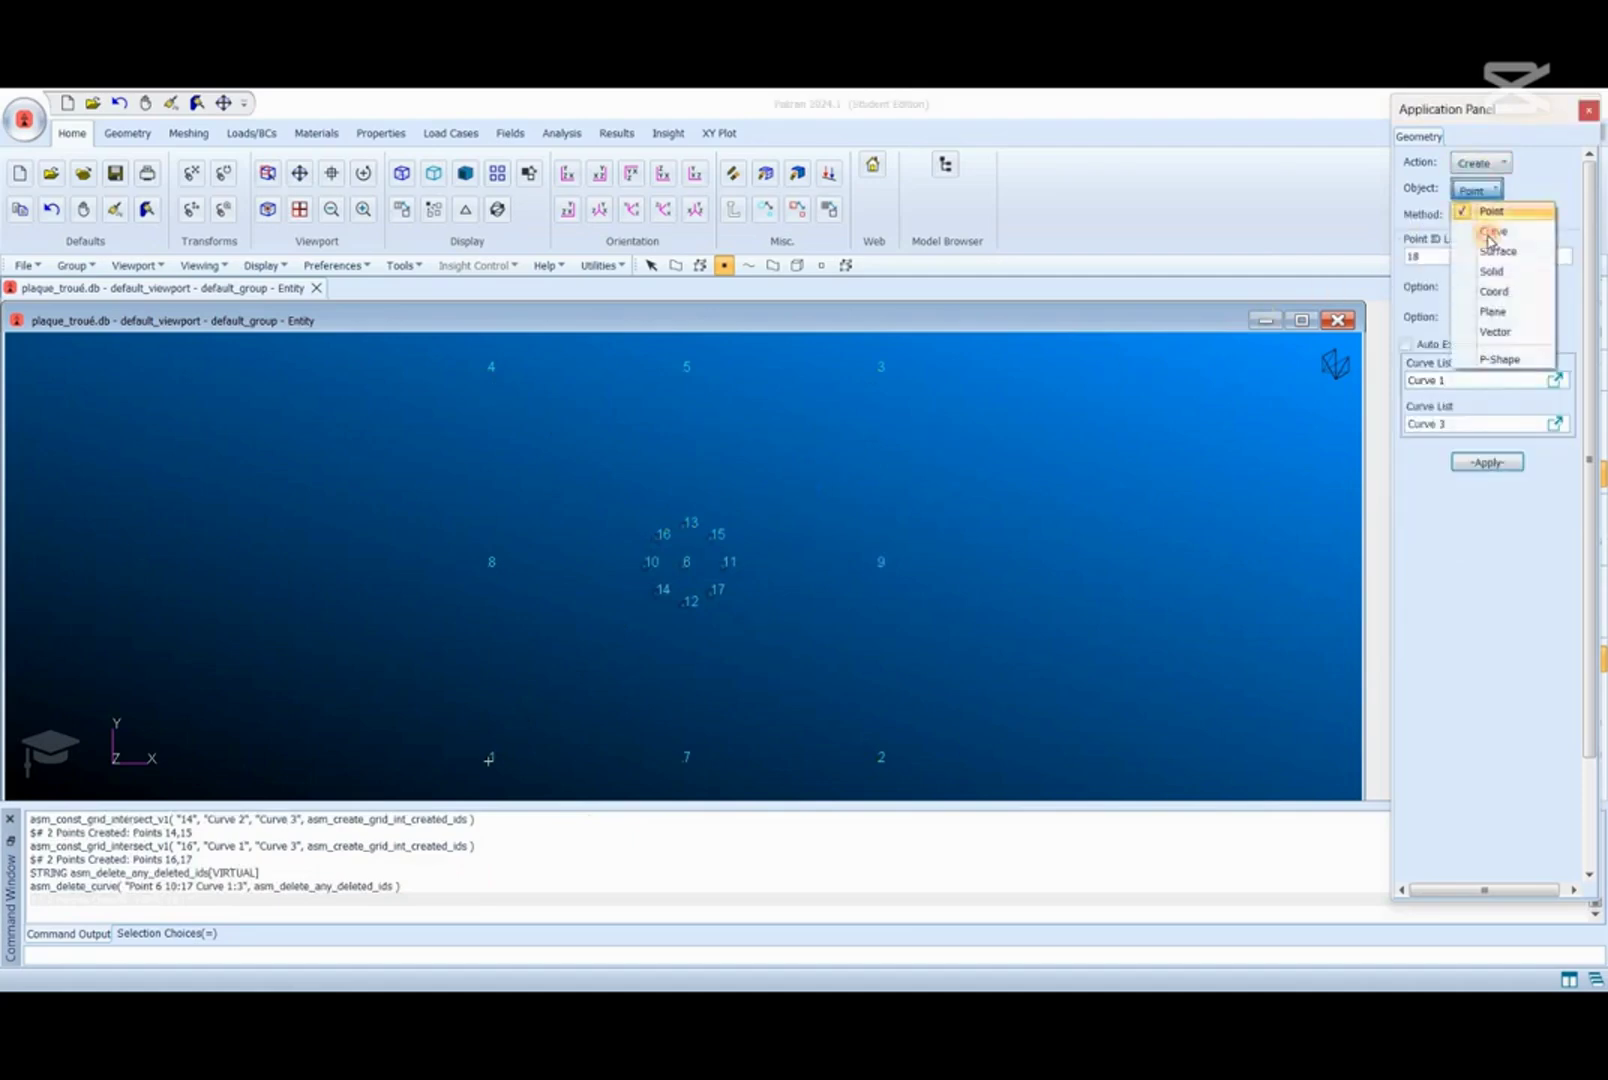
left_click(1490, 233)
left_click(1488, 218)
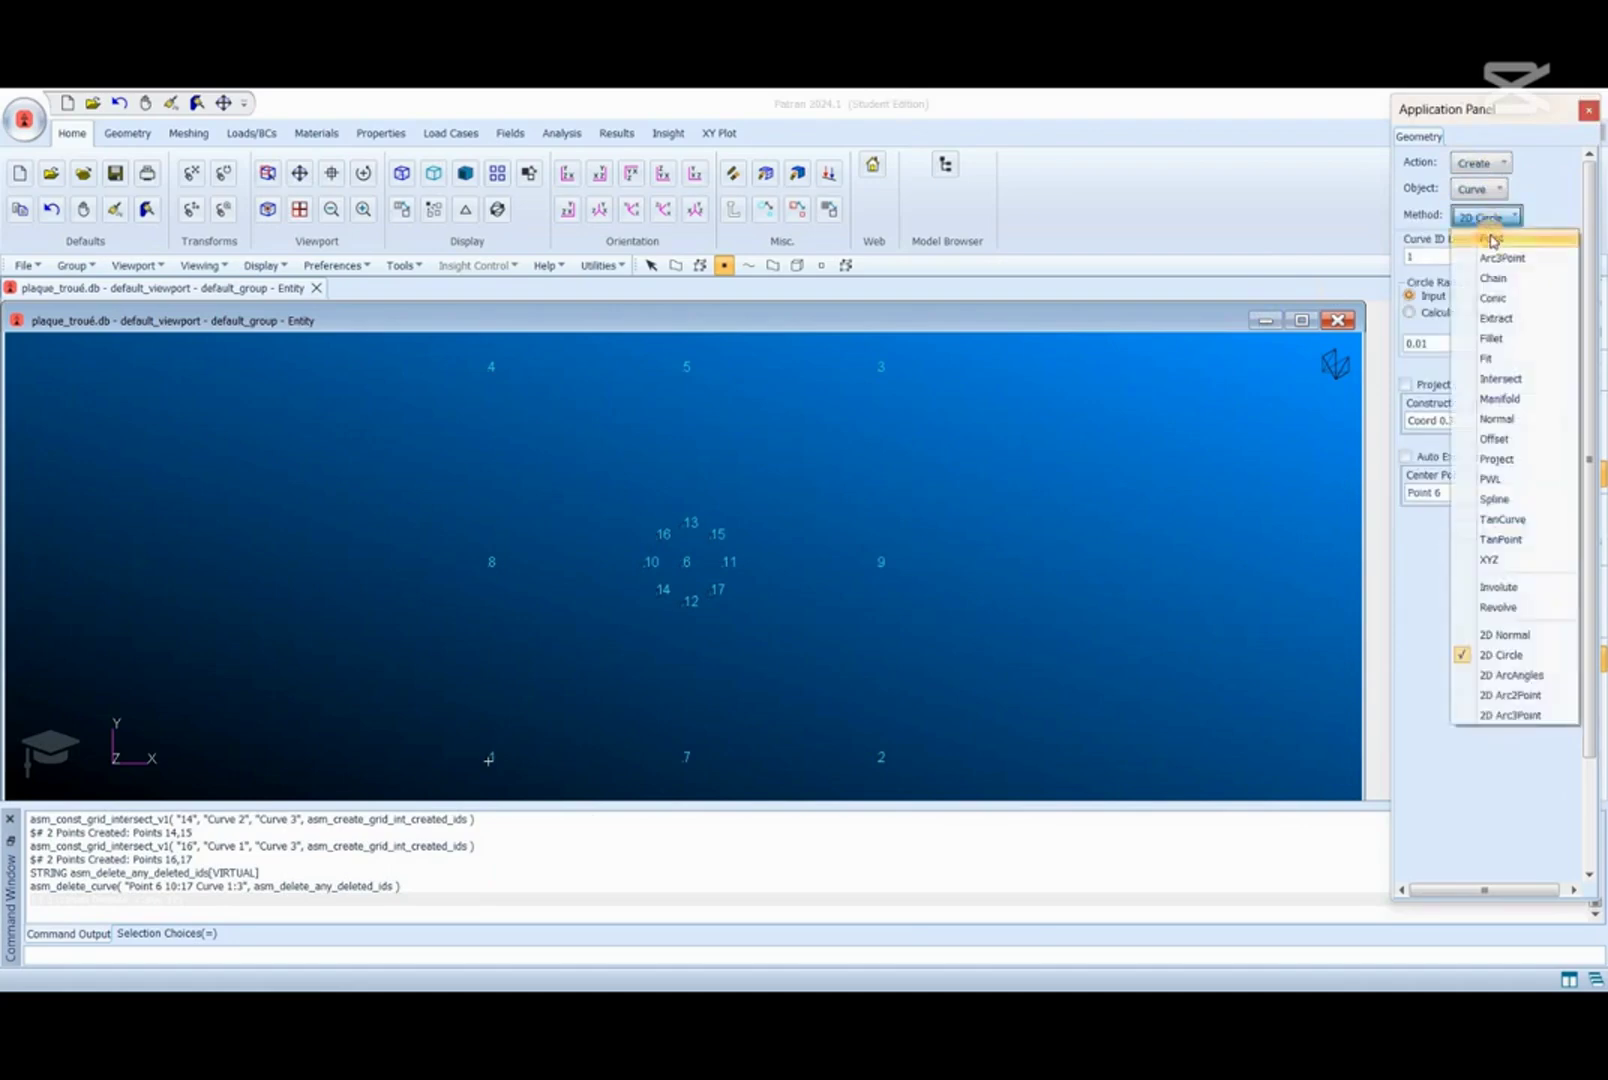
left_click(1478, 238)
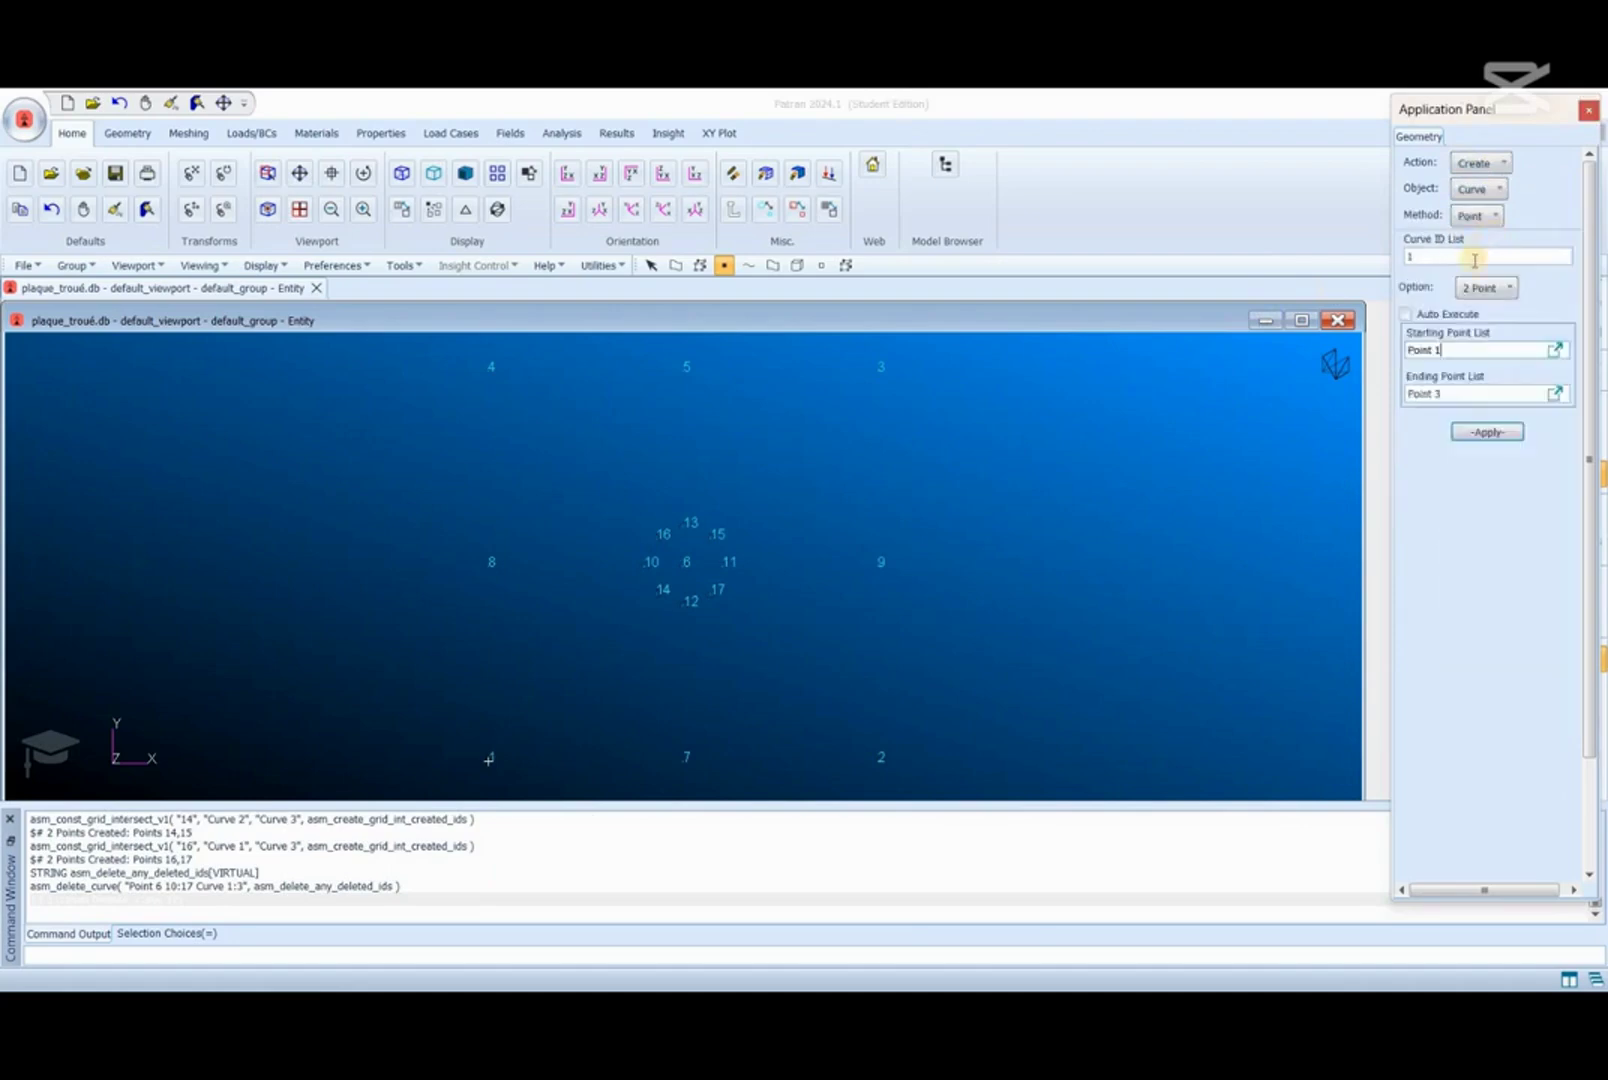
left_click(1408, 315)
left_click(490, 760)
left_click(688, 762)
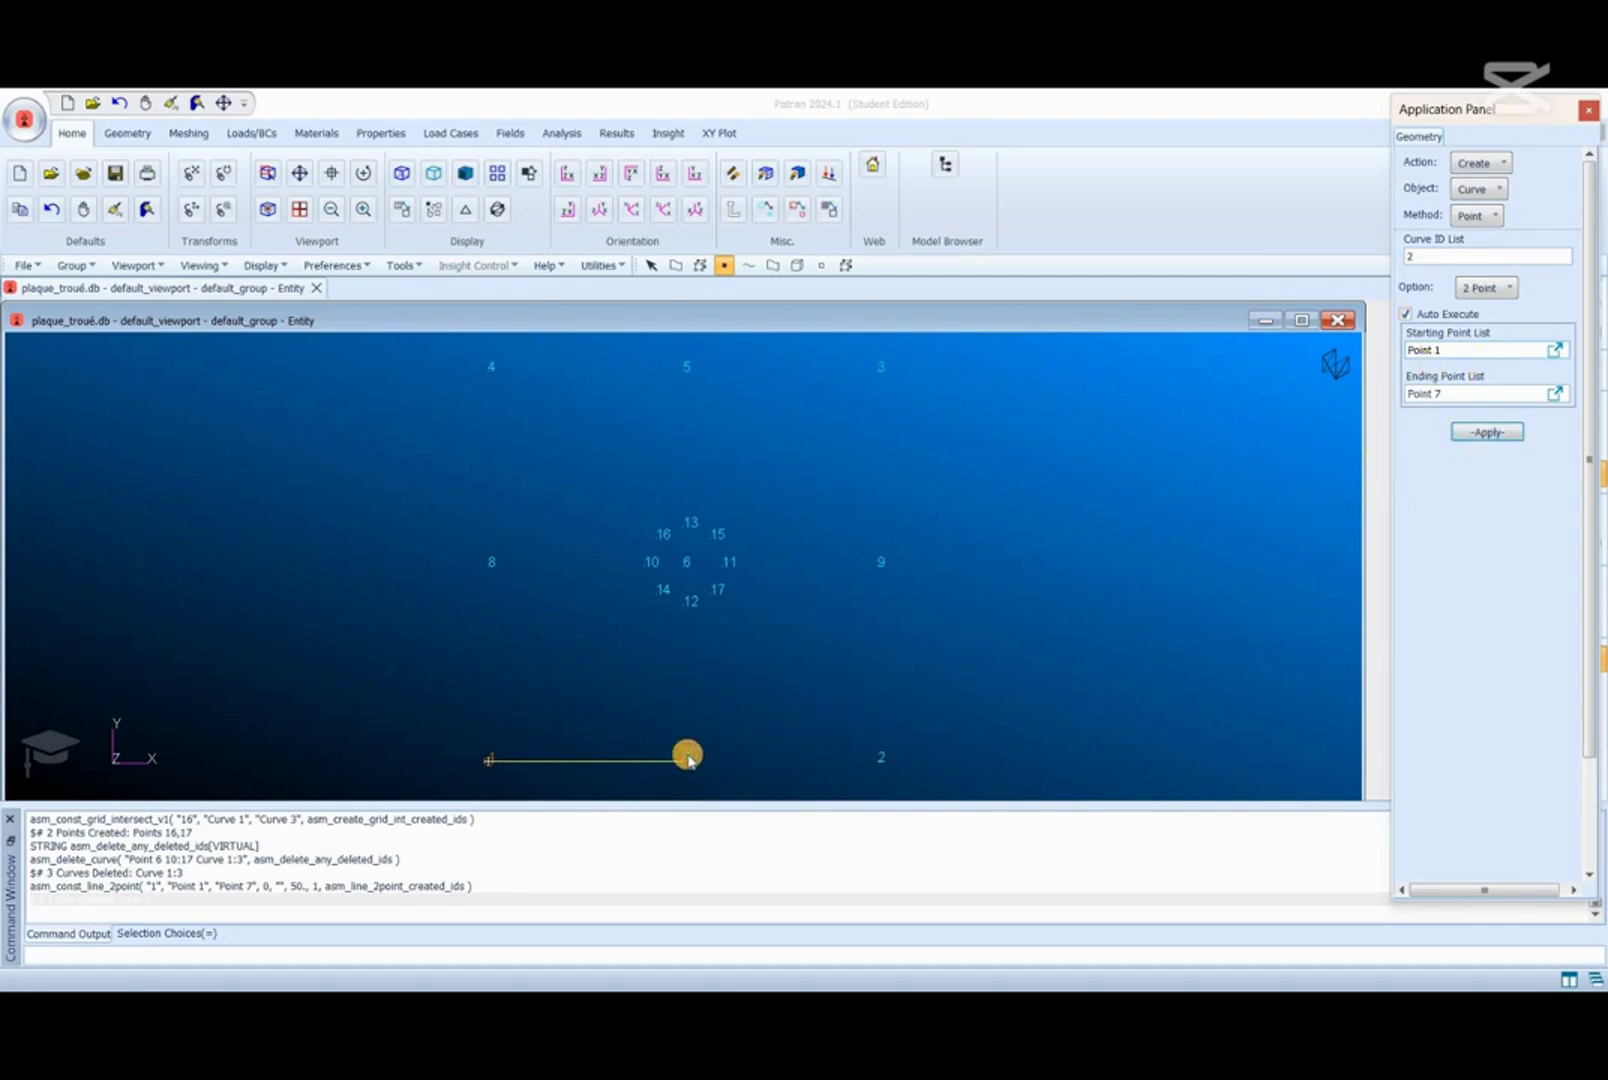
Step: Create 2 Point curves from Point 7 to Point 2, Point 2 to Point 9 and Point 9 to Point 3
left_click(688, 758)
left_click(1460, 354)
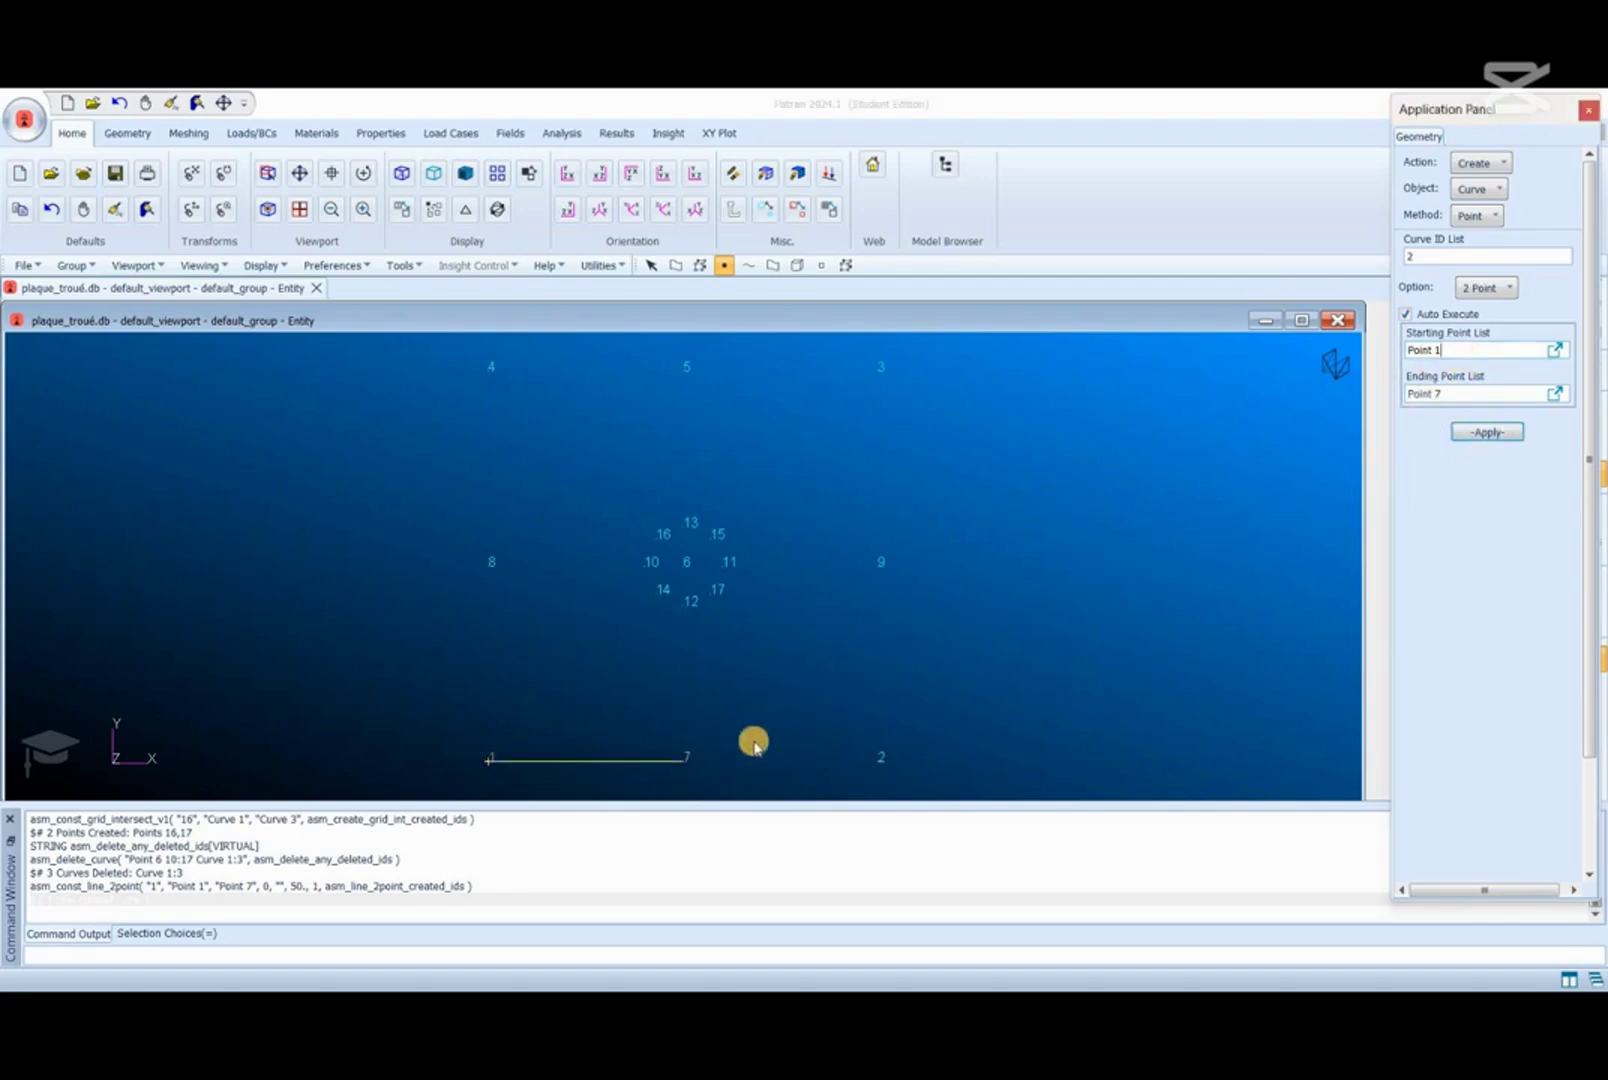
left_click(688, 759)
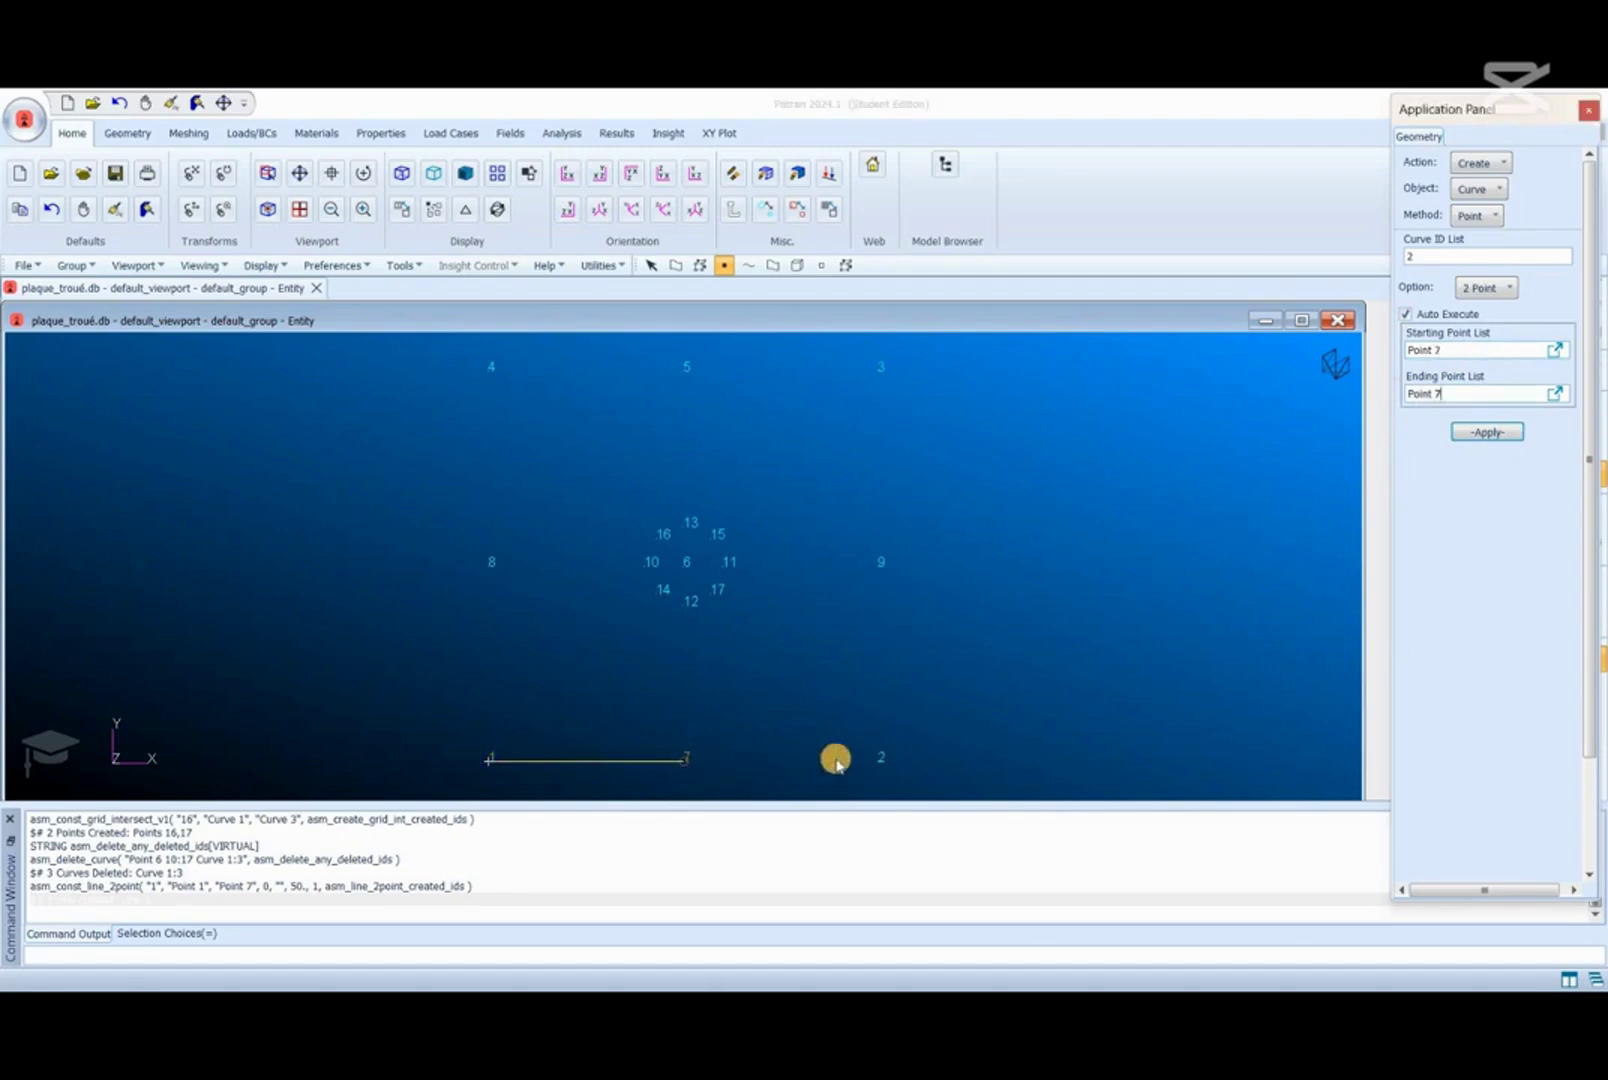
left_click(880, 760)
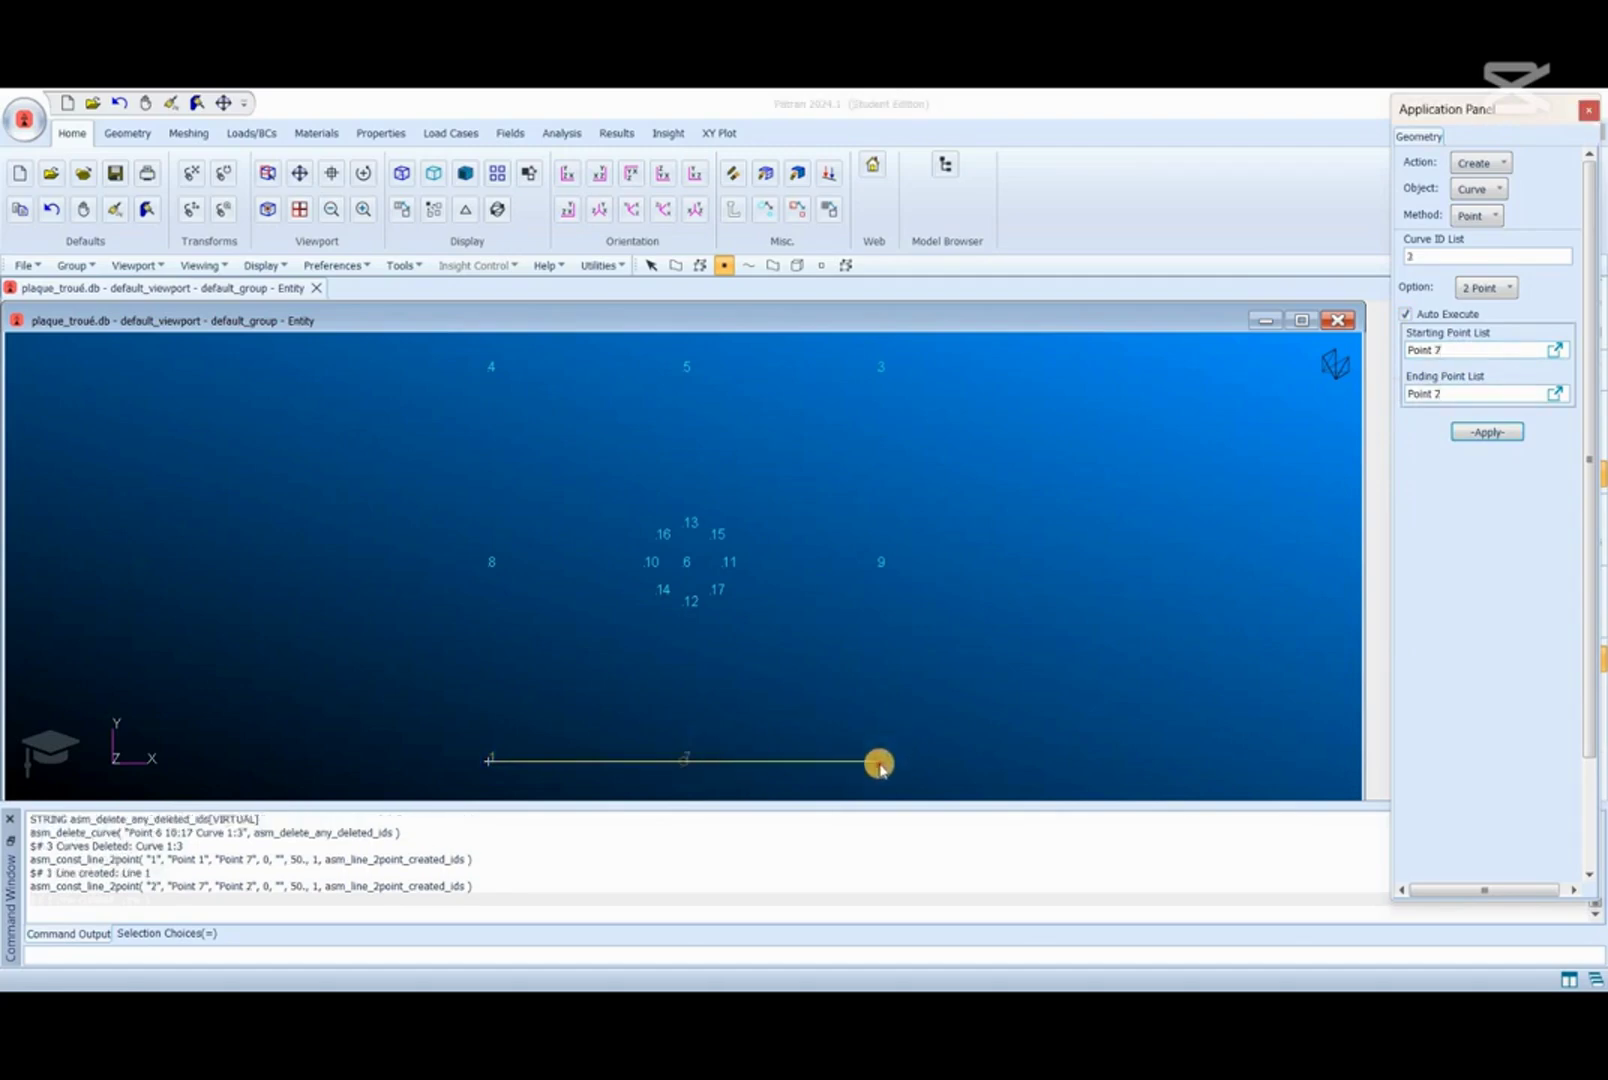
left_click(885, 565)
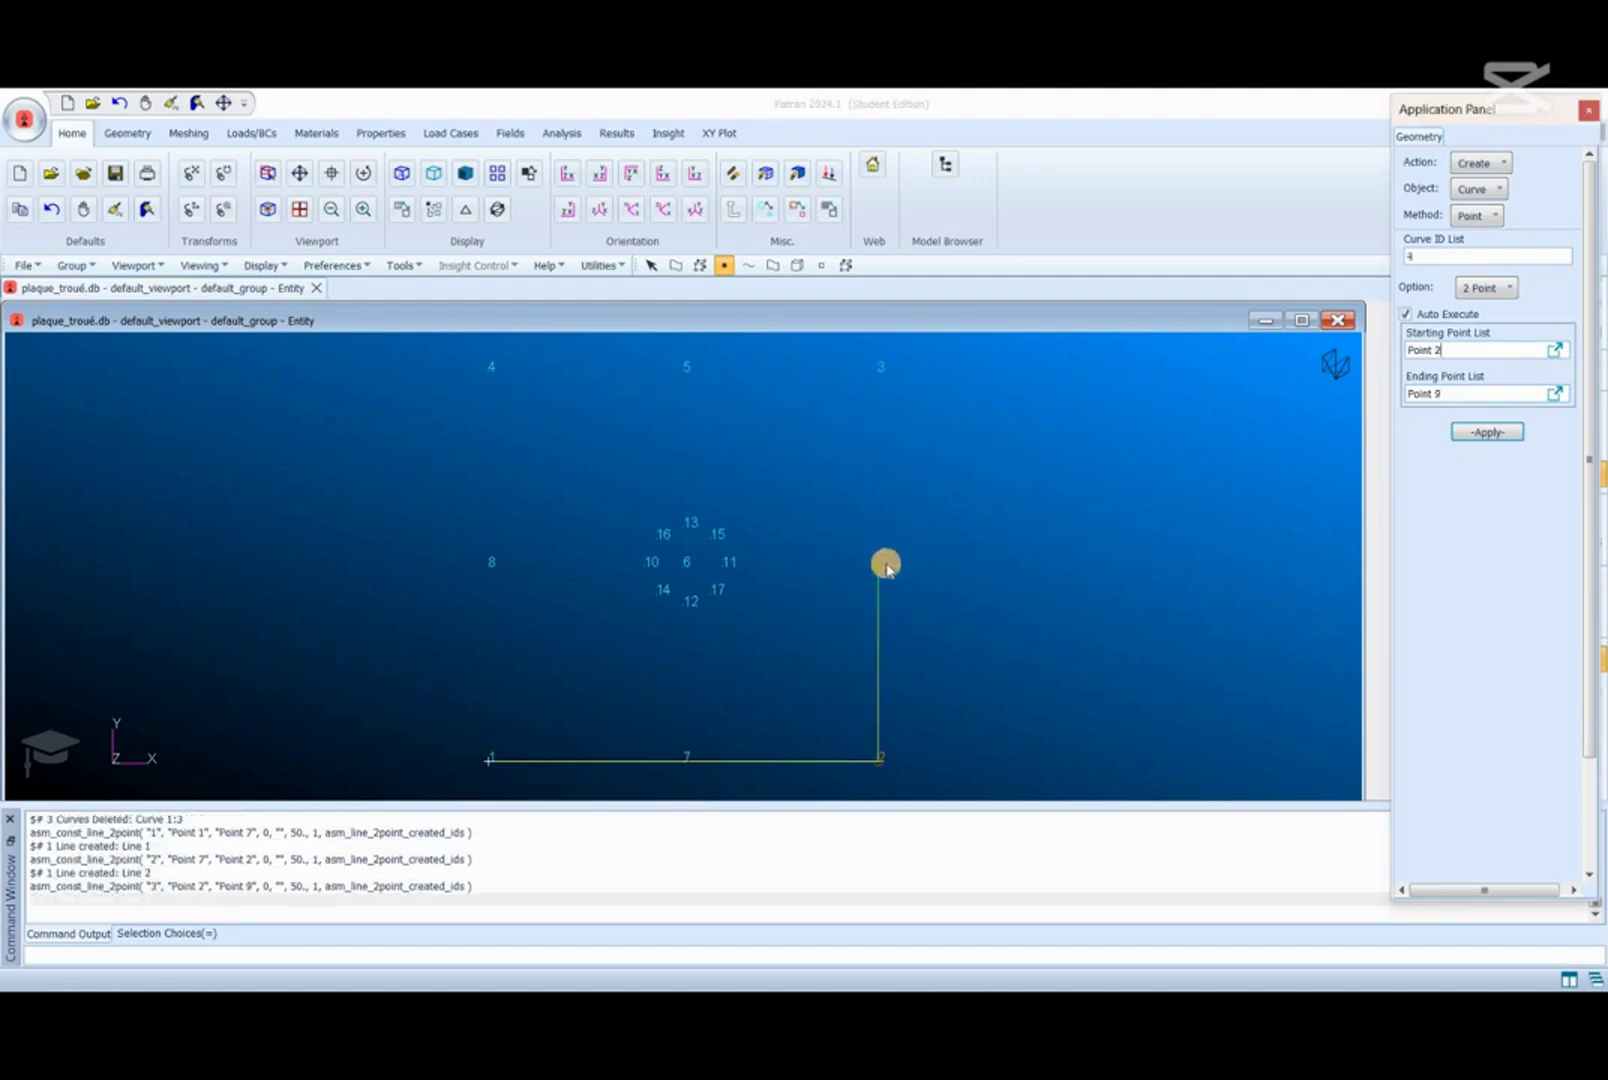
left_click(879, 369)
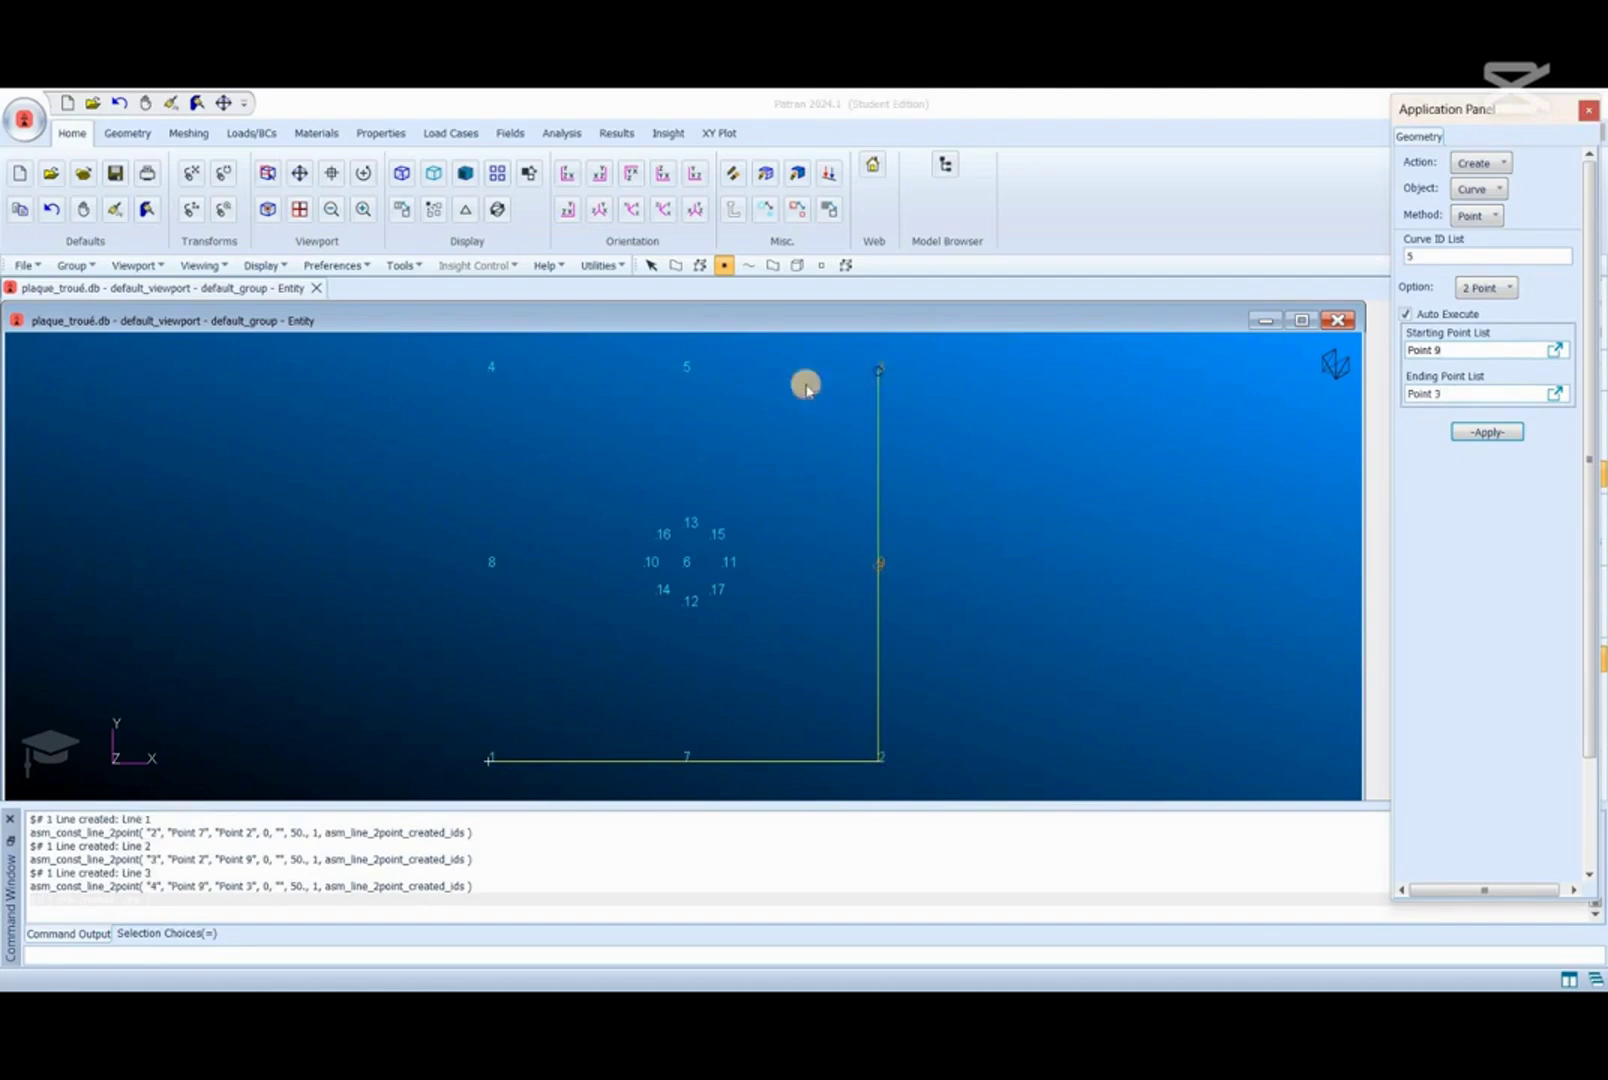
Step: Close the plate outline with 2 Point curves from Point 3 through Points 5, 4 and 8 back to Point 1
left_click(684, 368)
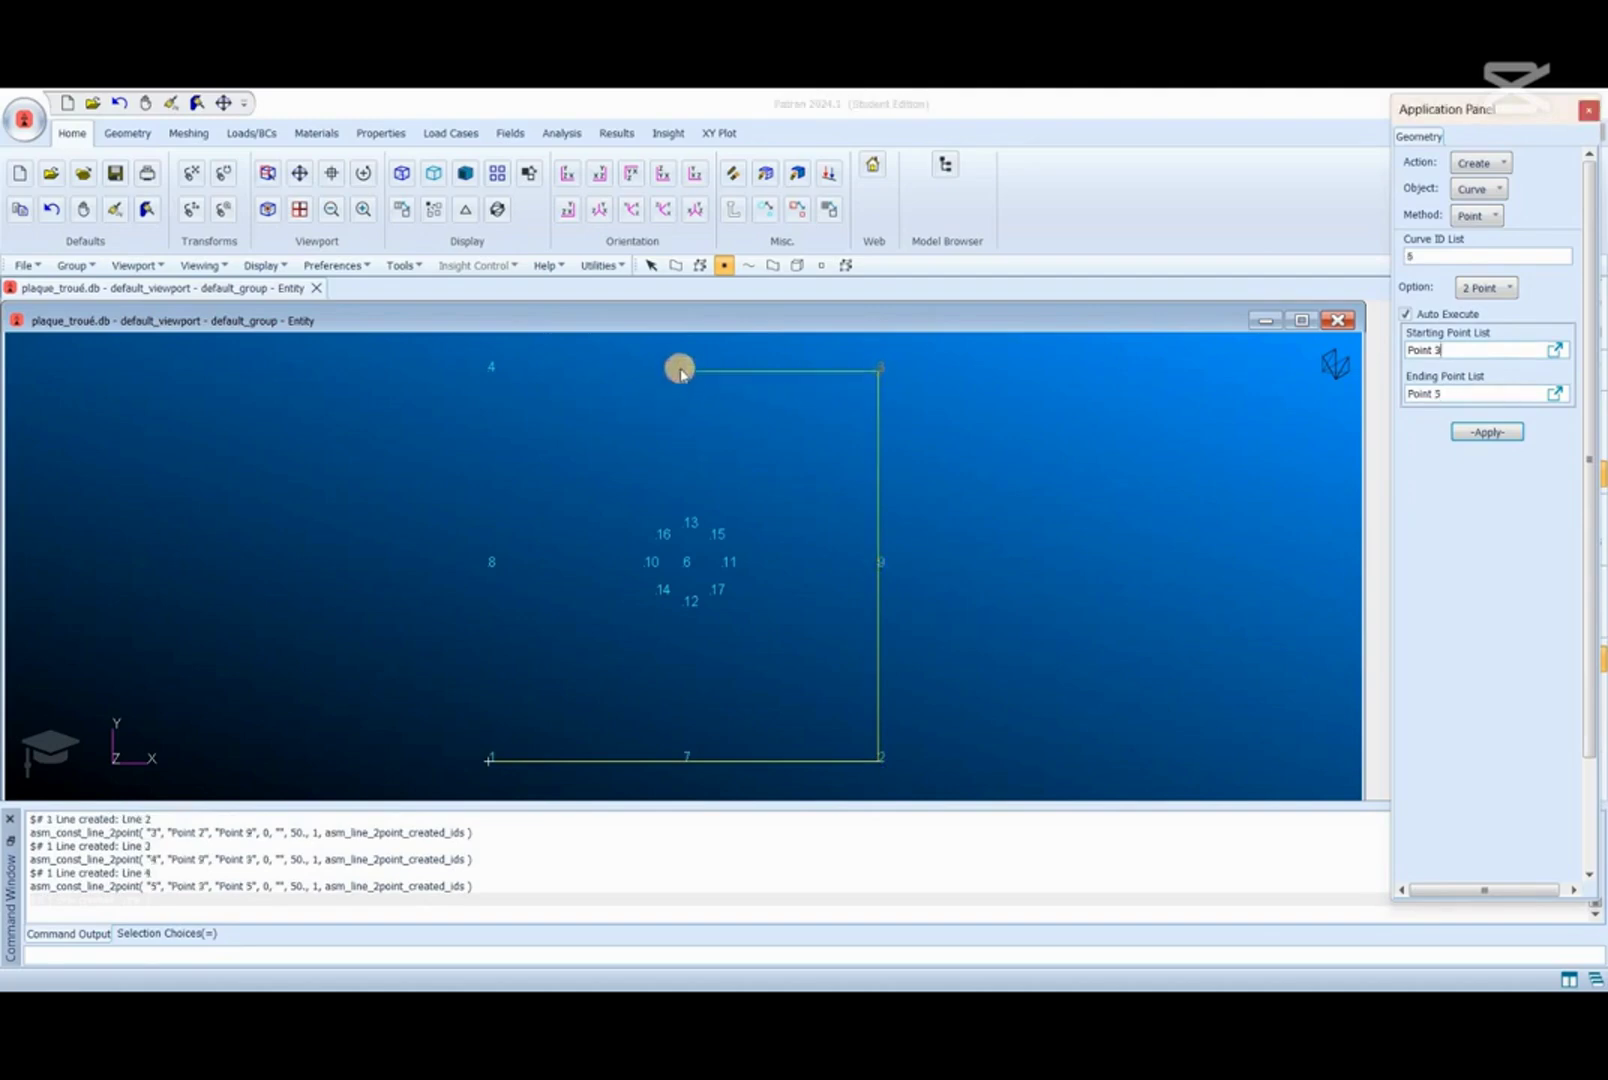
left_click(490, 371)
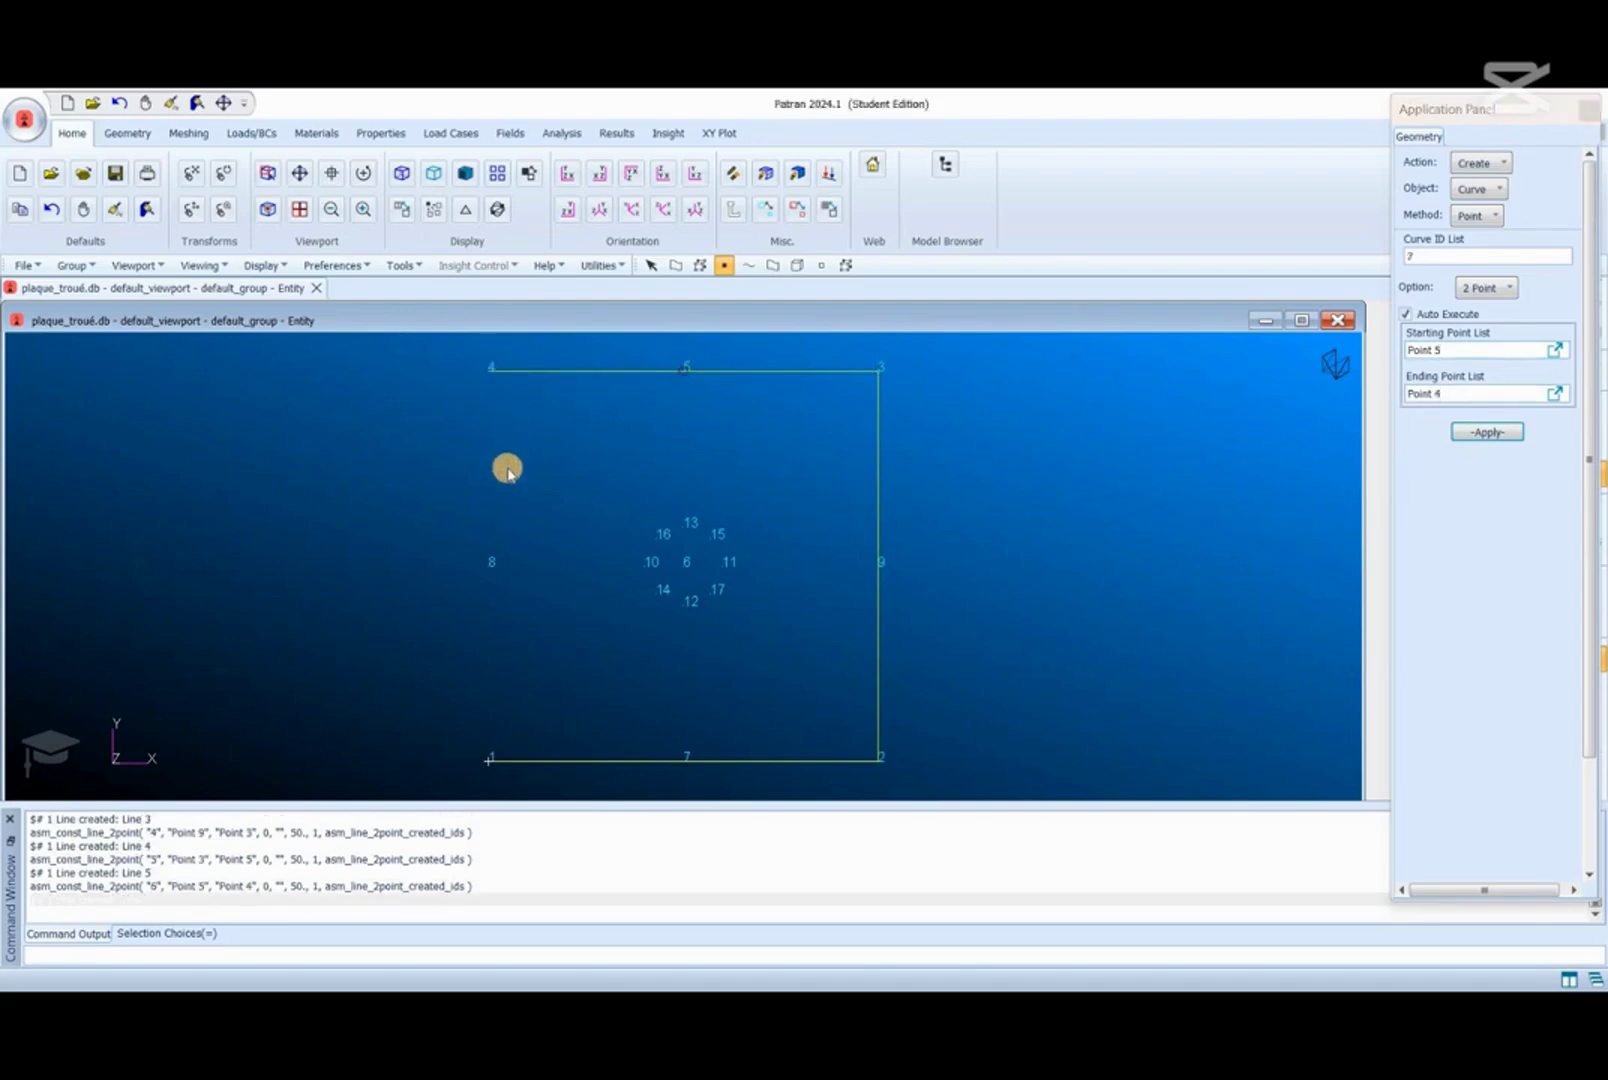
left_click(1485, 346)
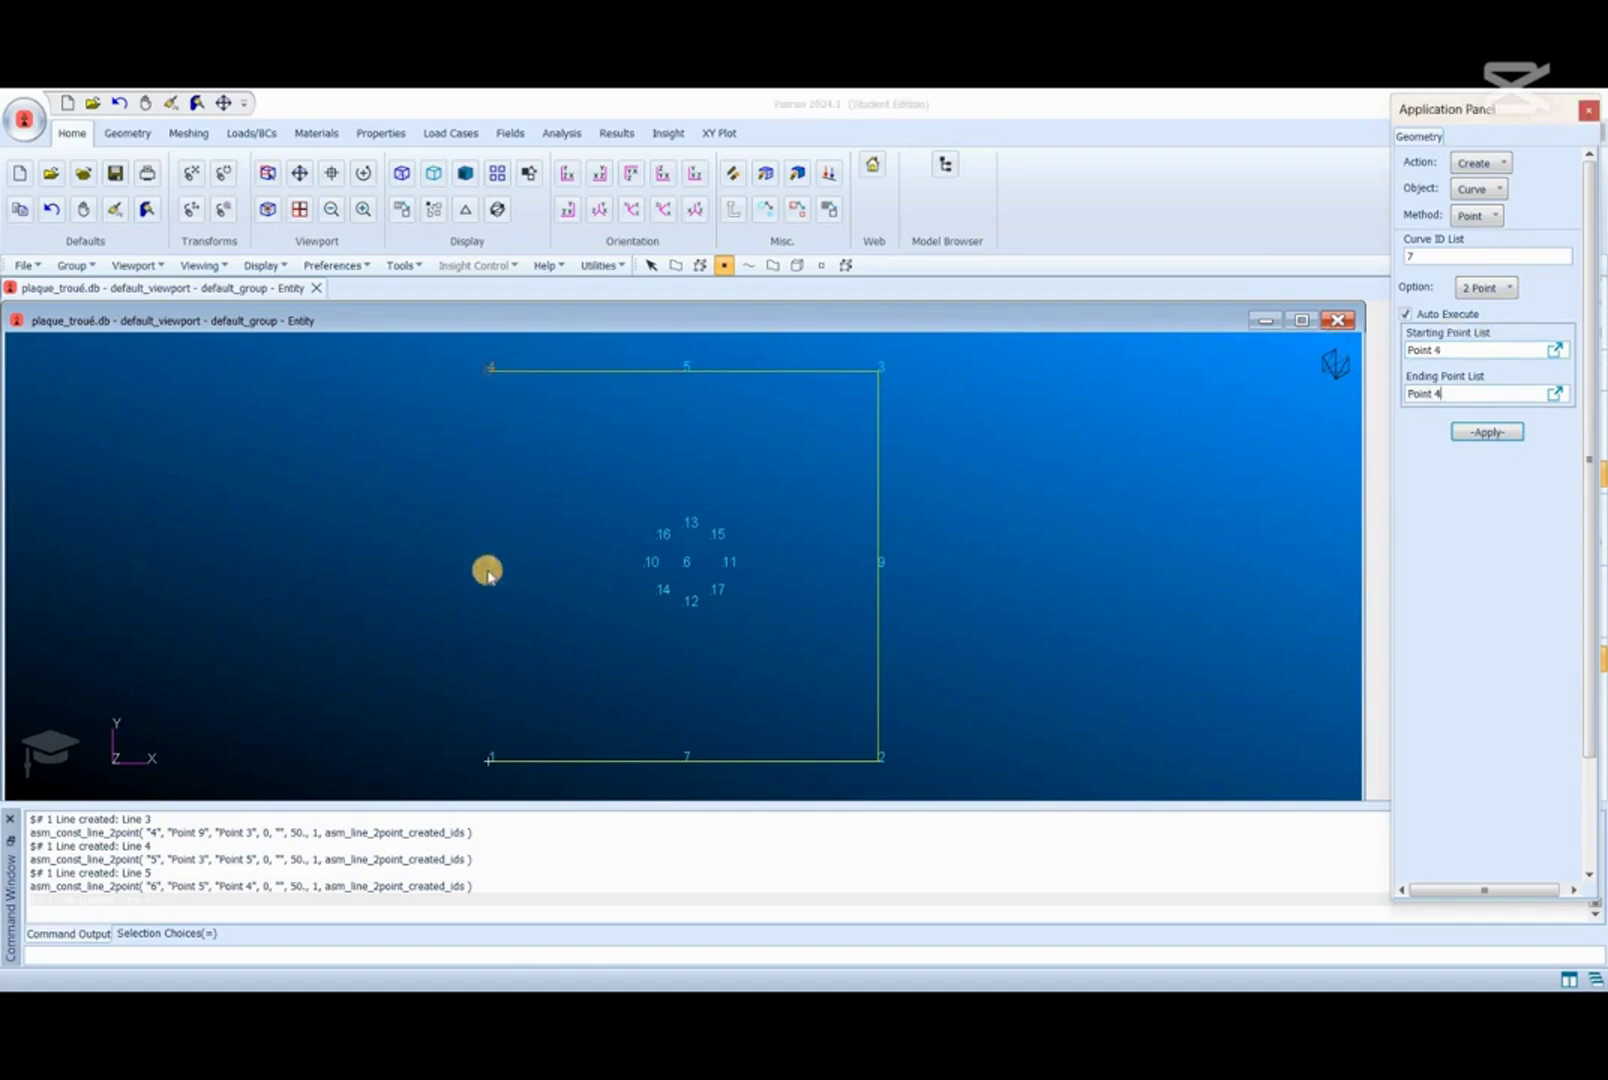
left_click(489, 568)
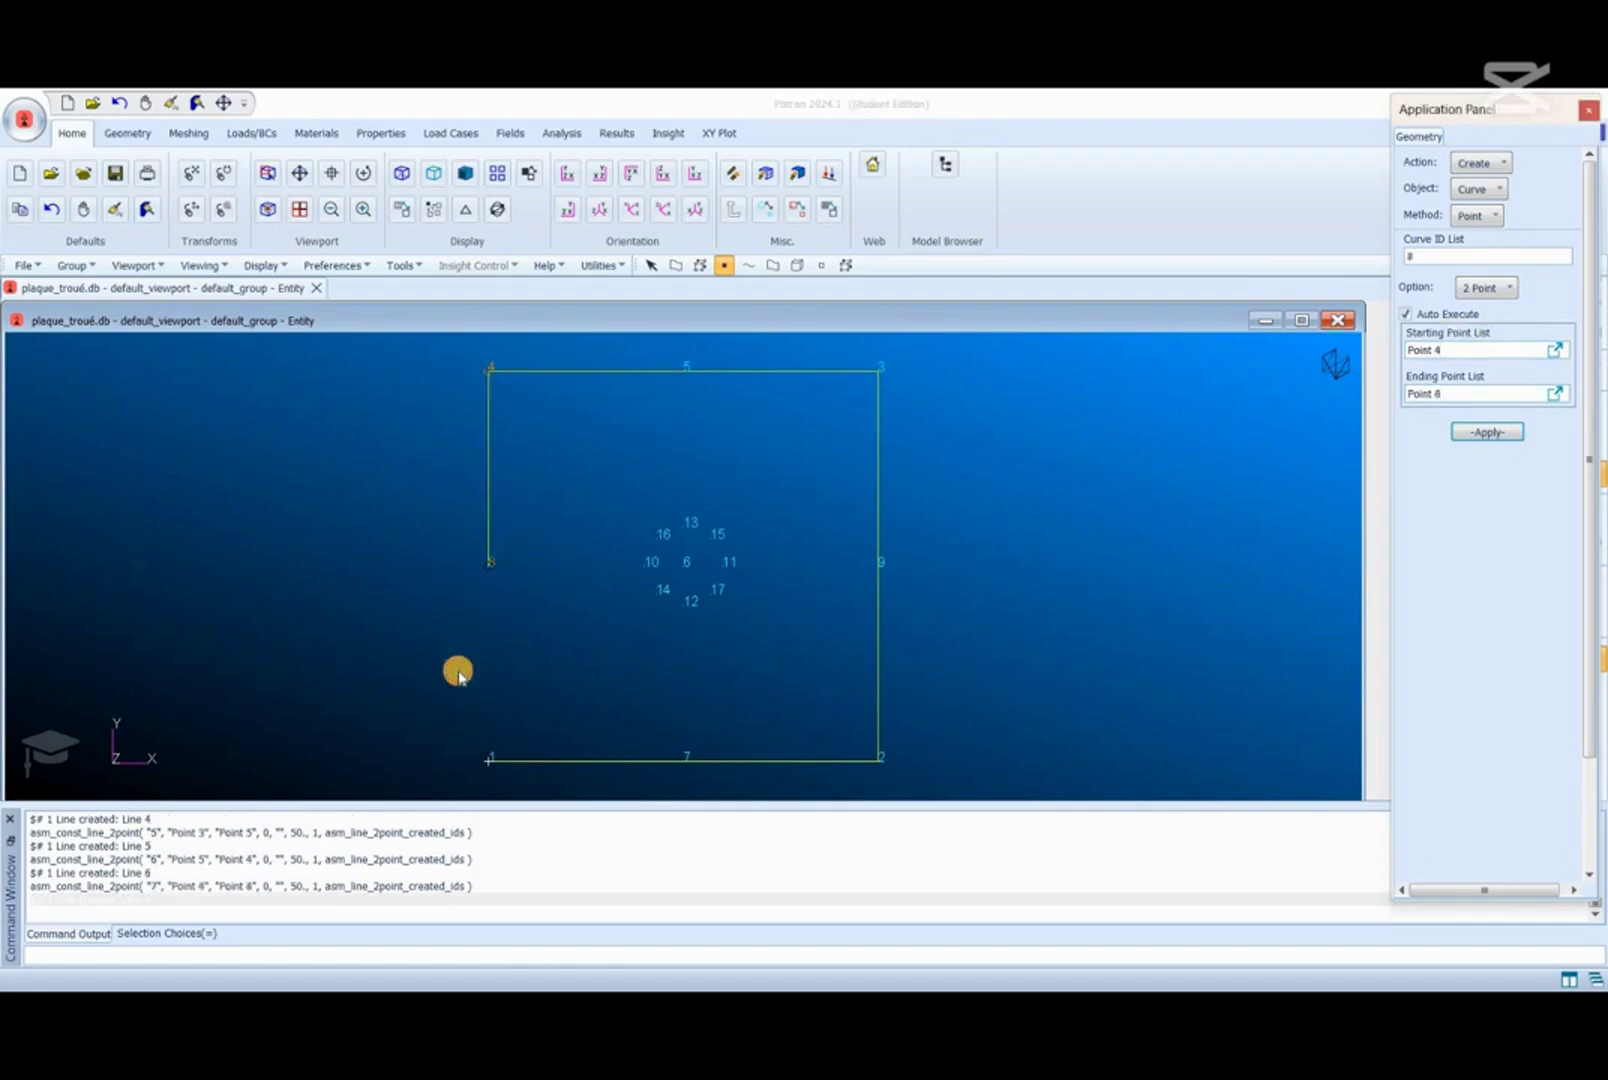
left_click(491, 748)
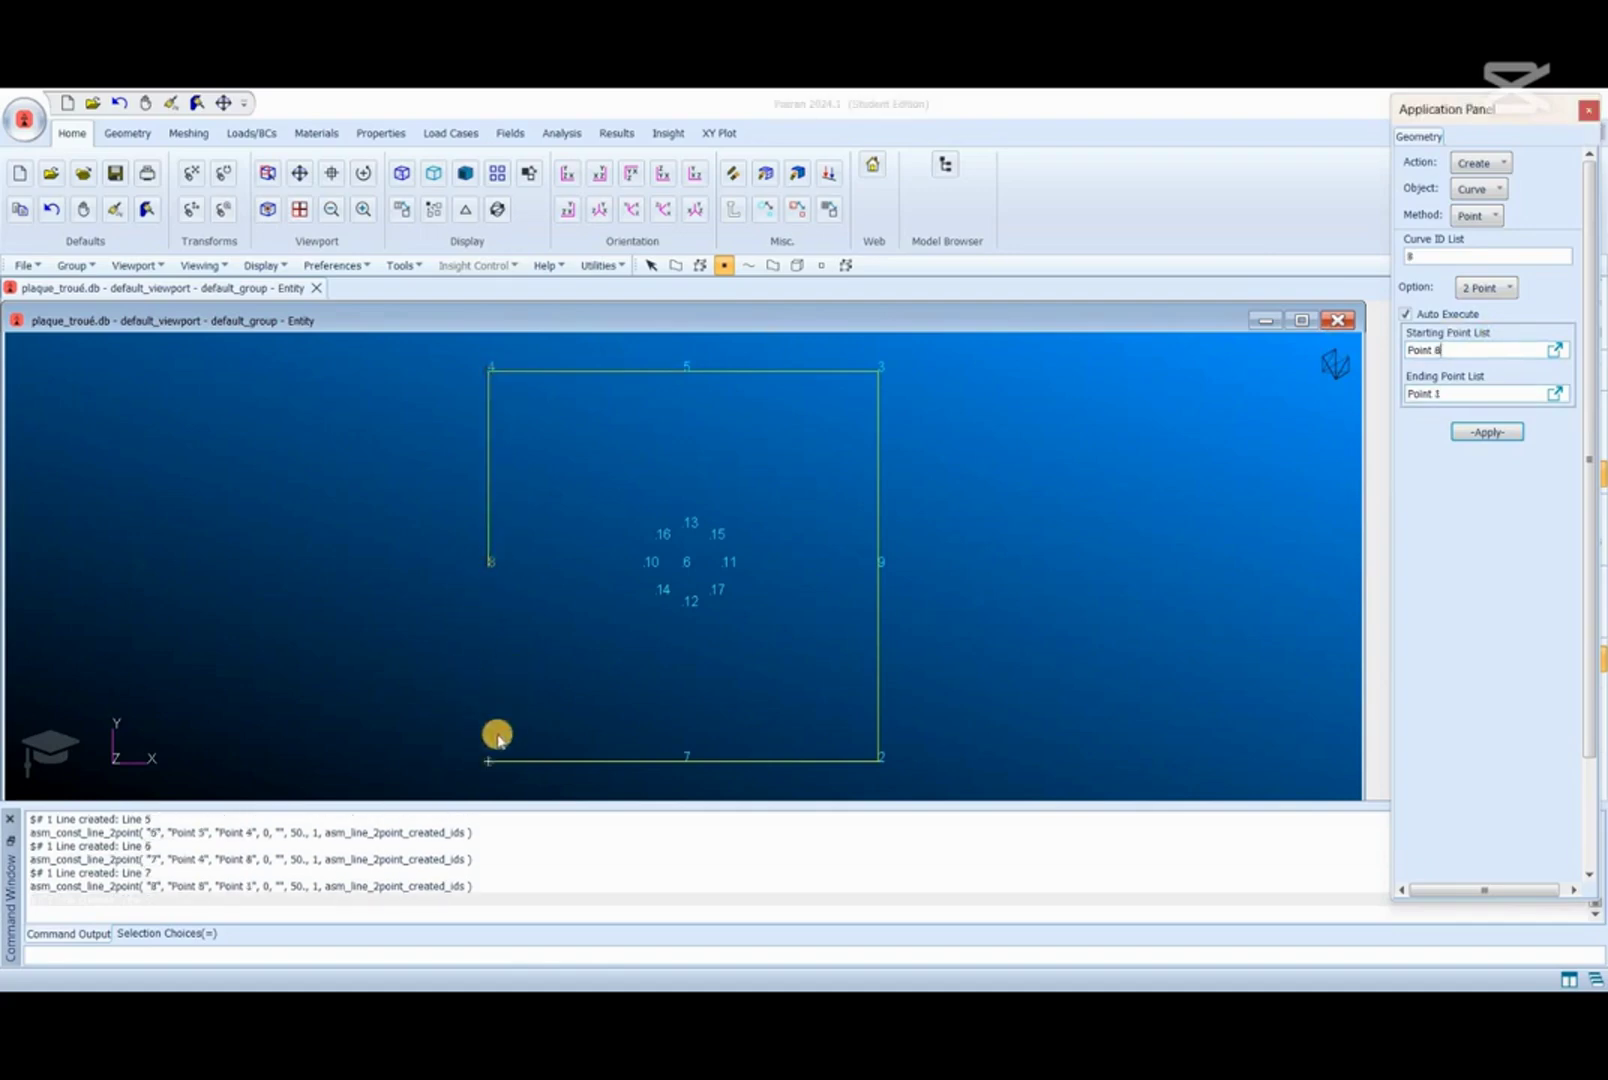
Step: Create 2 Point curves from Point 1 to Point 14, Point 7 to Point 12, Point 17 to Point 2, and Point 17 to Point 9
left_click(658, 593)
left_click(686, 758)
left_click(689, 603)
left_click(715, 593)
left_click(838, 735)
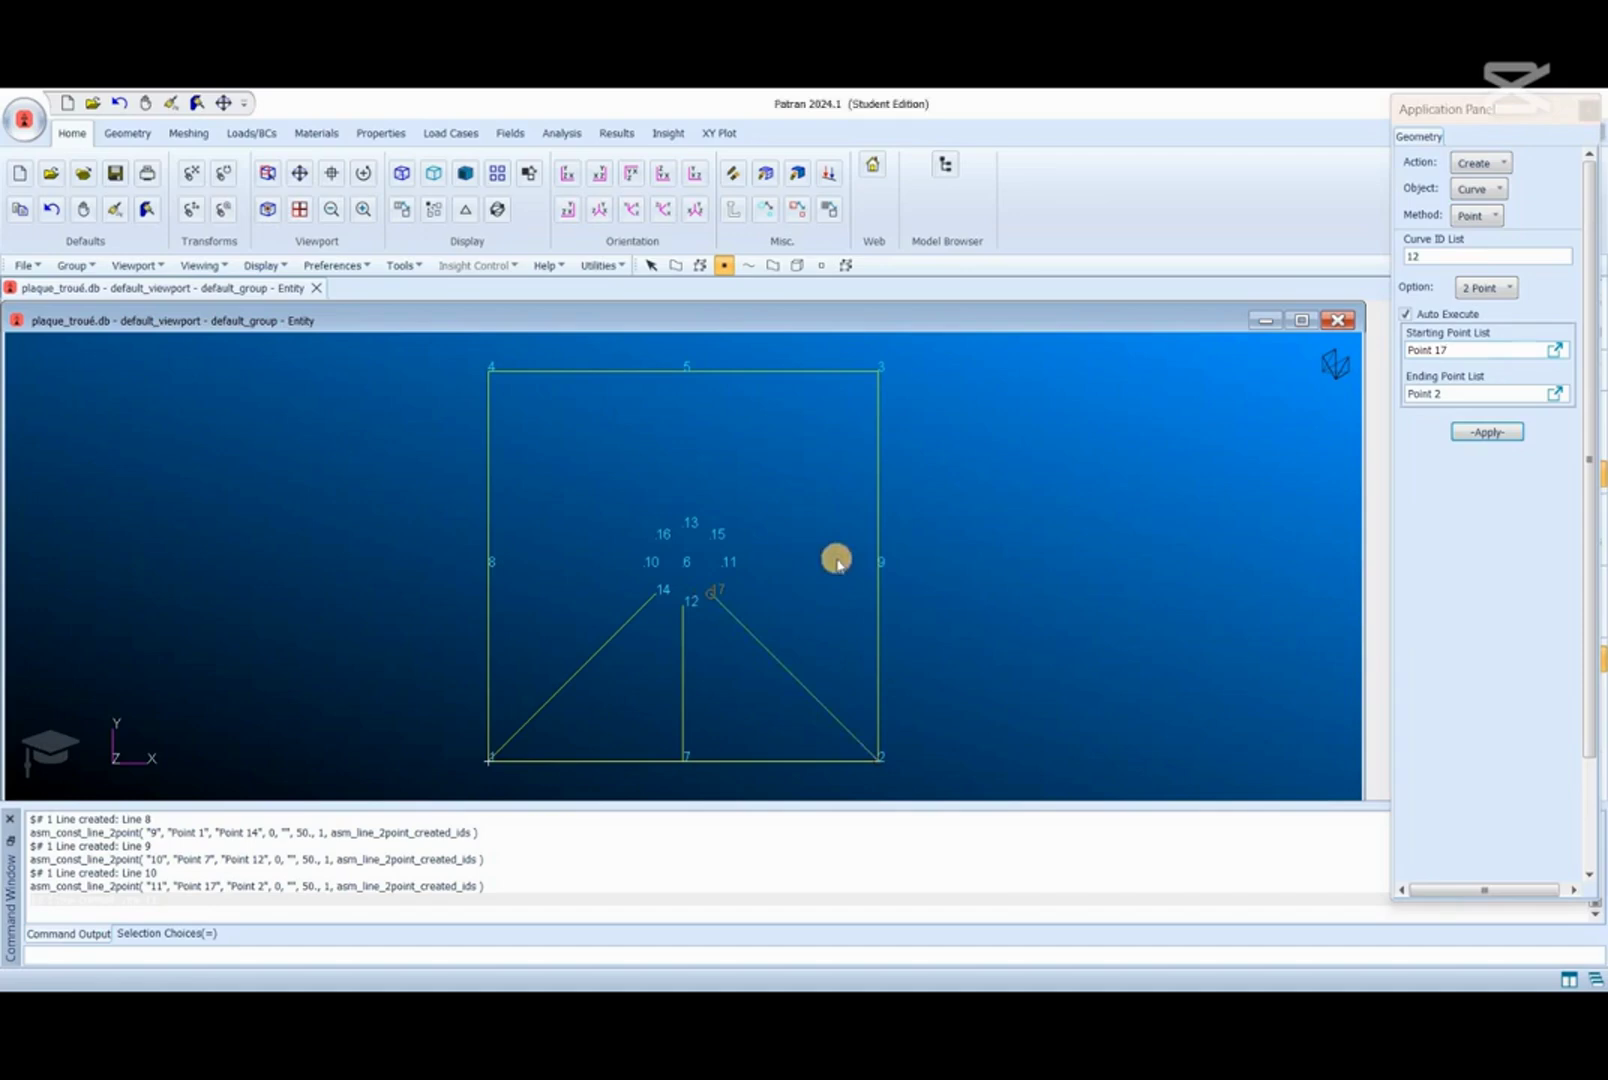
left_click(877, 569)
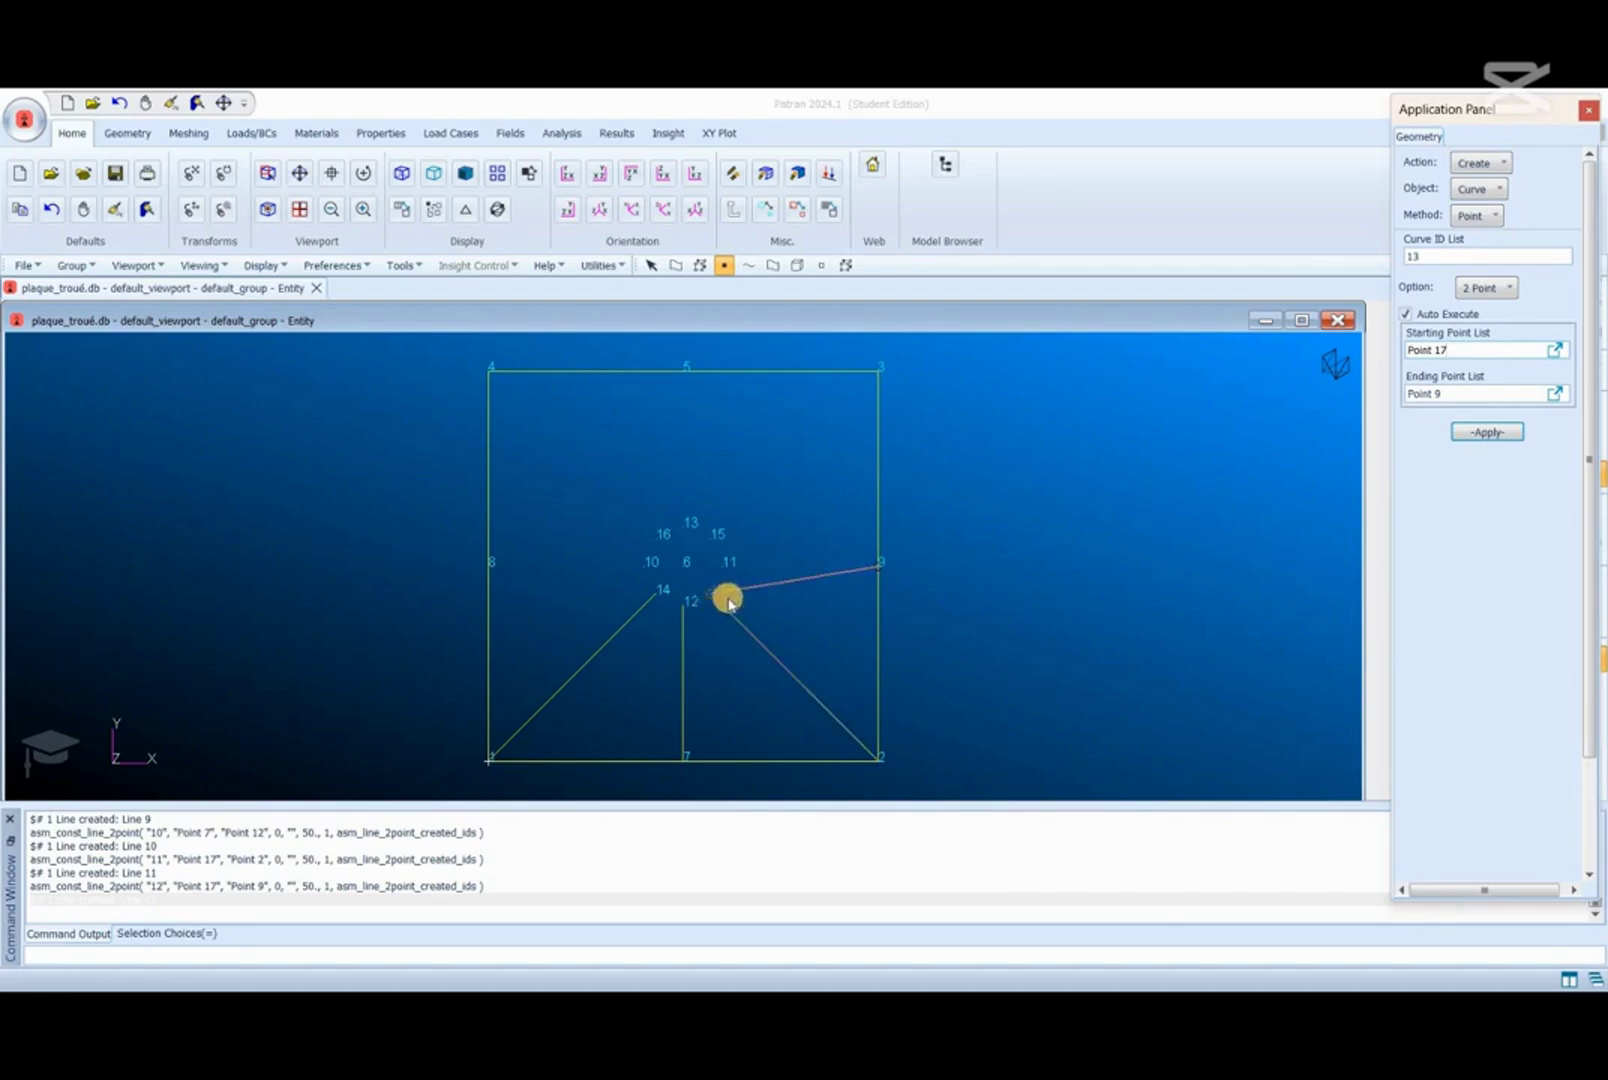
Step: Undo the curve from Point 17 to Point 9, and create 2 Point curves from Point 11 to Point 9 and Point 15 to Point 3
left_click(51, 209)
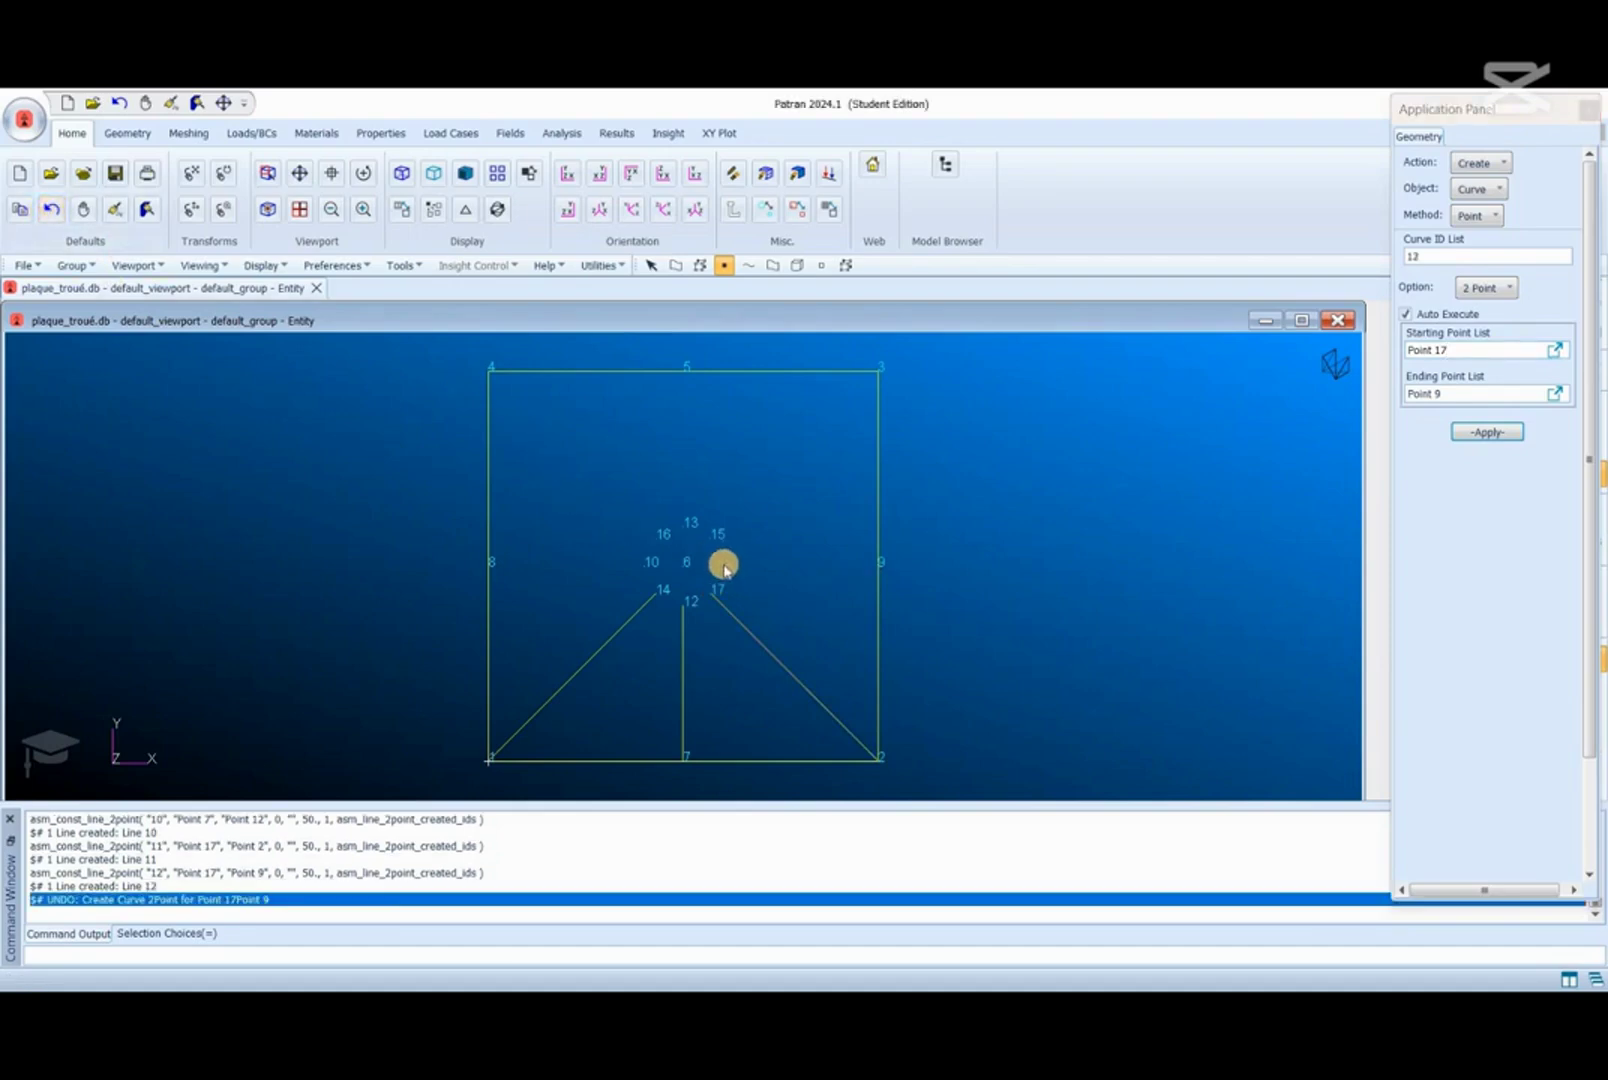
left_click(881, 569)
left_click(728, 527)
left_click(879, 367)
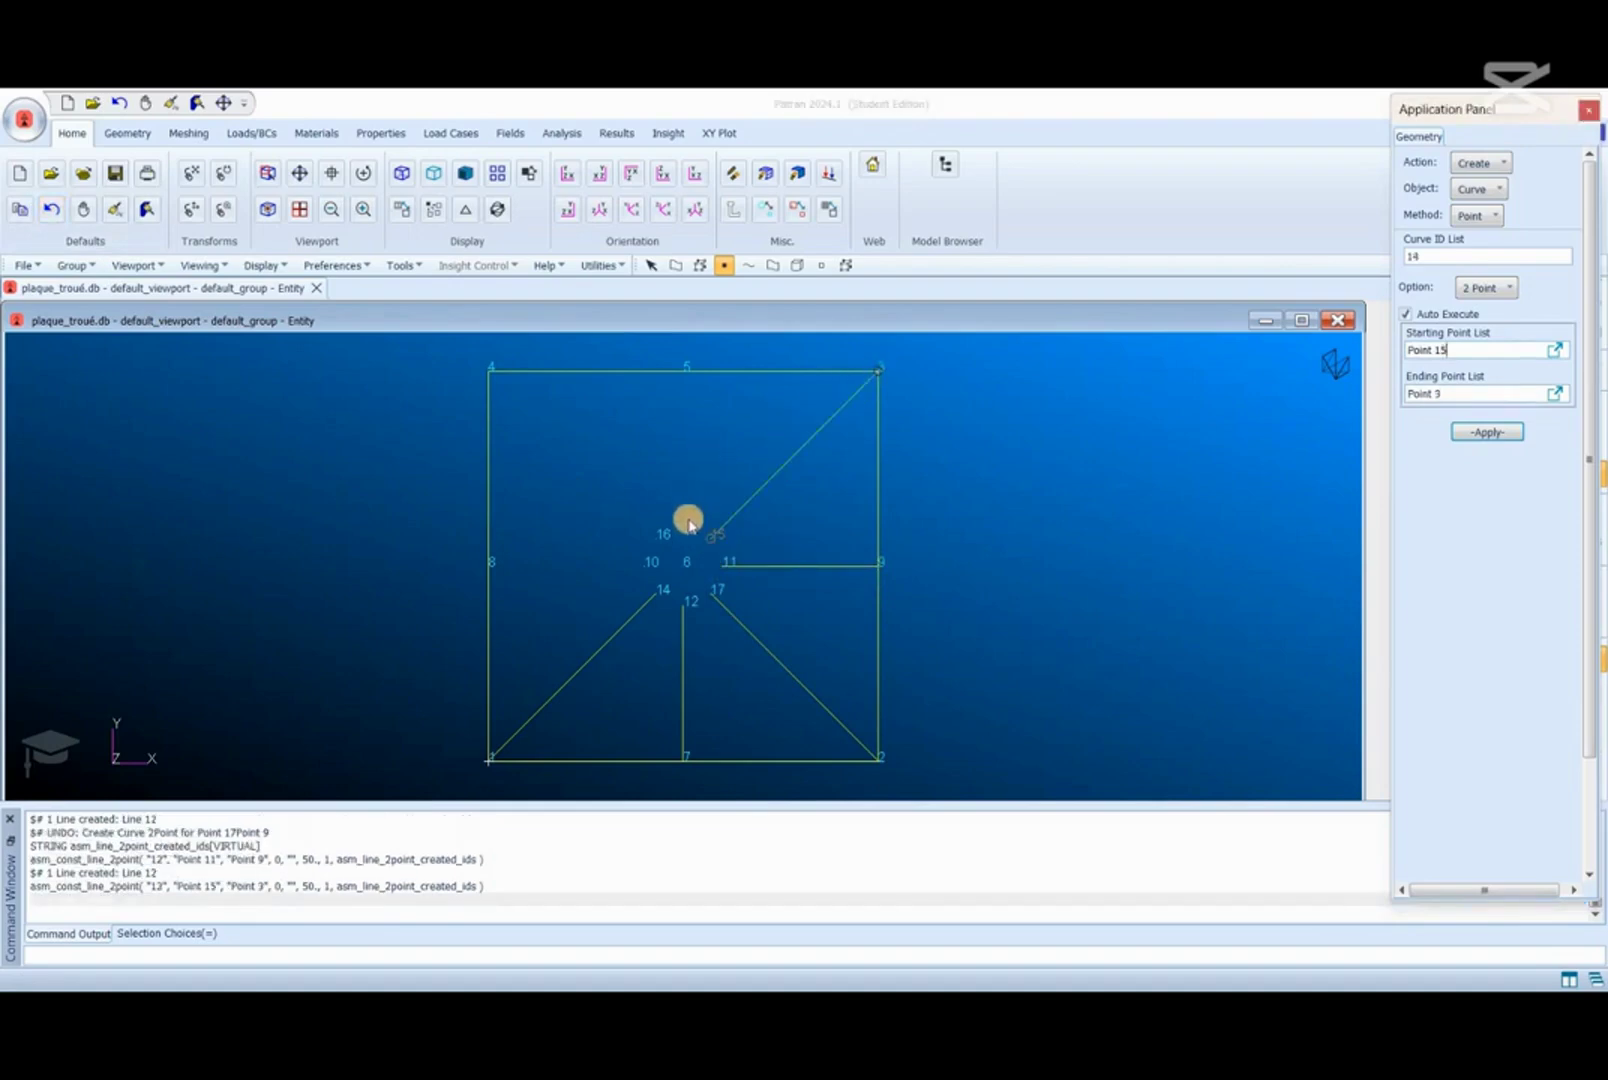
Step: Create 2 Point curves from Point 13 to Point 5, Point 16 to Point 4, and Point 10 to Point 8
left_click(688, 368)
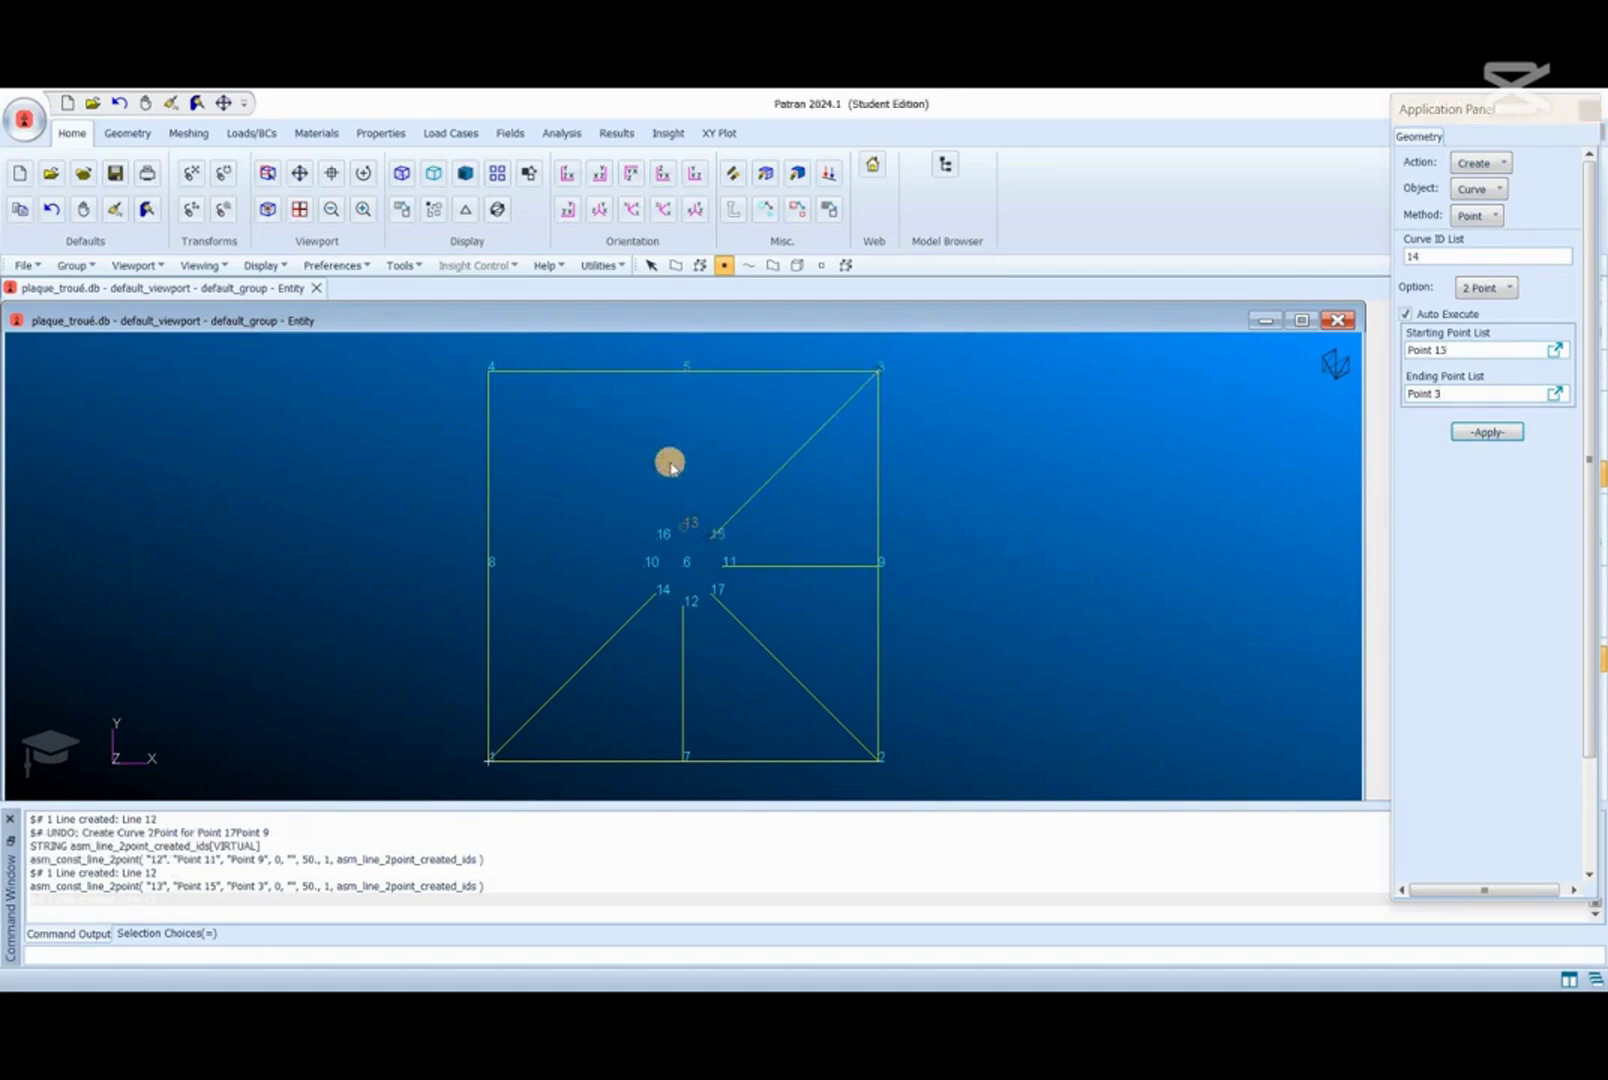
left_click(662, 536)
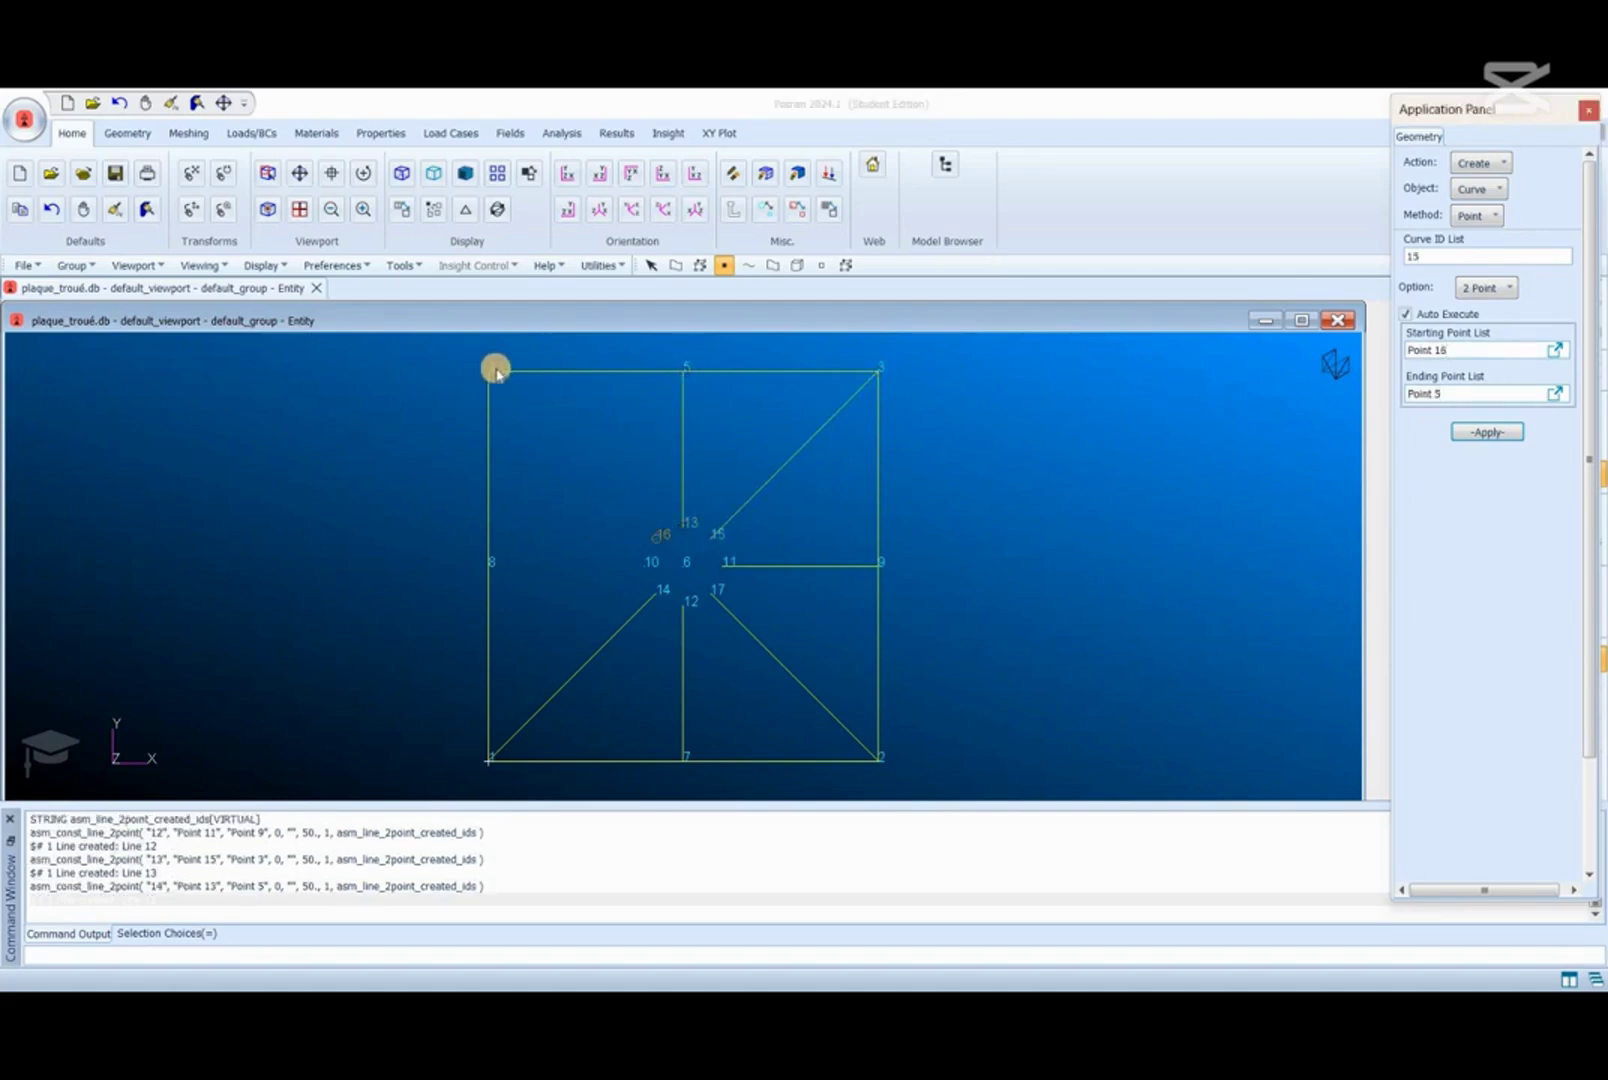
left_click(595, 468)
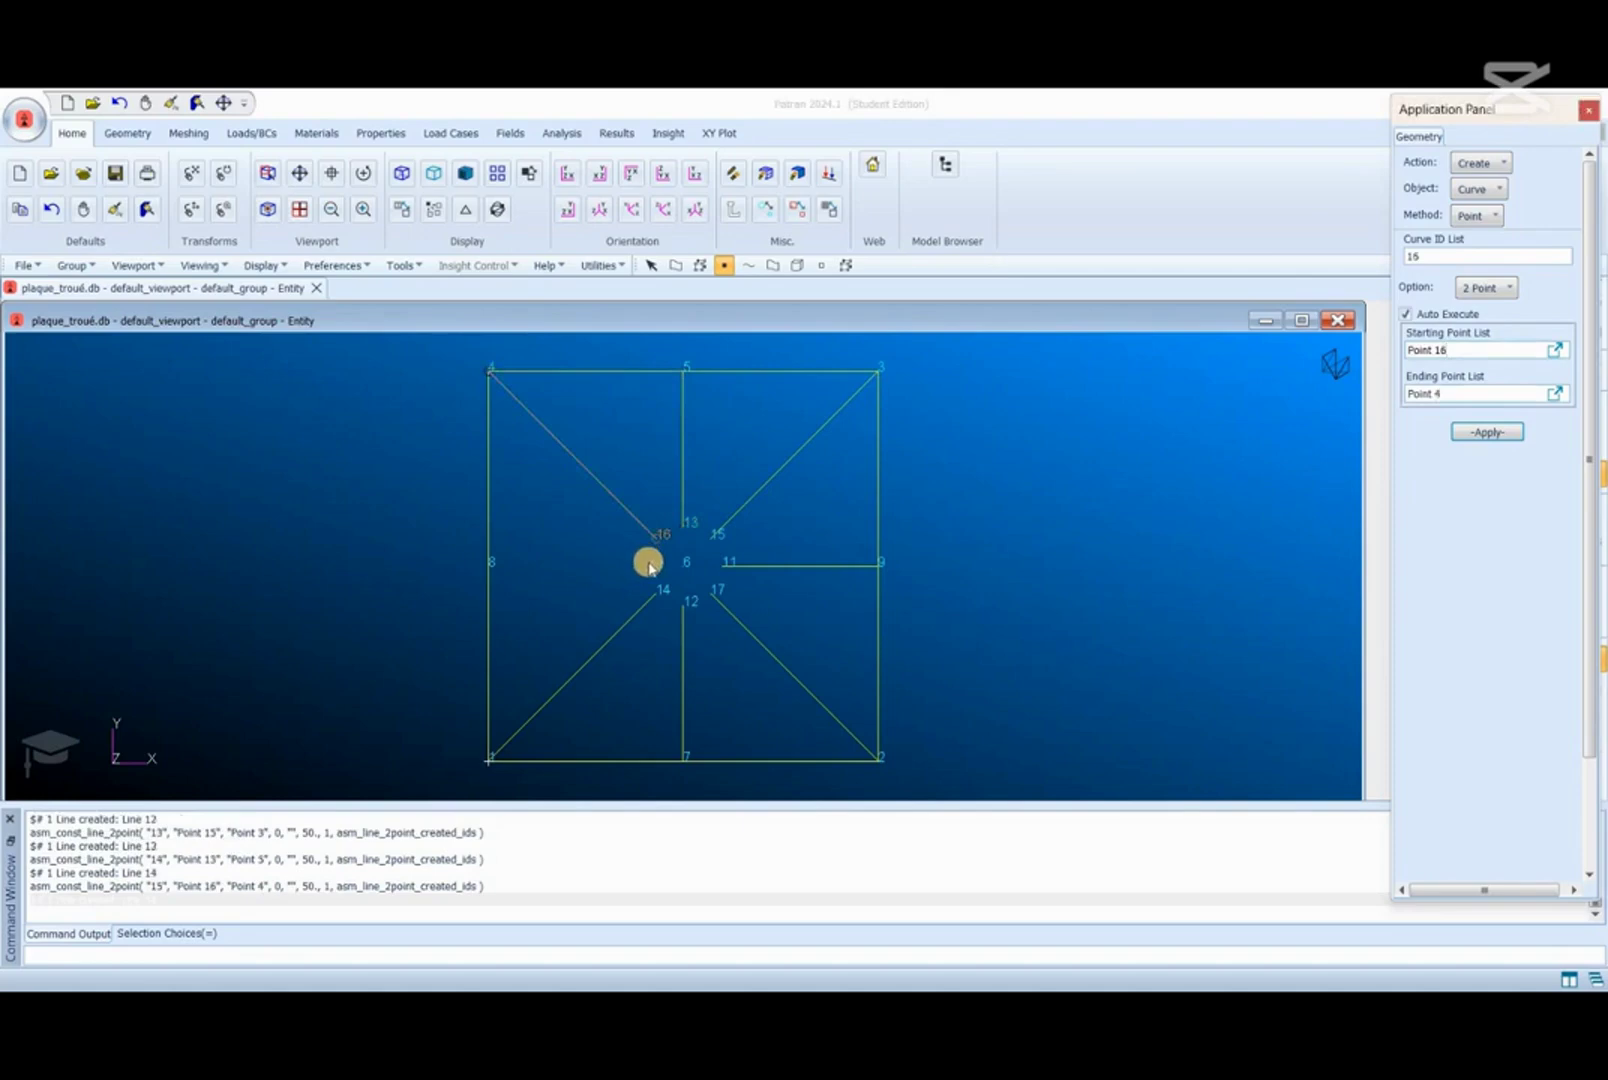
left_click(649, 565)
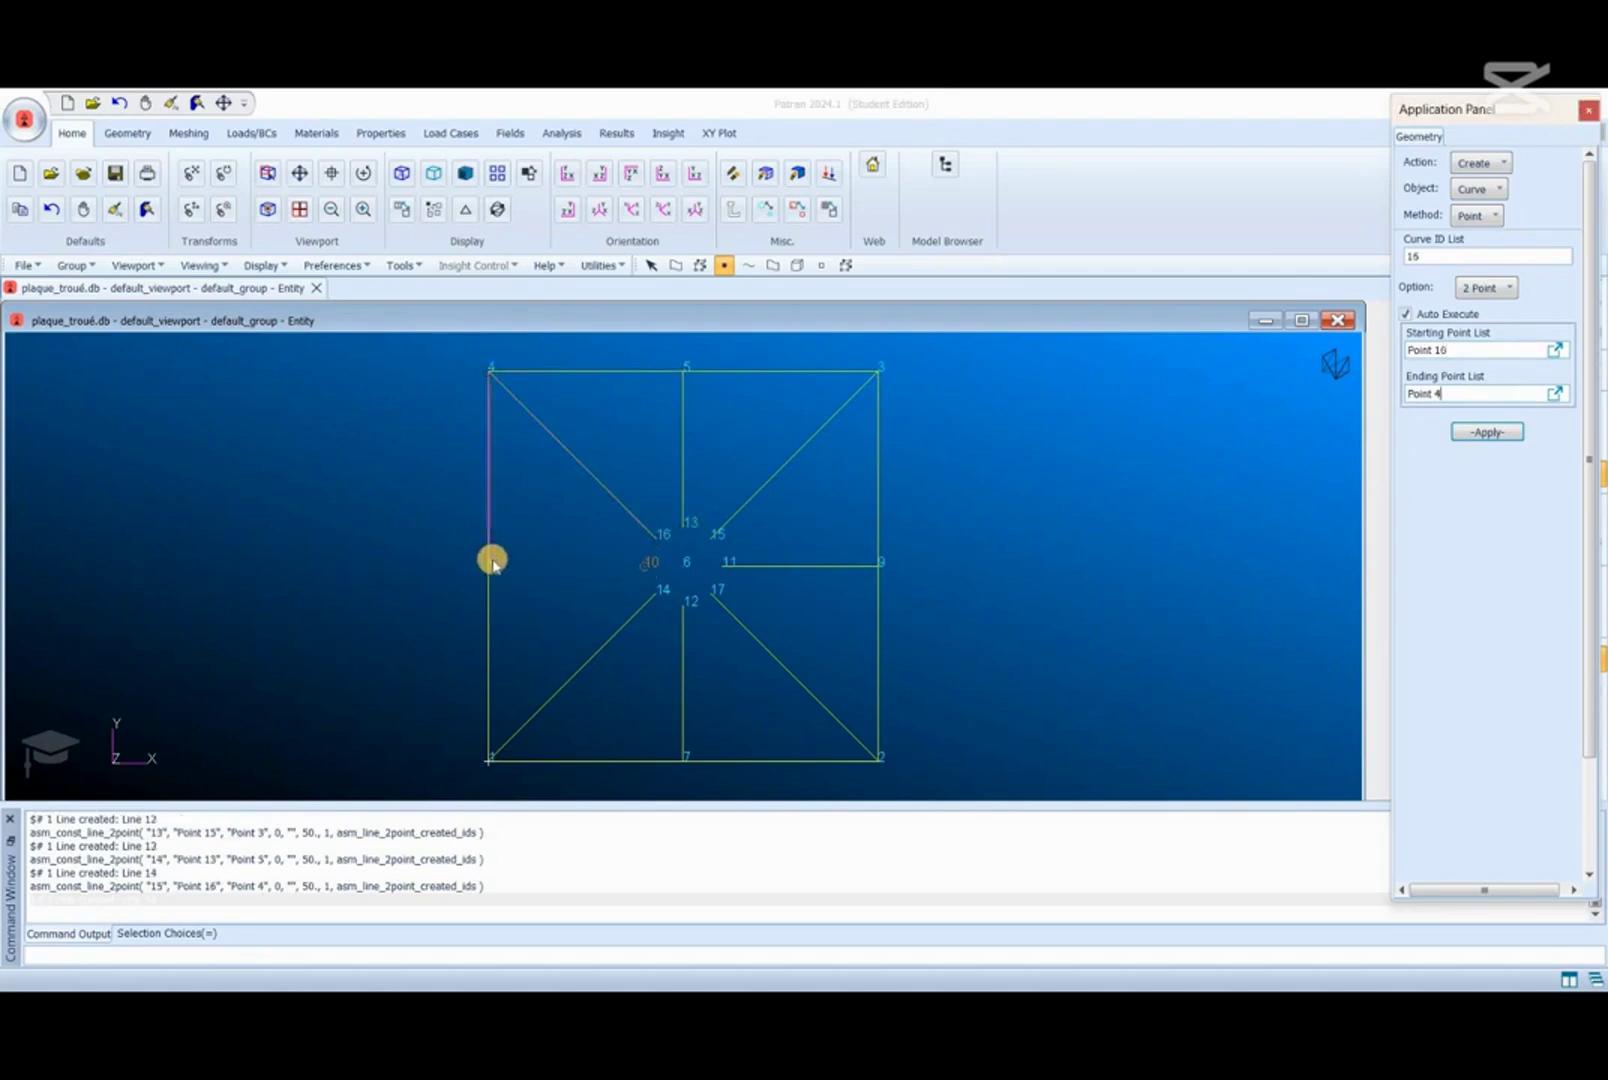
left_click(492, 563)
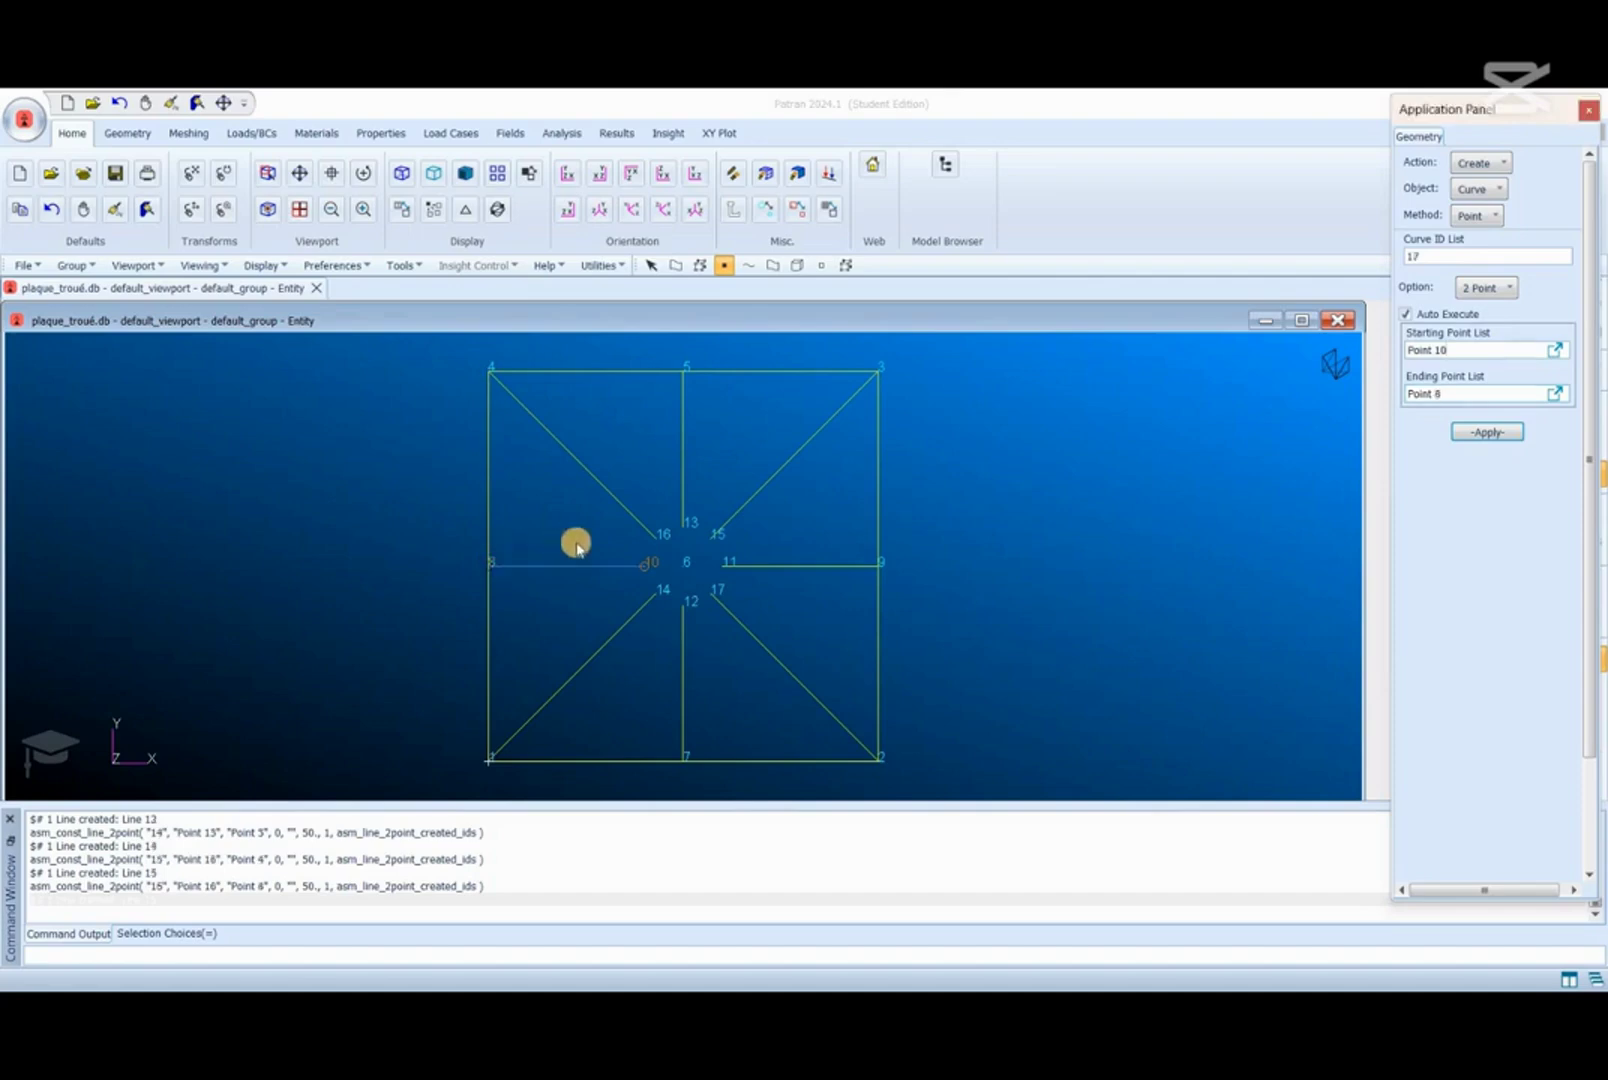
Step: Try straight 2 Point curves along the hole from Point 16 to Point 10 and Point 10 to Point 14, and undo the second
left_click(656, 550)
left_click(649, 566)
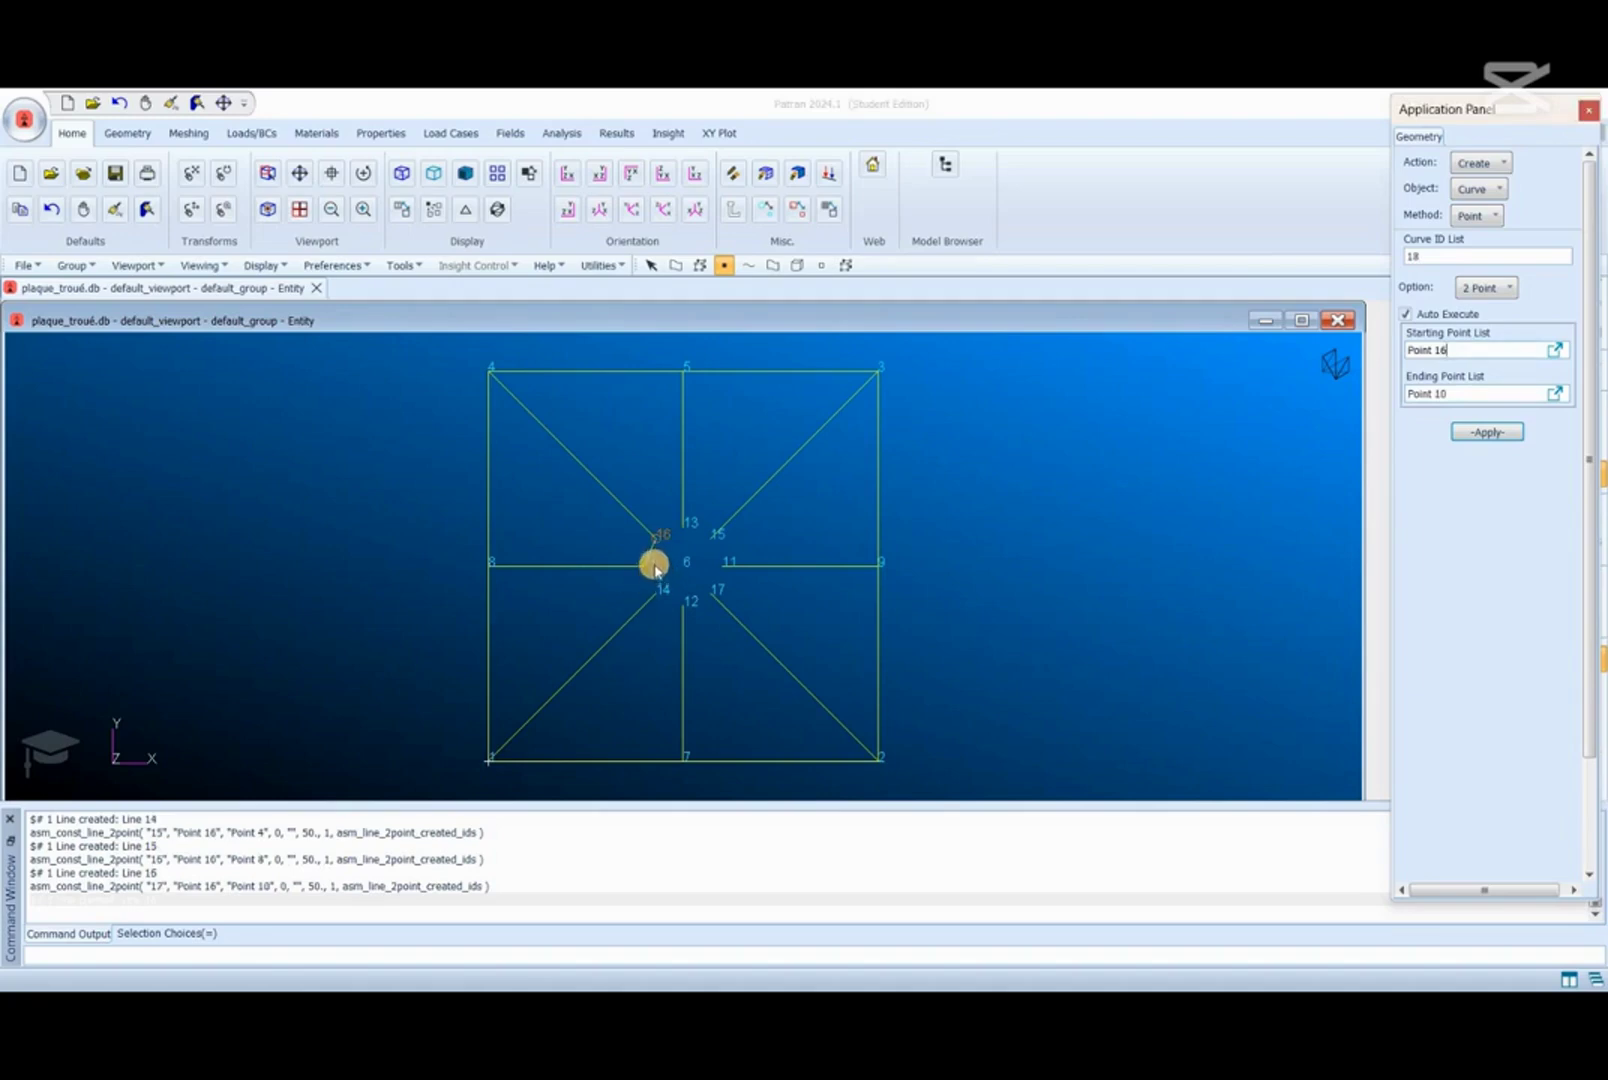
left_click(660, 596)
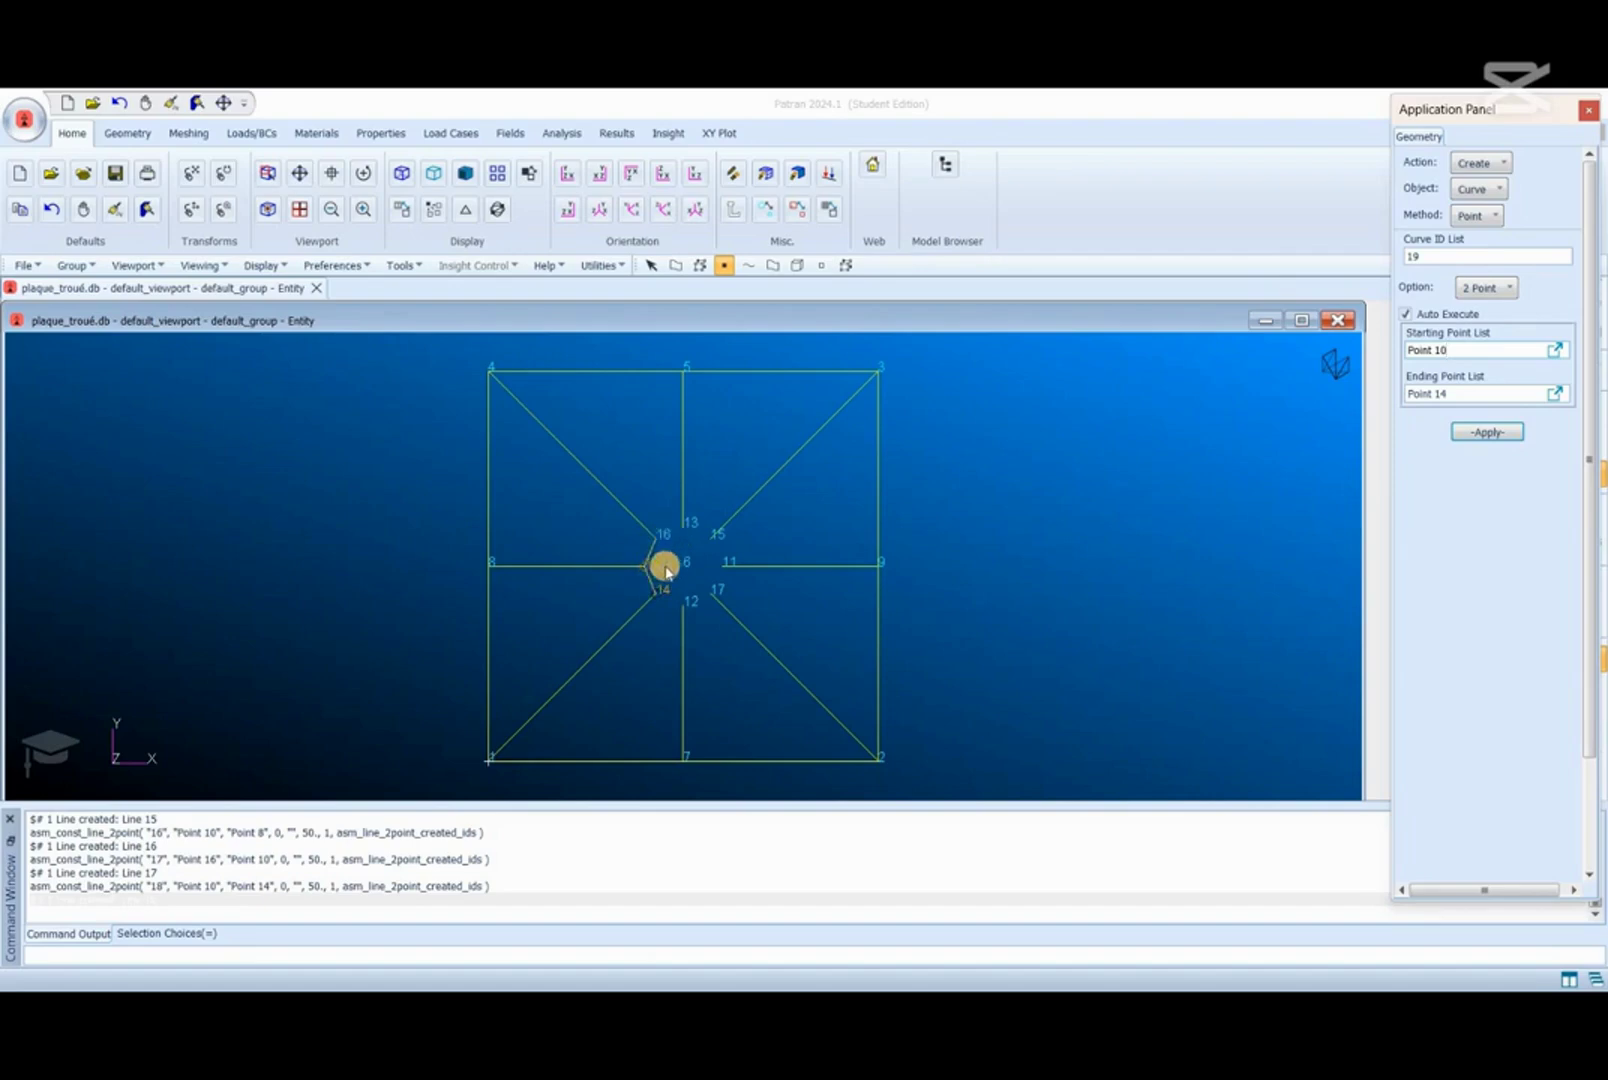
left_click(51, 208)
left_click(620, 506)
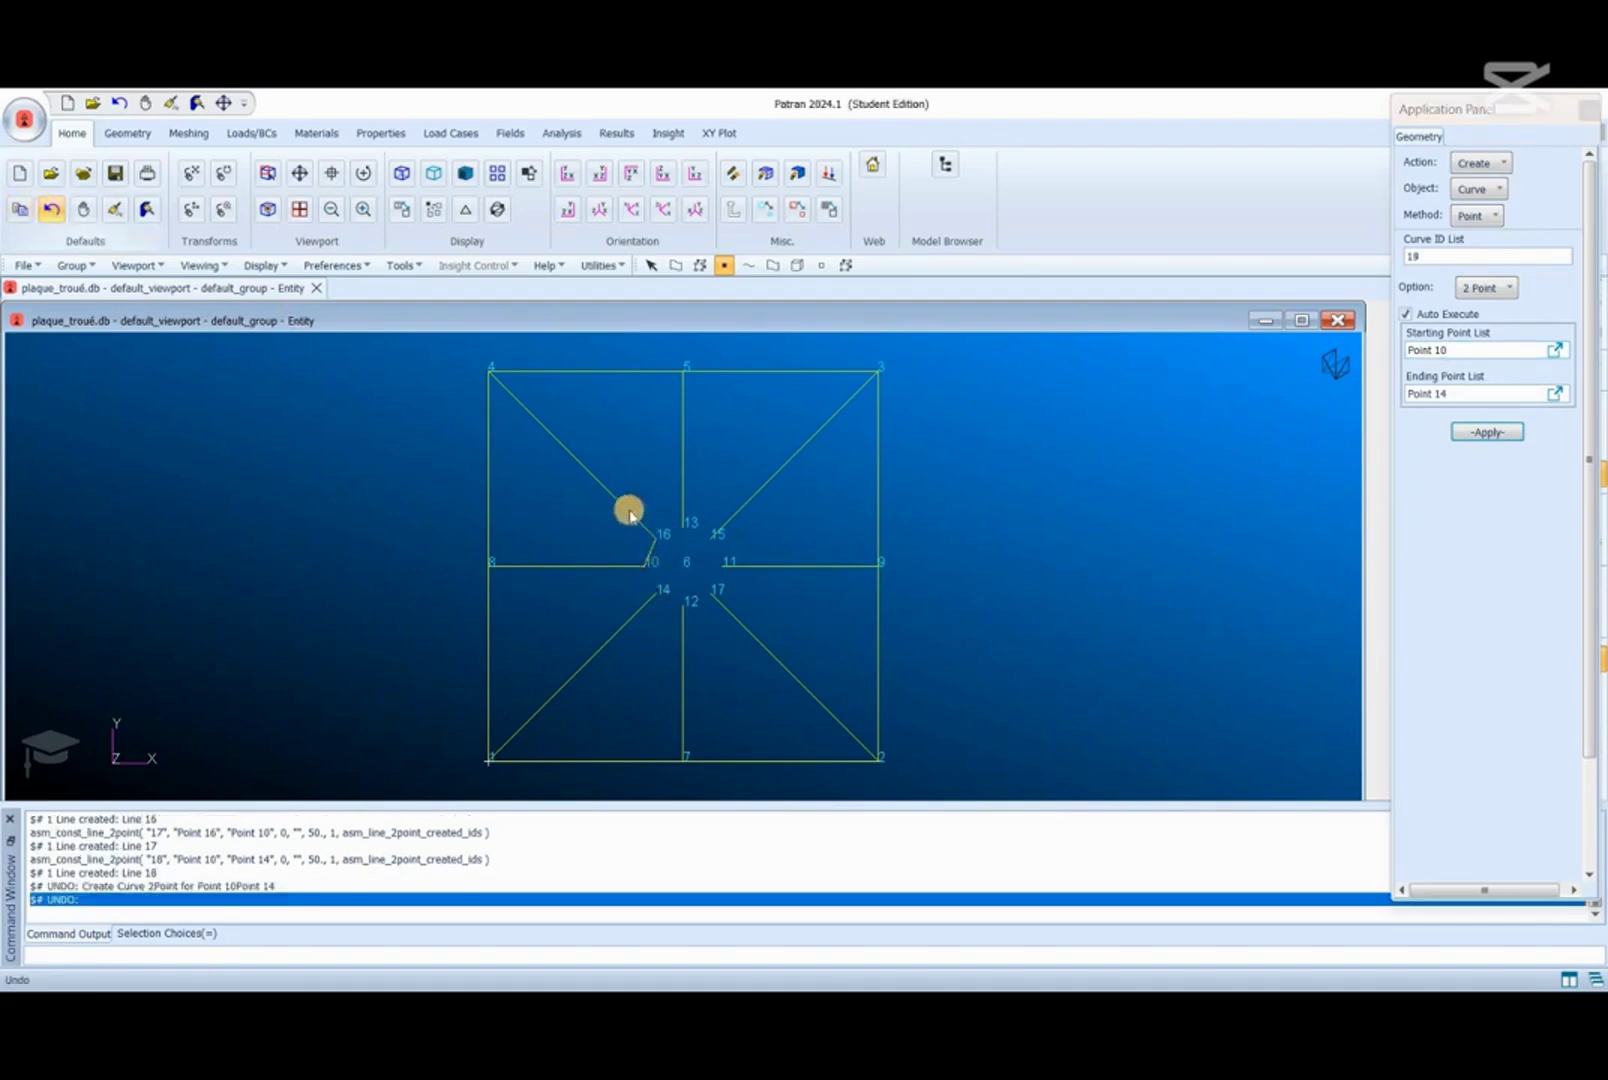
Step: Delete the straight Curve 17 between Point 16 and Point 10
left_click(1482, 164)
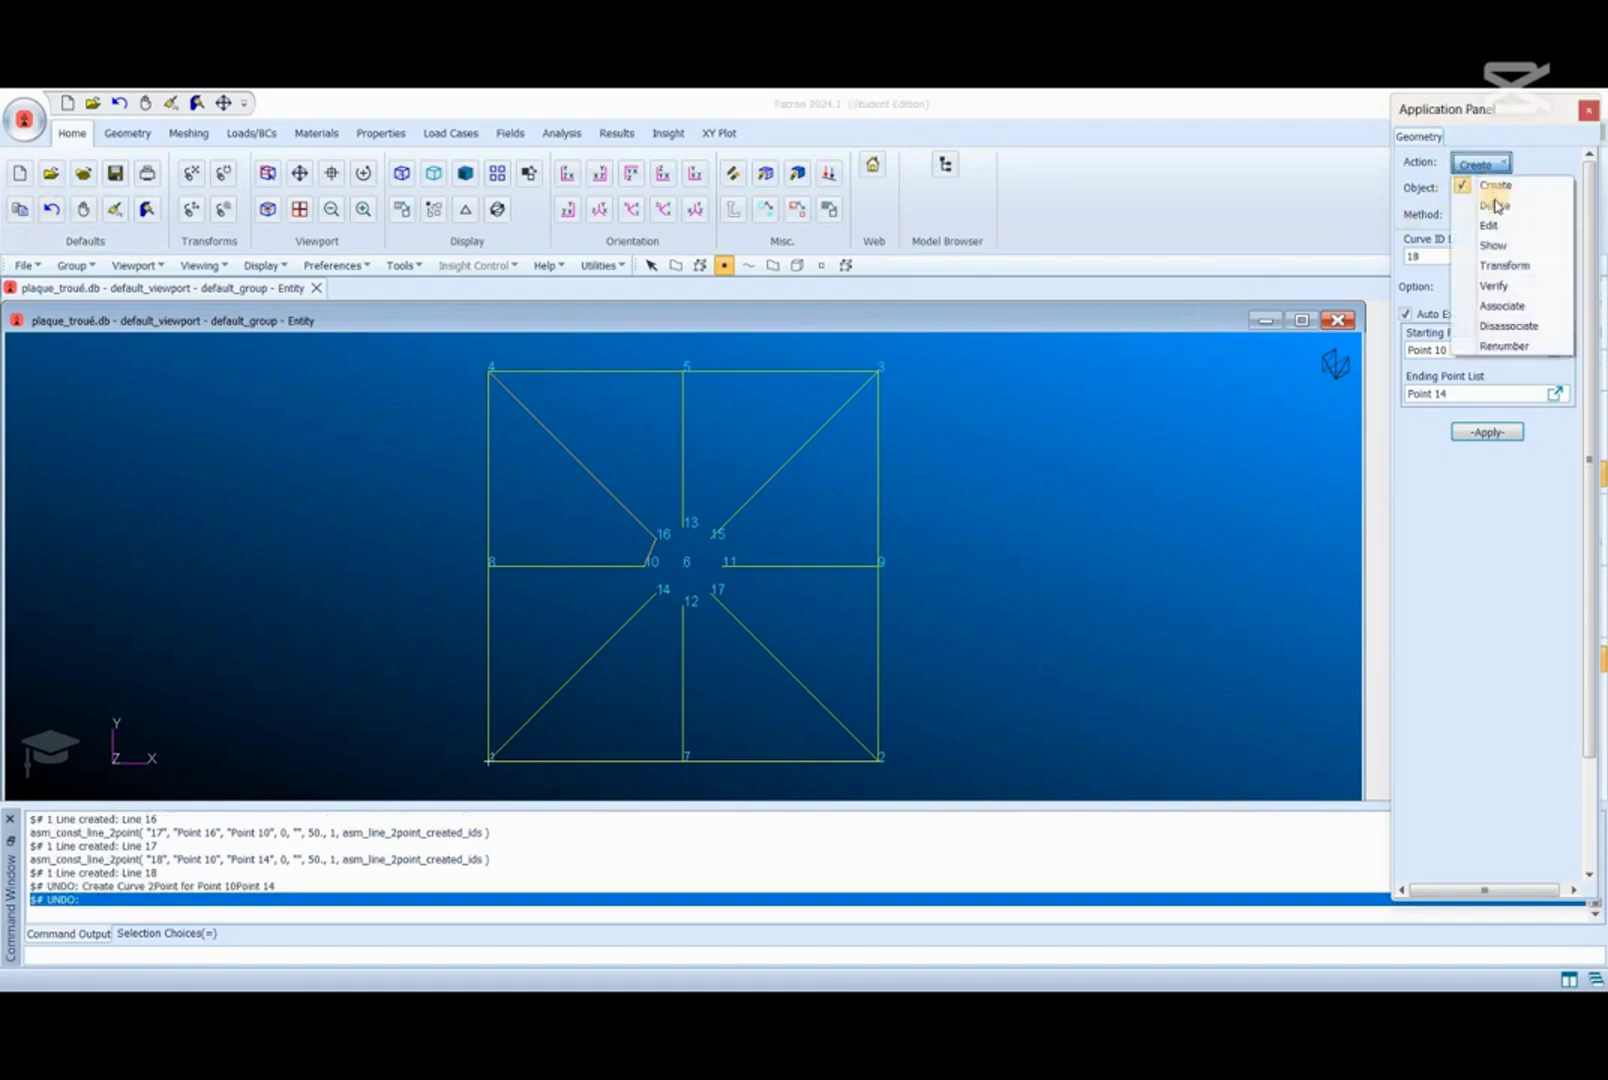
left_click(1480, 198)
left_click(1474, 189)
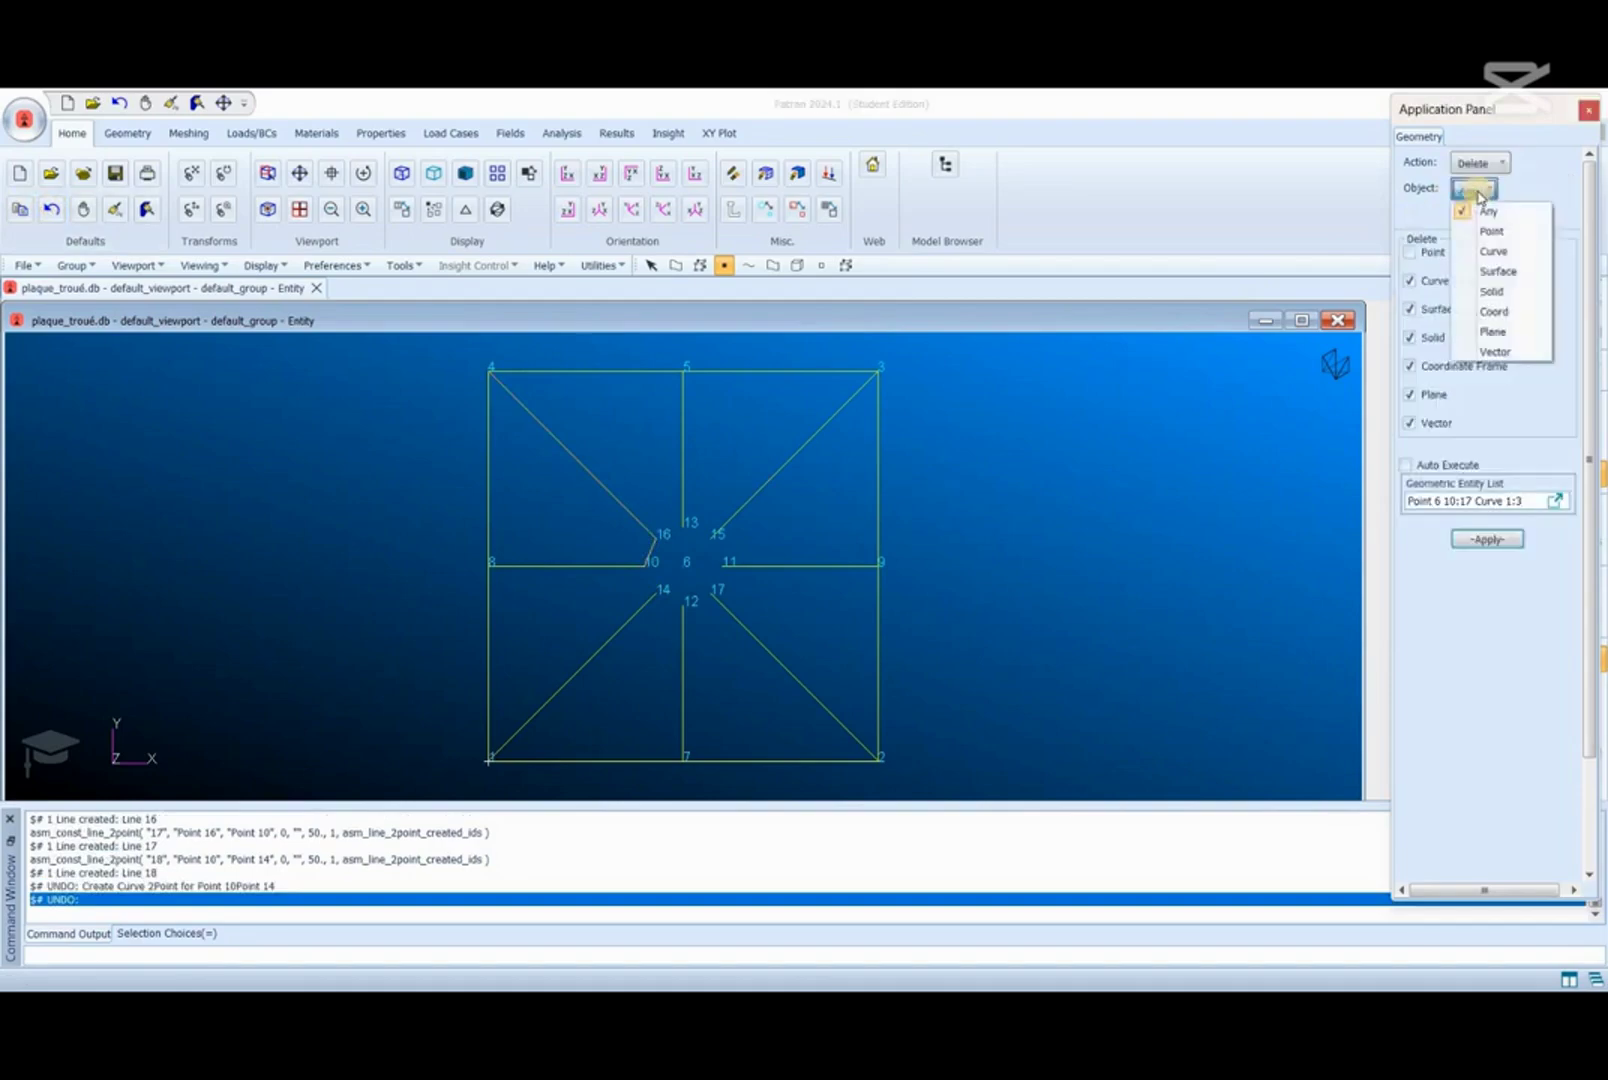
left_click(1484, 211)
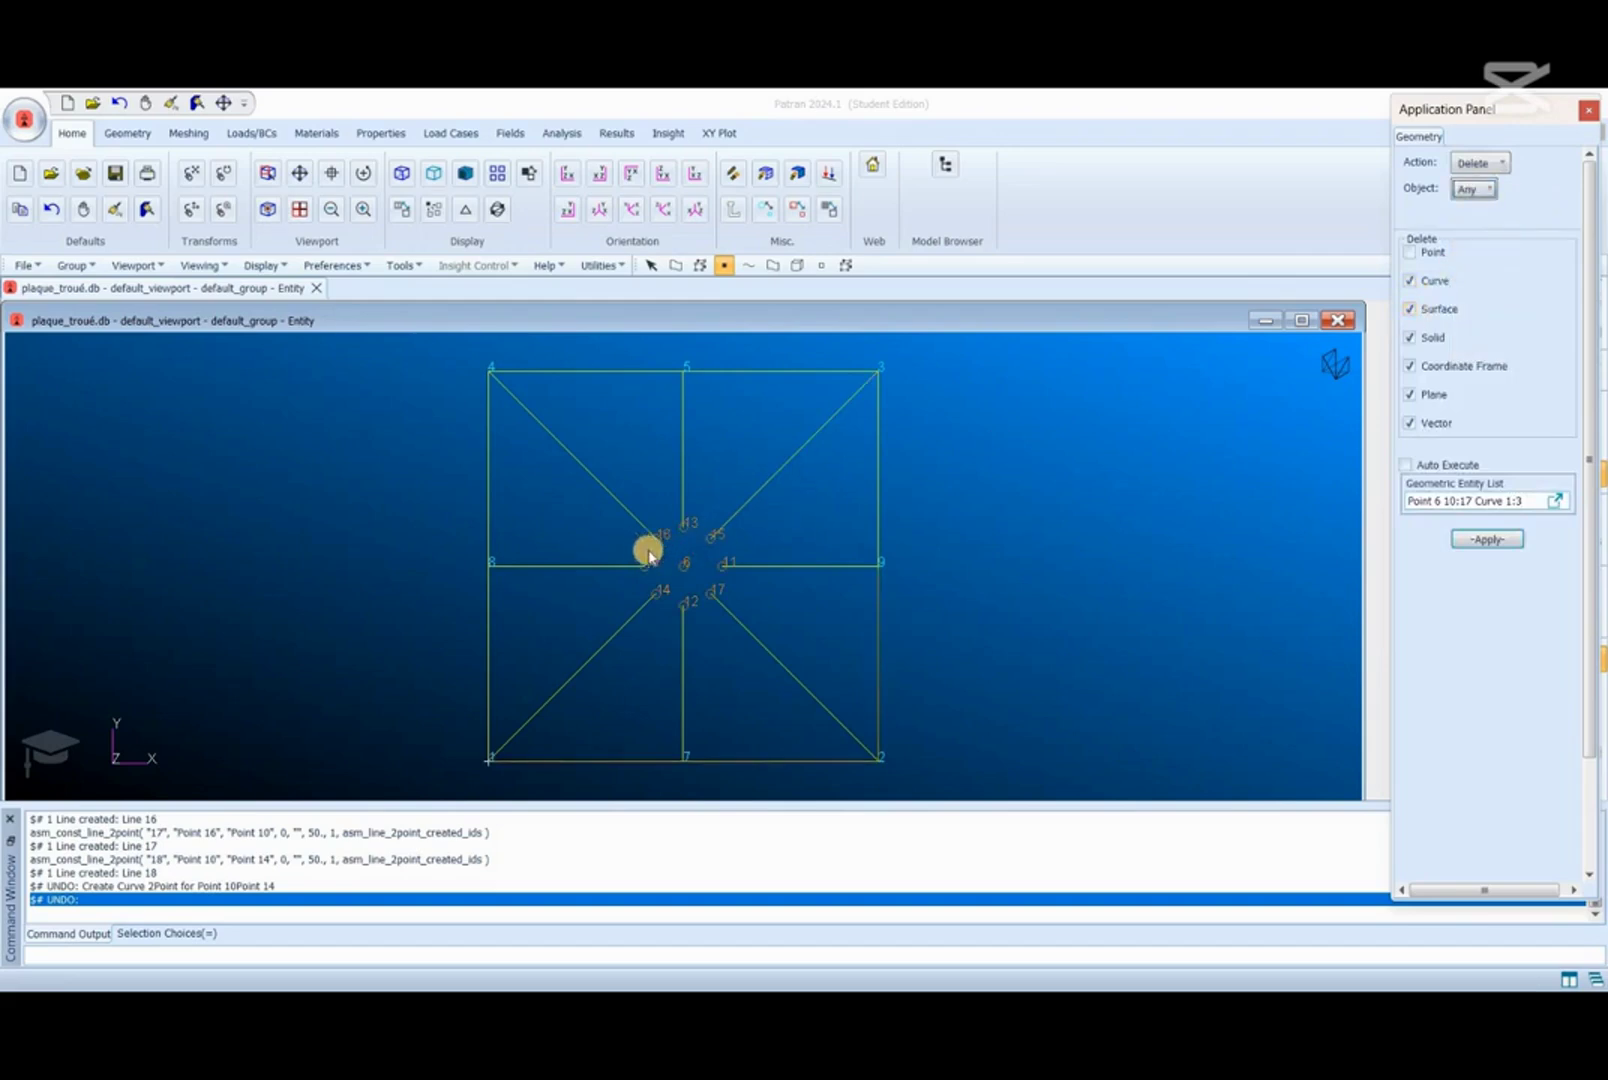
left_click(820, 576)
left_click(1487, 539)
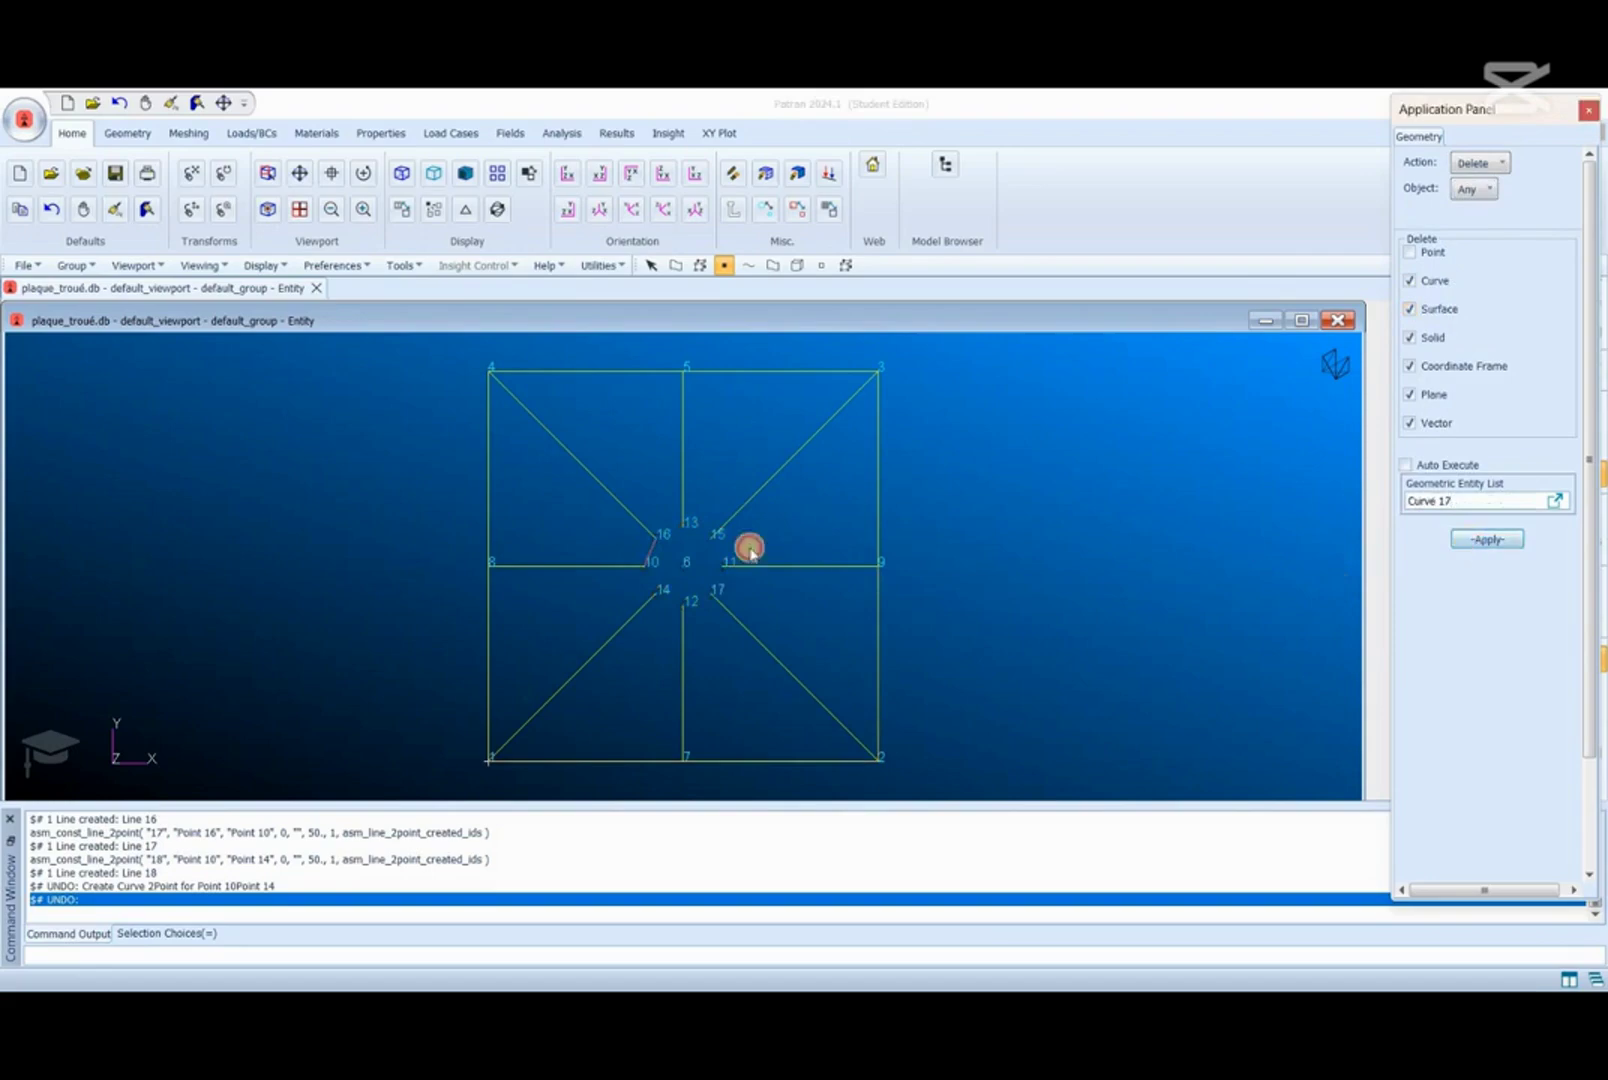
Step: Create a 2D Arc2Point curve with the Center option, centred on Point 6, from Point 14 to Point 12
left_click(1476, 172)
left_click(1488, 190)
left_click(1487, 190)
left_click(1489, 192)
left_click(1477, 216)
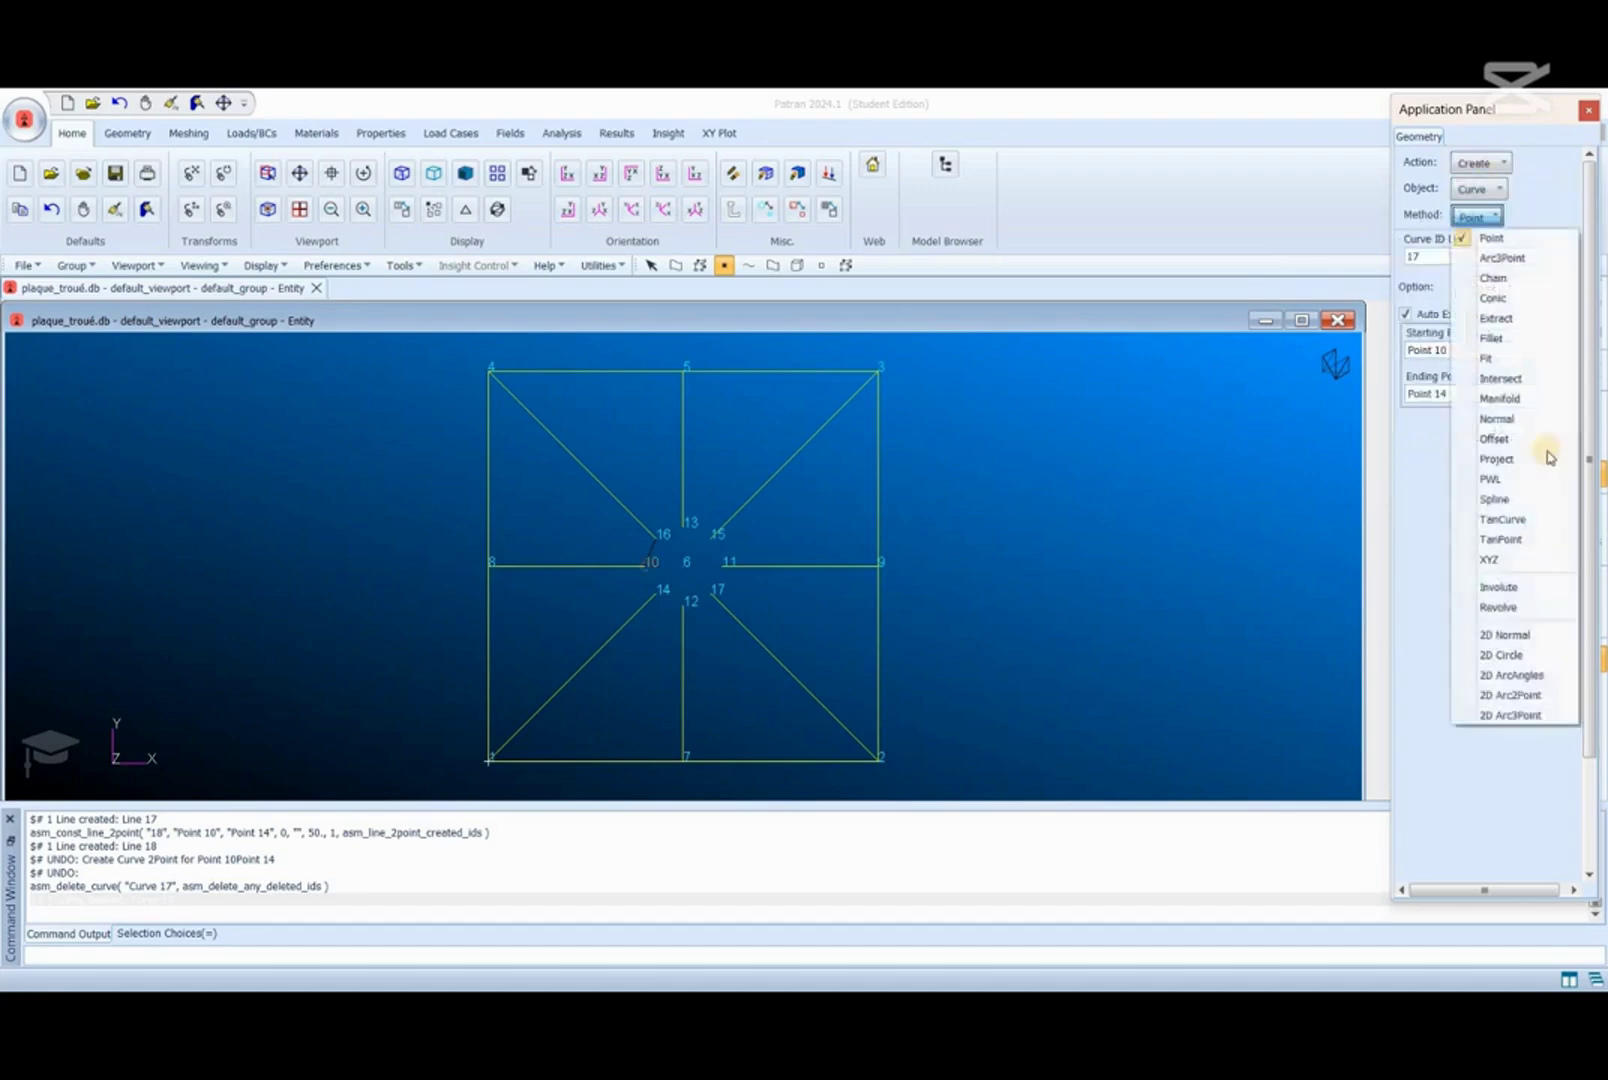
left_click(1507, 655)
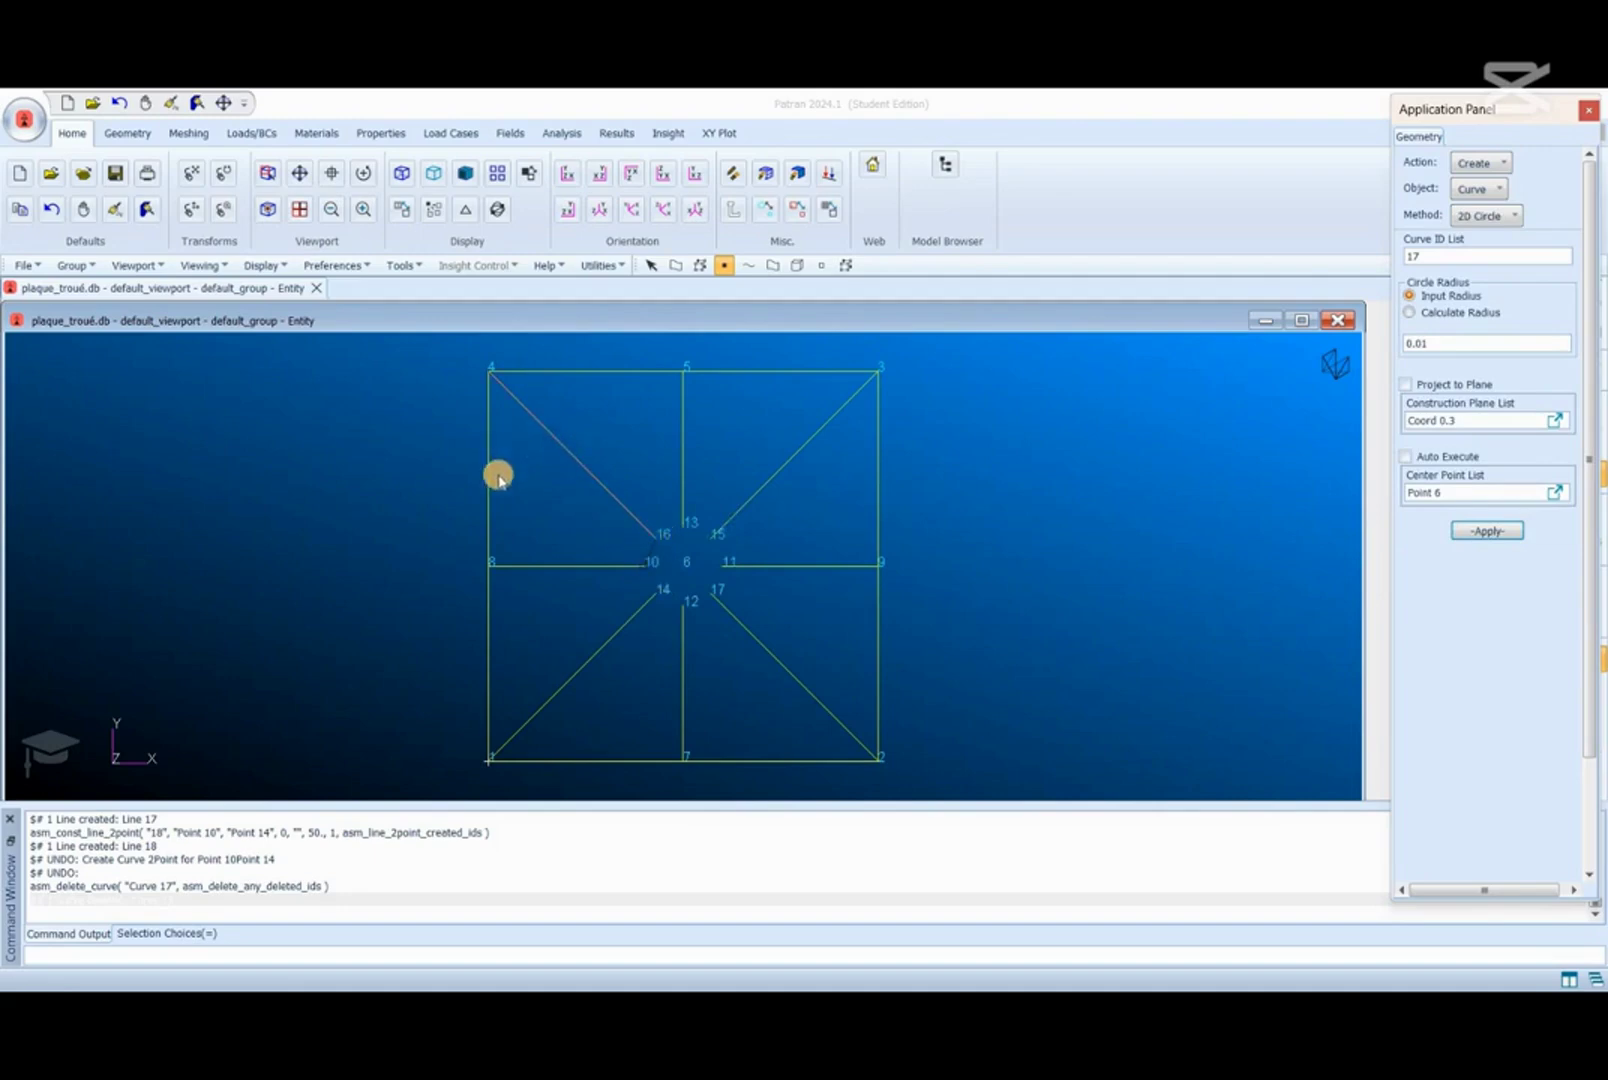
left_click(1487, 215)
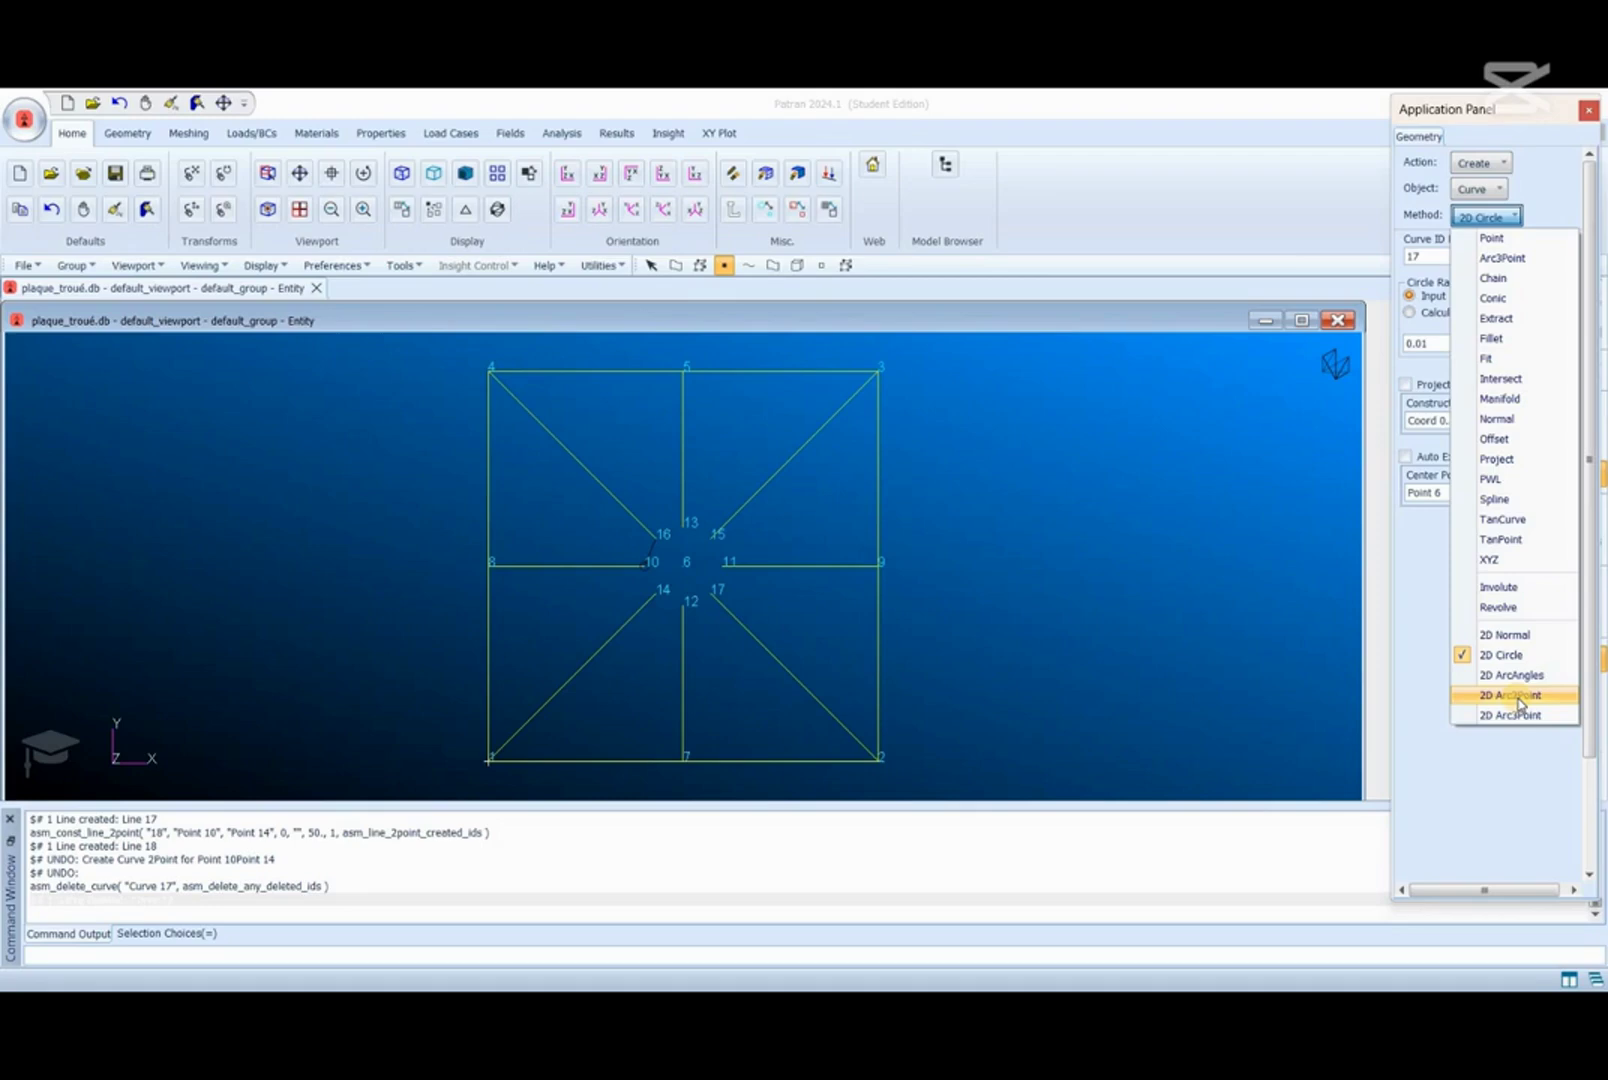
left_click(1516, 697)
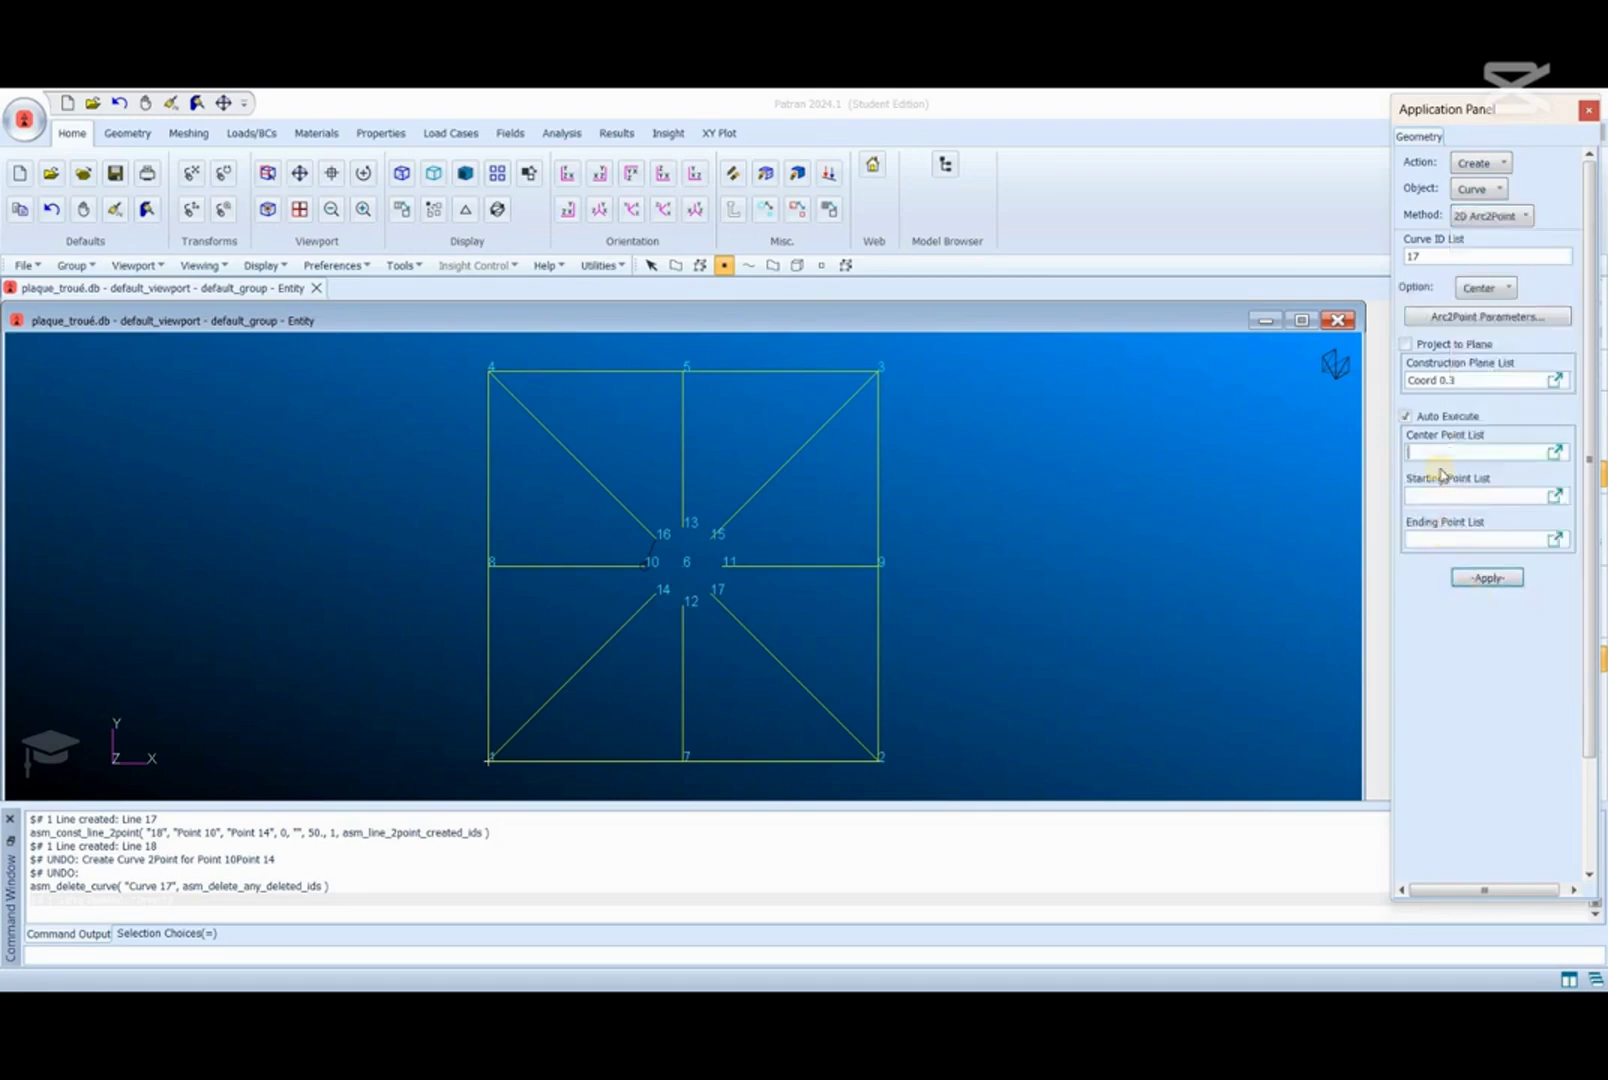
left_click(685, 565)
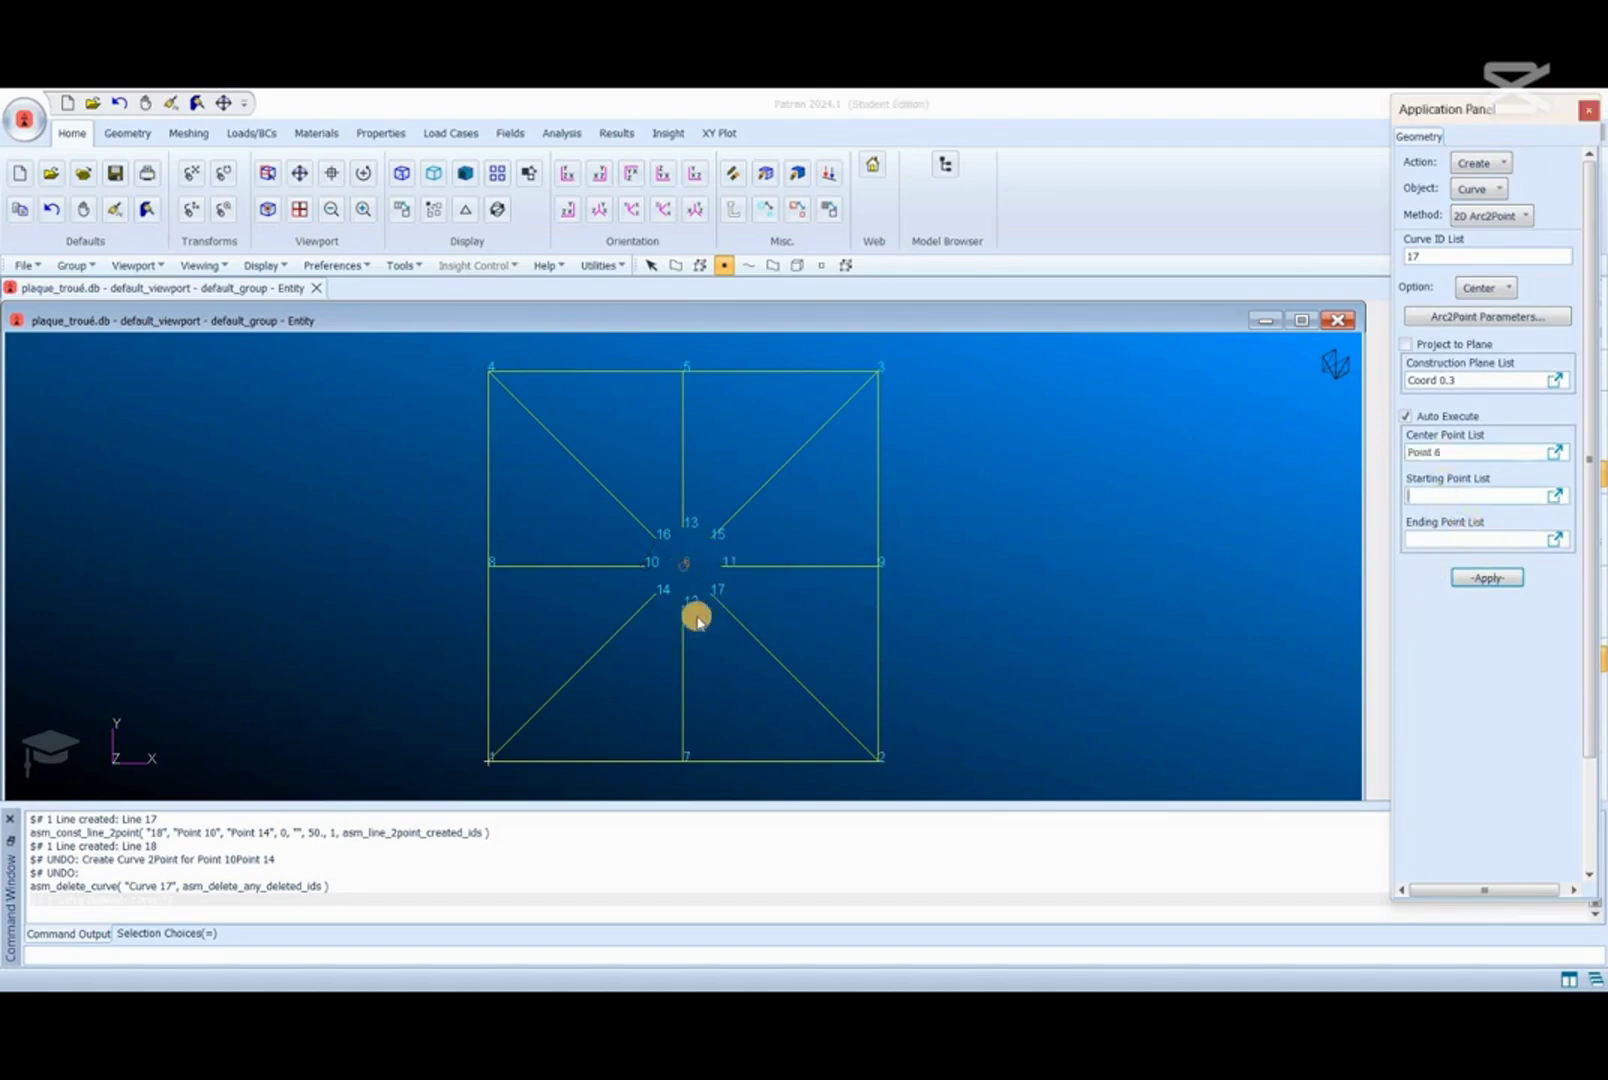
left_click(658, 592)
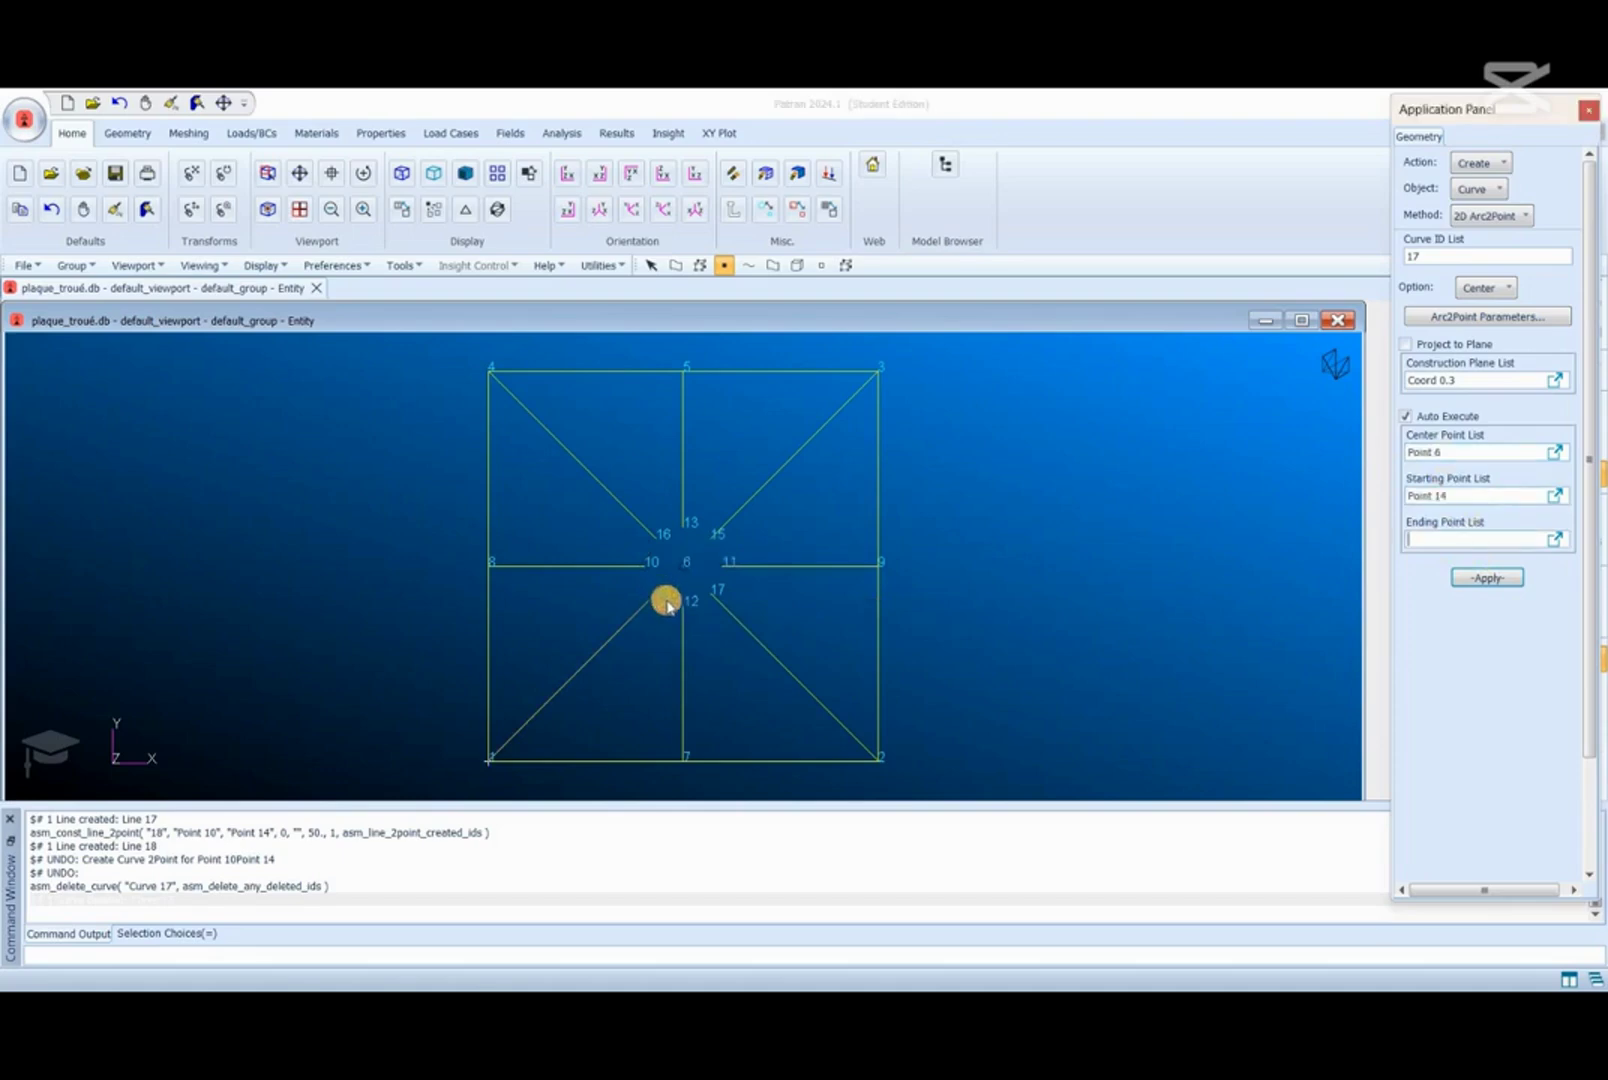
left_click(688, 603)
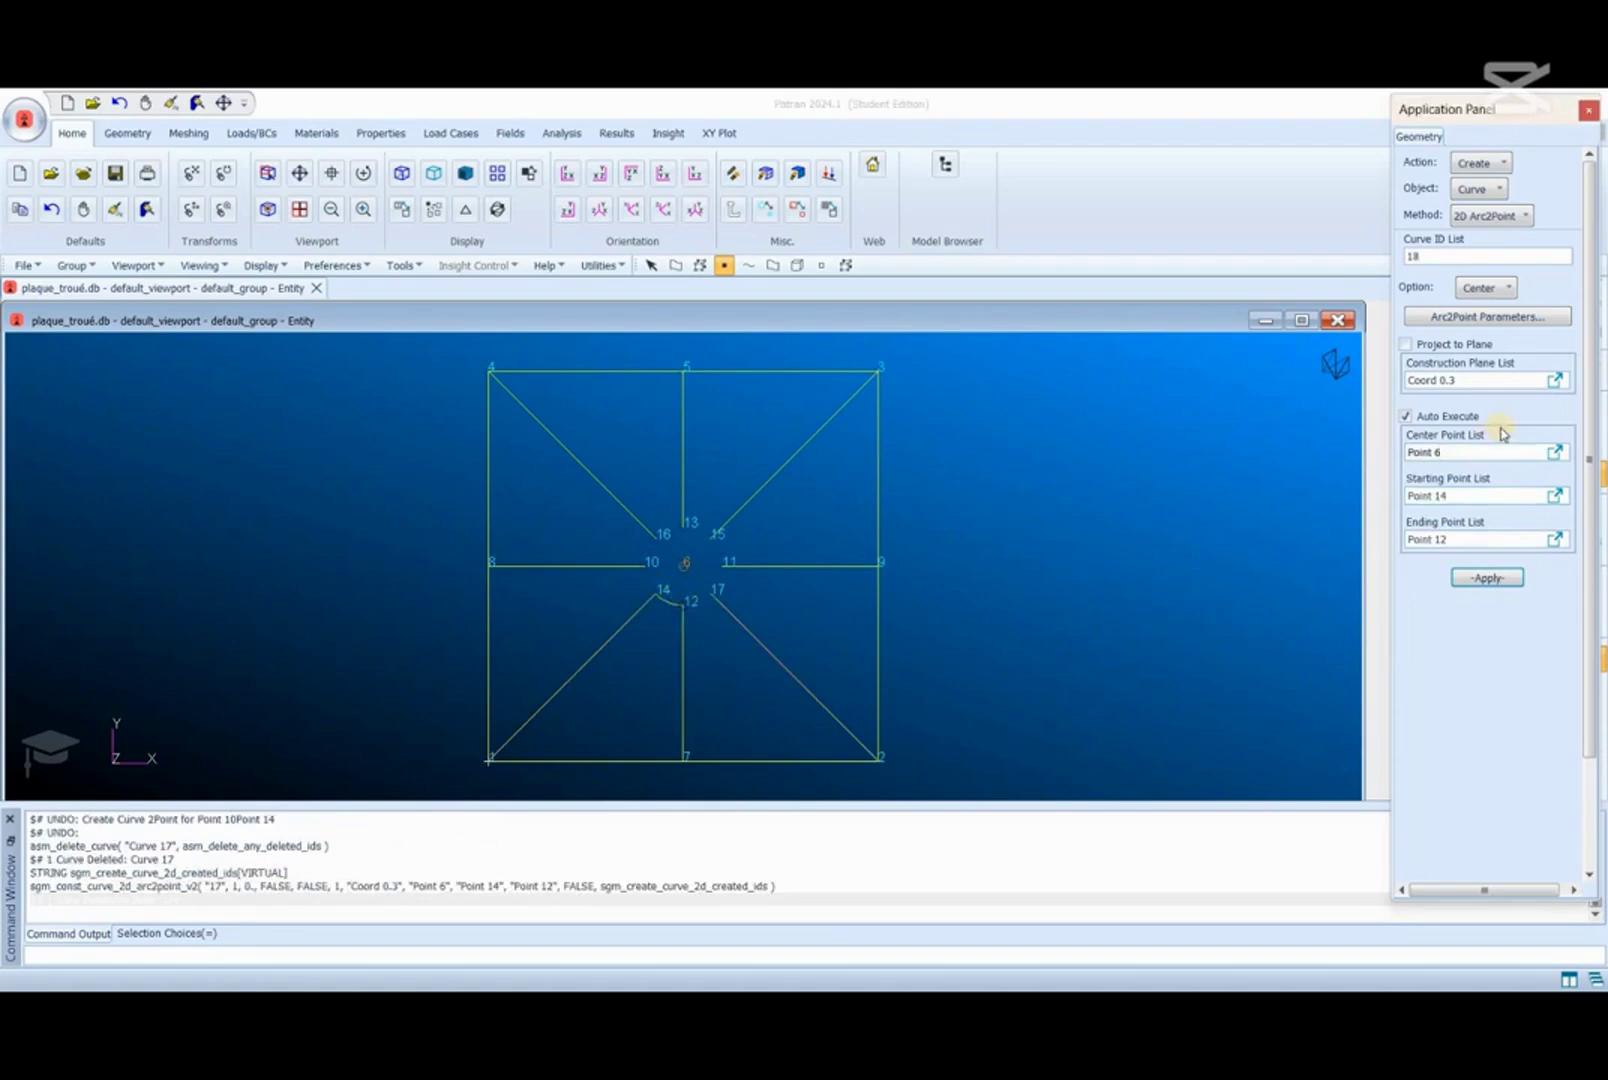
Step: Create 2D Arc2Point curves centred on Point 6 from Point 12 to Point 17 and from Point 17 to Point 11
left_click(1464, 495)
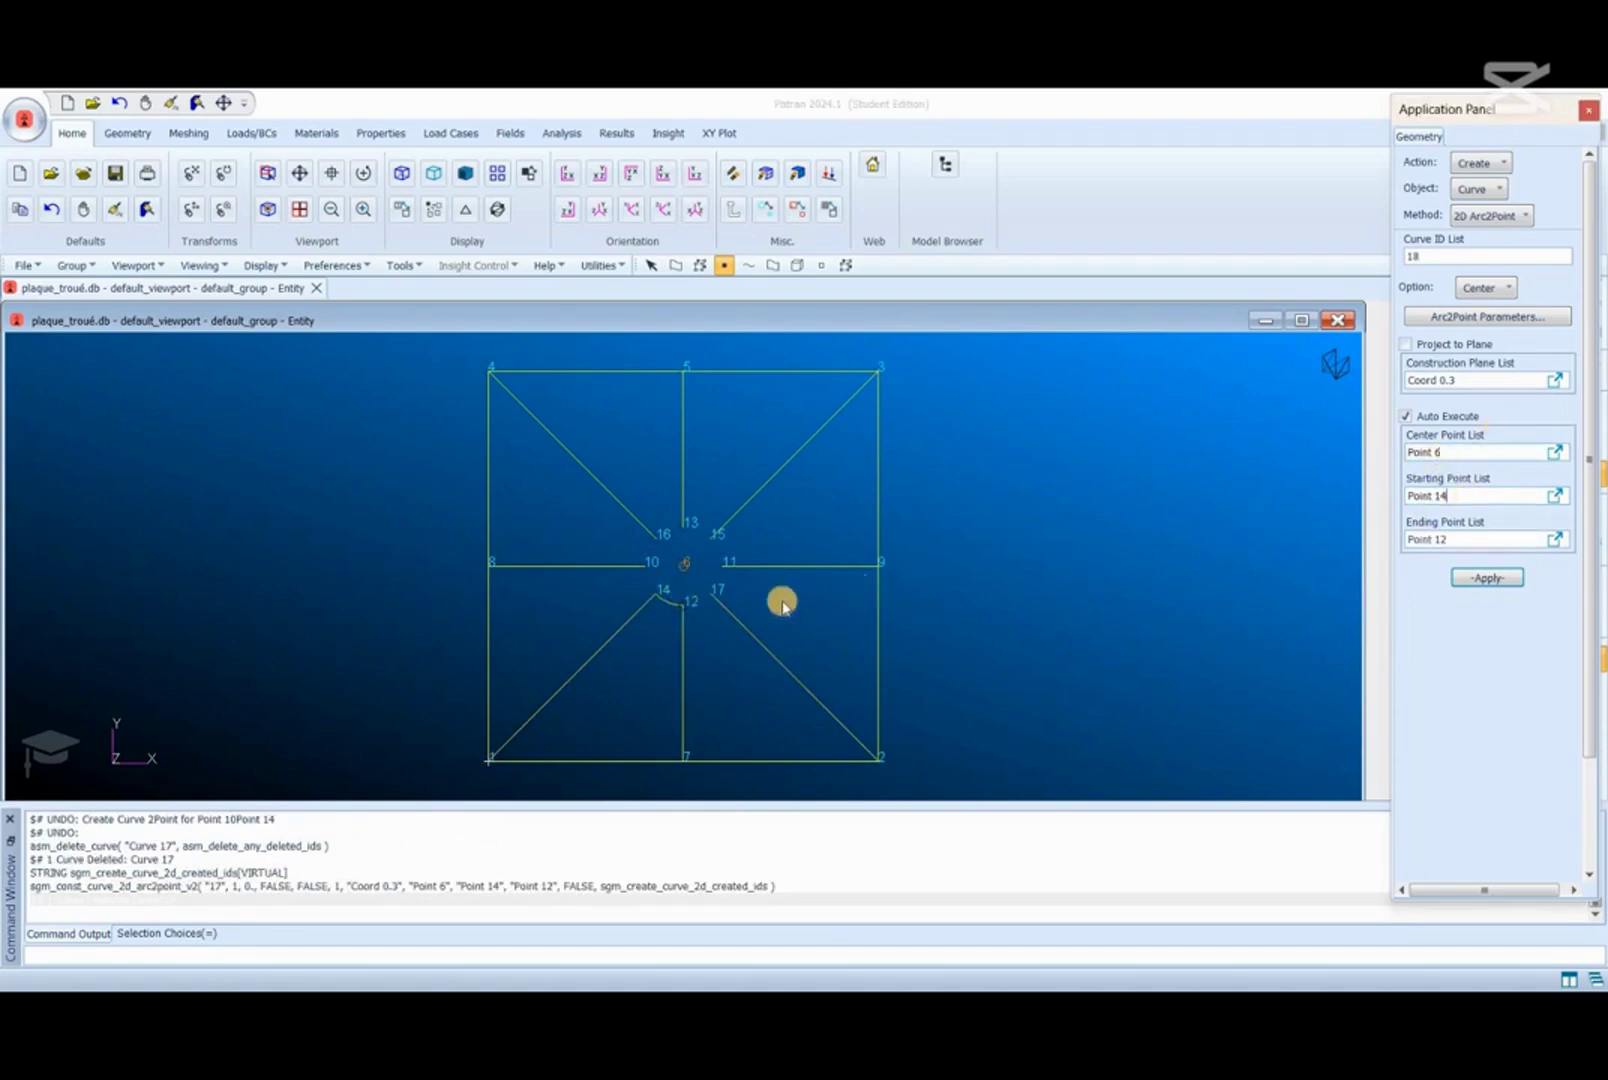
left_click(688, 605)
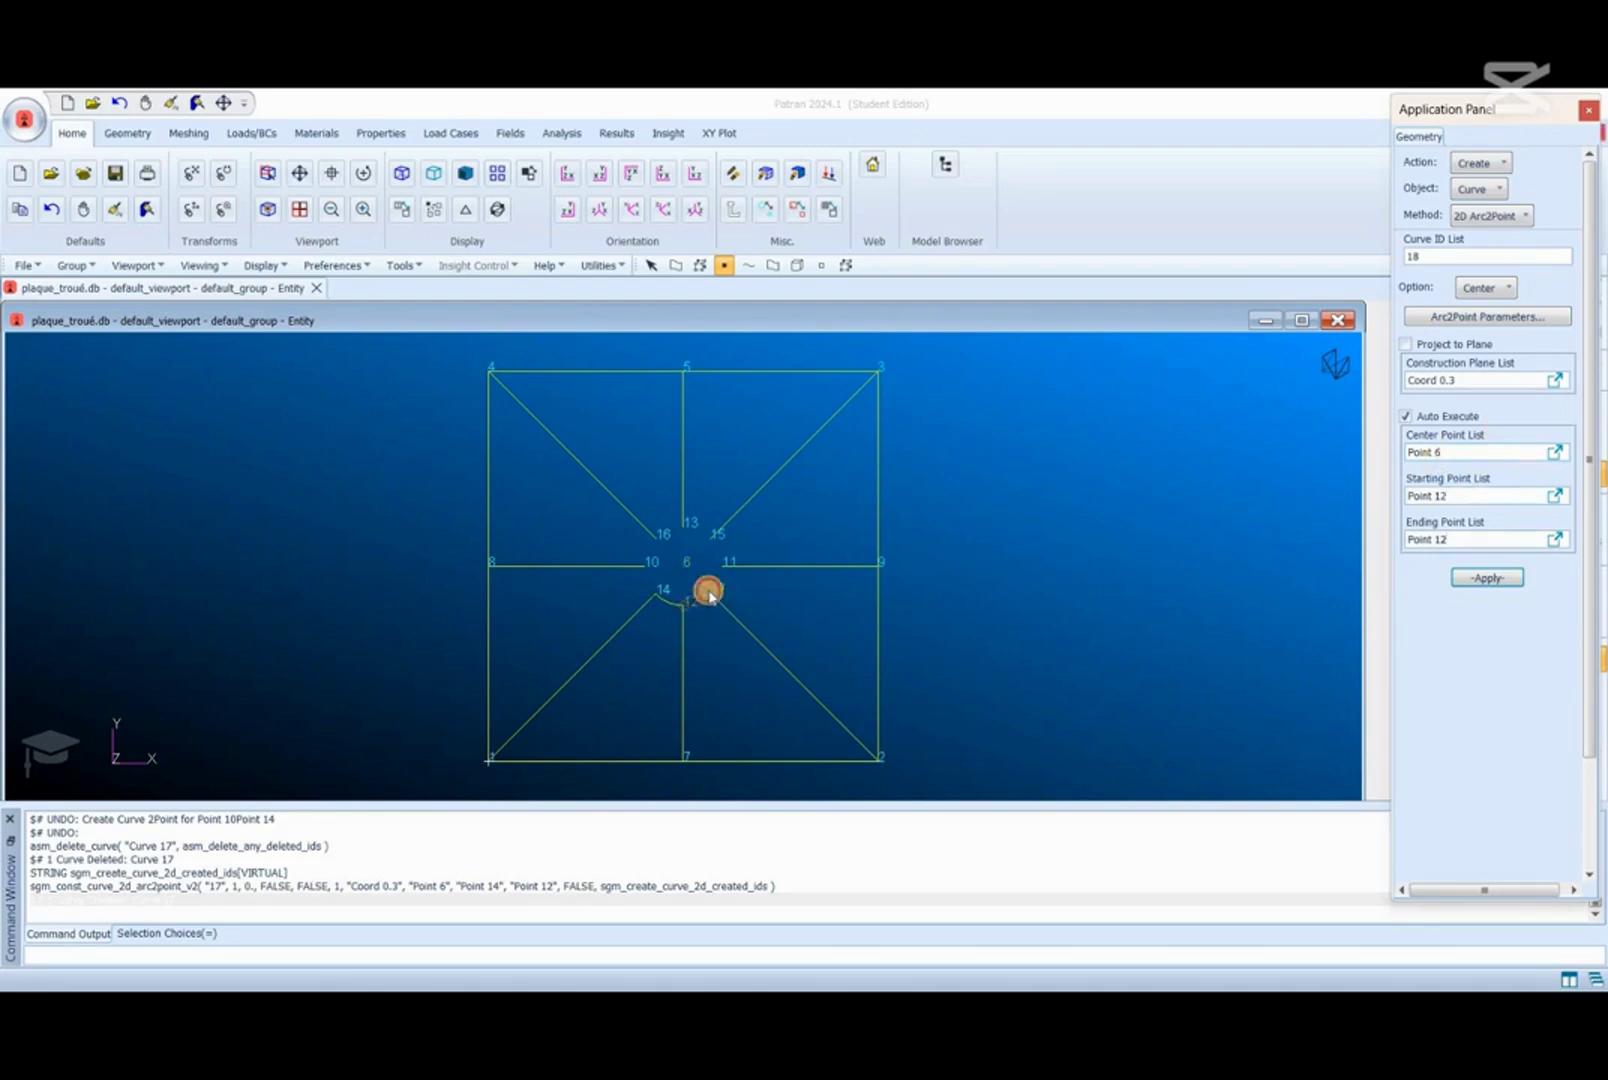
left_click(709, 596)
left_click(681, 567)
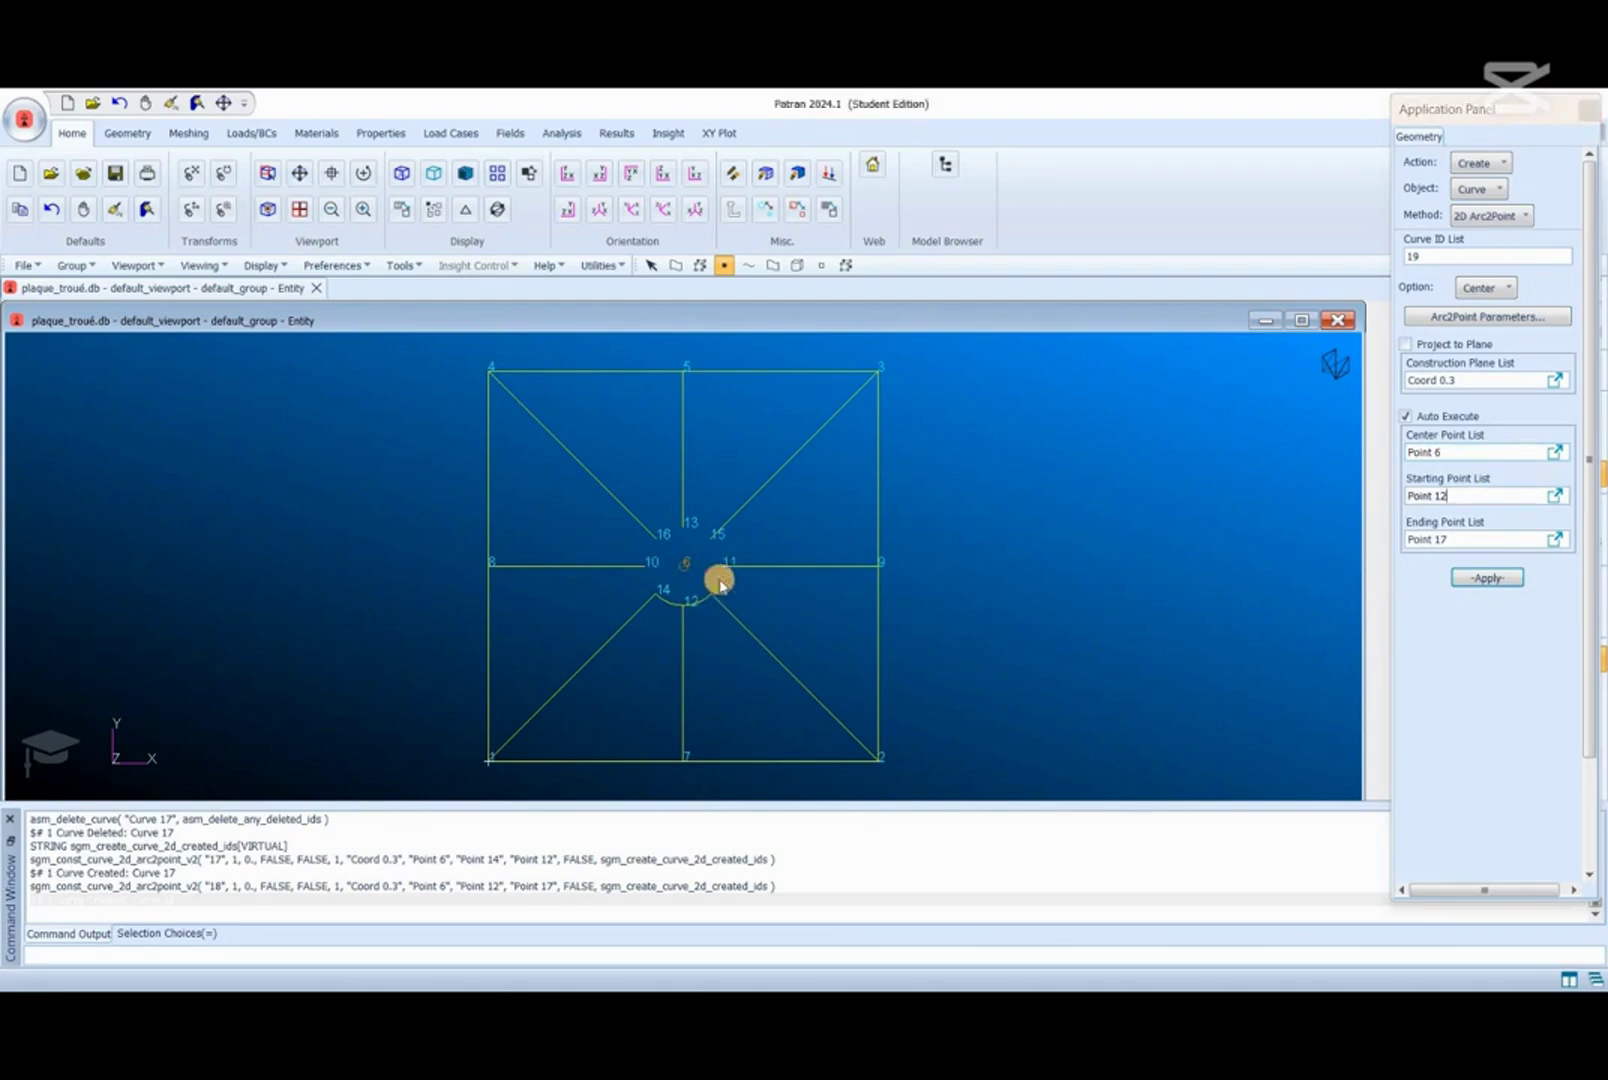
left_click(724, 570)
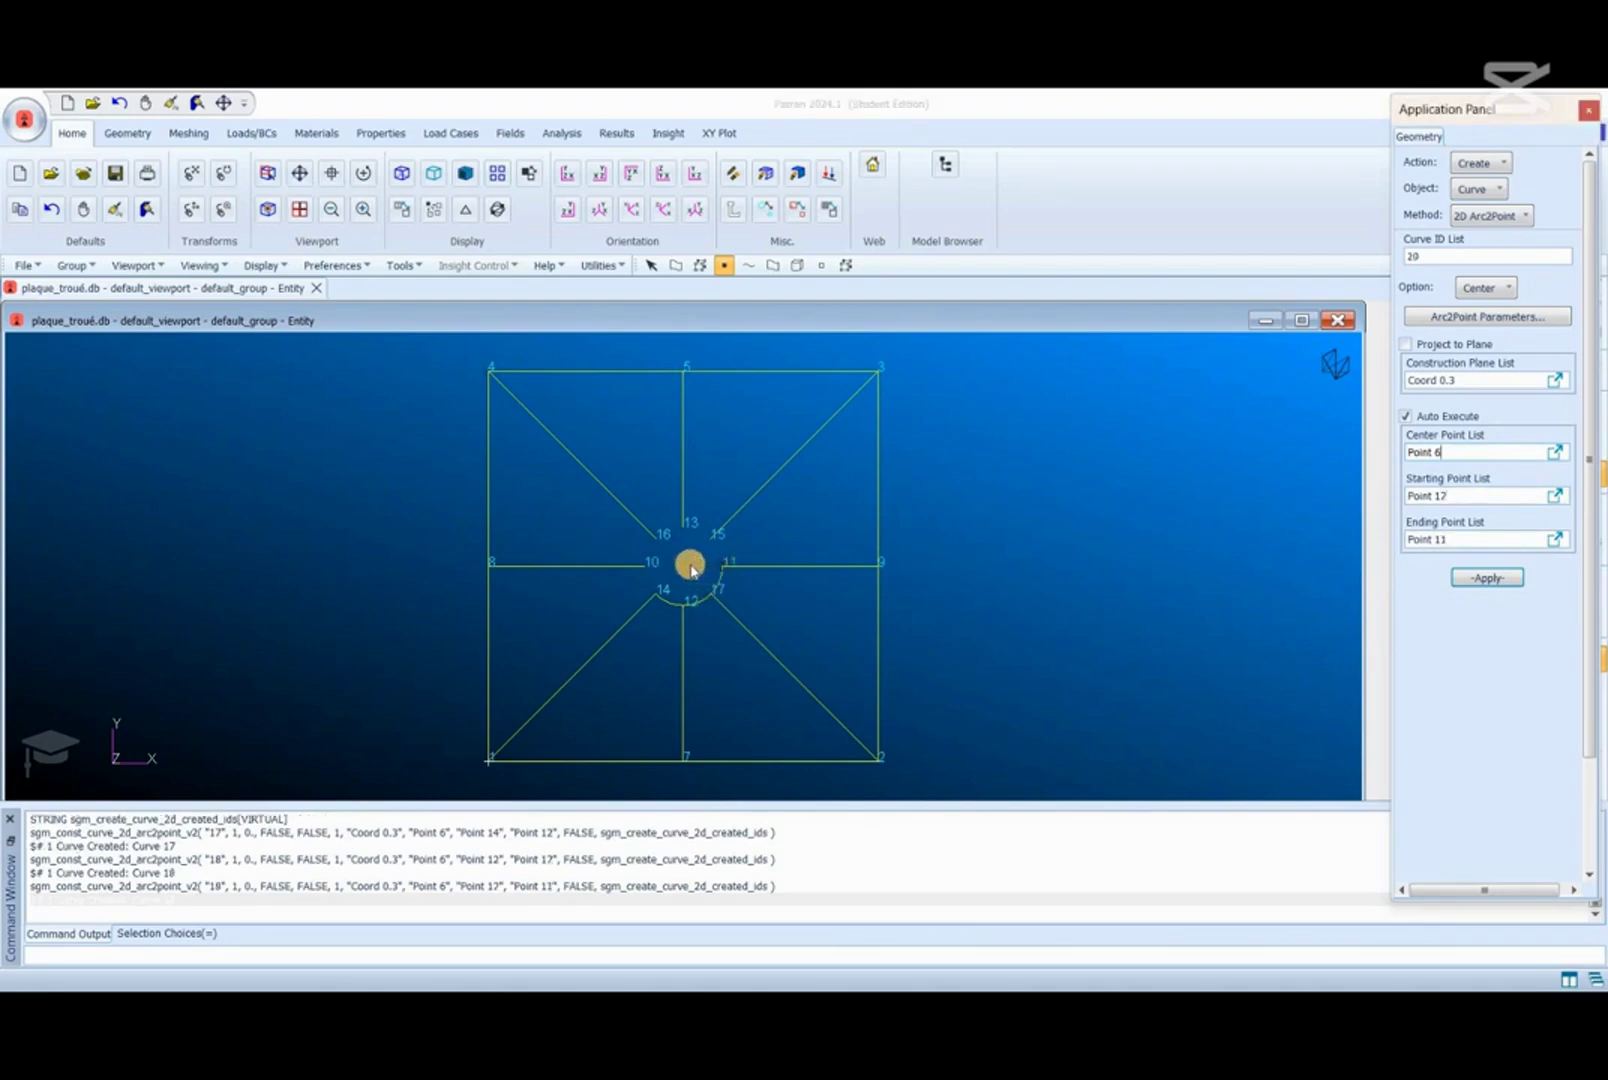
Step: Create 2D Arc2Point curves centred on Point 6 from Point 11 to Point 15, Point 15 to Point 13, and Point 13 to Point 16
left_click(685, 567)
left_click(726, 568)
left_click(716, 536)
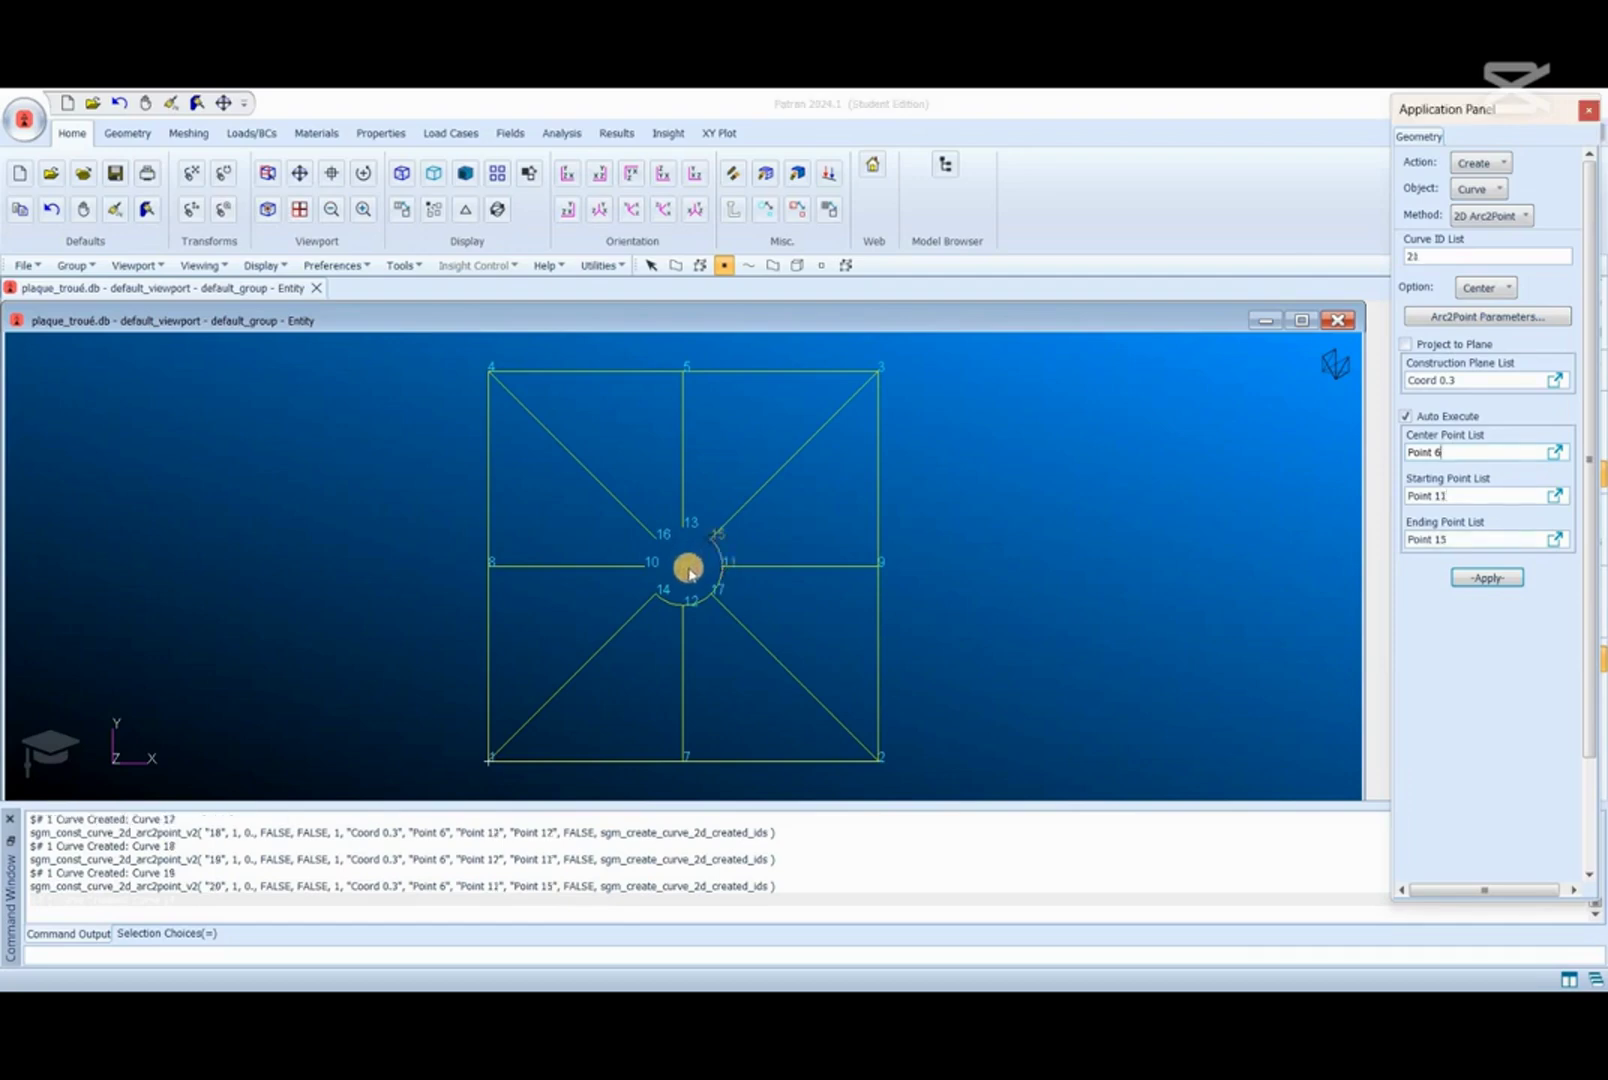
left_click(694, 528)
left_click(687, 526)
left_click(684, 533)
left_click(659, 541)
Step: Close the hole with 2D Arc2Point curves centred on Point 6 from Point 16 to Point 10 and Point 10 to Point 14
left_click(684, 566)
left_click(657, 542)
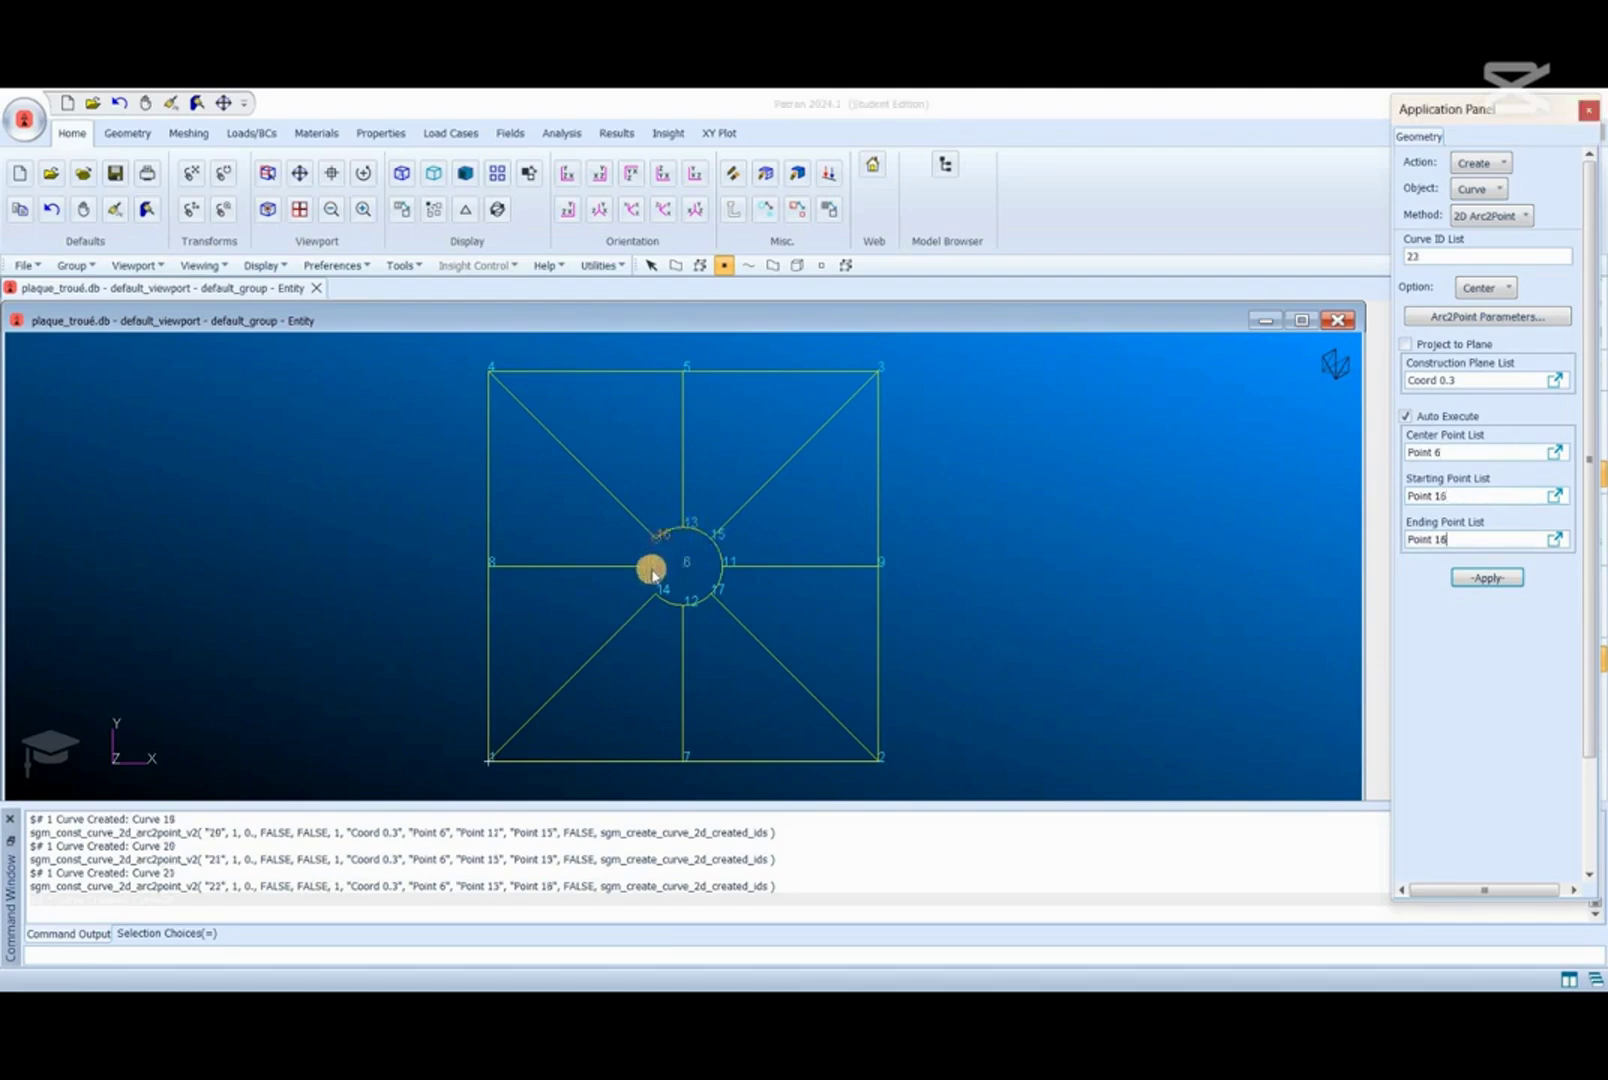
left_click(649, 568)
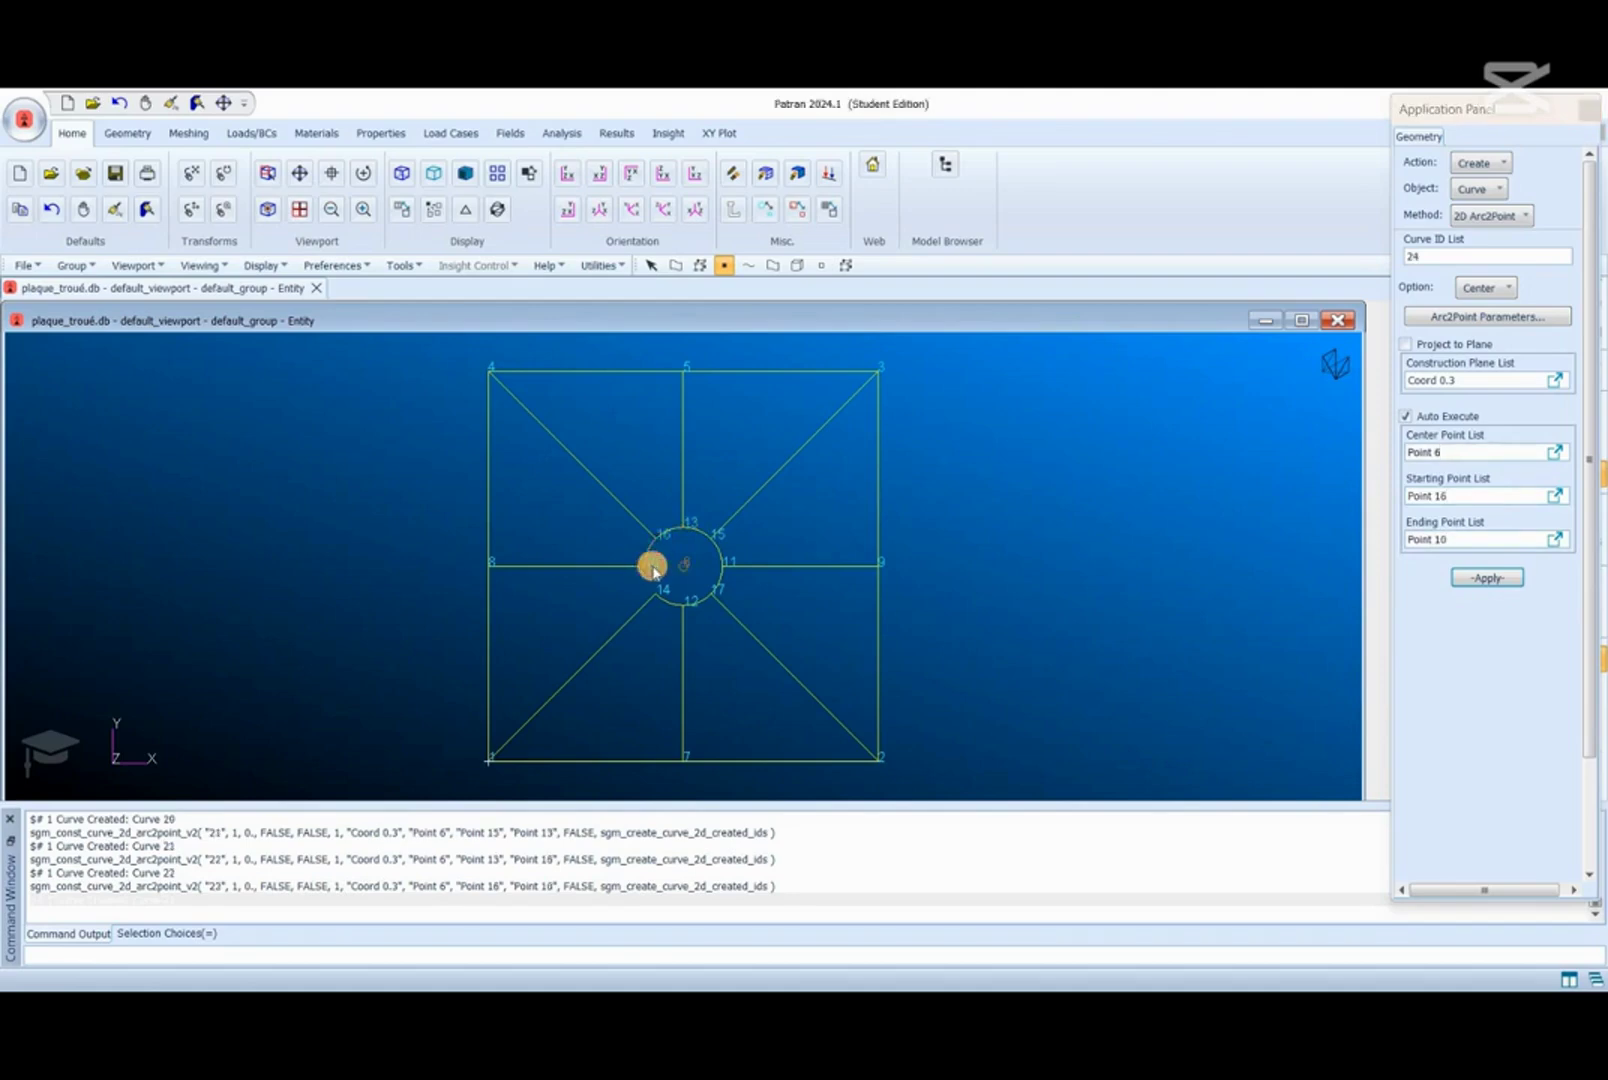
left_click(656, 591)
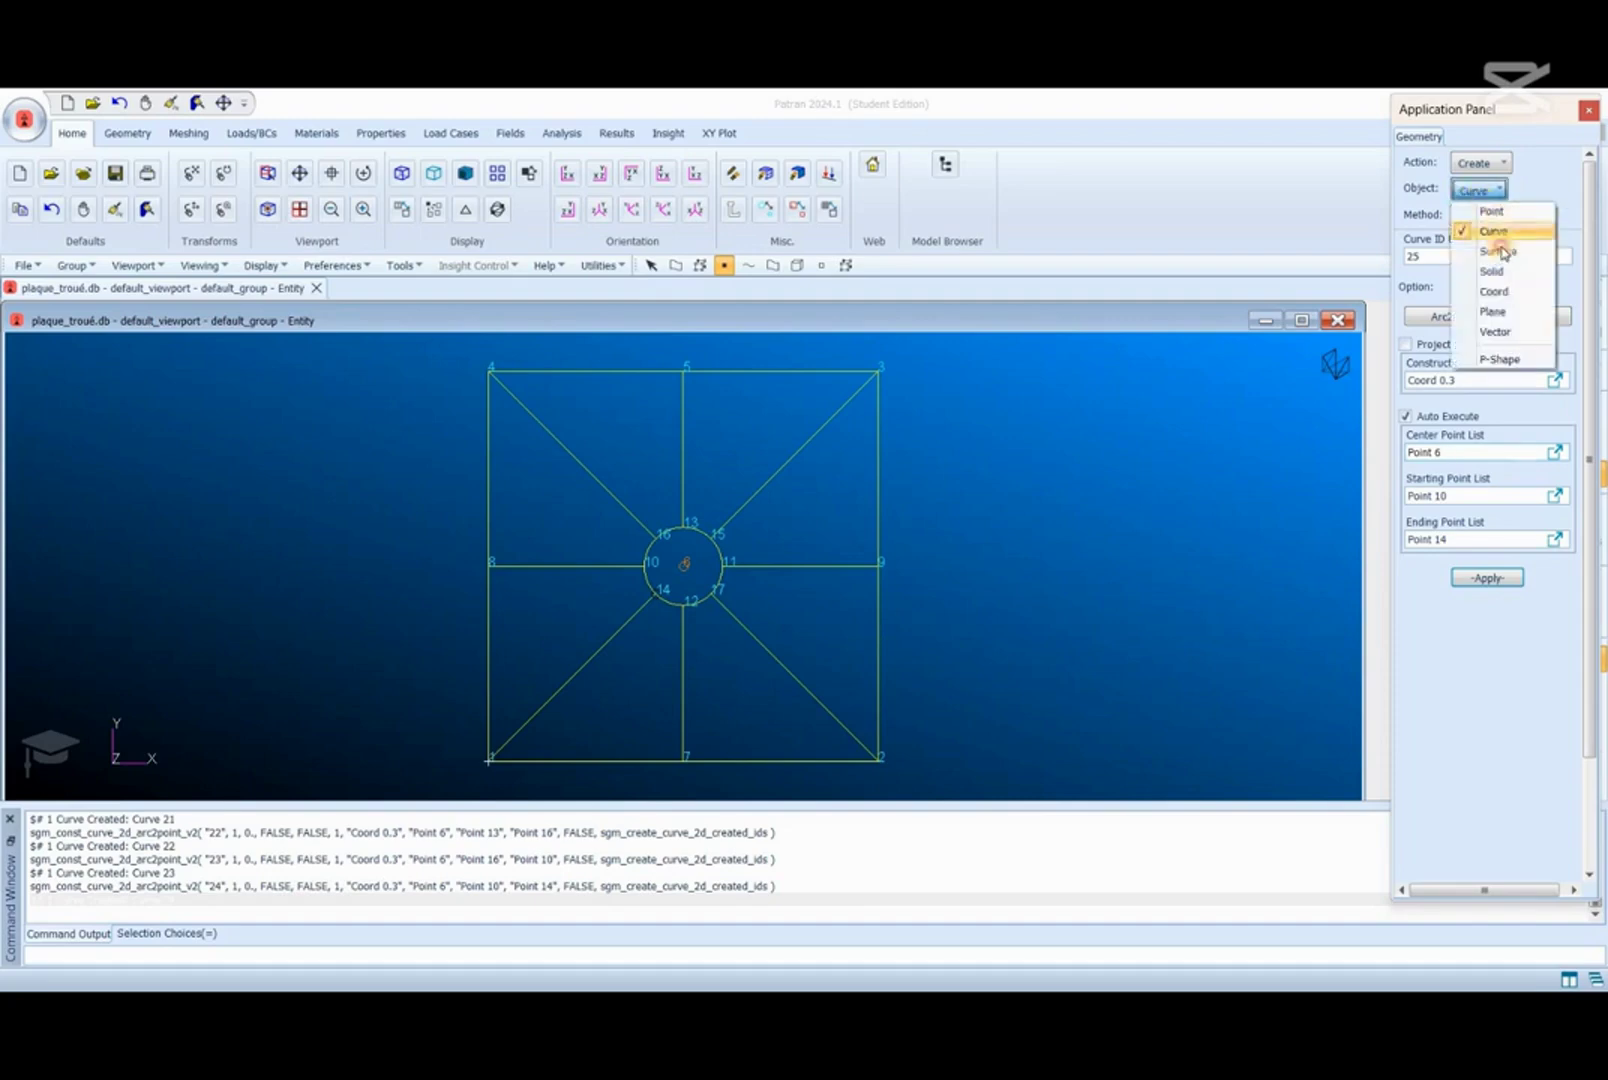
Step: Create a surface with the Edge method and 4 Edge option from Curves 18, 10, 2 and 11
left_click(1497, 251)
left_click(1473, 216)
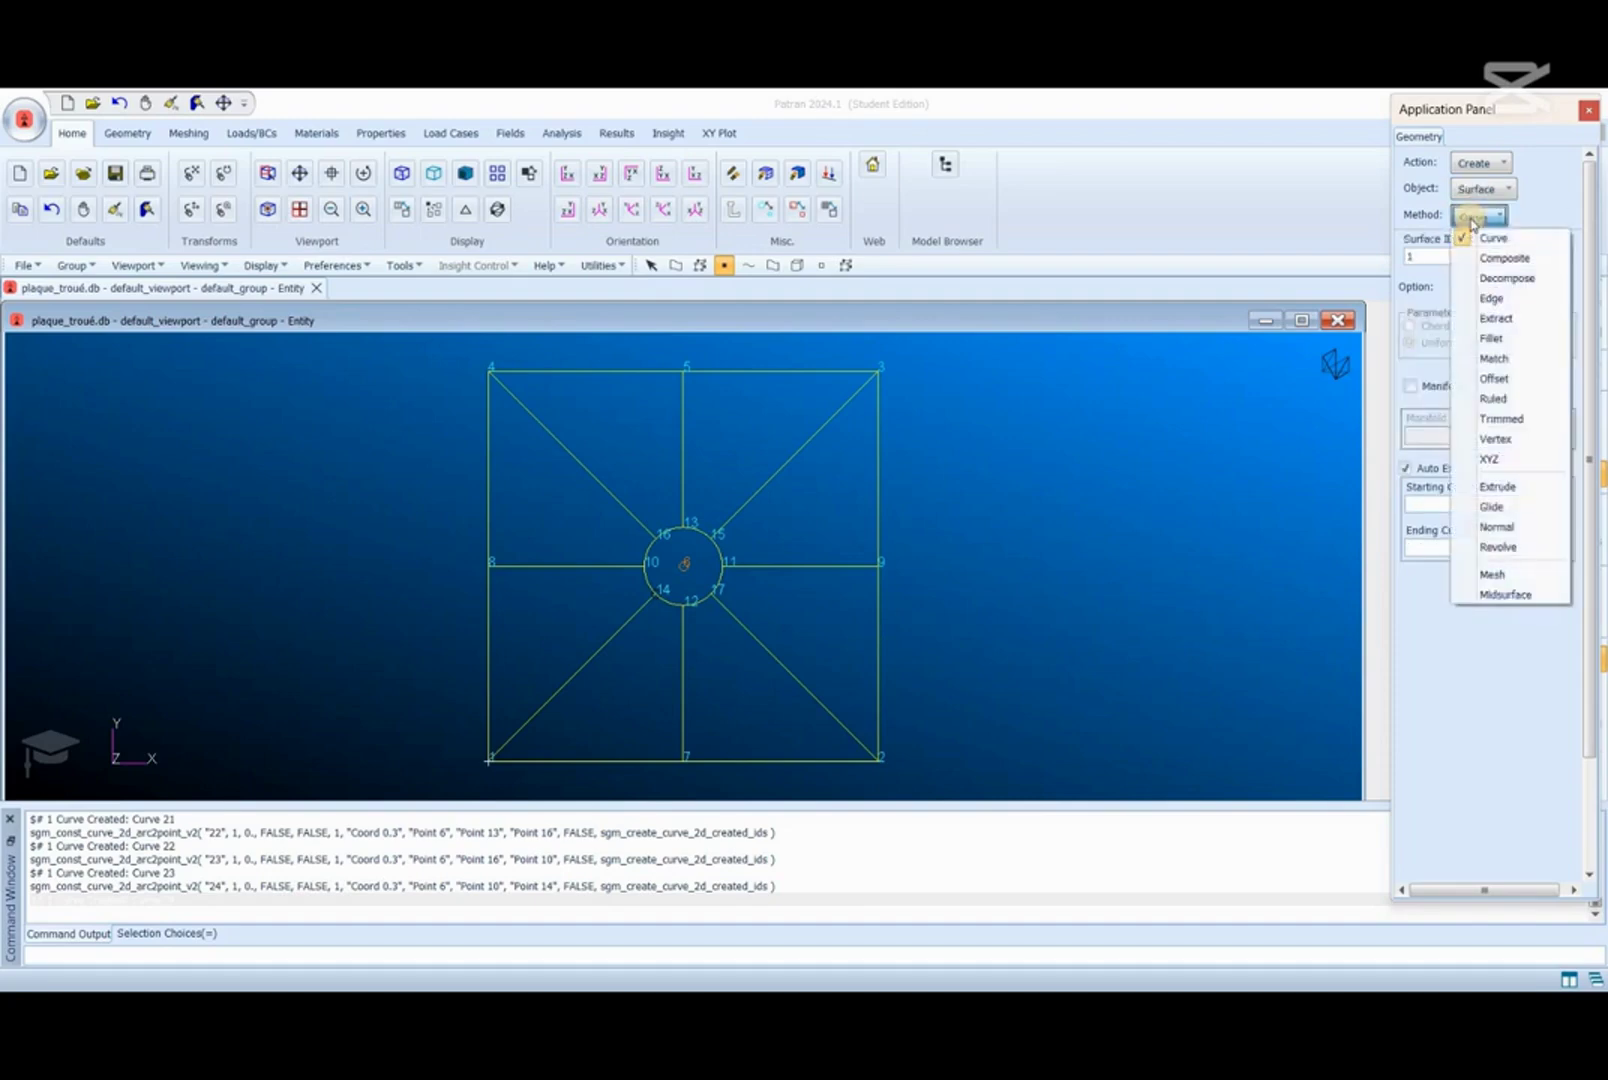
left_click(1492, 298)
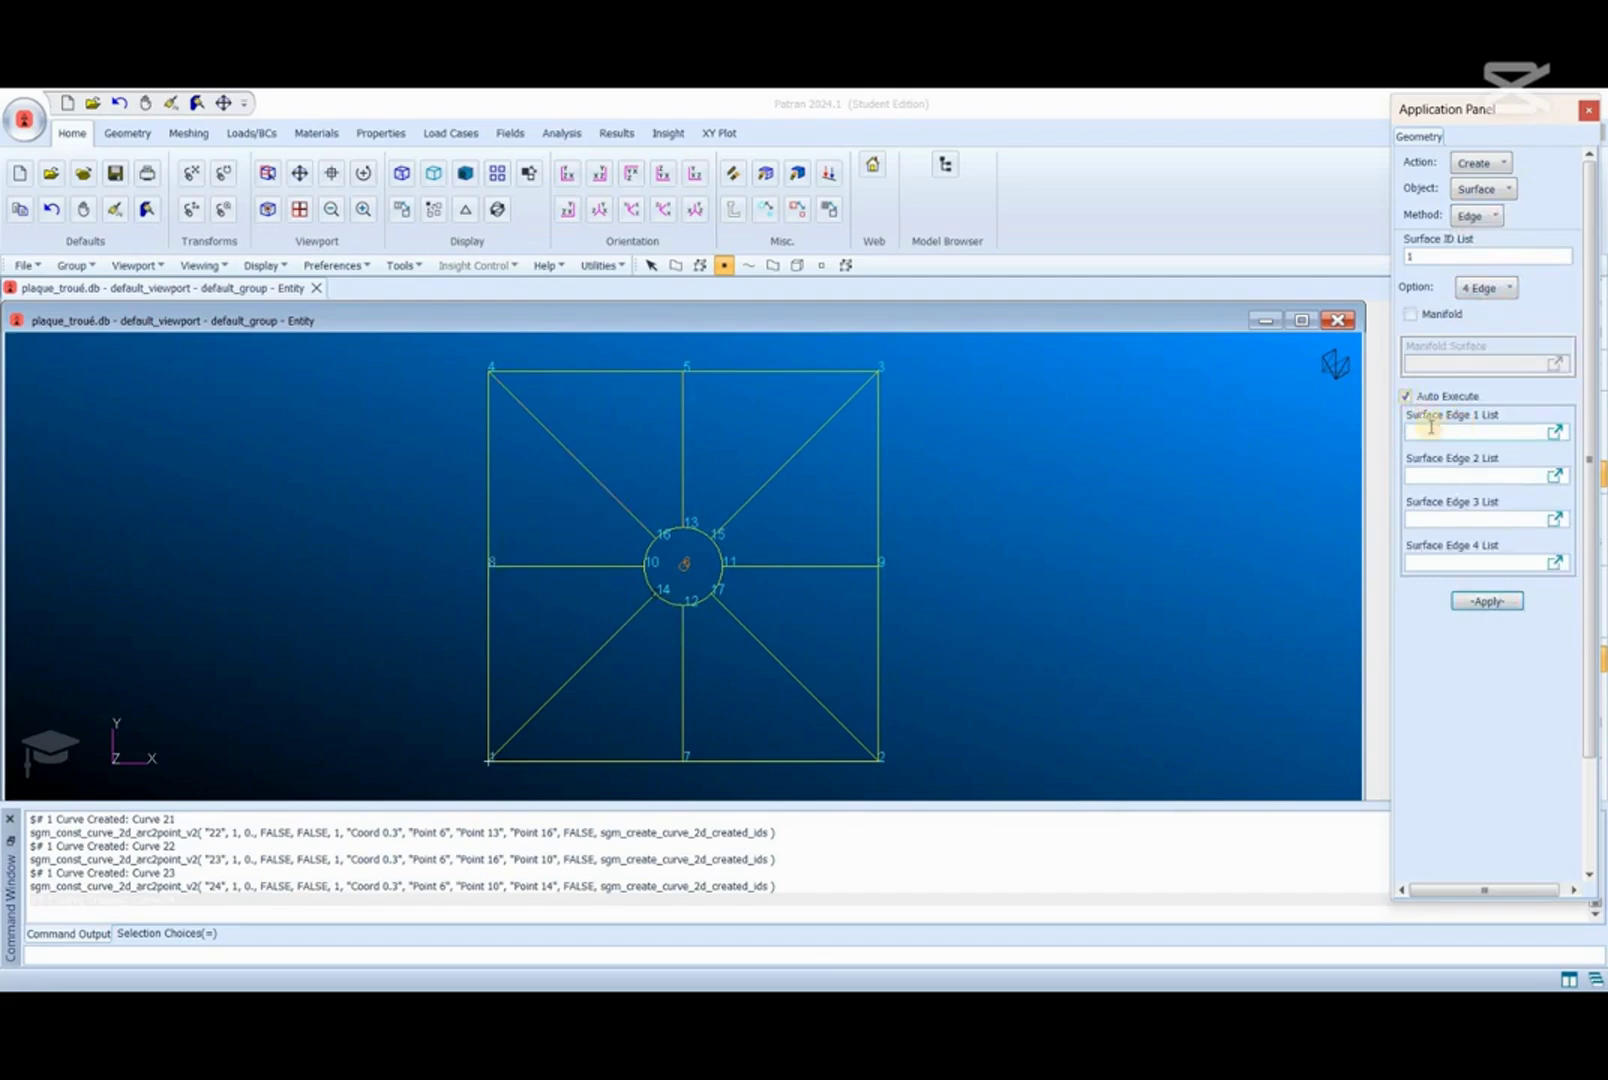
left_click(685, 620)
left_click(761, 757)
left_click(775, 675)
left_click(766, 688)
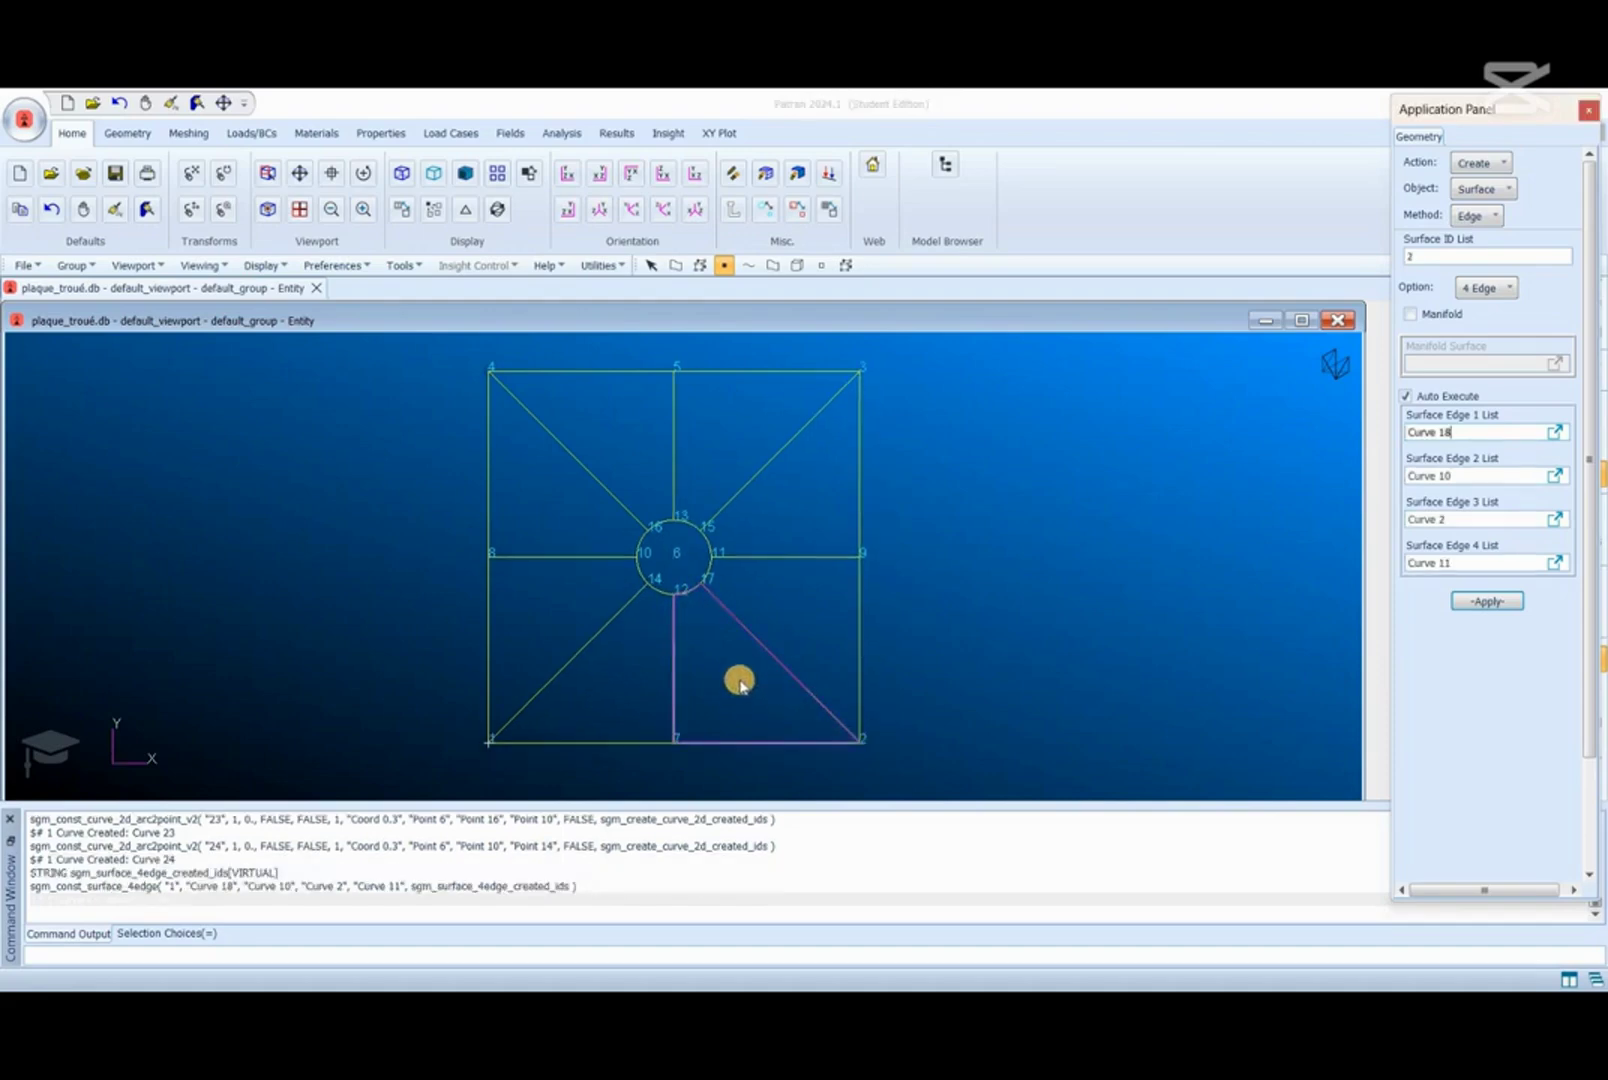
Step: Hide the point labels and display the model smooth shaded
left_click(465, 209)
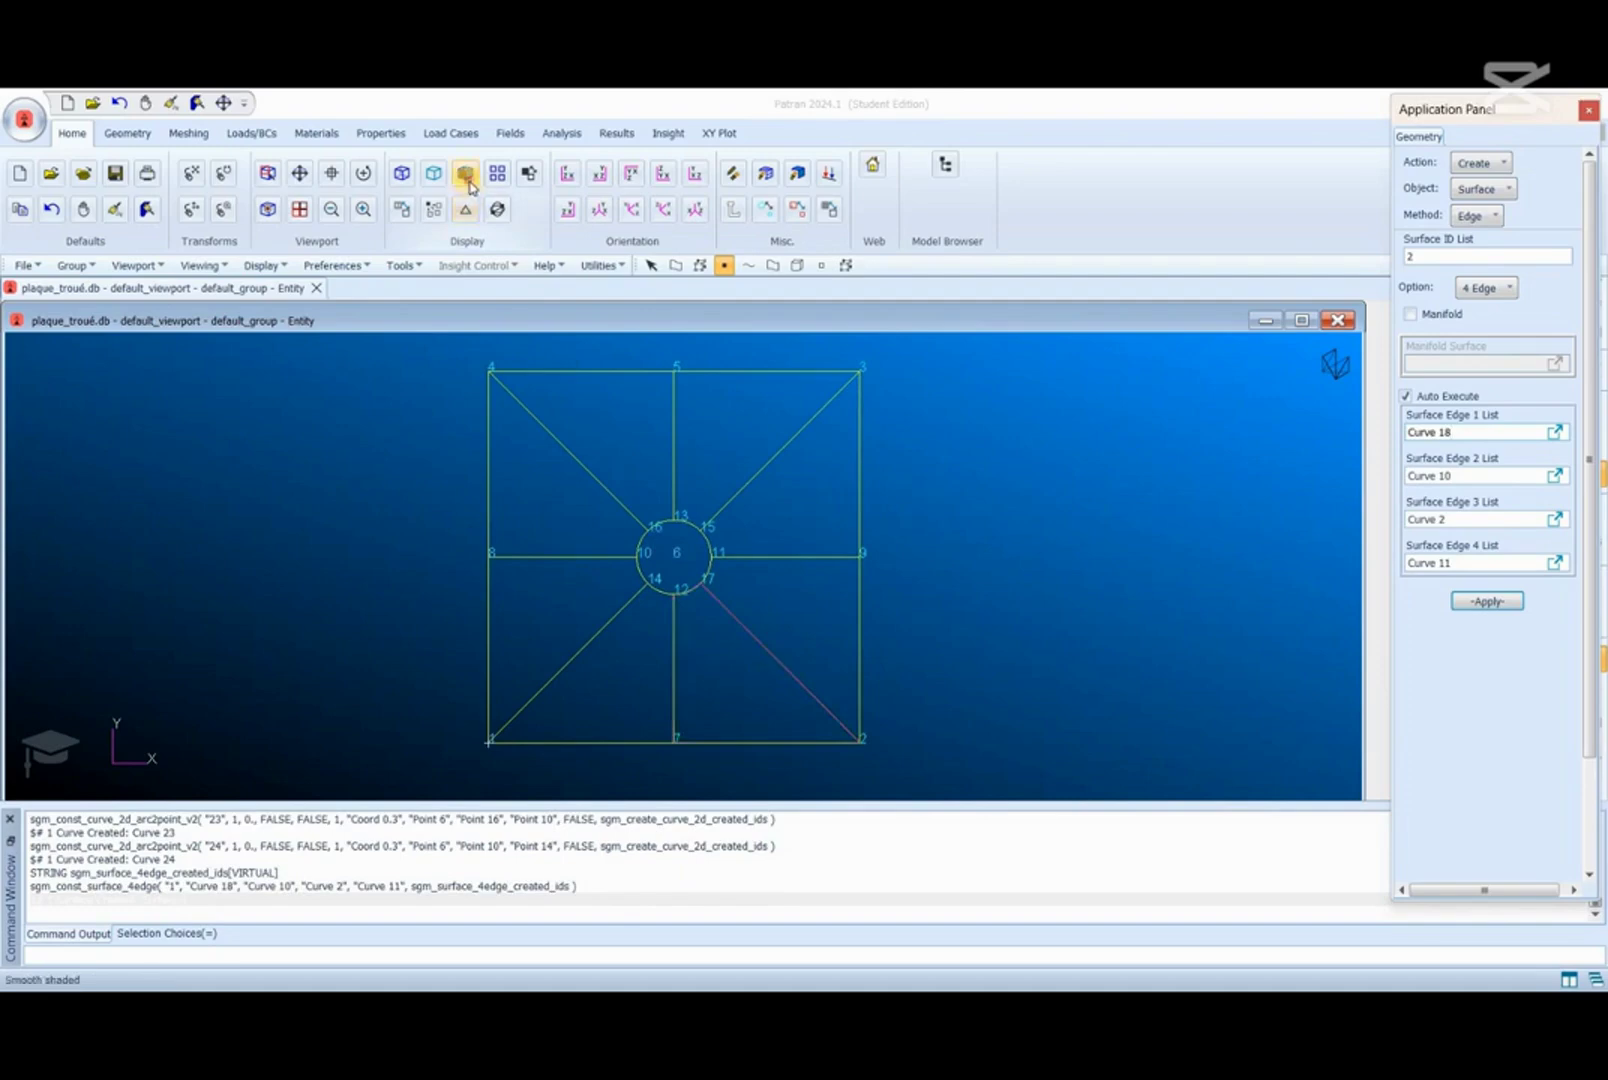
left_click(466, 174)
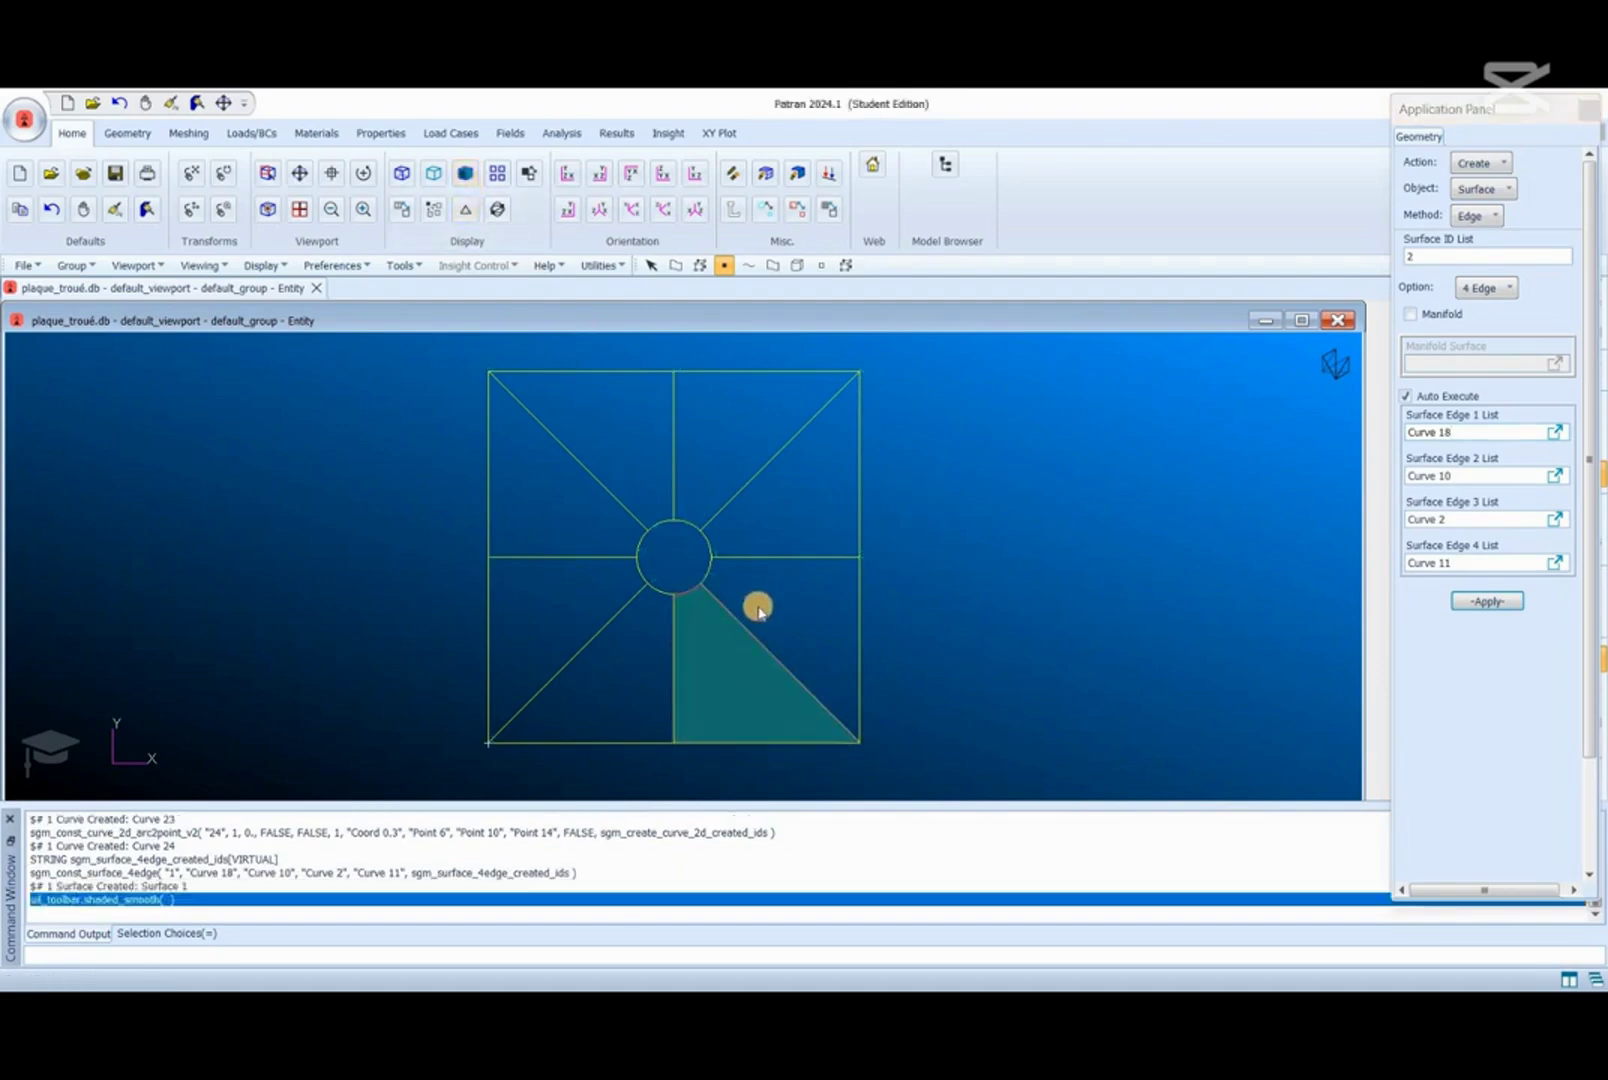
Step: Create two 4 Edge surfaces, one from Curves 11, 3, 12 and 19 and one from Curves 12, 4, 13 and 20
left_click(866, 635)
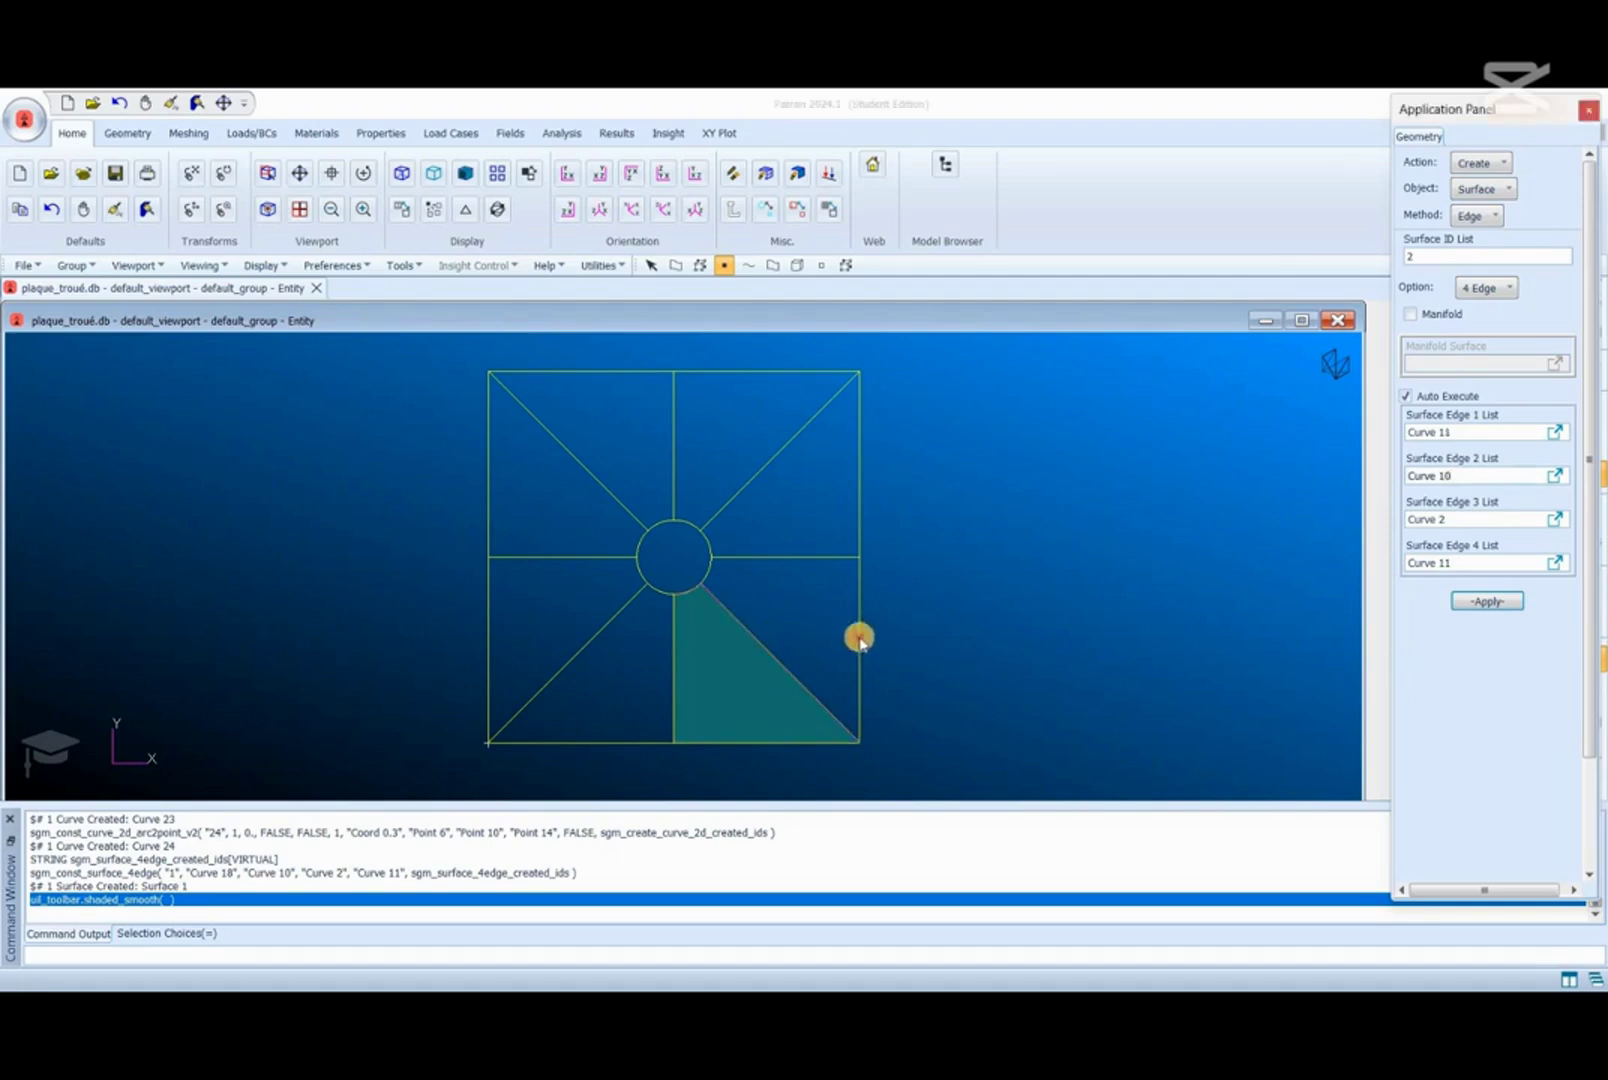
left_click(790, 557)
left_click(702, 572)
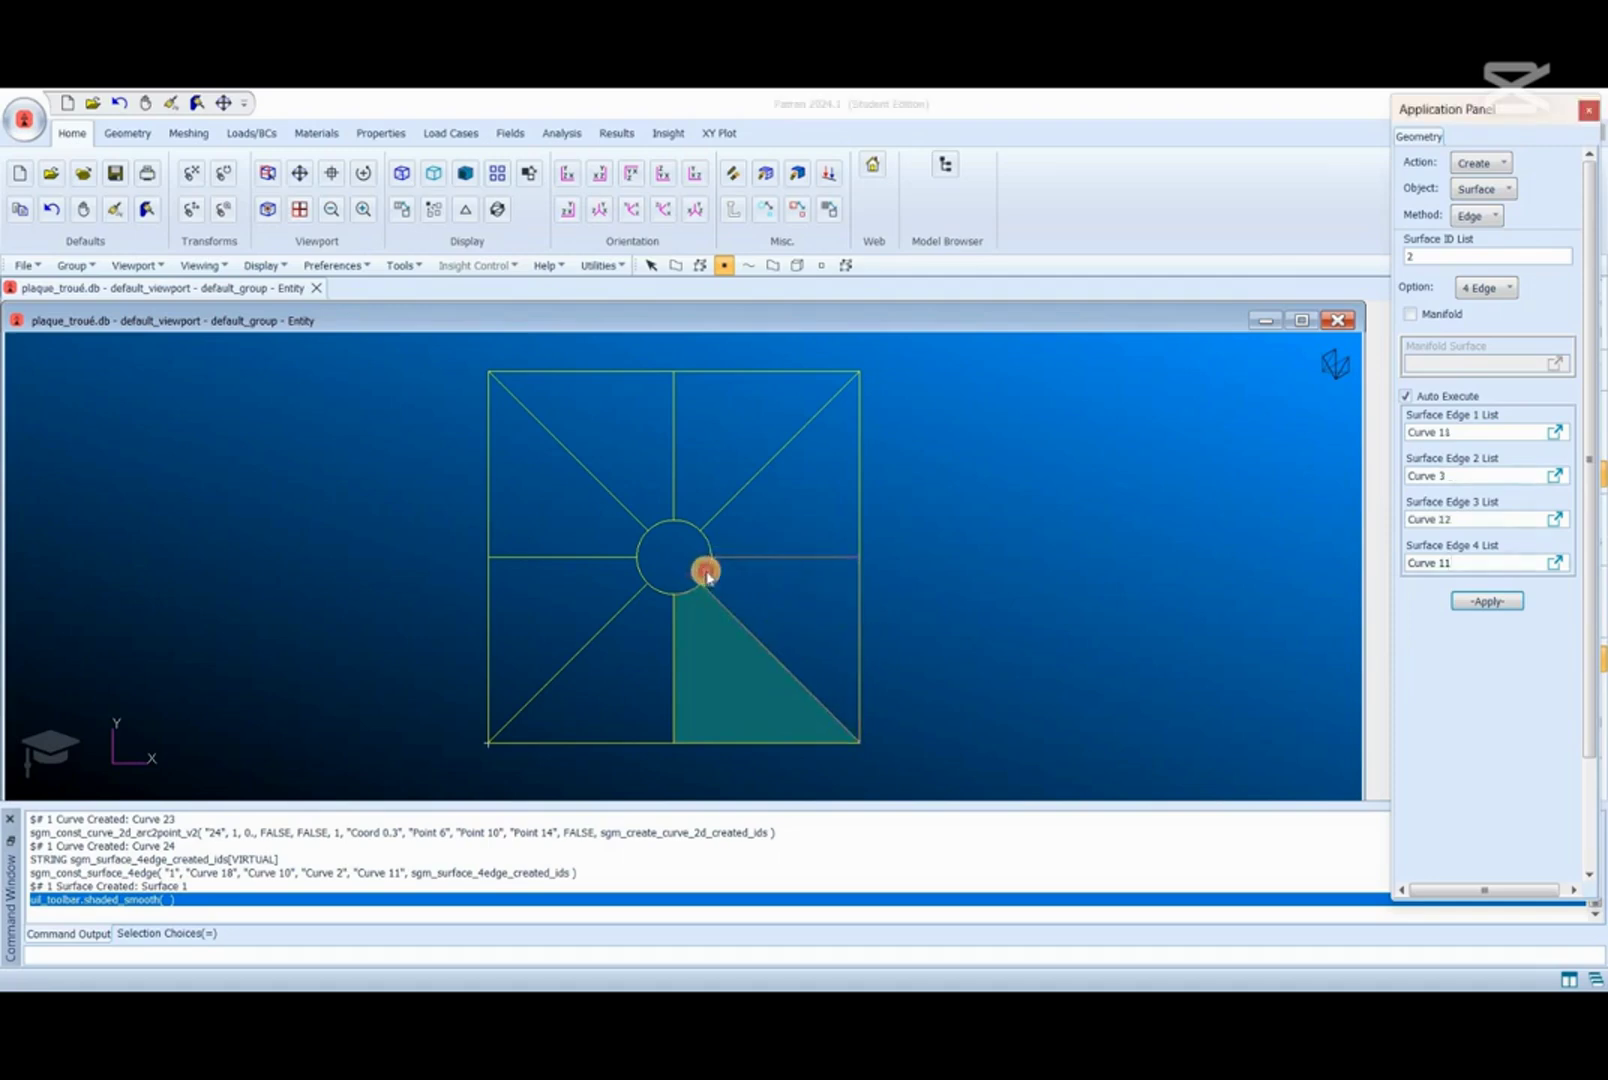
left_click(757, 547)
left_click(851, 508)
left_click(766, 468)
left_click(711, 531)
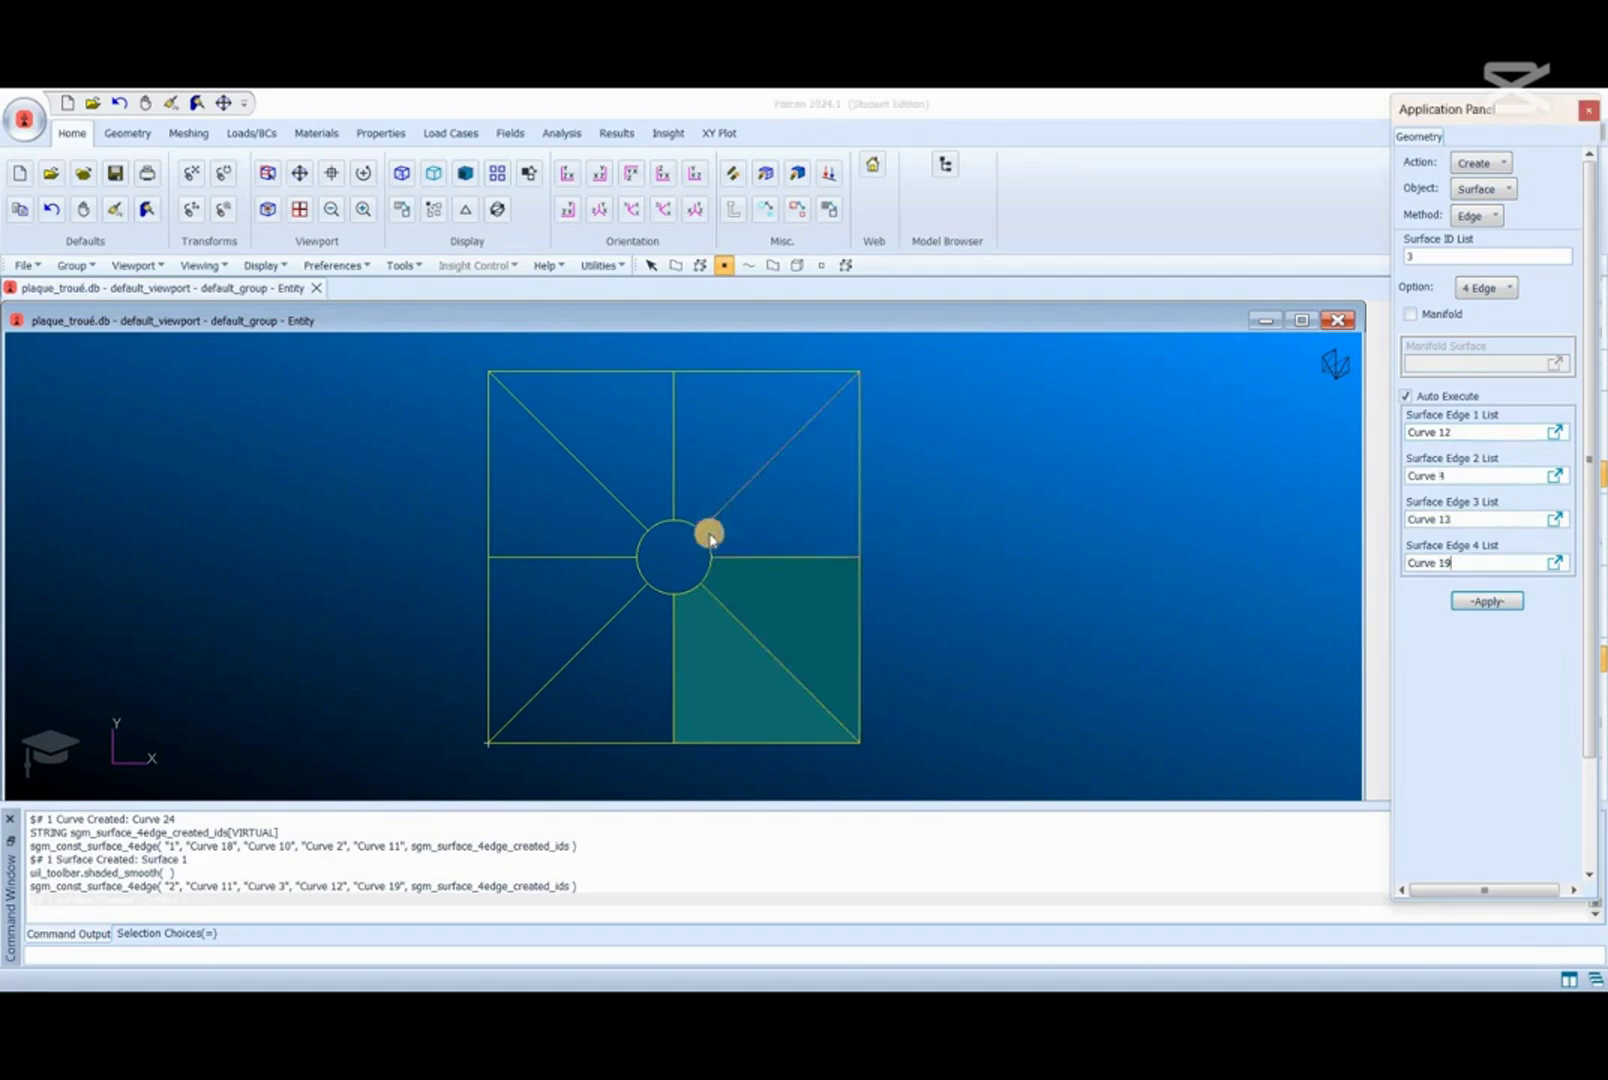
Step: Create two more 4 Edge surfaces from Curves 13, 5, 14 and 21 and from Curves 14, 6, 15 and 22
left_click(746, 500)
left_click(742, 390)
left_click(687, 522)
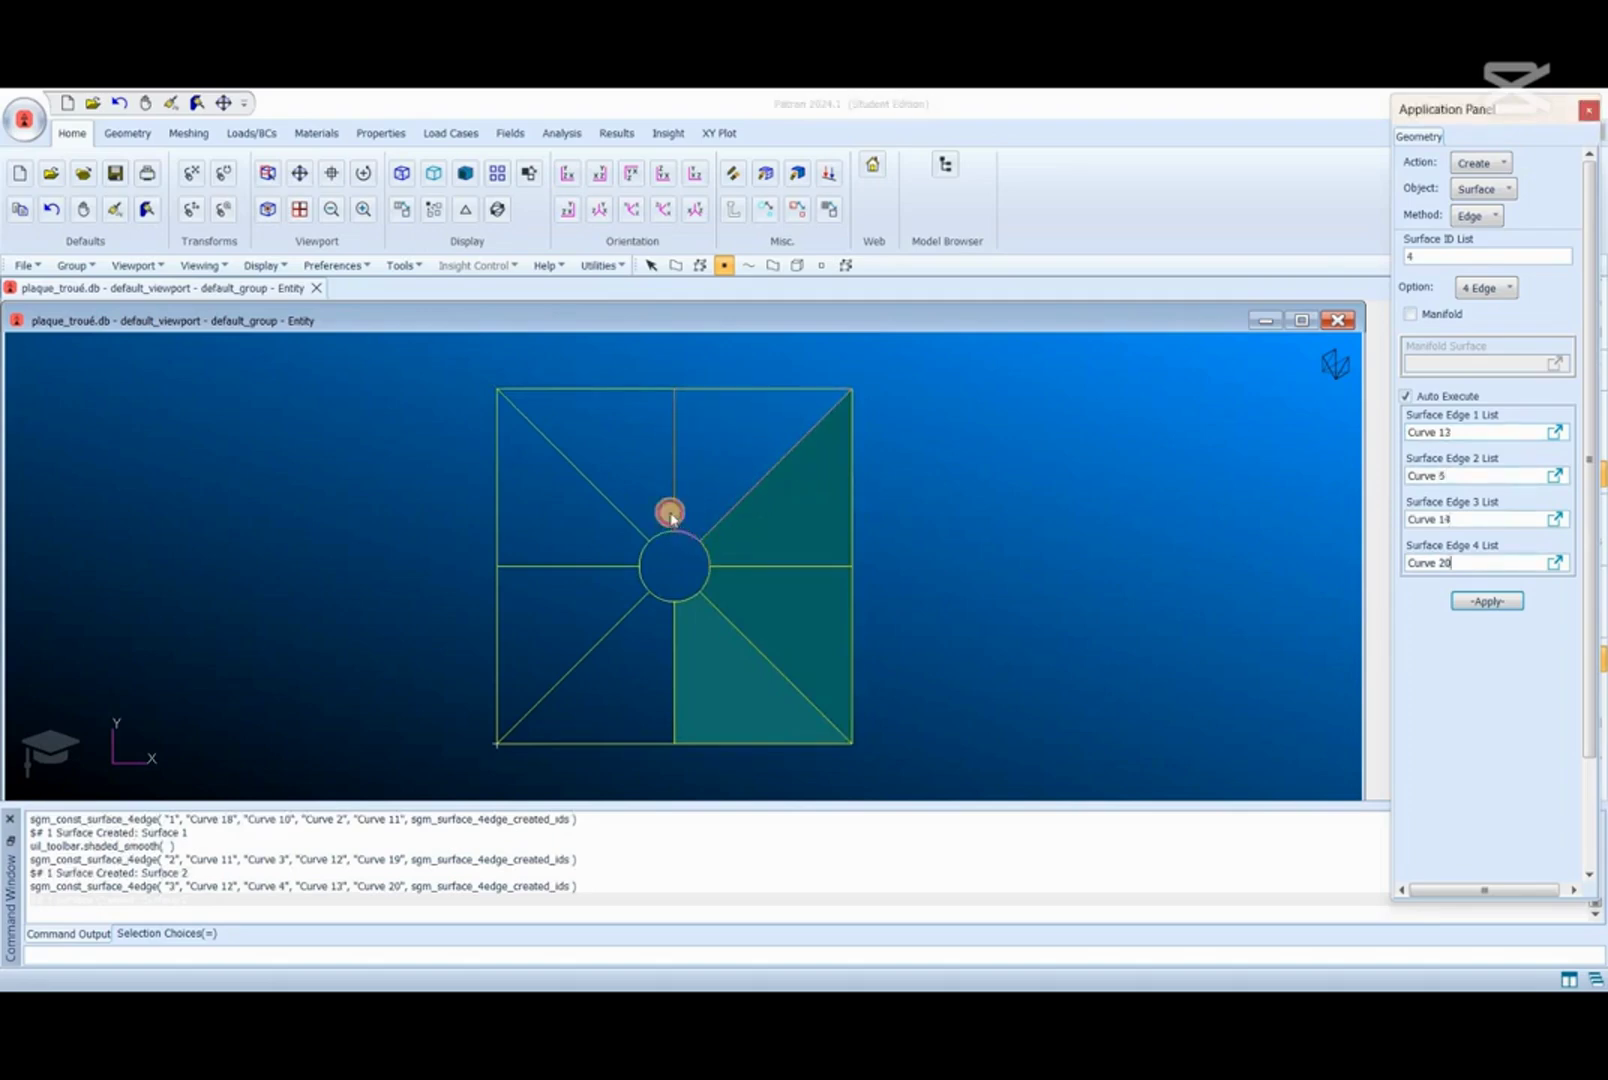
left_click(682, 525)
left_click(630, 387)
left_click(566, 450)
left_click(579, 506)
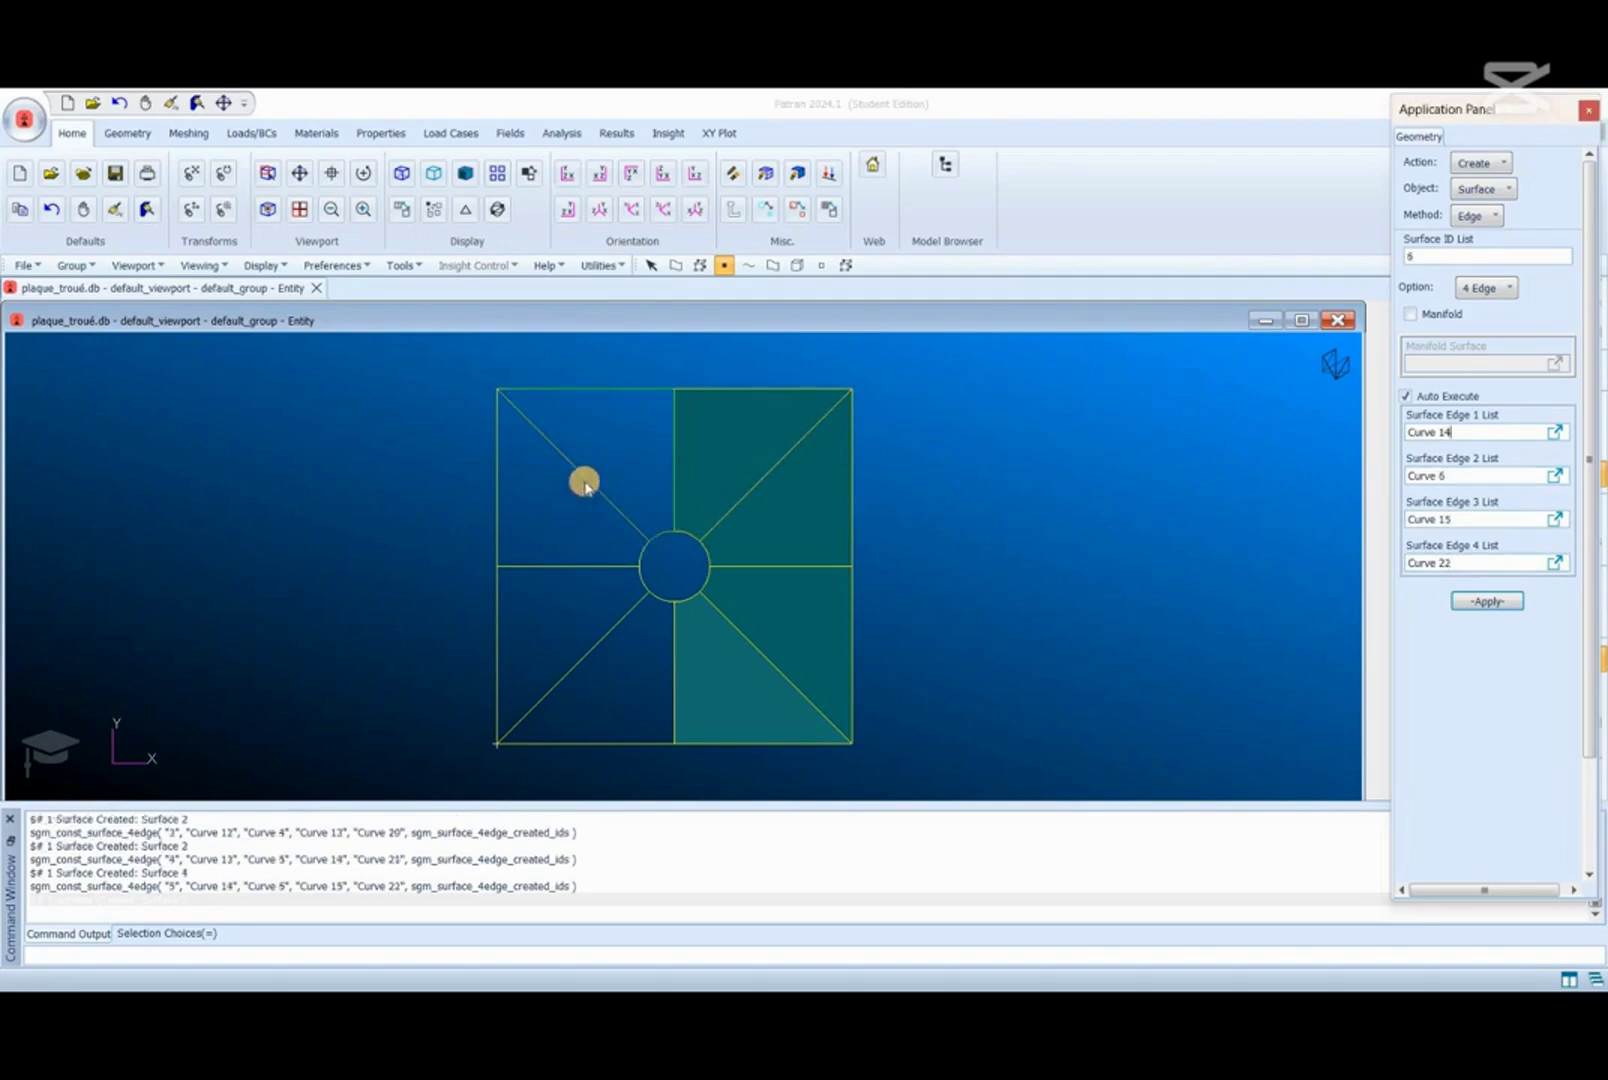
left_click(607, 565)
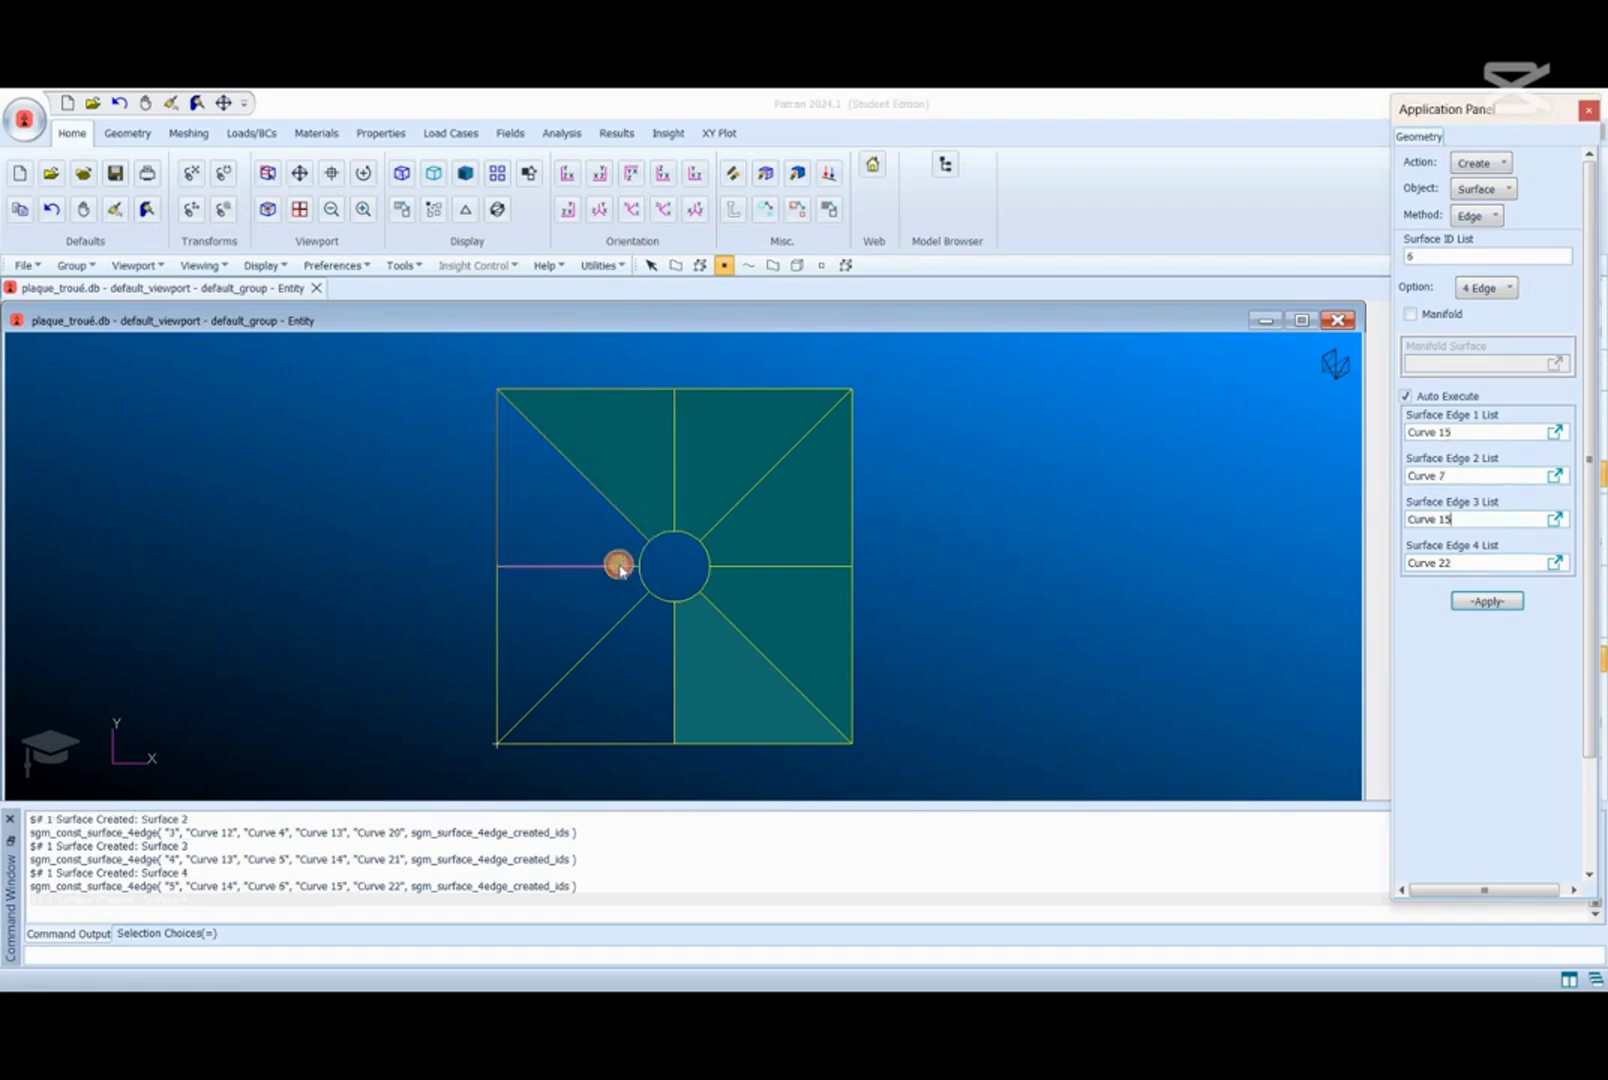
left_click(547, 583)
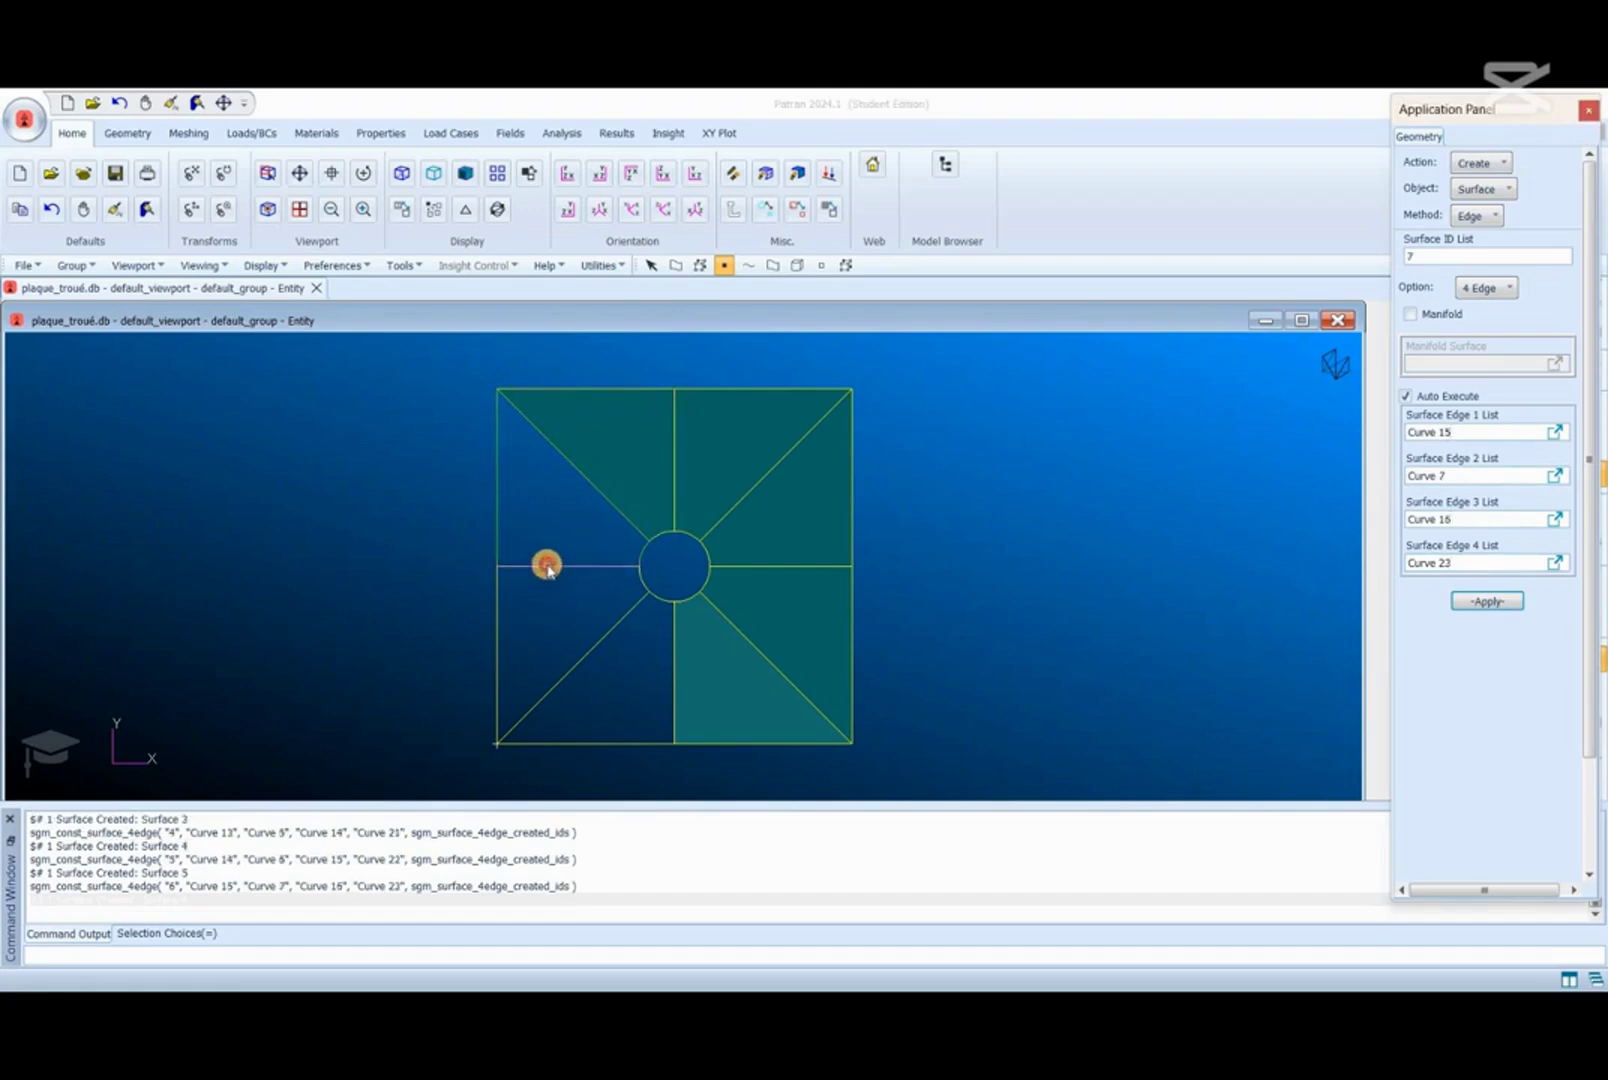
left_click(497, 608)
left_click(562, 660)
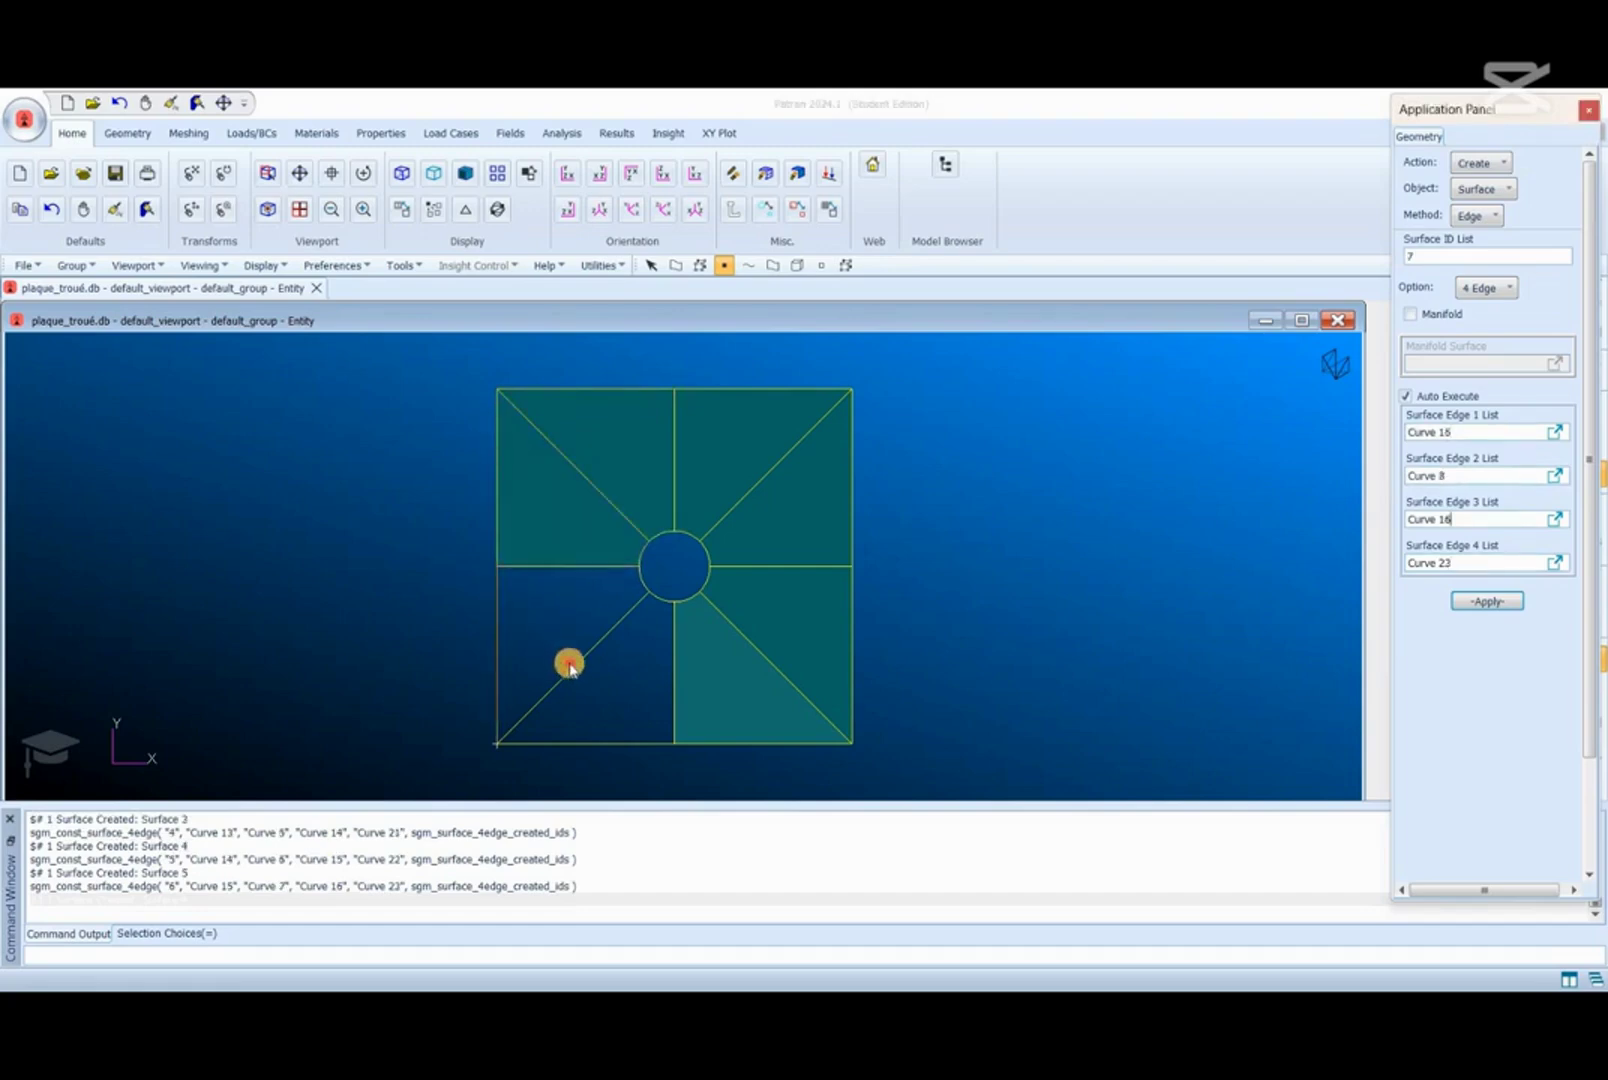
left_click(648, 572)
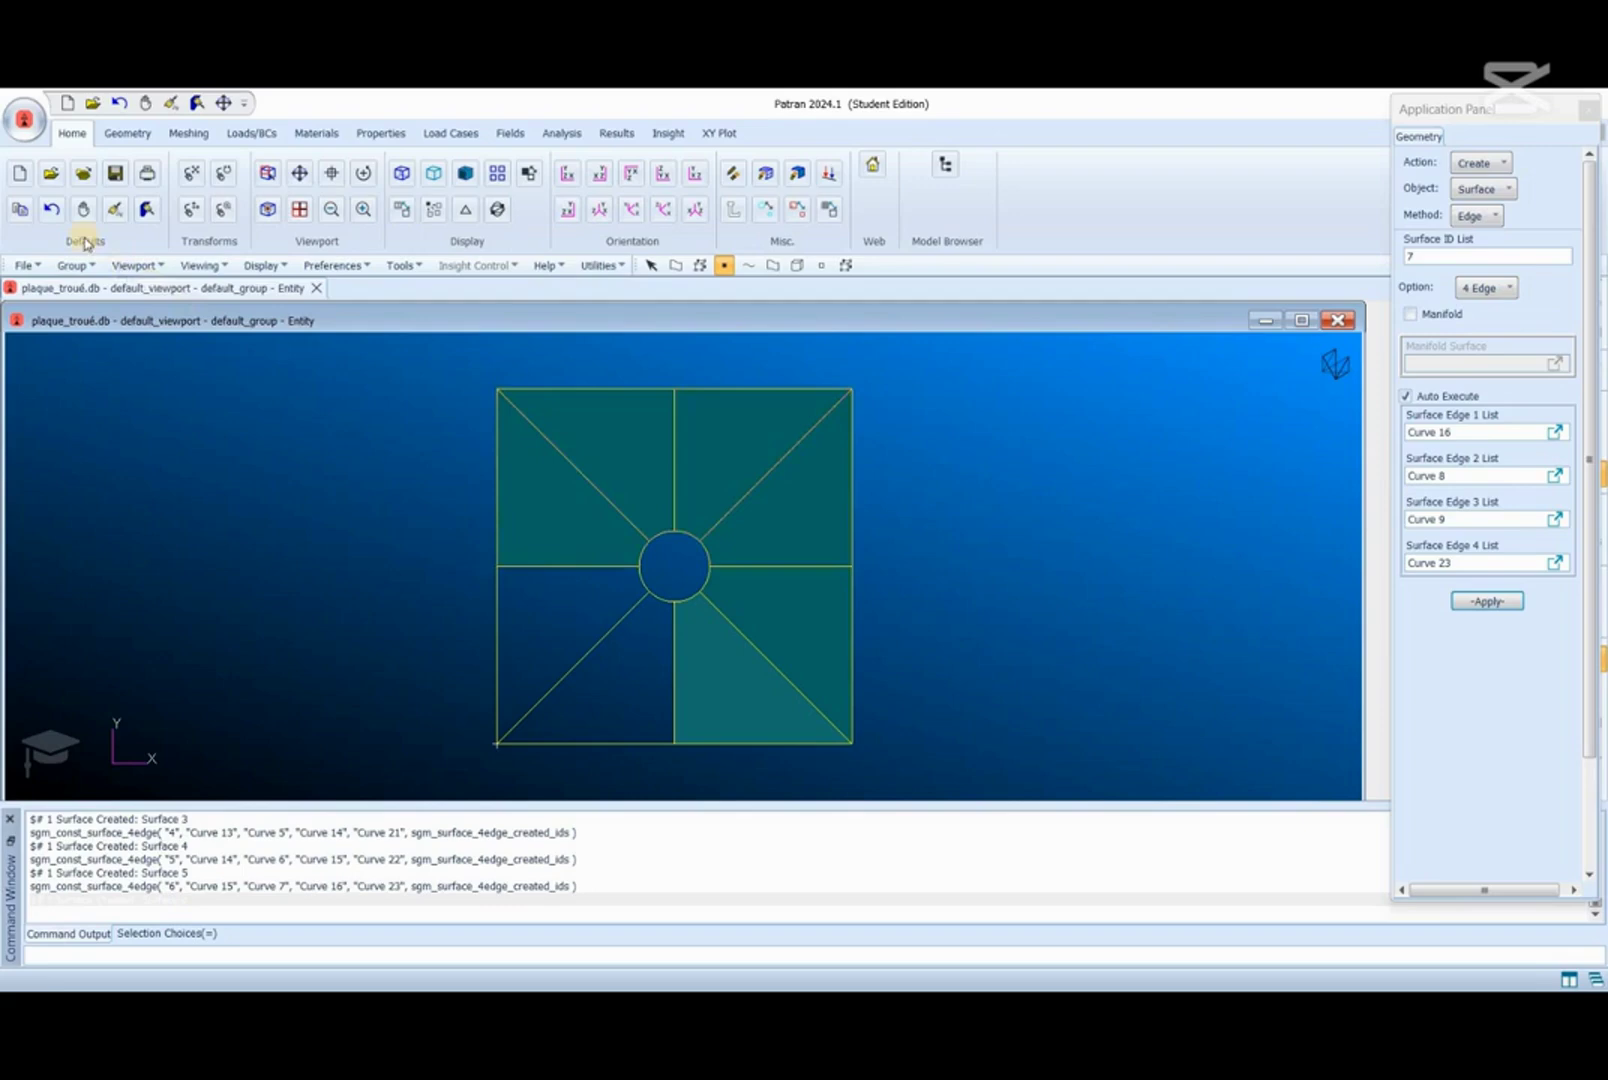
left_click(53, 214)
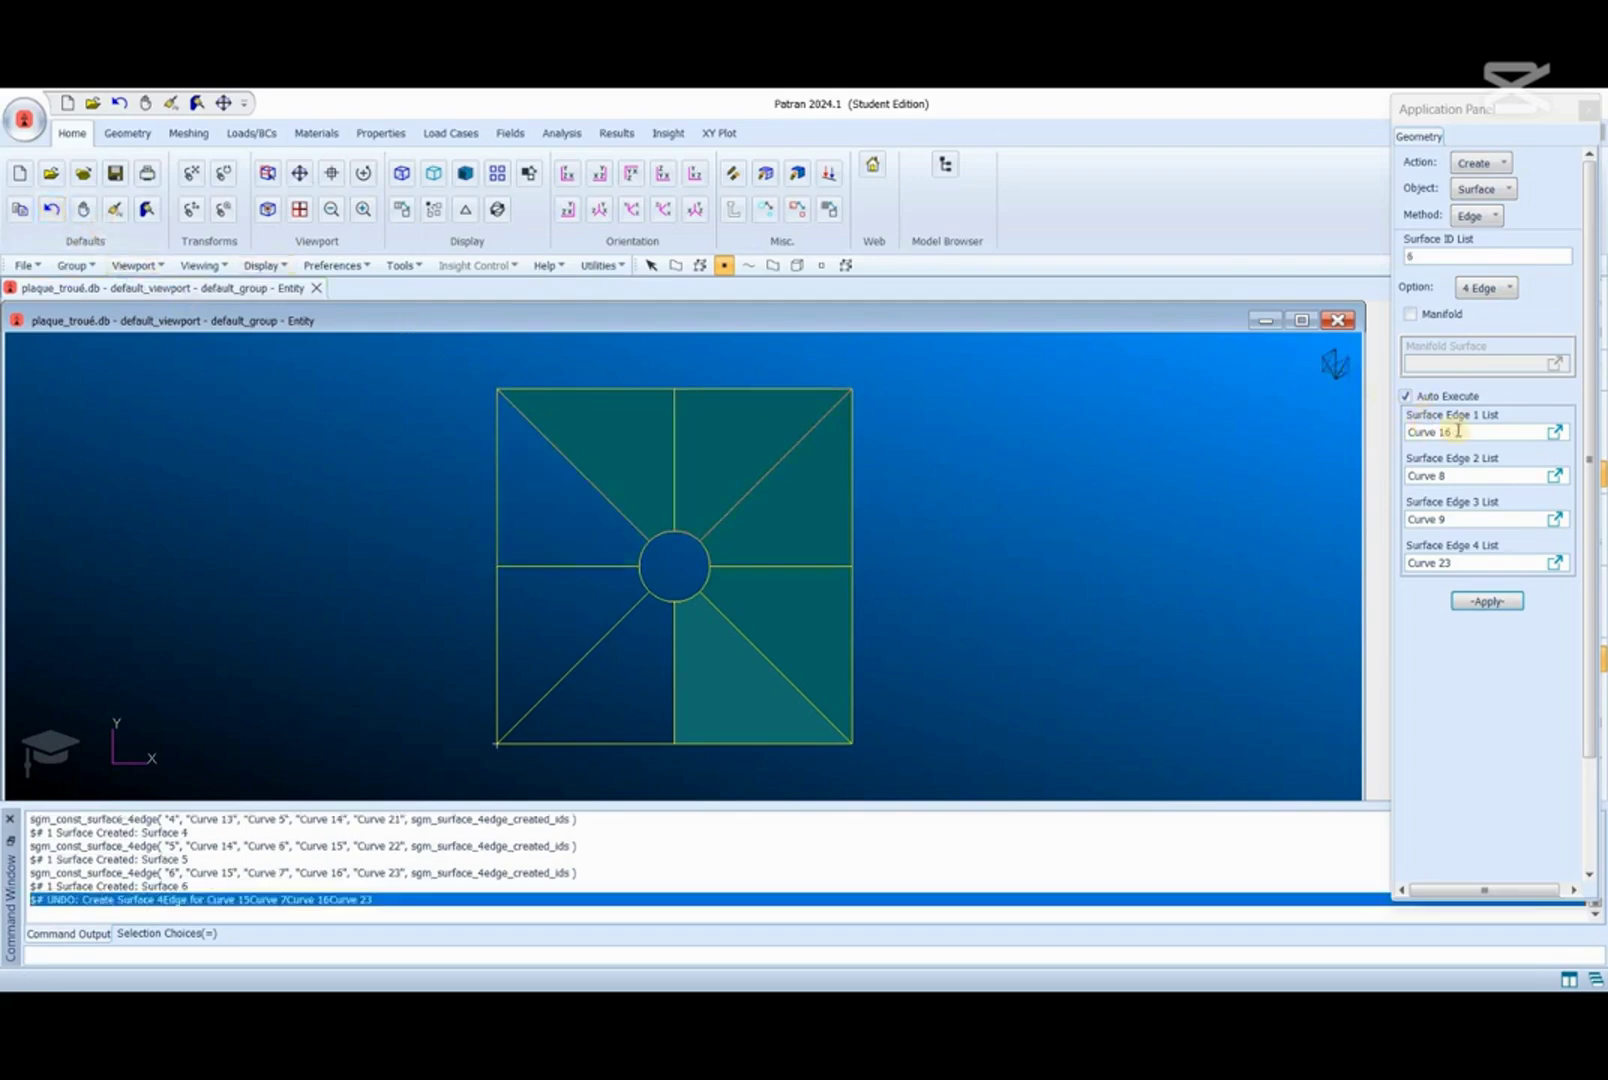
Step: Create 4 Edge surfaces from Curves 15, 7, 16 and 23 and from Curves 16, 8, 9 and 24
left_click(491, 489)
left_click(550, 565)
left_click(640, 553)
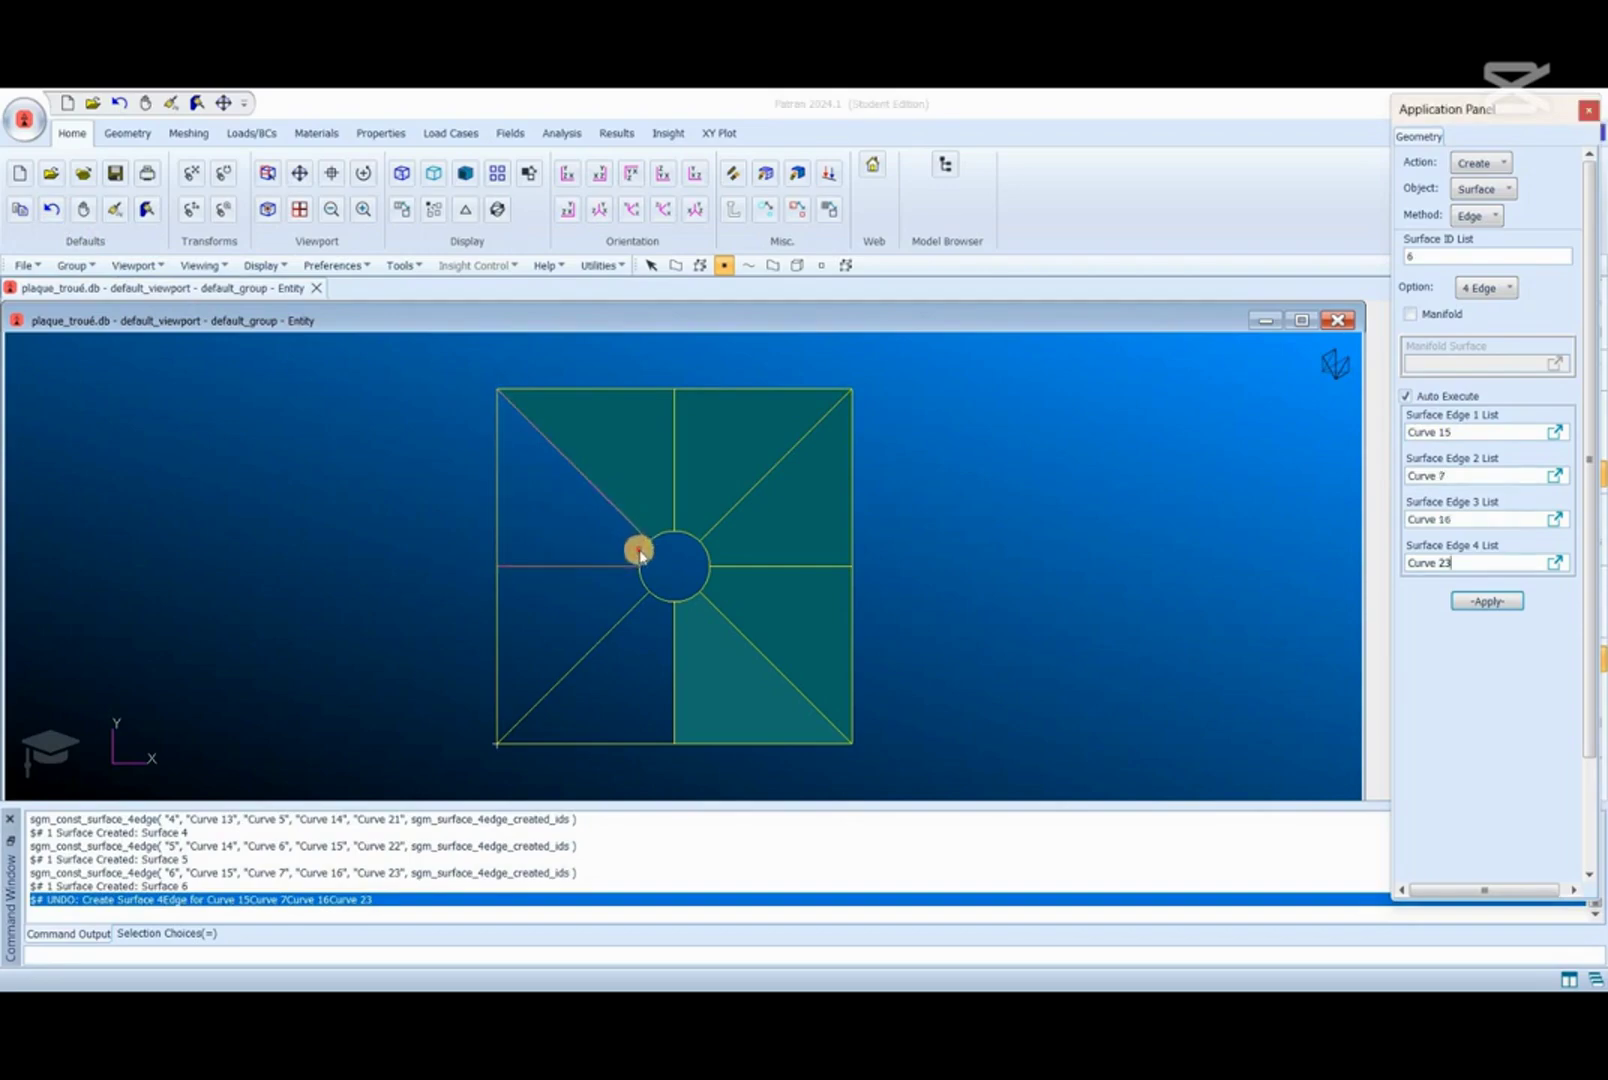
left_click(565, 578)
left_click(499, 617)
left_click(636, 582)
left_click(636, 612)
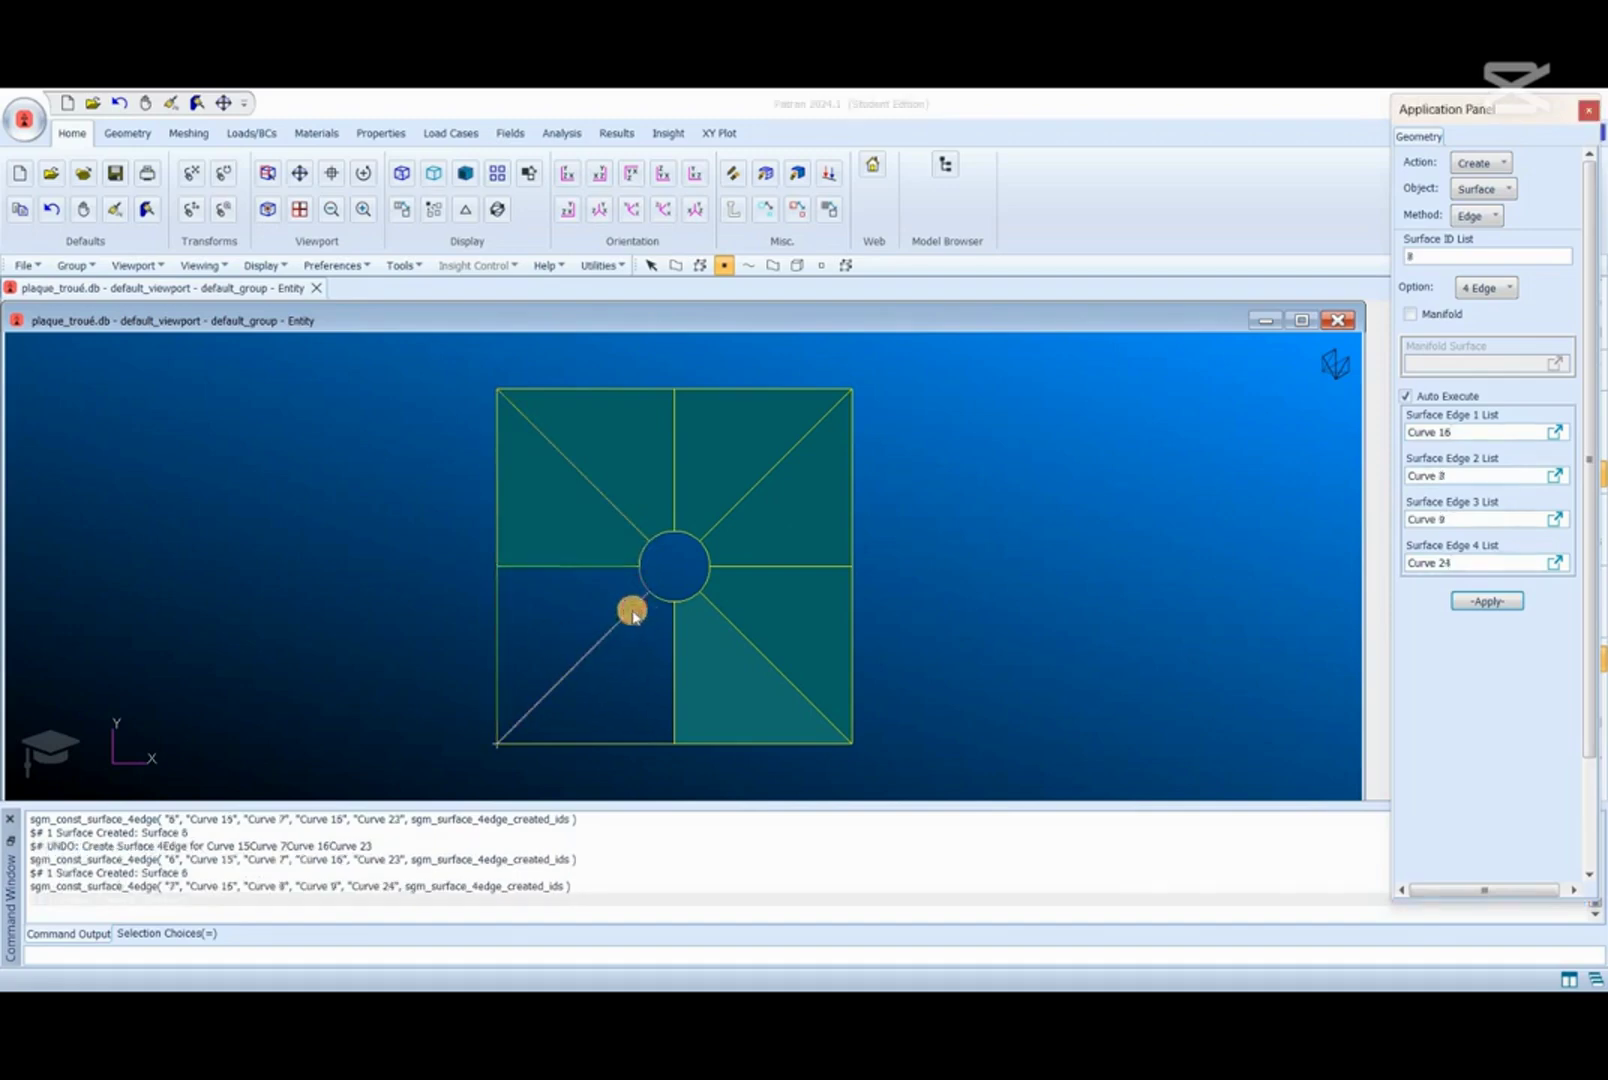
Step: Fill the last open sector with a 4 Edge surface from Curves 9, 1, 10 and 17
left_click(614, 727)
left_click(617, 742)
left_click(669, 683)
left_click(657, 604)
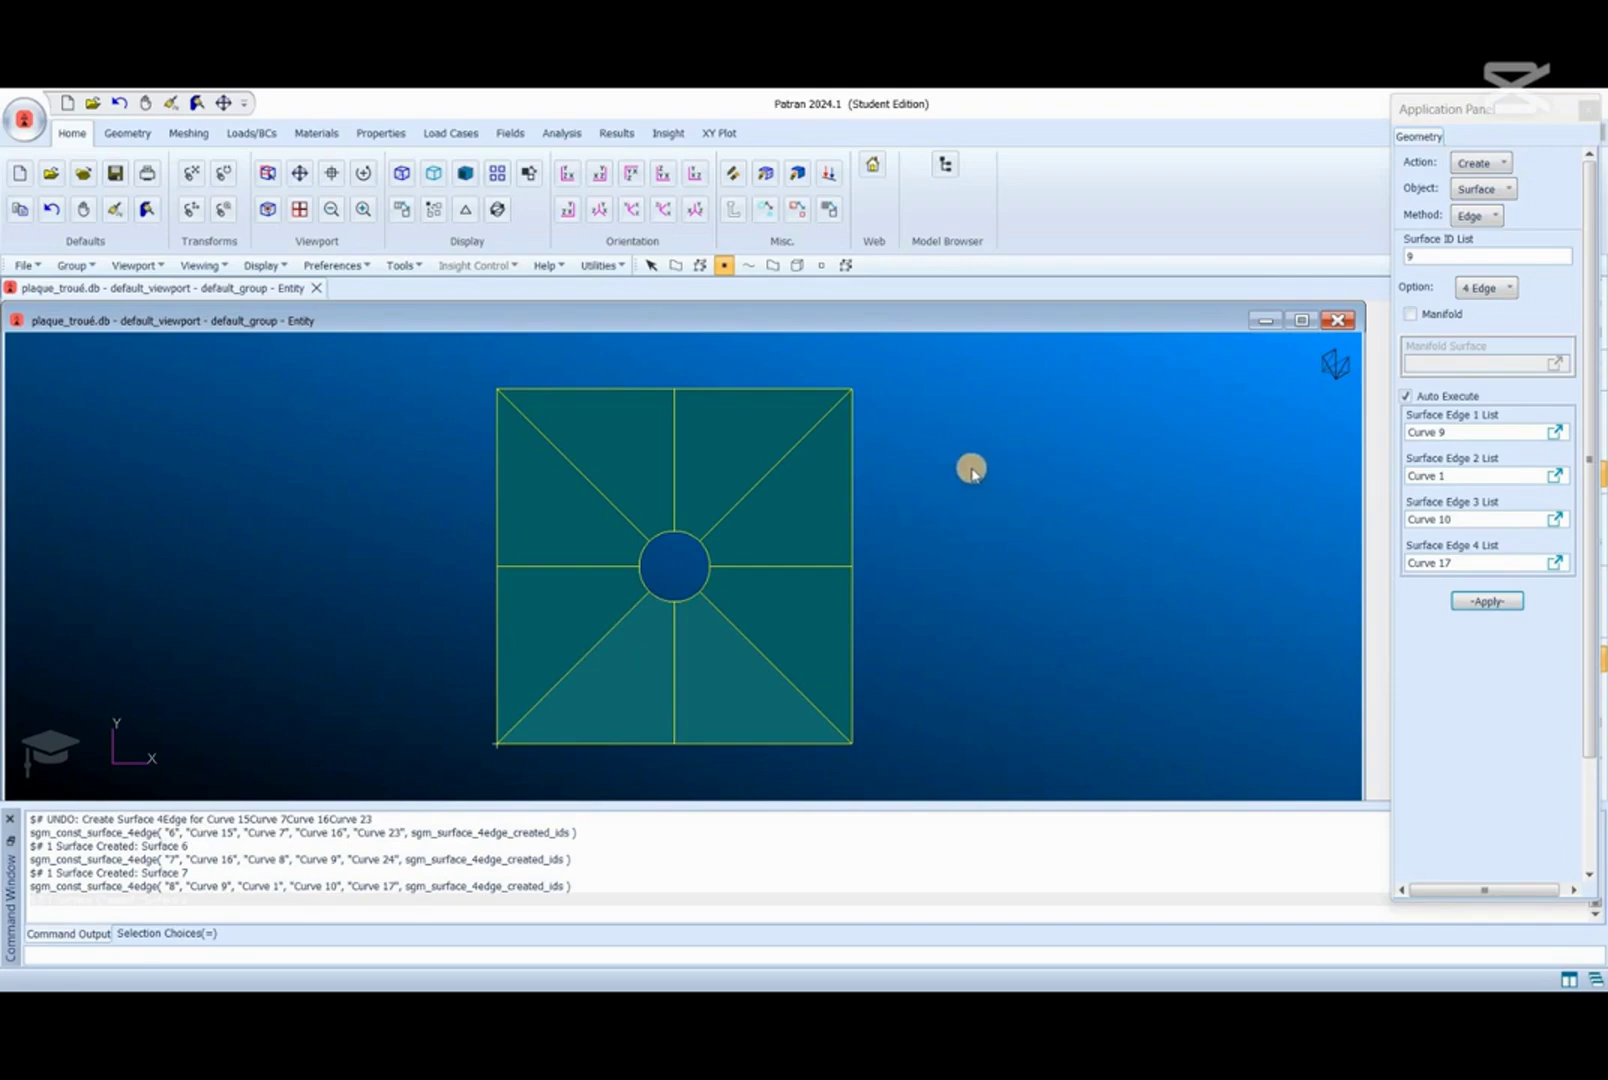
Step: Create uniform mesh seeds with 5 elements on each of the plate's outer edges, Curves 1 to 8
left_click(189, 133)
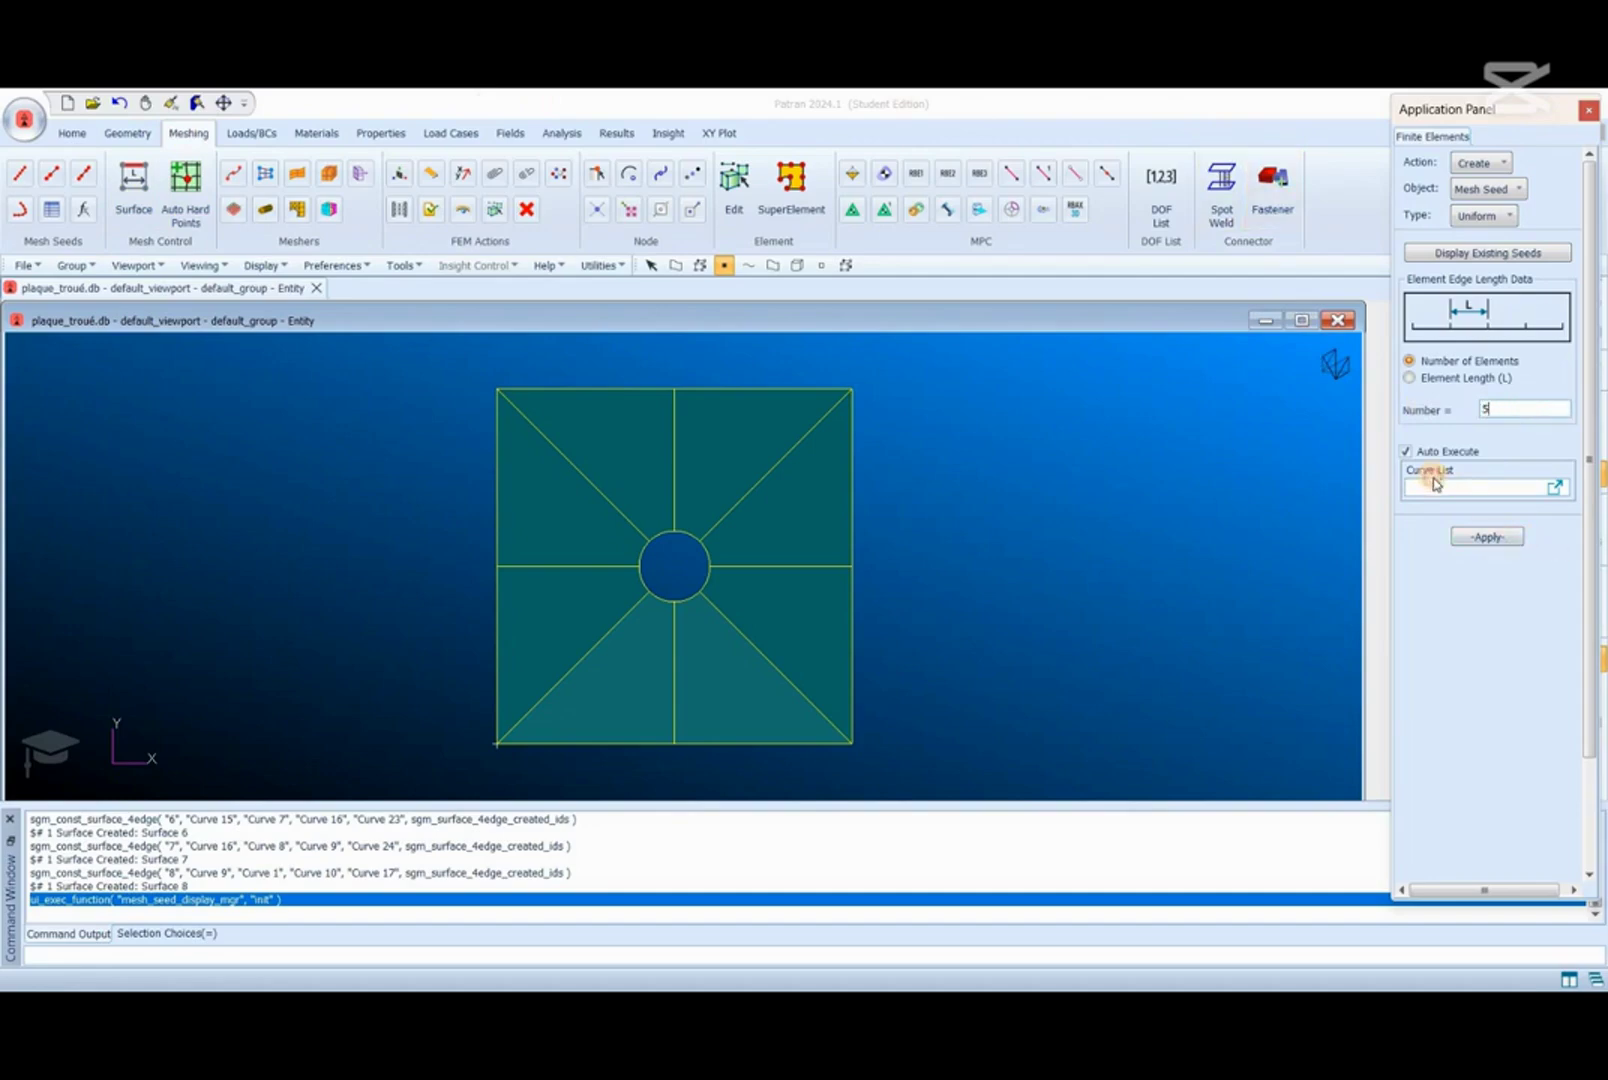
left_click(602, 744)
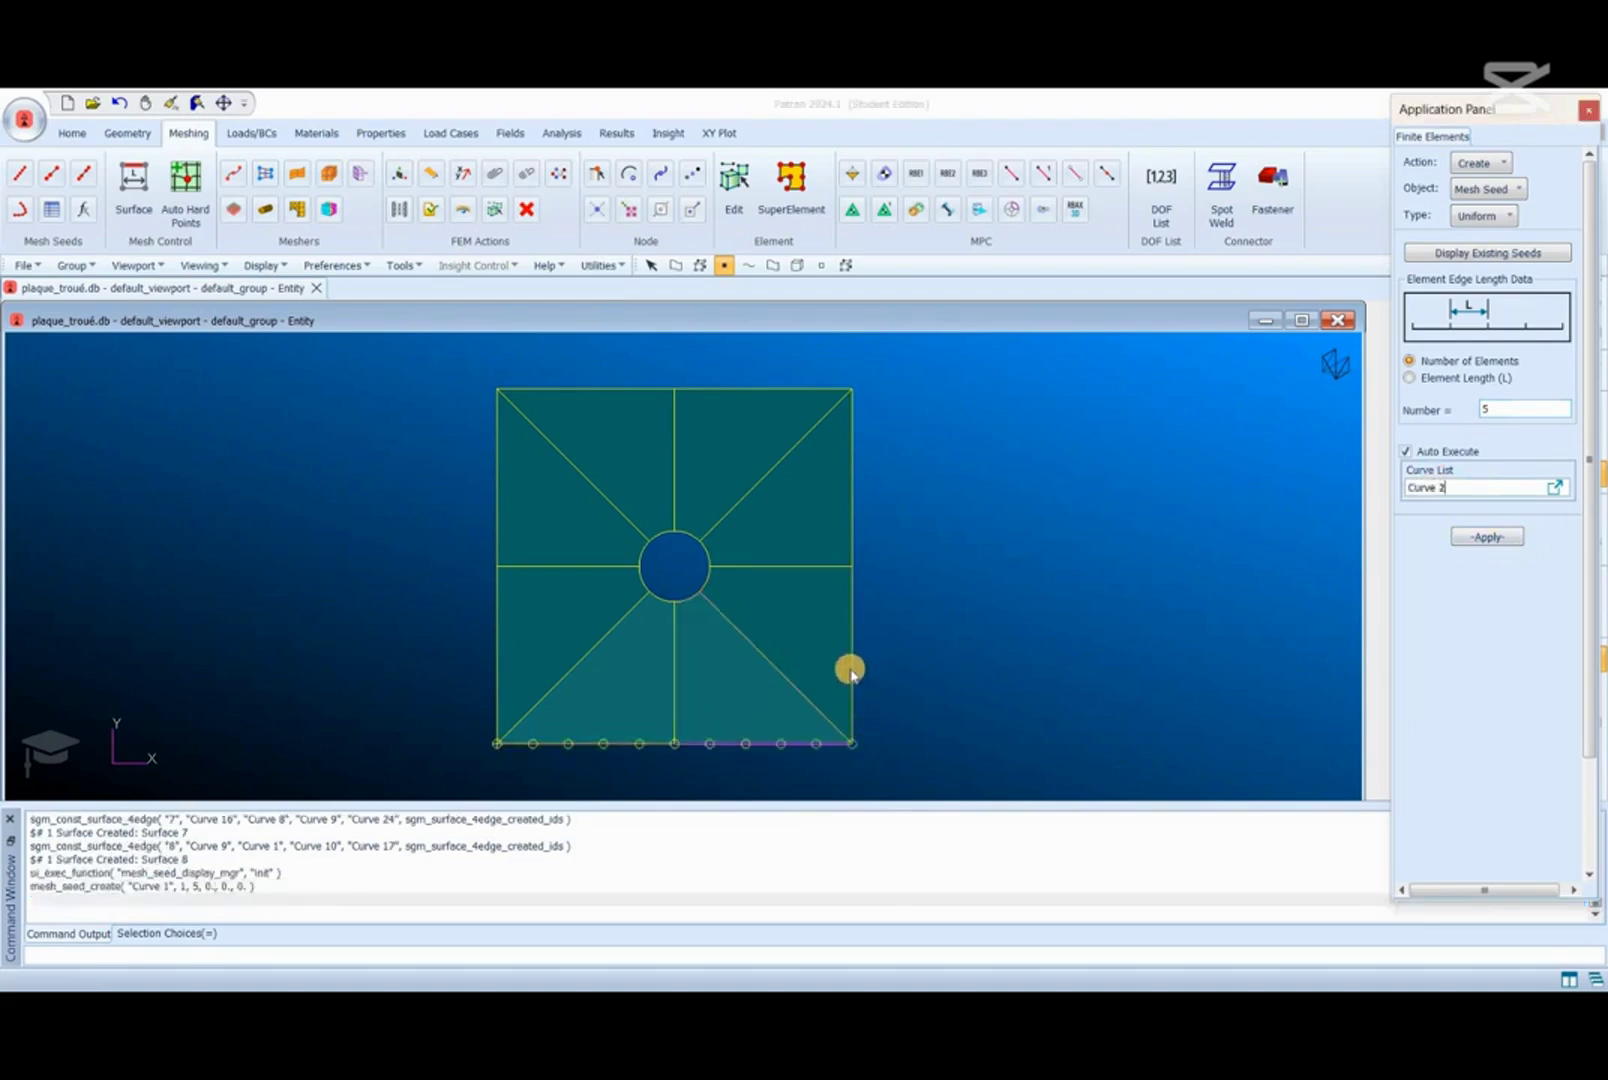
left_click(856, 500)
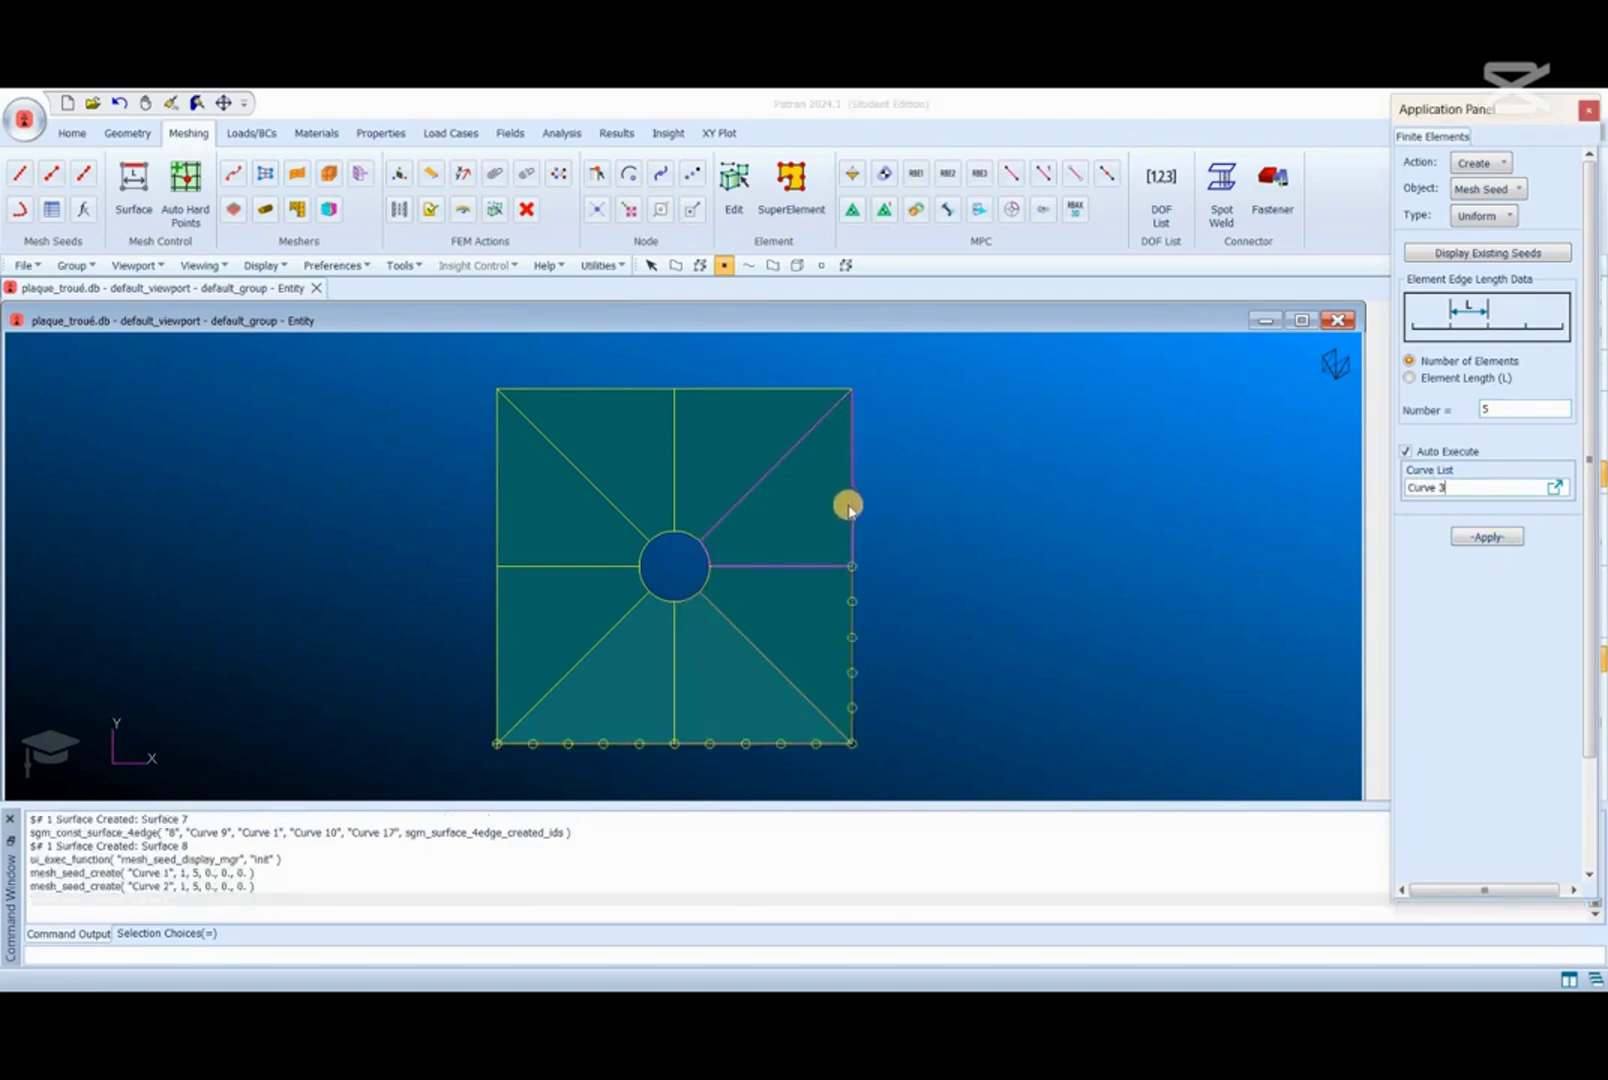
left_click(756, 391)
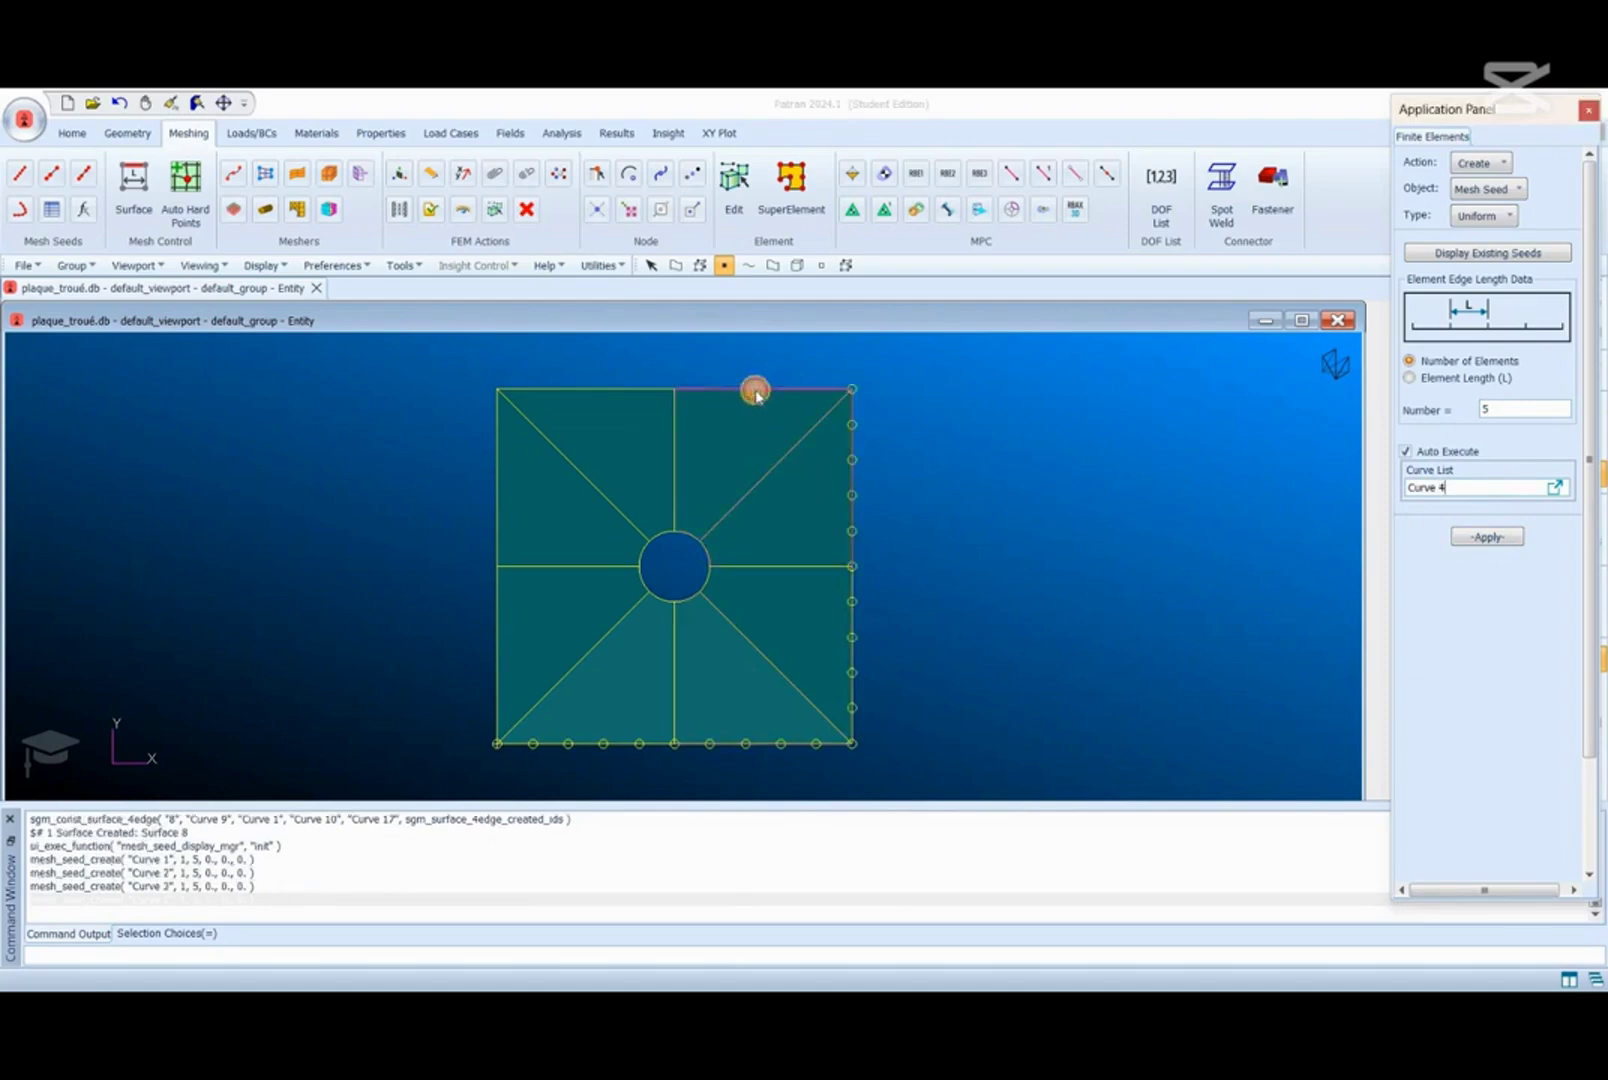
left_click(531, 388)
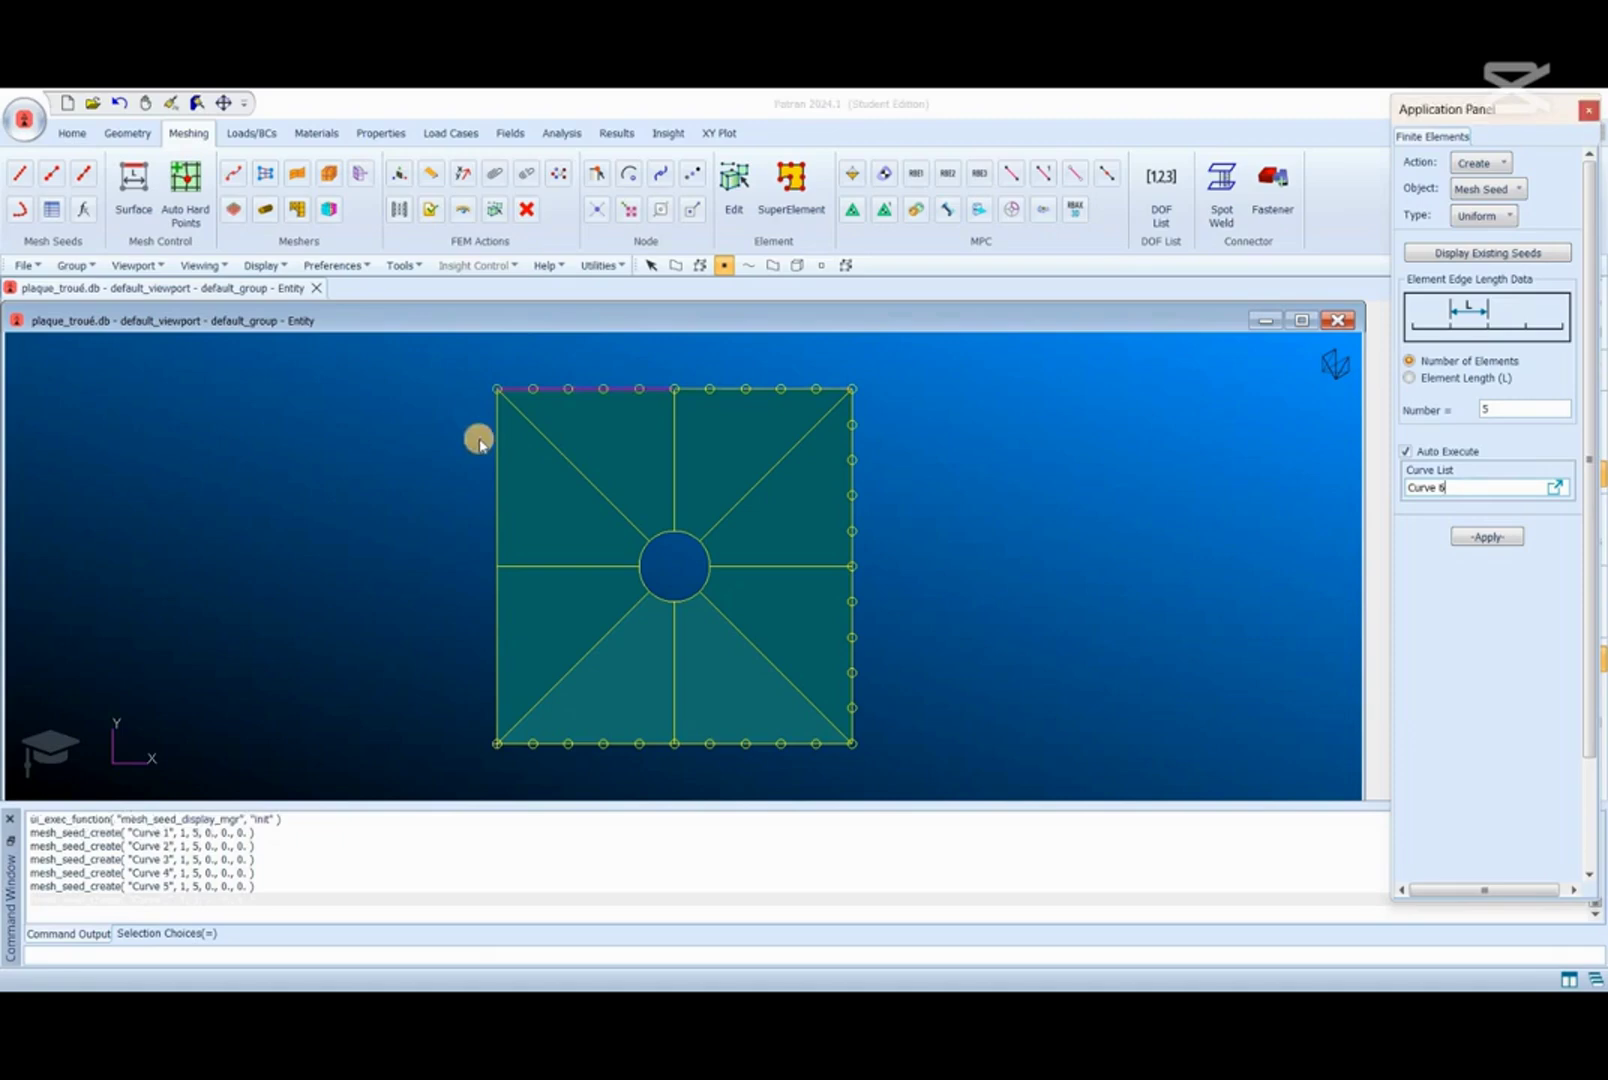
left_click(478, 624)
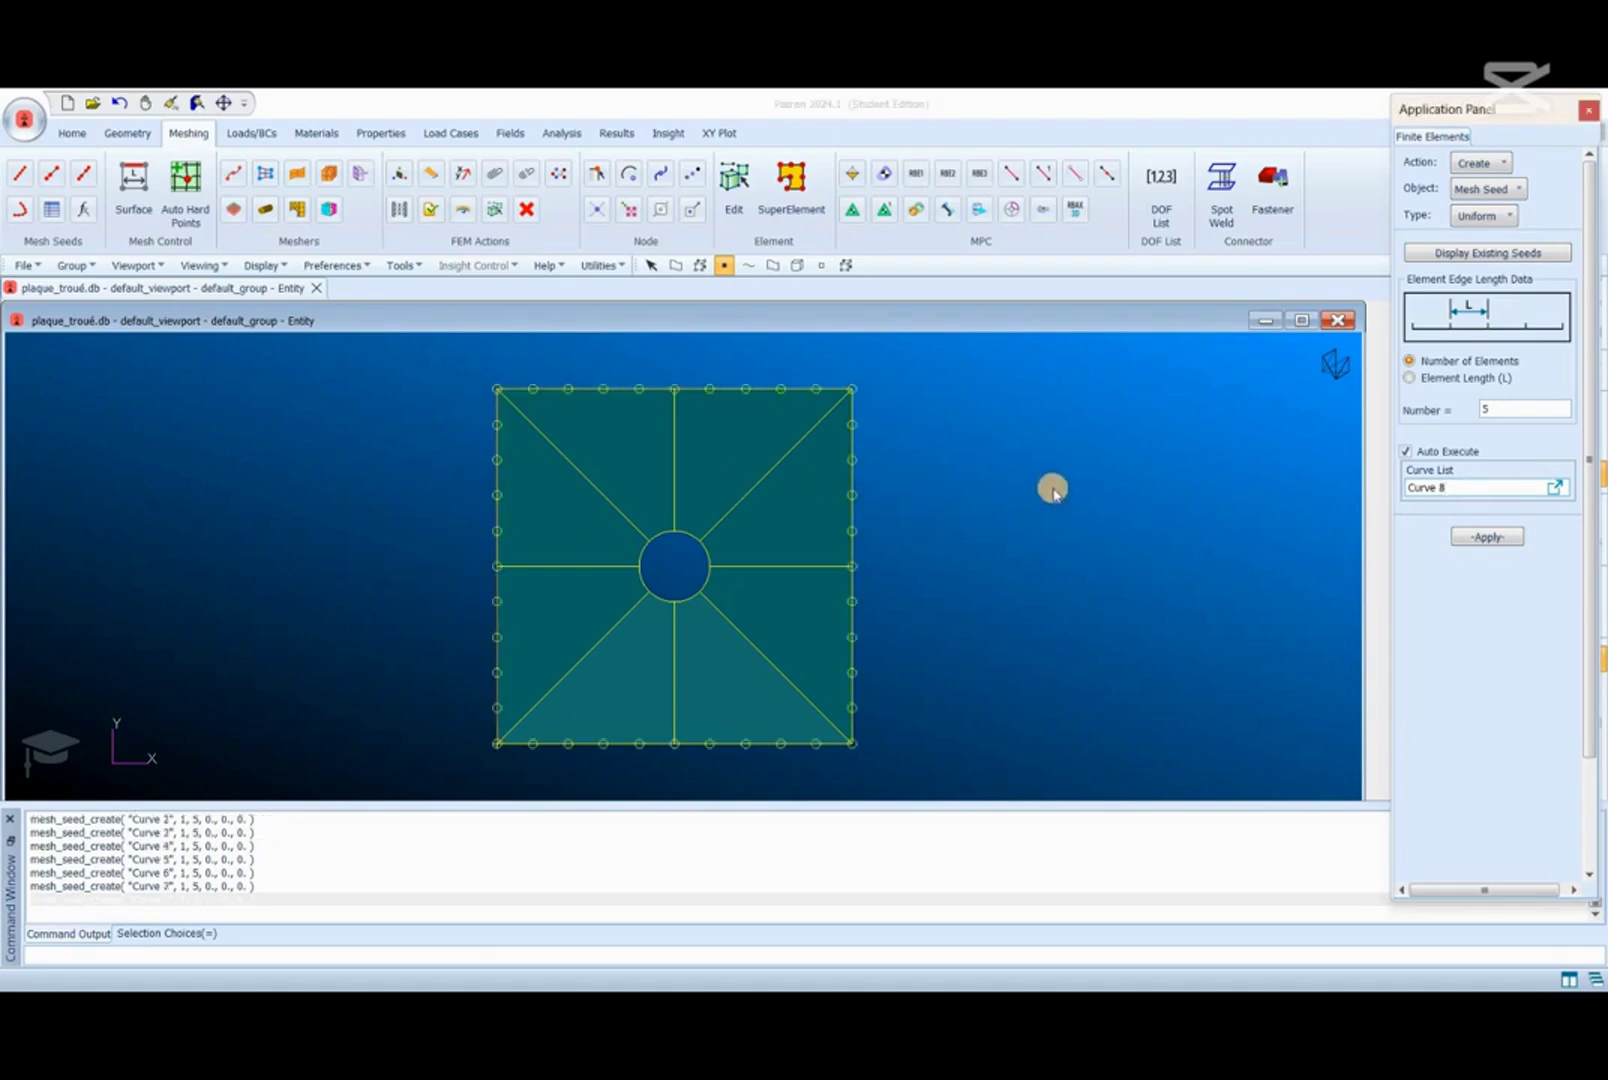
Step: Create uniform mesh seeds with 5 elements on each arc of the central hole, Curves 17 to 24
left_click(711, 553)
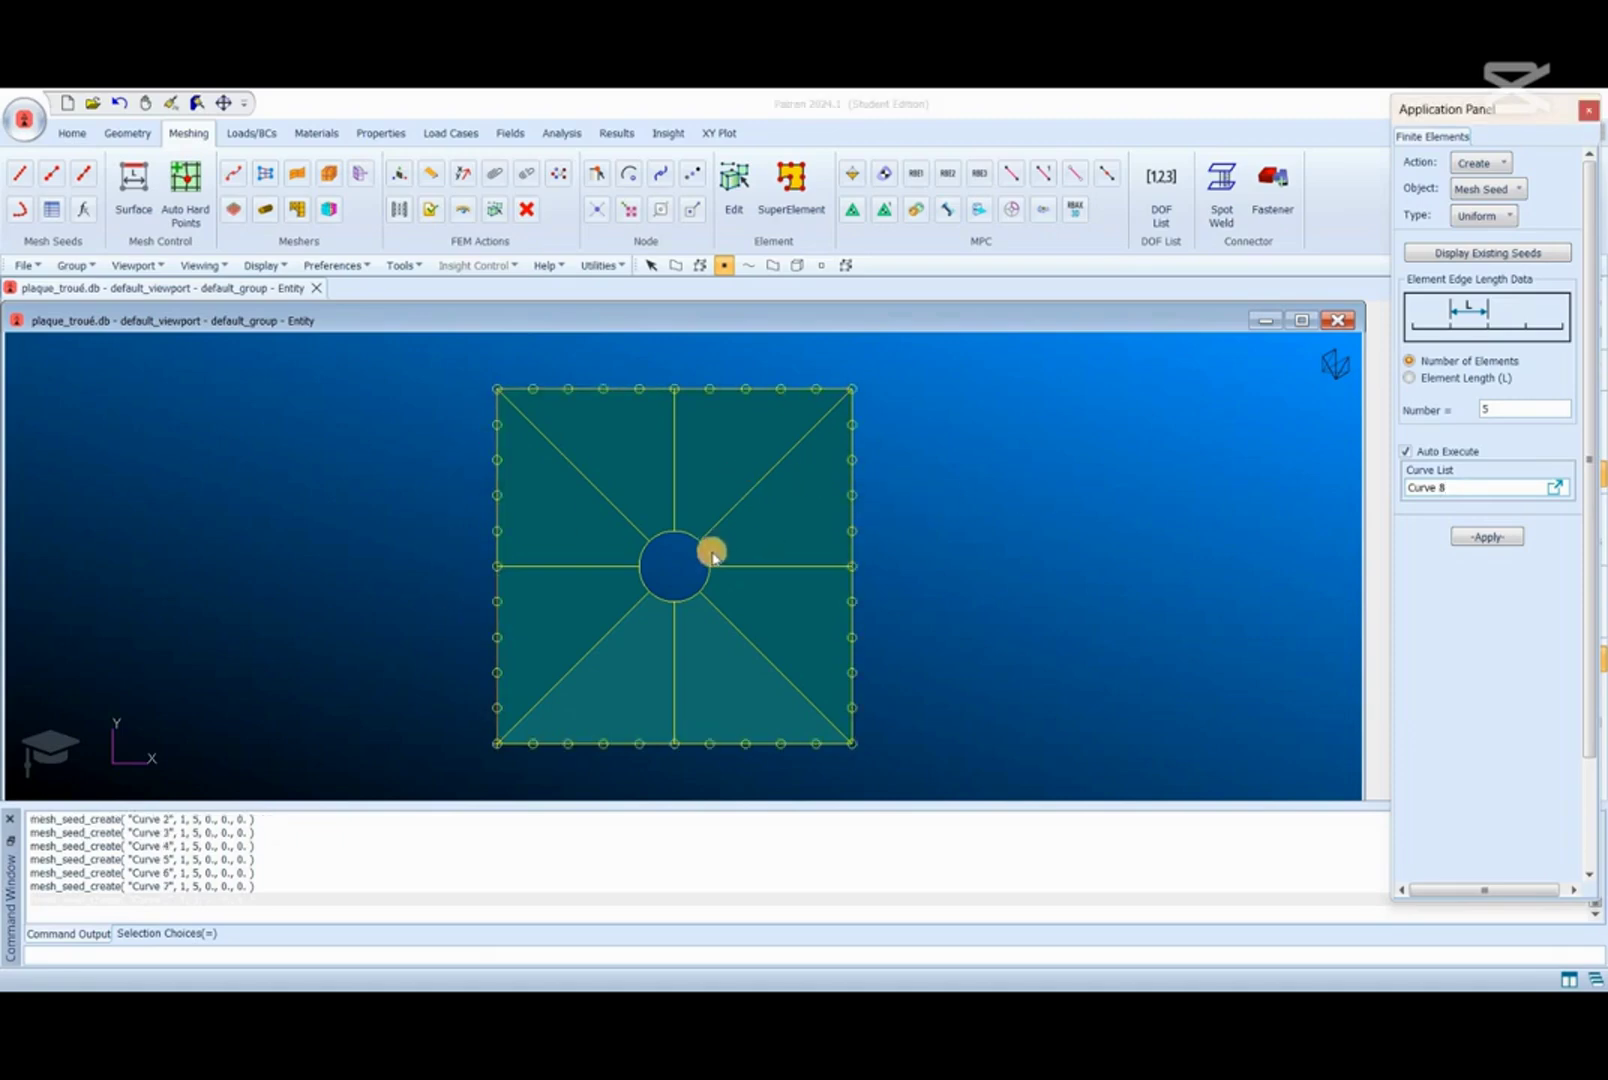
left_click(655, 535)
left_click(639, 553)
left_click(637, 578)
left_click(658, 596)
left_click(690, 598)
left_click(698, 590)
left_click(704, 580)
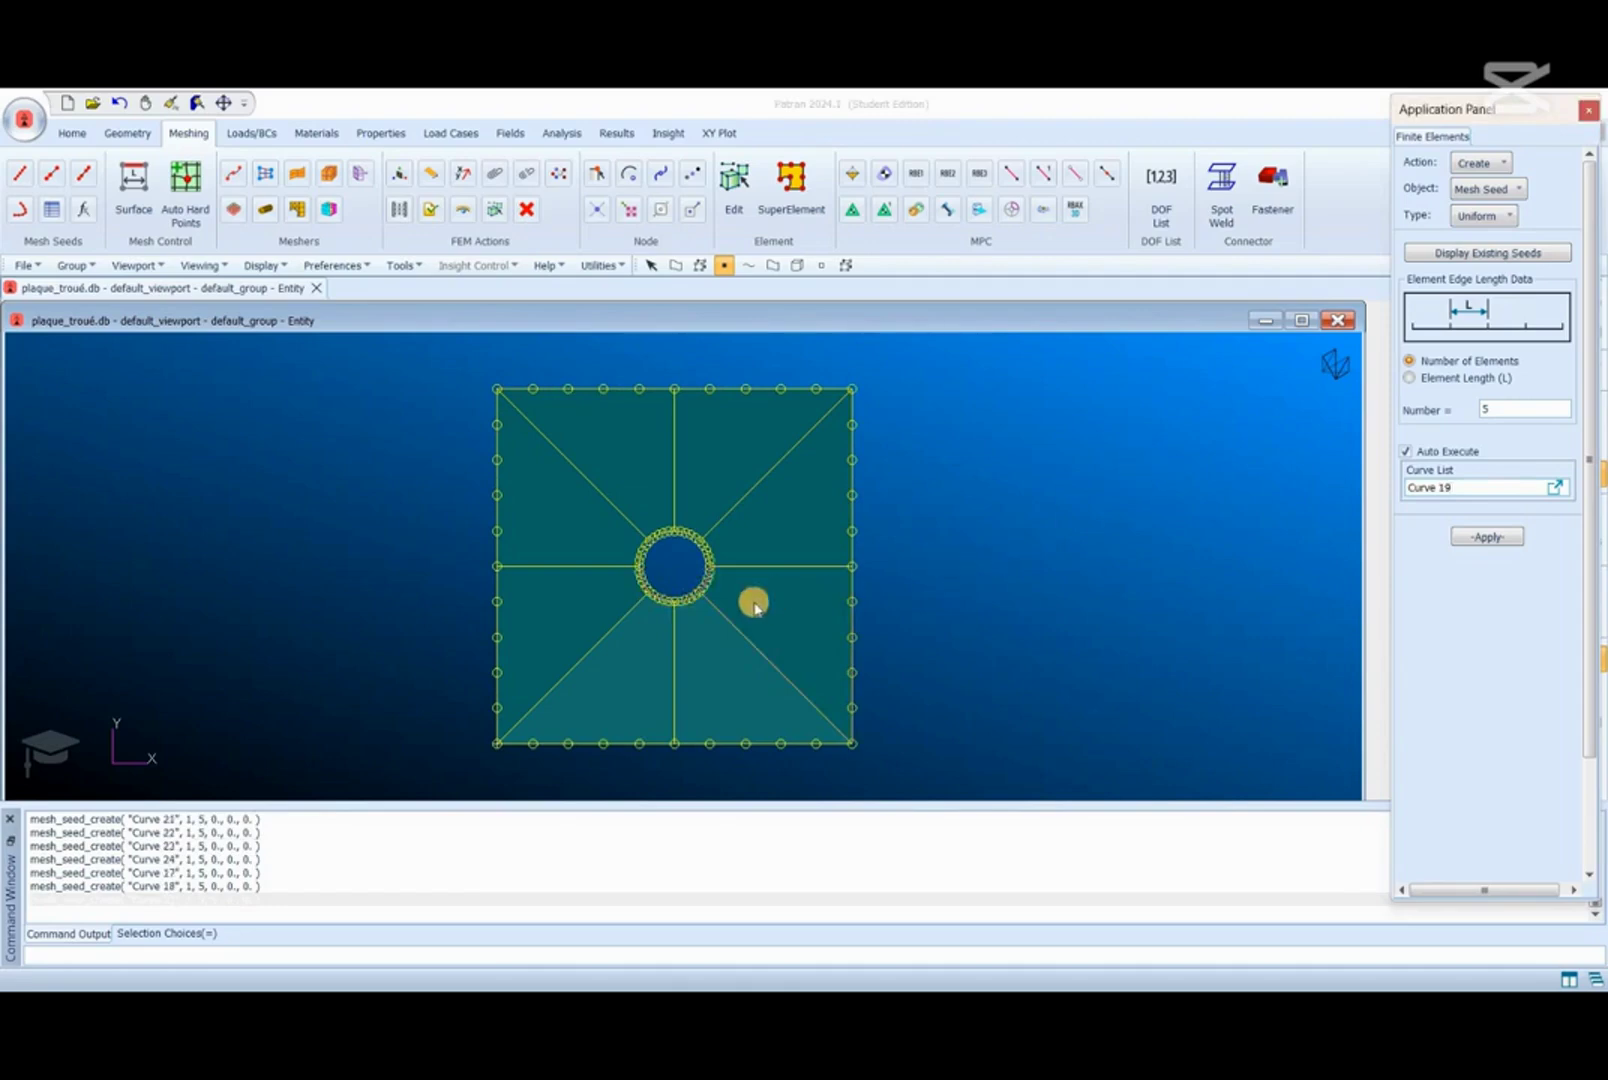
scroll(743, 607, "up", 2)
scroll(577, 573, "down", 3)
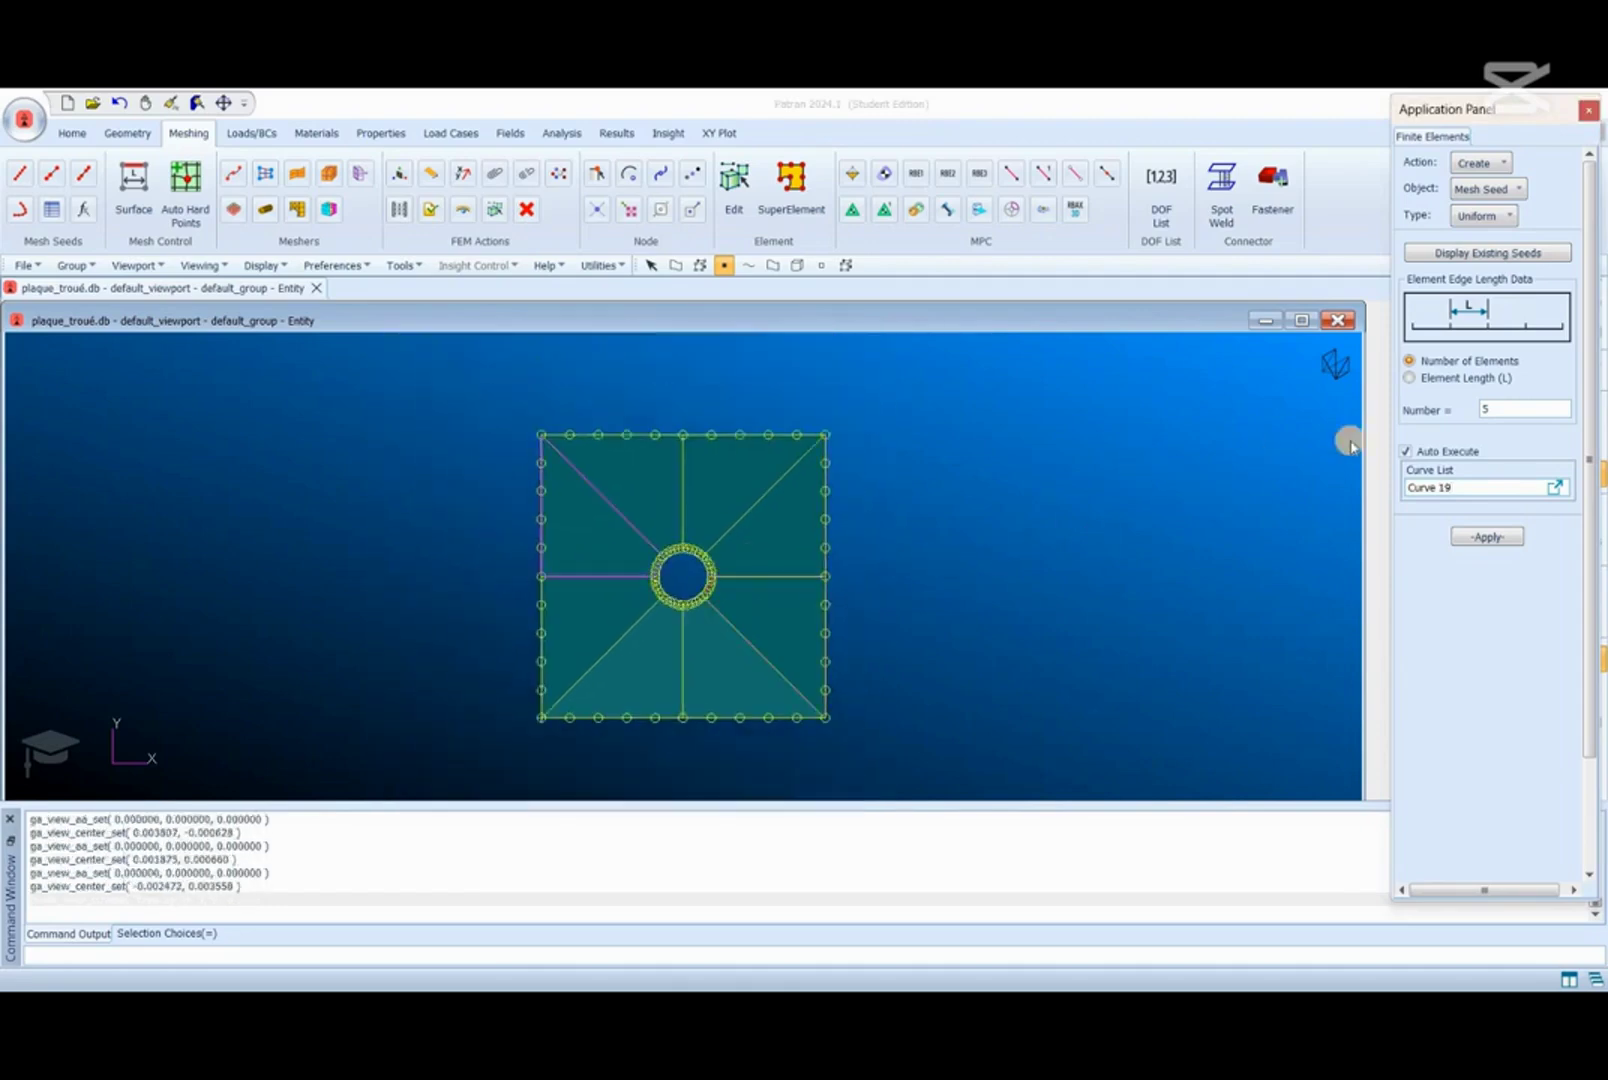